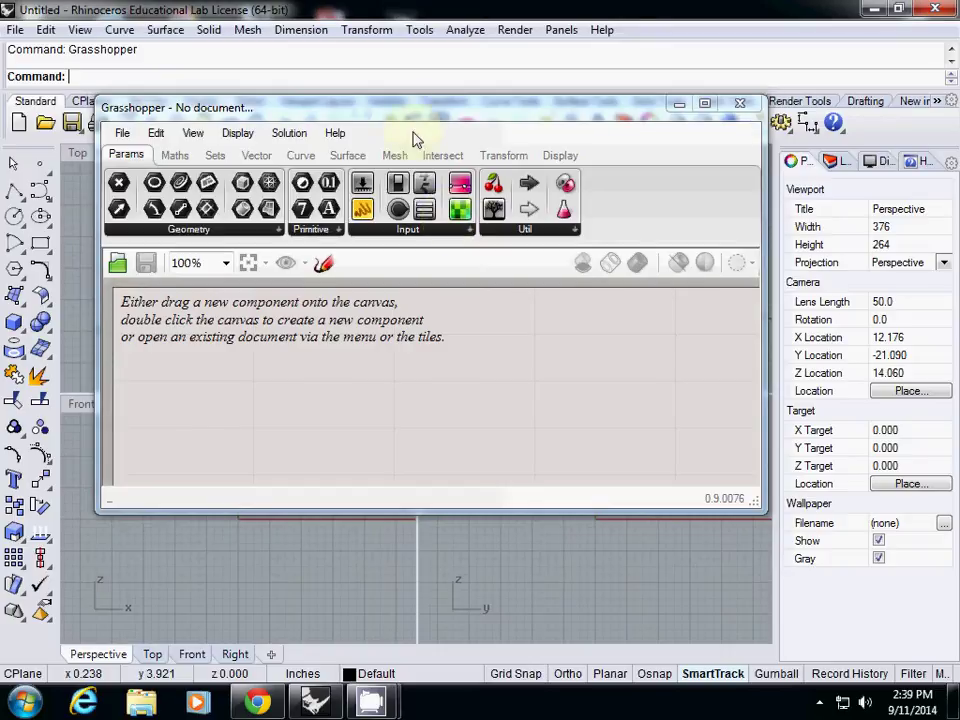
Move and resize the Grasshopper window so it covers the right half of the screen and leaves the Top and Front viewports visible.
drag(440, 107, 606, 122)
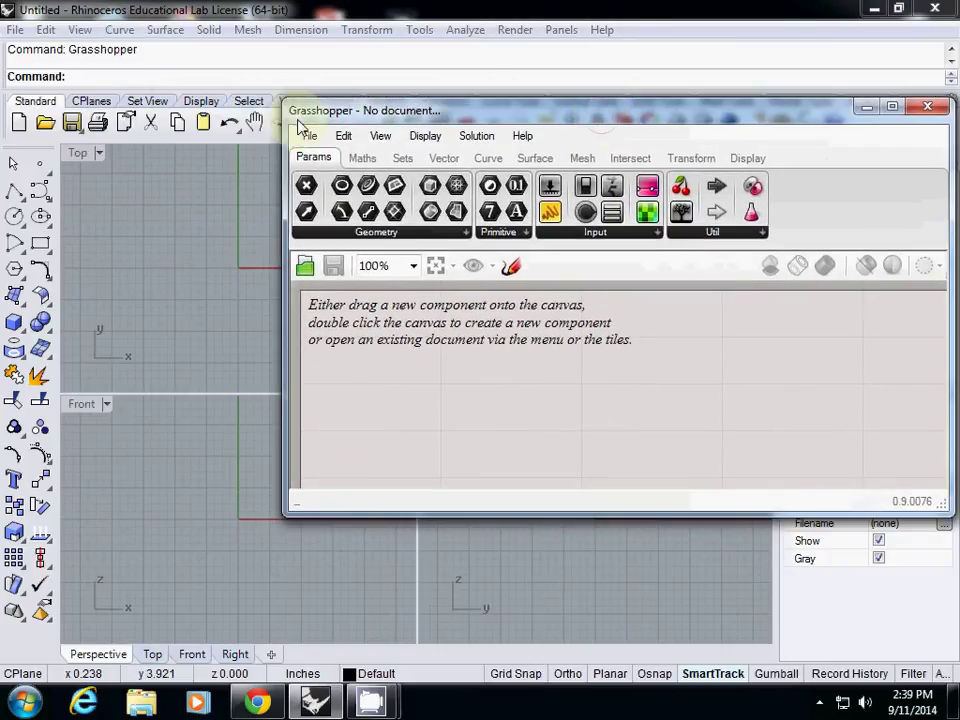
drag(284, 101, 420, 114)
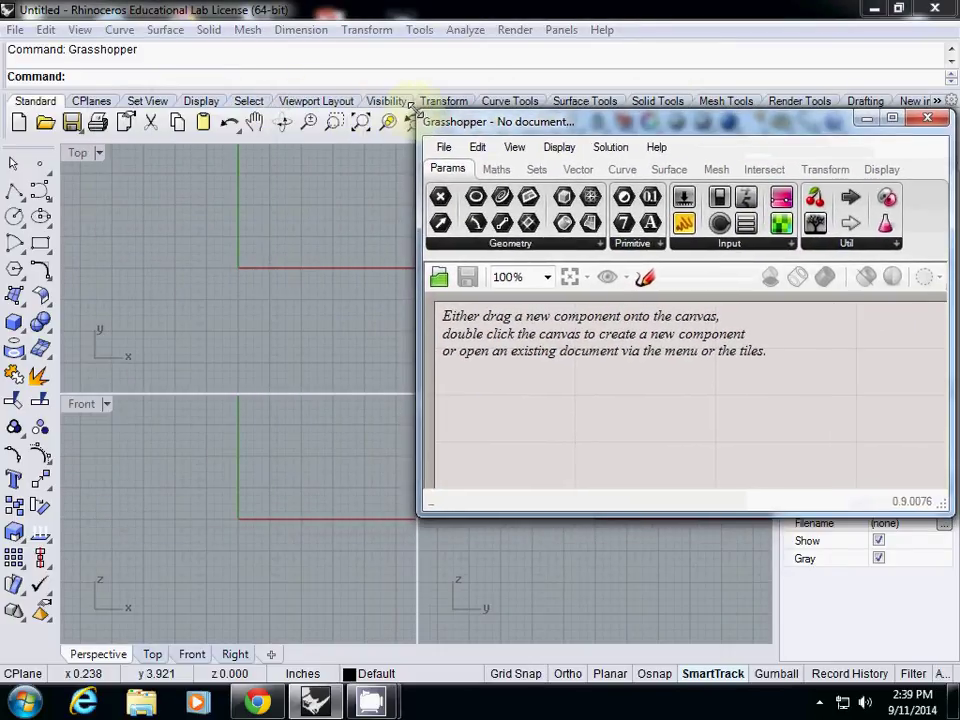
drag(439, 508, 441, 668)
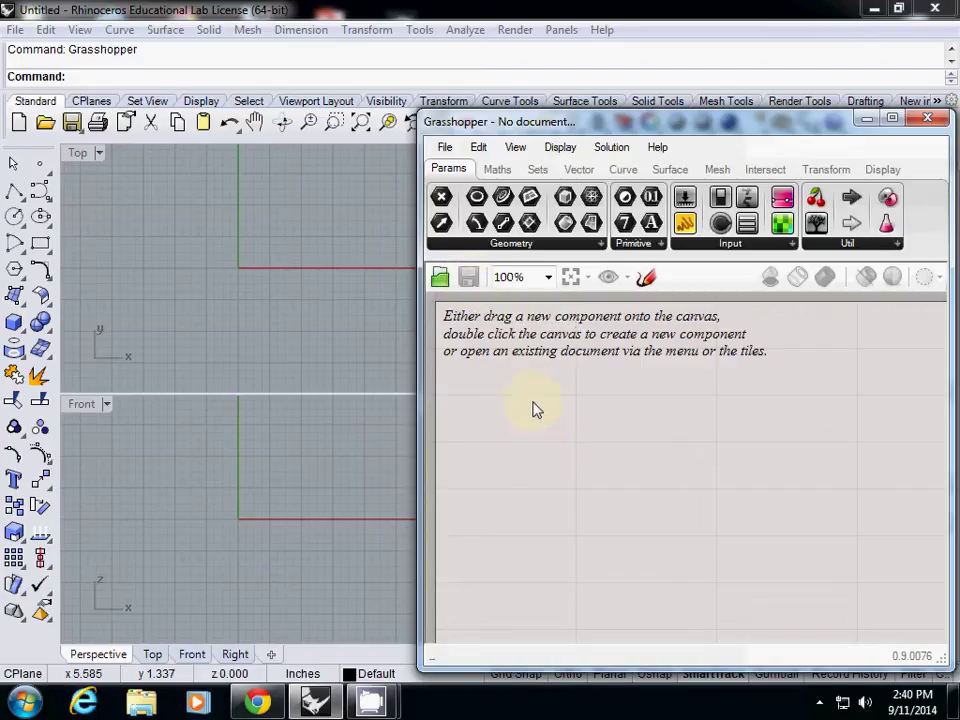
Add a Point parameter found with the keyword "point" to the Grasshopper canvas and position it in the upper-left area.
double_click(561, 445)
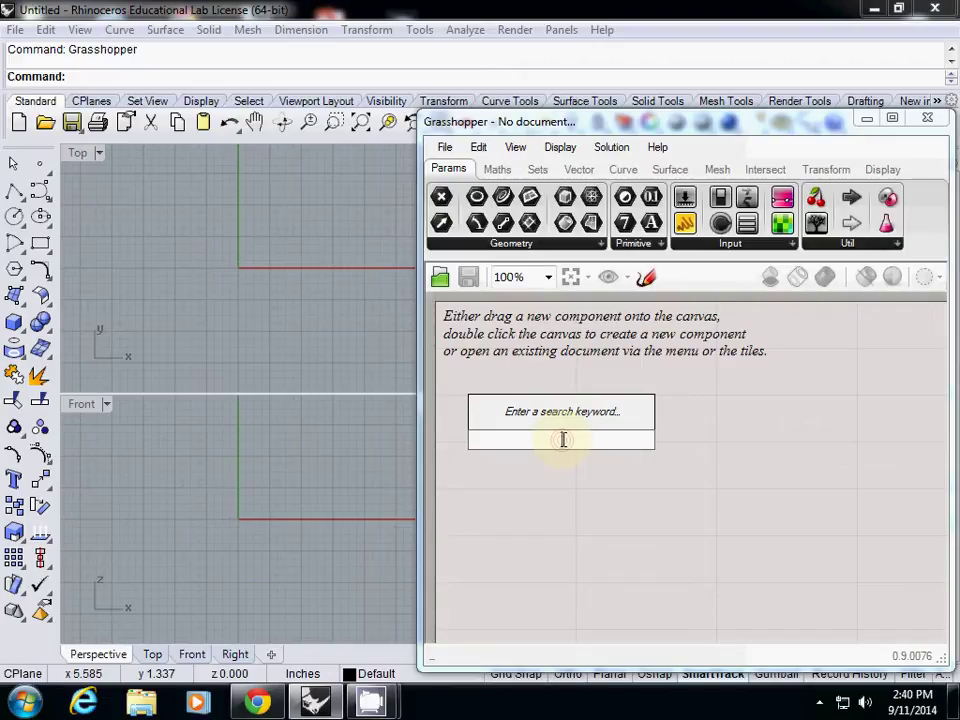
text(point)
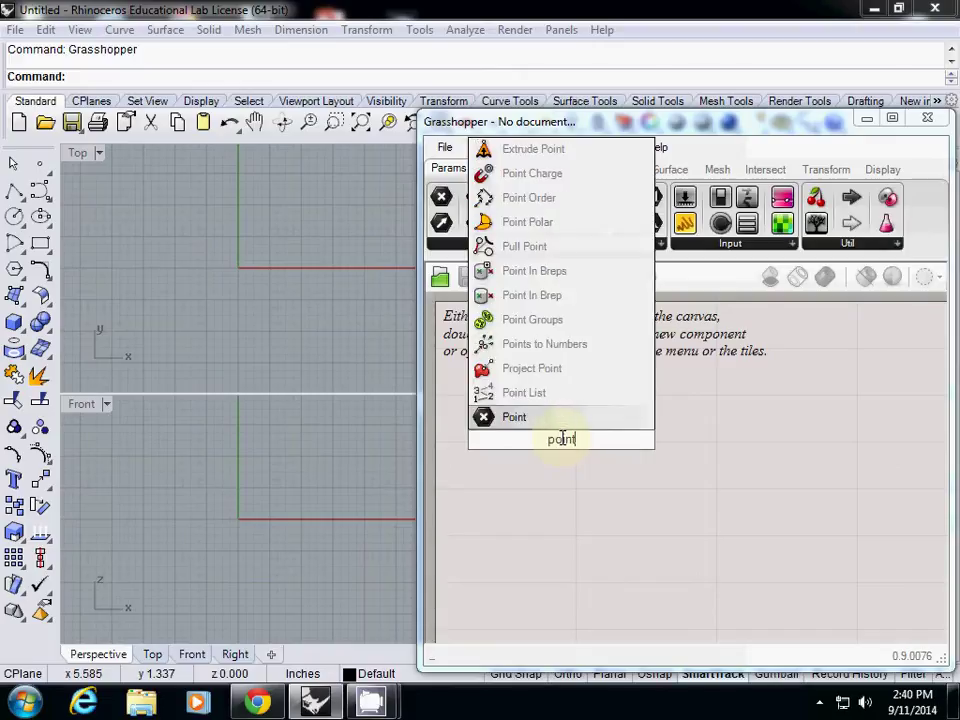
key(Return)
drag(561, 440, 552, 414)
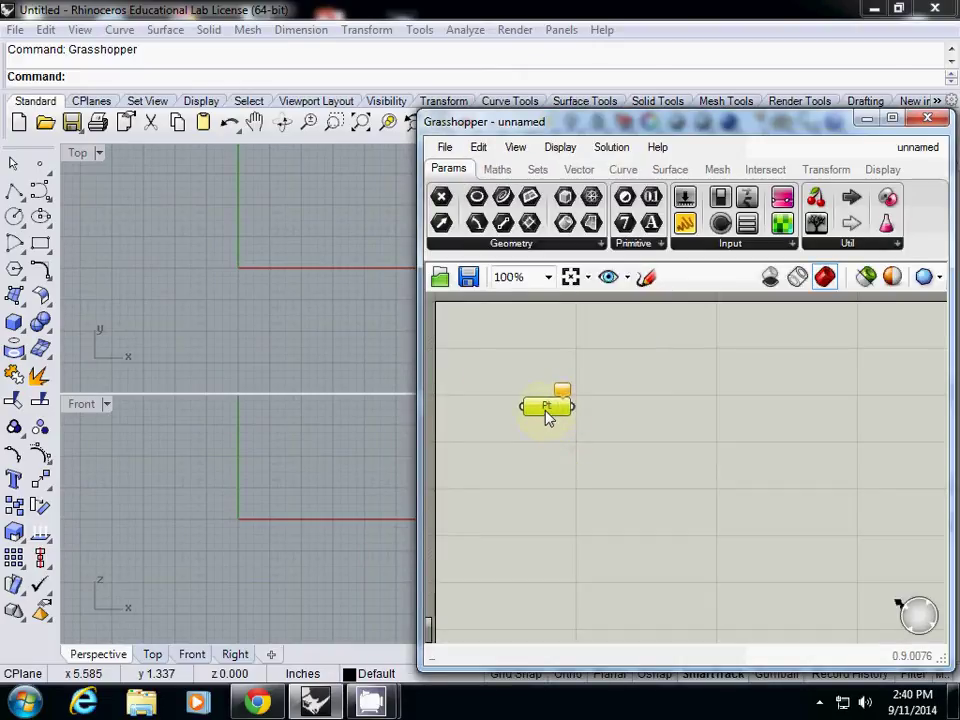
Set one point for the Point parameter on the x axis in the Top viewport, a short distance from the origin.
right_click(547, 417)
click(600, 505)
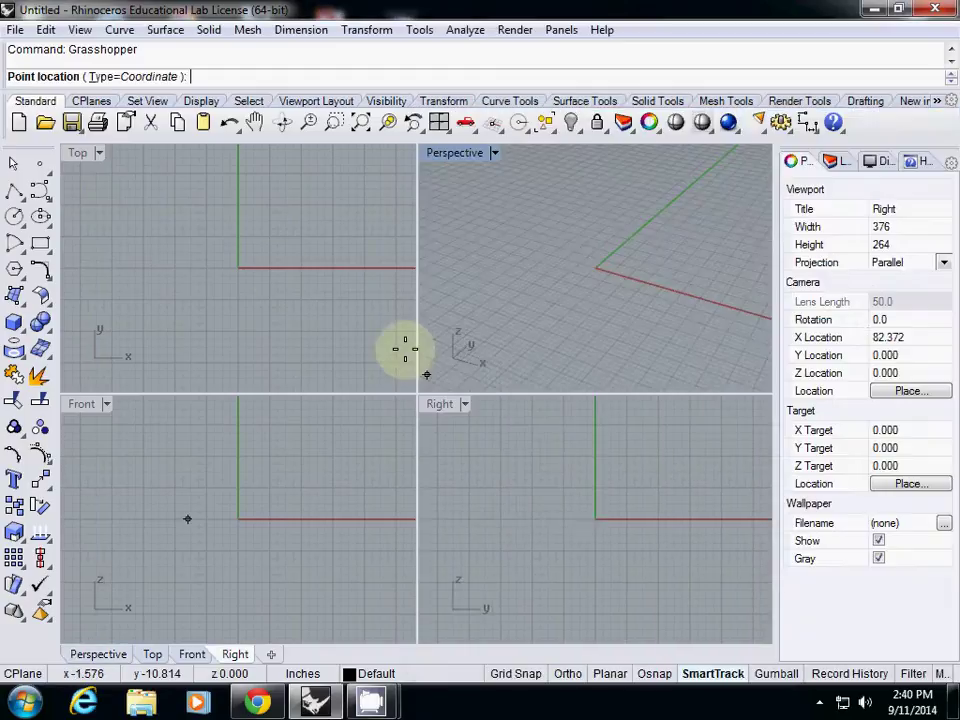
click(273, 268)
Set multiple points for the Point parameter by picking five locations around the x axis in the Top viewport.
right_click(542, 414)
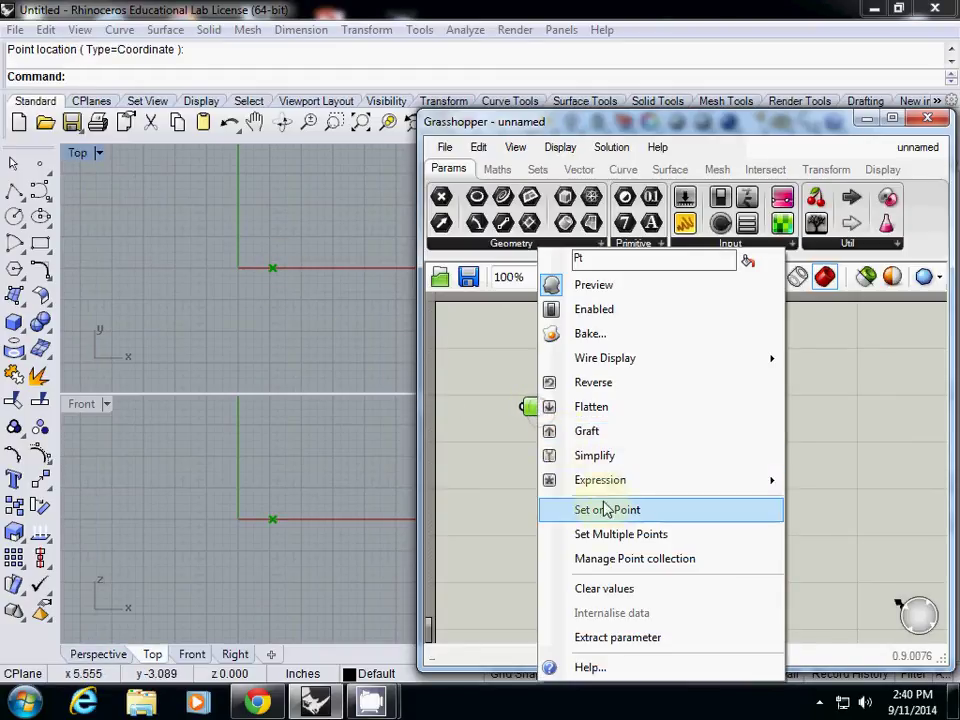
click(605, 510)
click(254, 232)
click(318, 205)
click(349, 270)
click(345, 318)
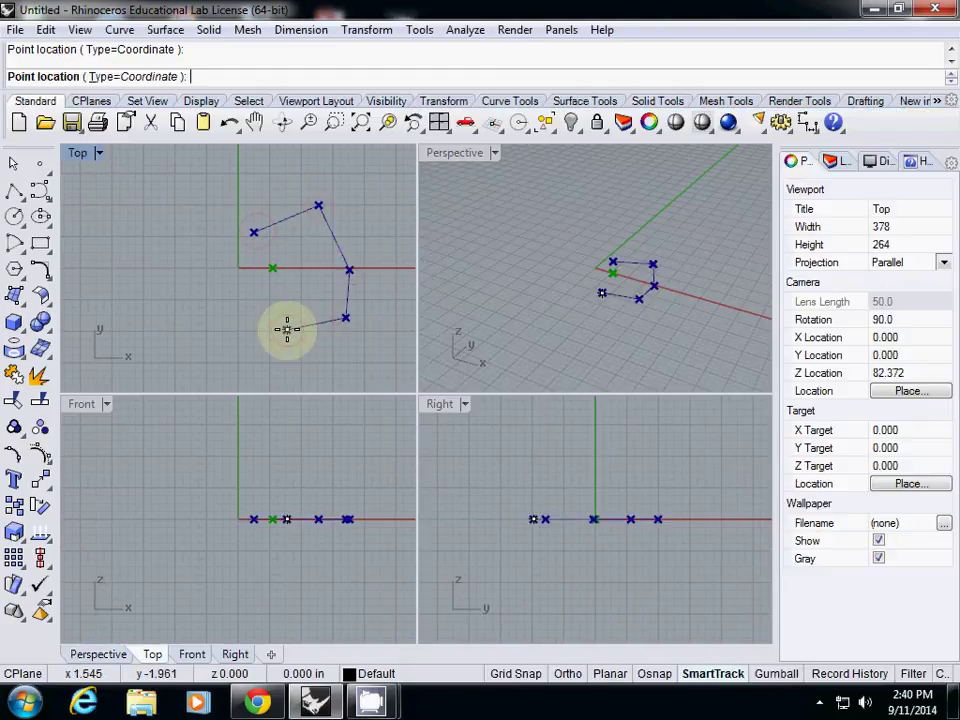
click(286, 330)
key(Return)
click(706, 418)
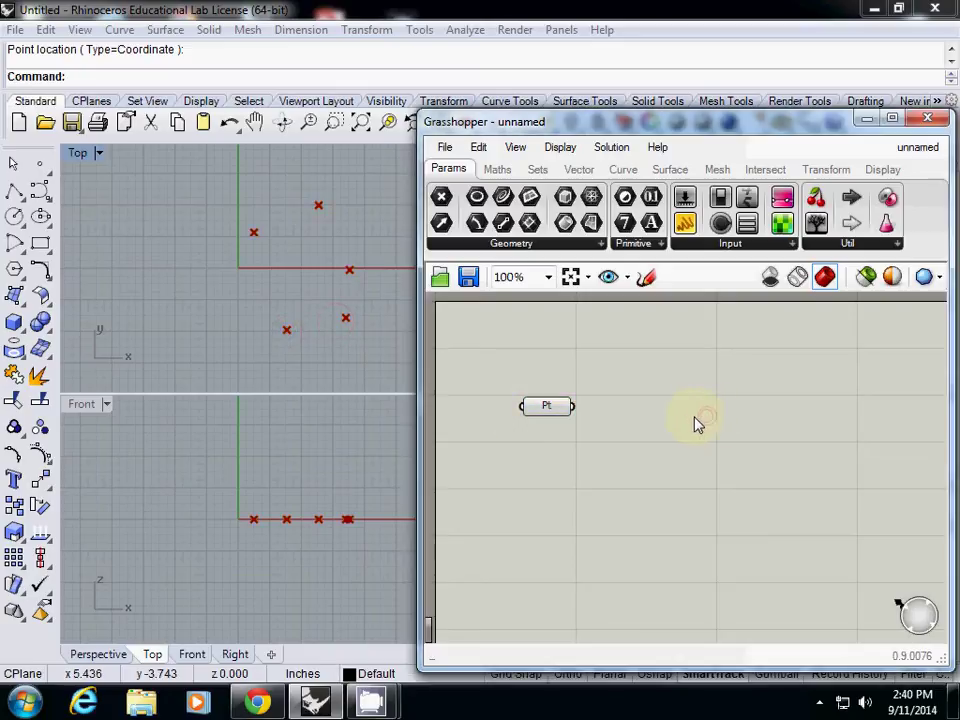
Add a Panel beside the Point parameter, wire the parameter's output into it, and enlarge it to show all coordinates.
drag(686, 257, 683, 405)
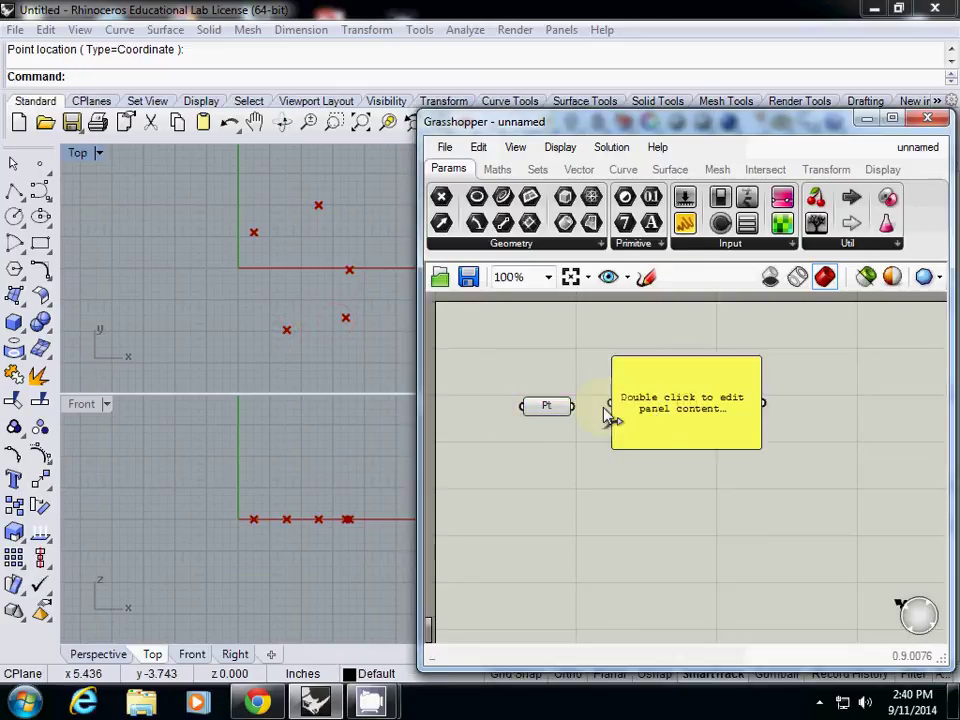
drag(573, 406, 634, 437)
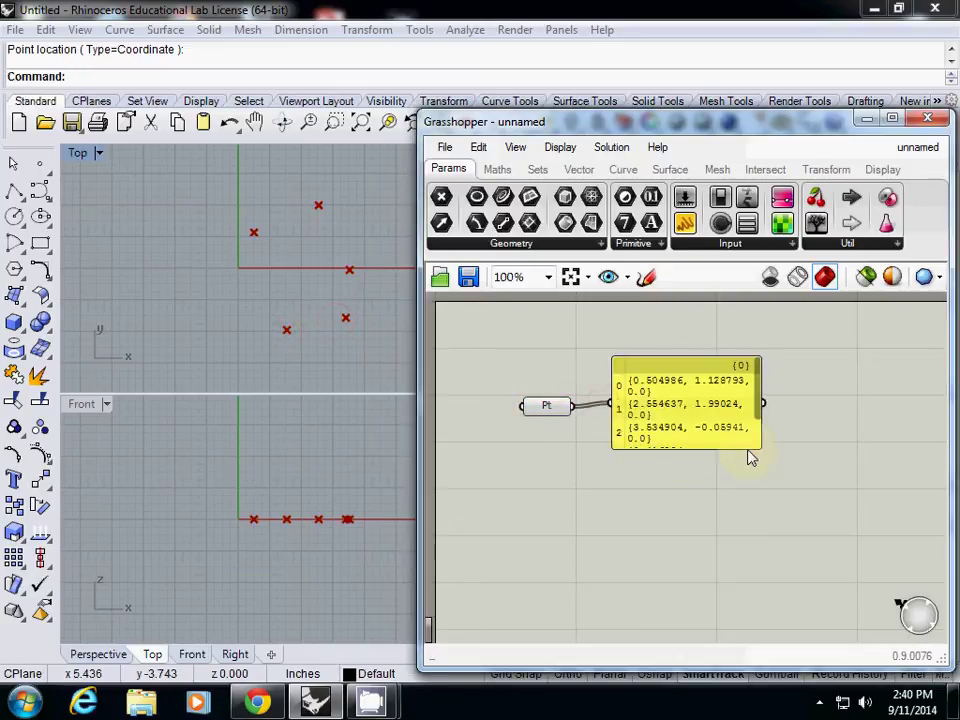
drag(760, 449, 864, 526)
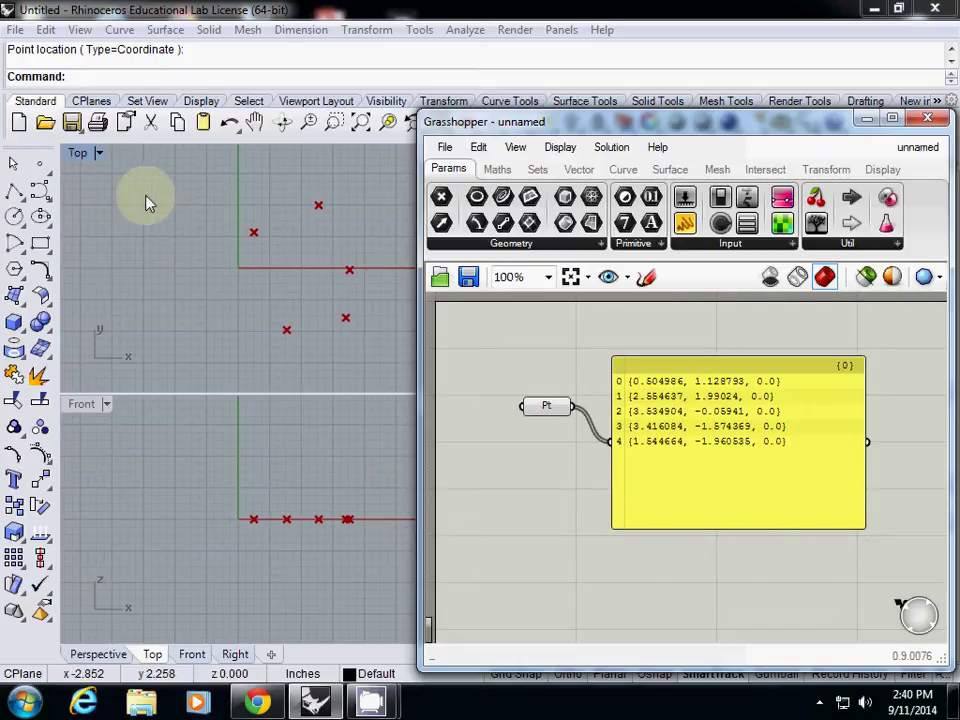
Place four Rhino point objects in the Top viewport as a rough rectangle about 4.4 by 2 inches, starting near the origin.
click(42, 166)
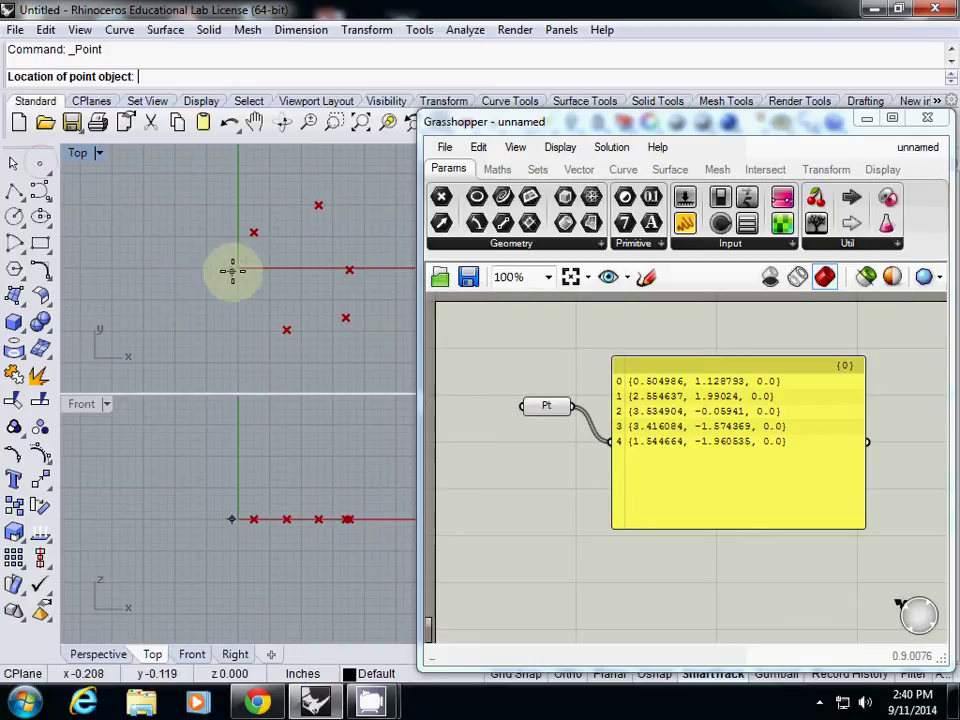
click(237, 268)
click(42, 166)
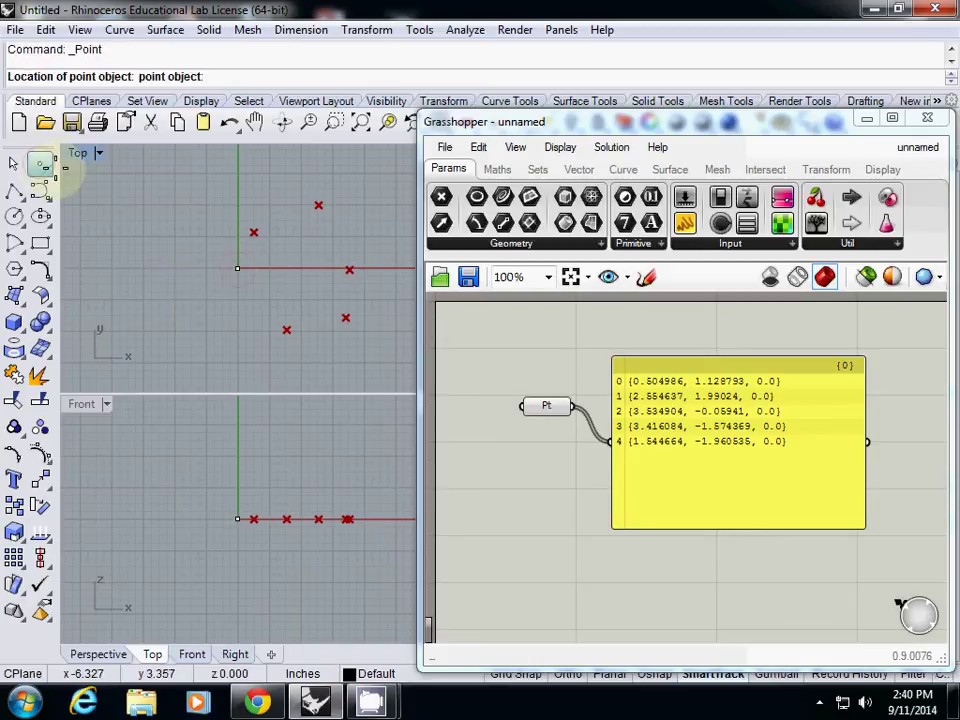
click(374, 268)
right_drag(305, 248, 198, 306)
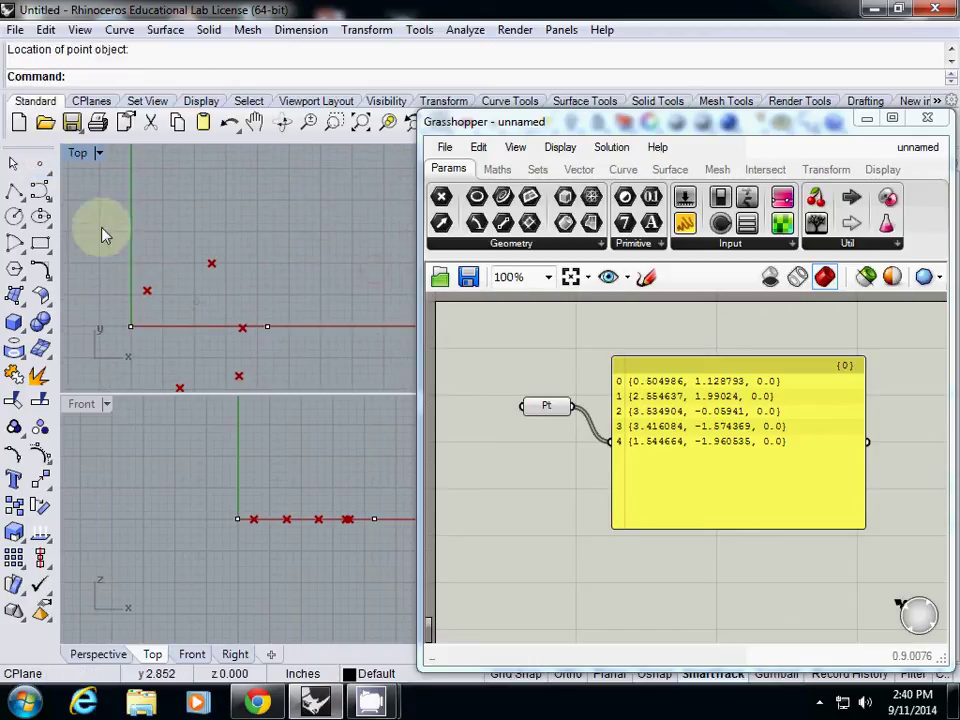
click(42, 166)
click(271, 266)
click(42, 166)
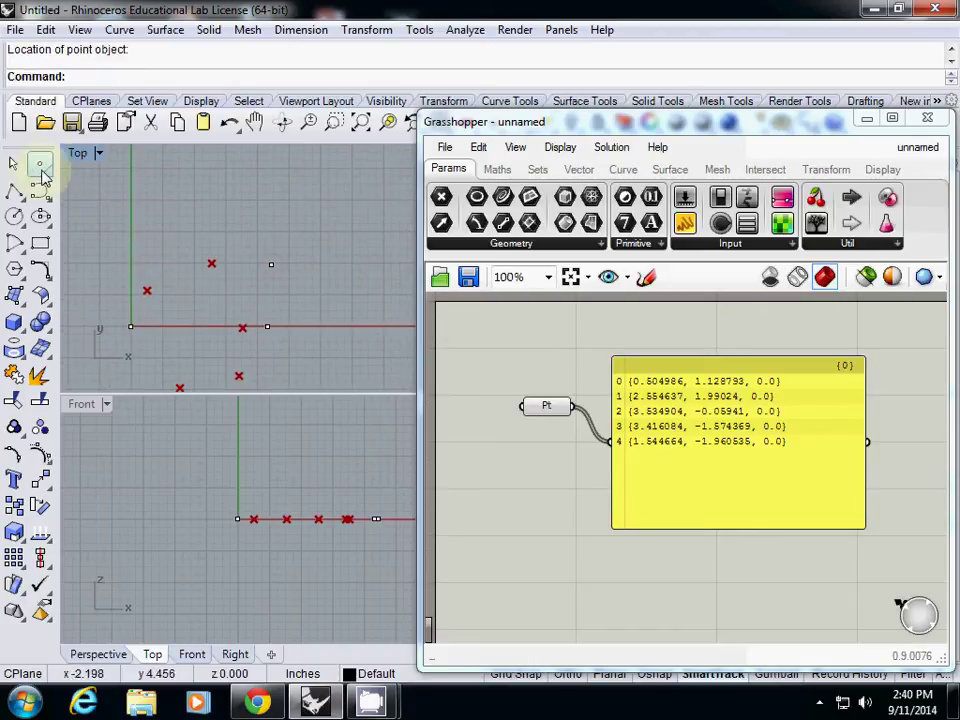
click(152, 258)
Start setting multiple points for the Point parameter and turn on the End and Point object snaps.
click(545, 407)
right_click(545, 407)
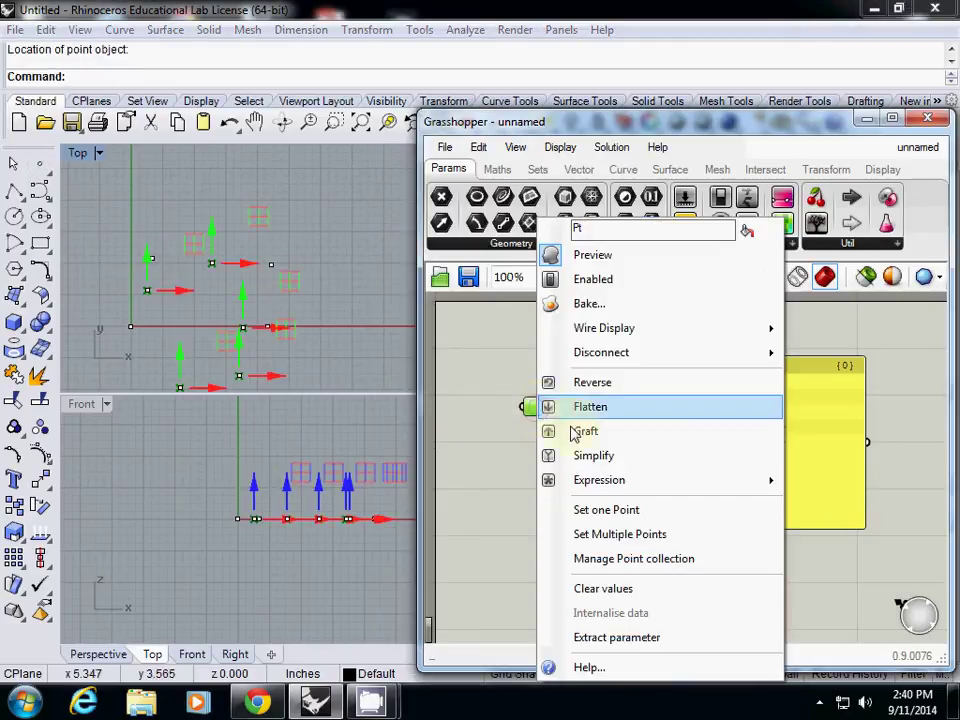
click(615, 510)
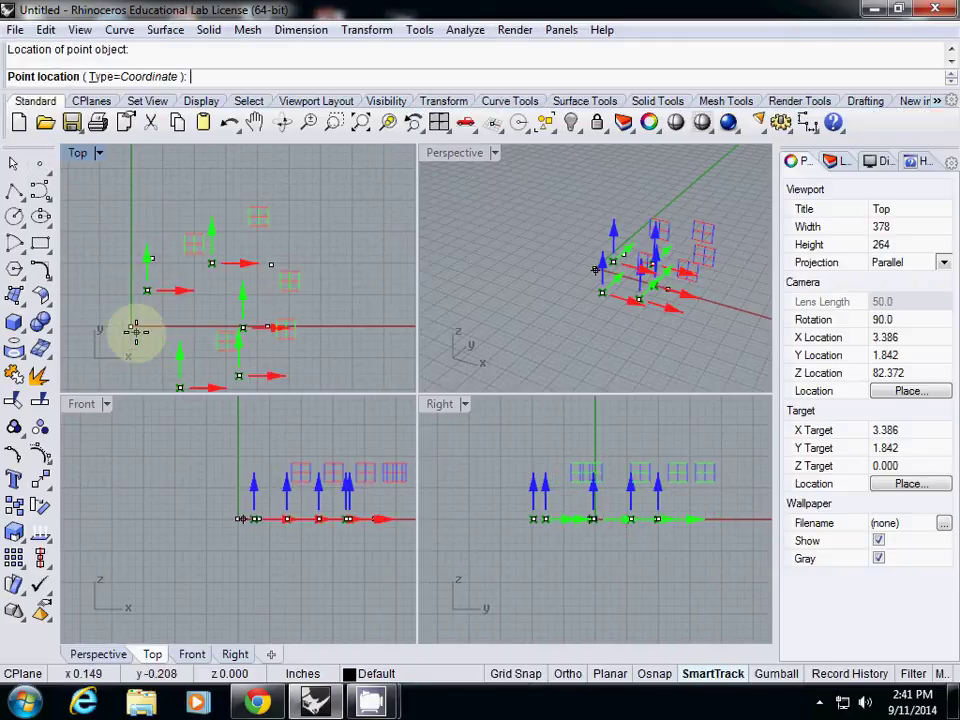
click(654, 673)
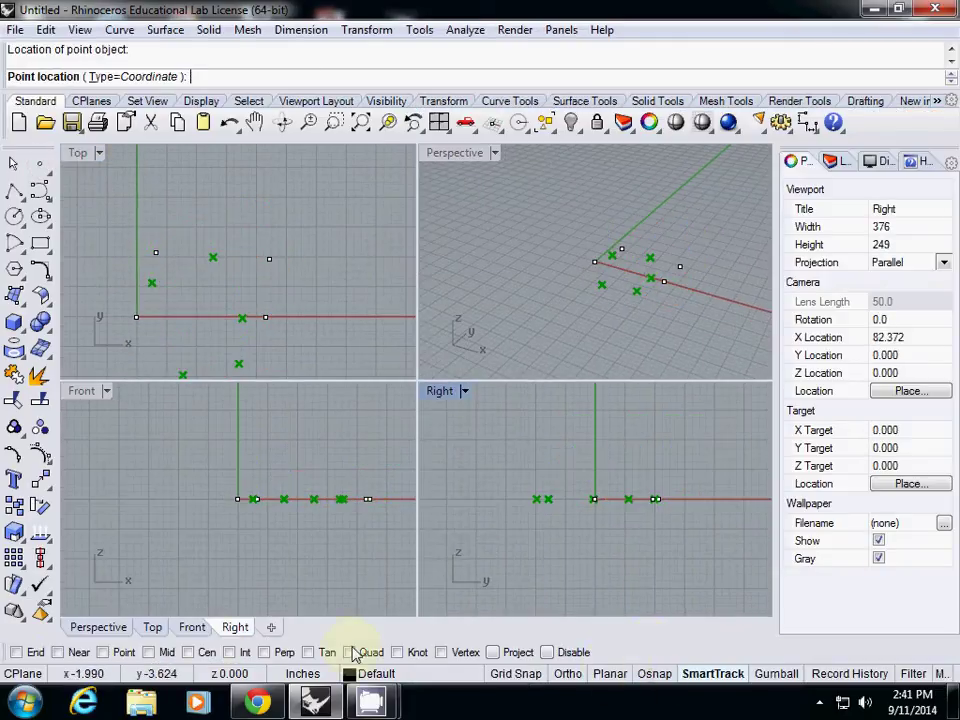
click(15, 652)
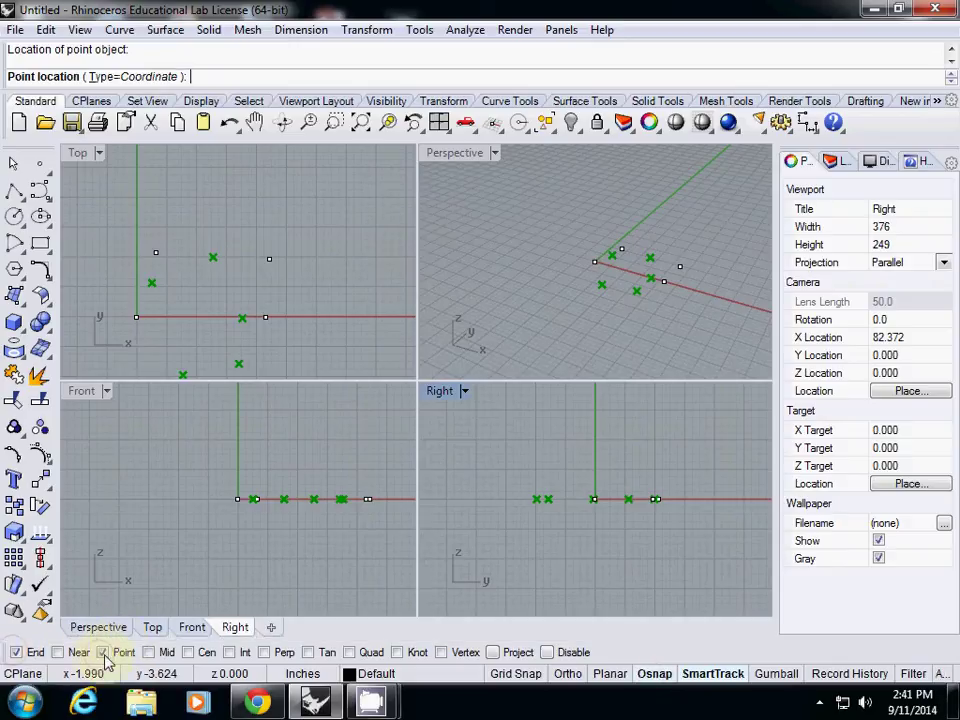
click(103, 652)
Assign the drawn points near the origin and at the opposite corner to the parameter, and shift the Panel away from it.
right_drag(229, 332, 171, 272)
click(160, 272)
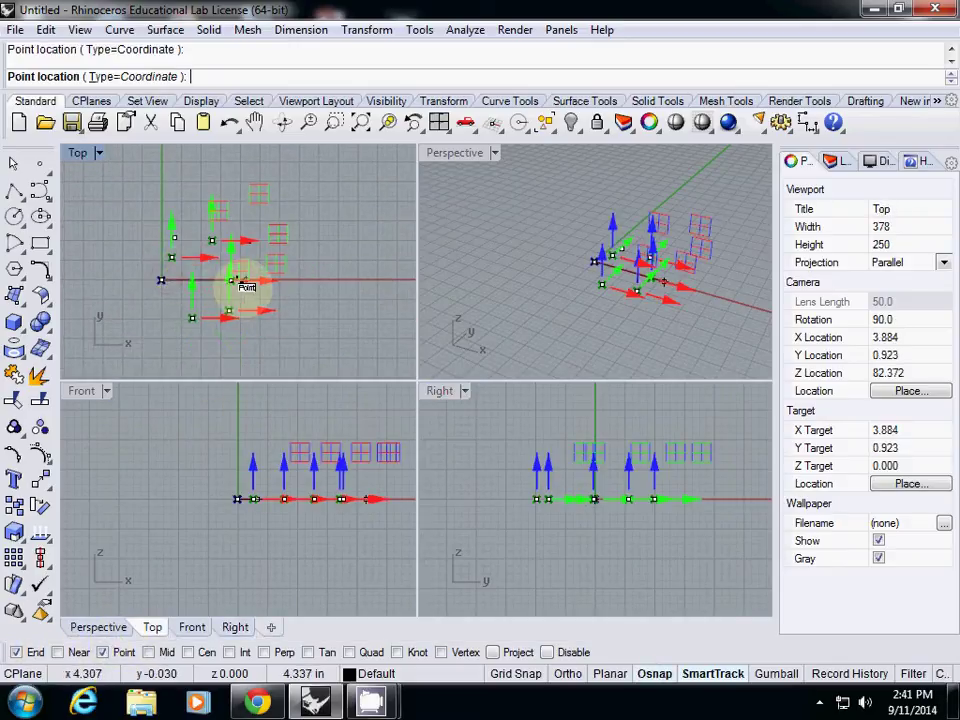
scroll(190, 258, up, 3)
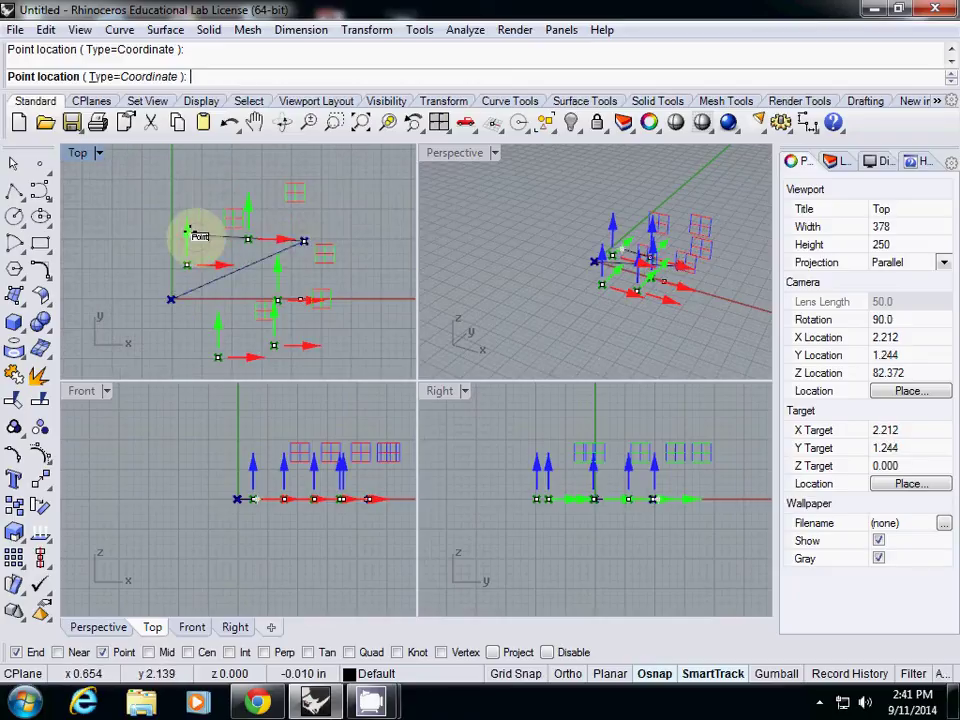
key(Return)
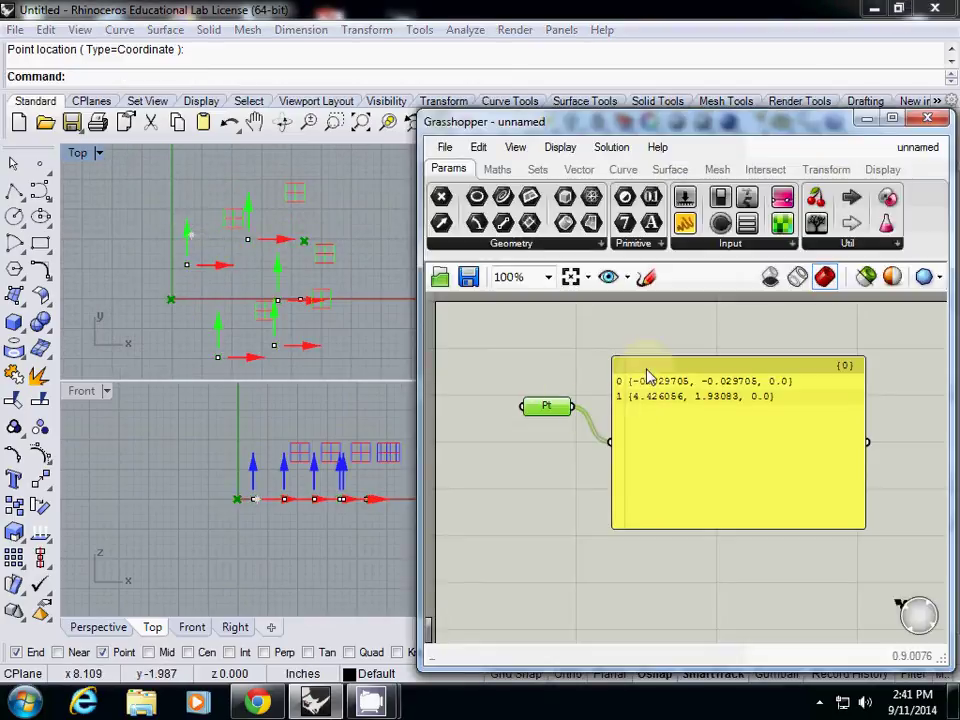
drag(649, 375, 686, 401)
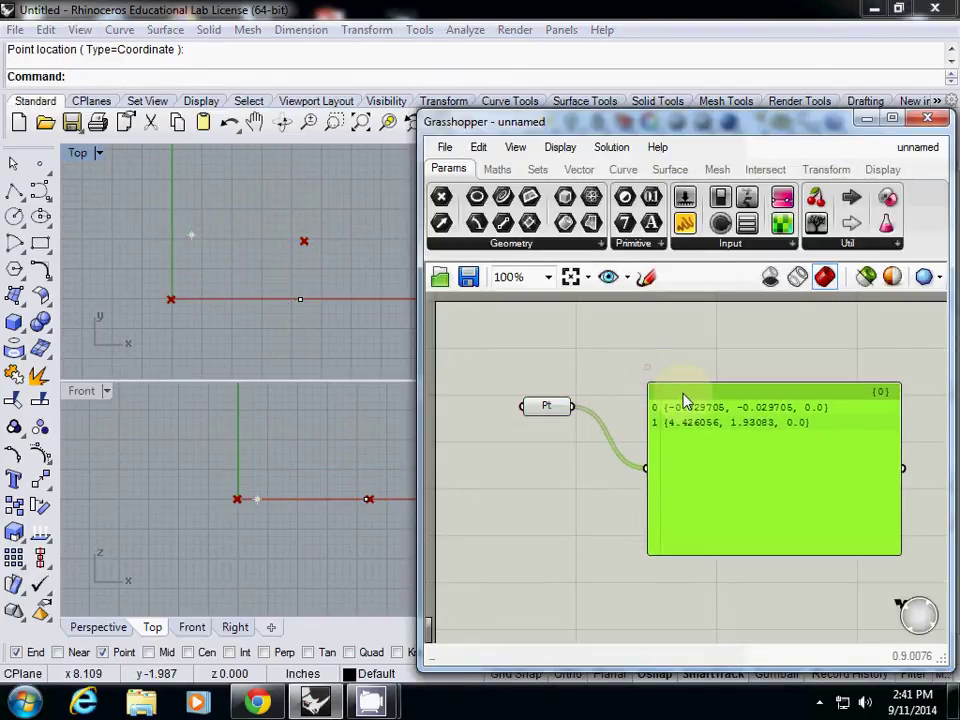
Set all four drawn point objects as the parameter's multiple points, going around from the origin, and align the Panel beside it.
right_click(546, 408)
click(617, 534)
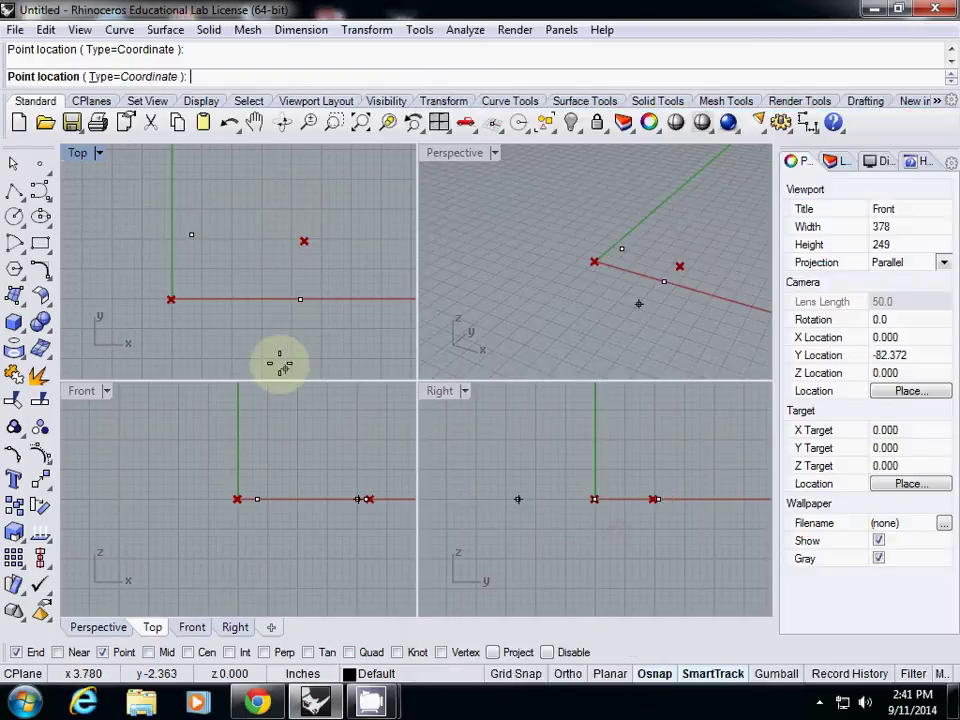
click(171, 300)
click(300, 299)
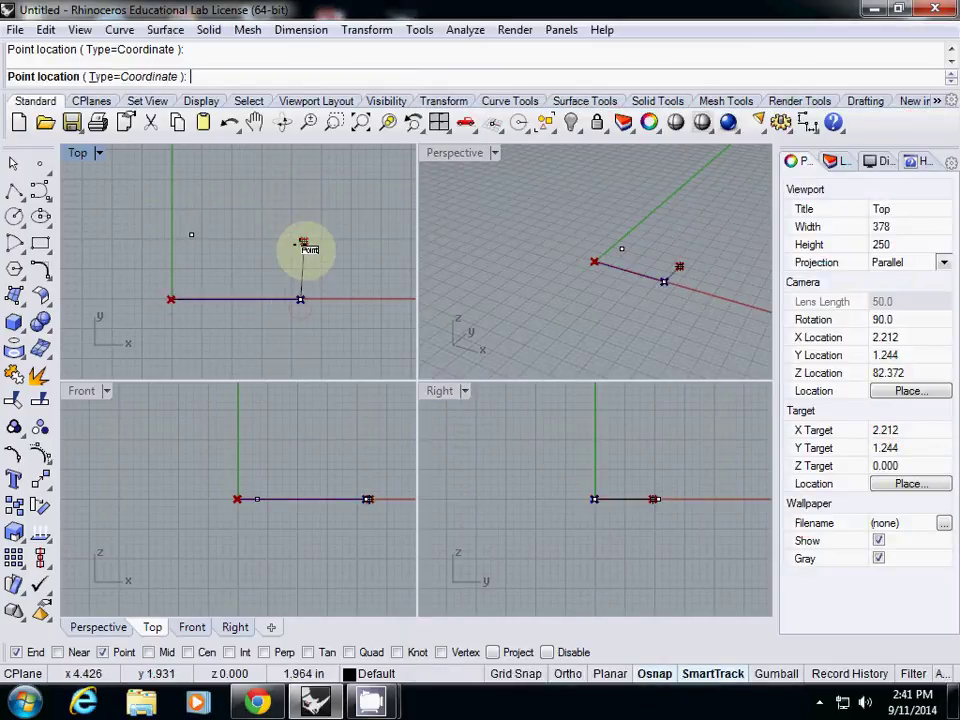
click(304, 241)
click(193, 236)
right_click(199, 252)
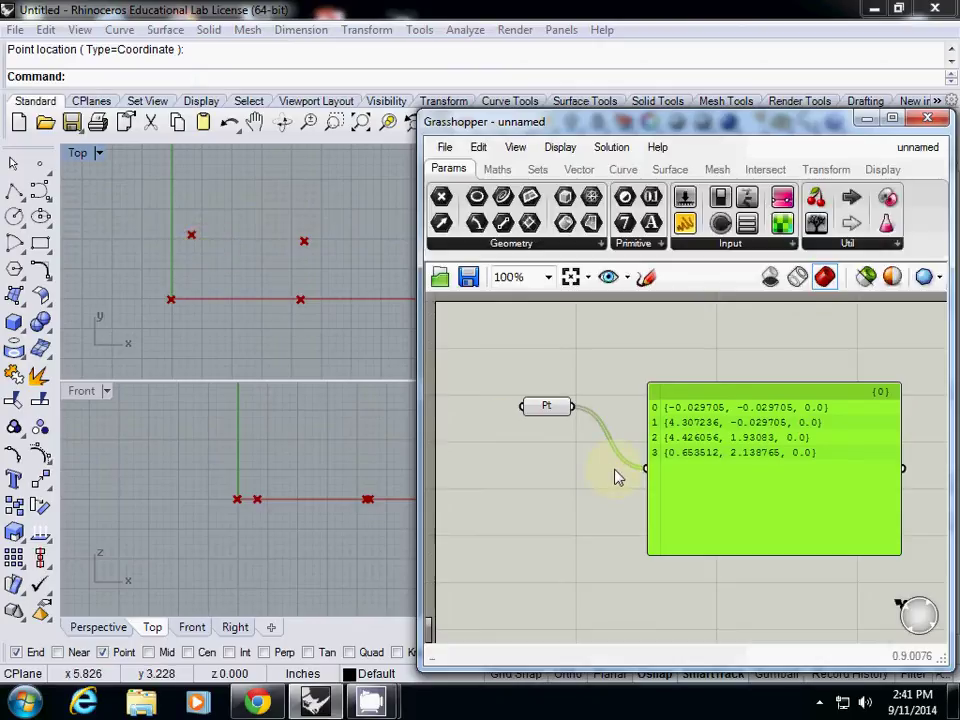
drag(685, 400, 656, 374)
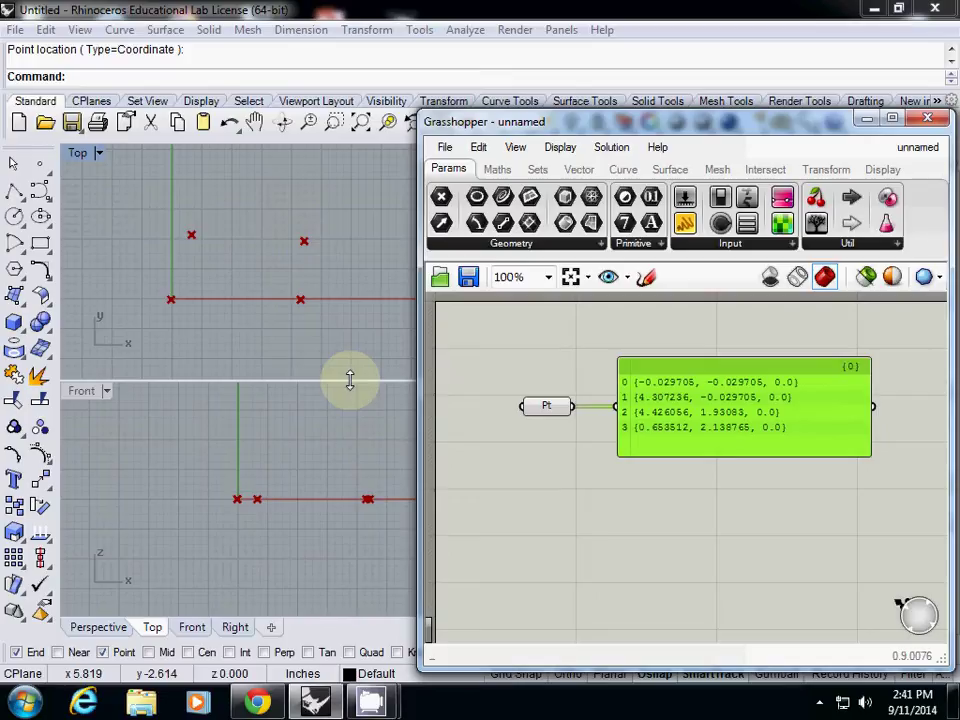
Set the Point parameter to the single drawn point near the origin in the Top viewport.
right_click(546, 407)
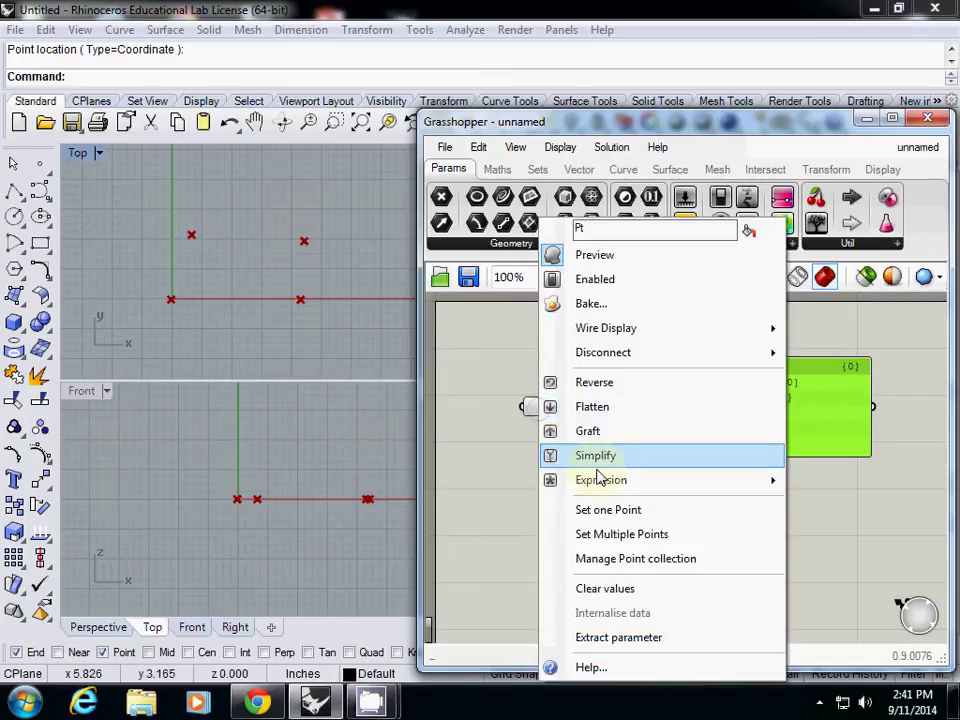
click(608, 509)
click(171, 303)
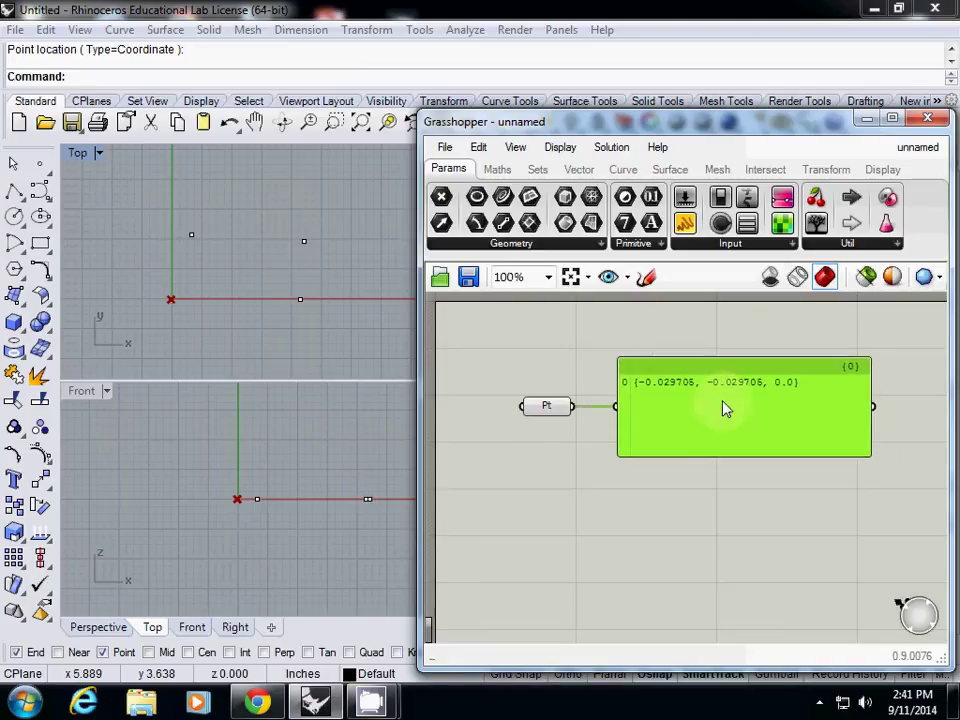
Move the Panel beneath the Point parameter and shrink it to a compact size.
drag(786, 376, 706, 444)
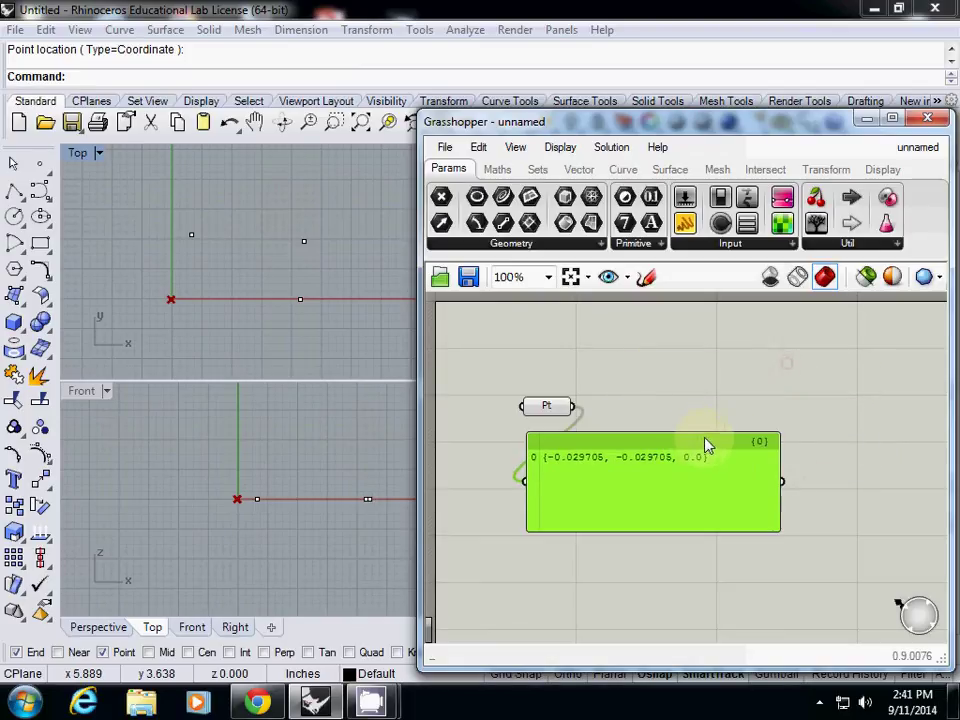
drag(780, 437, 613, 441)
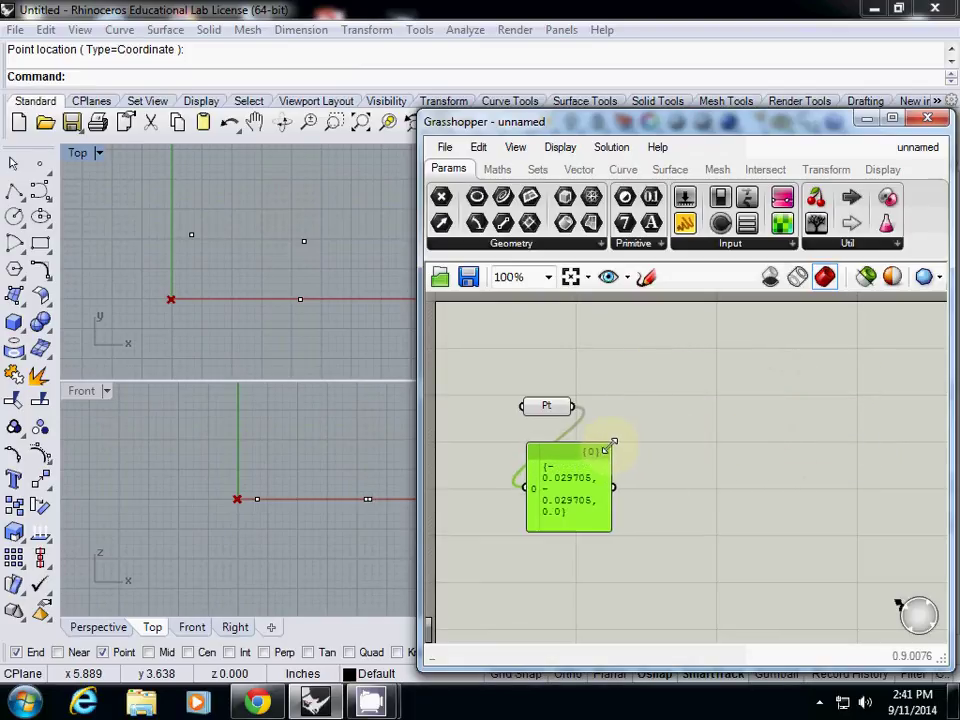
drag(602, 510, 628, 533)
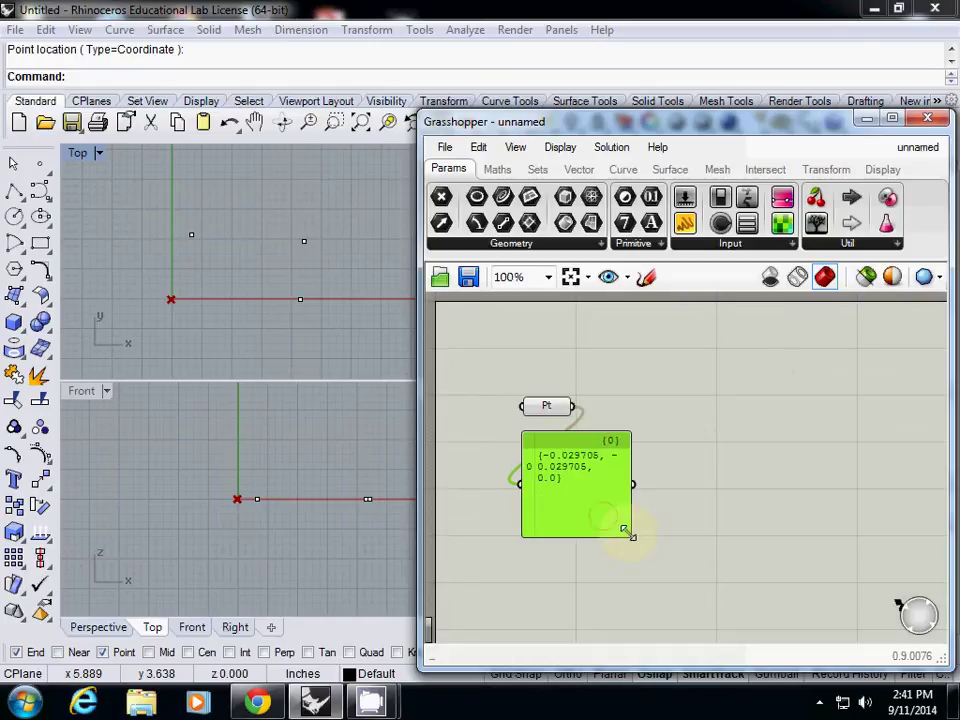
Duplicate the Point parameter together with its Panel and place the copy directly beneath the original pair.
click(550, 406)
right_click(552, 407)
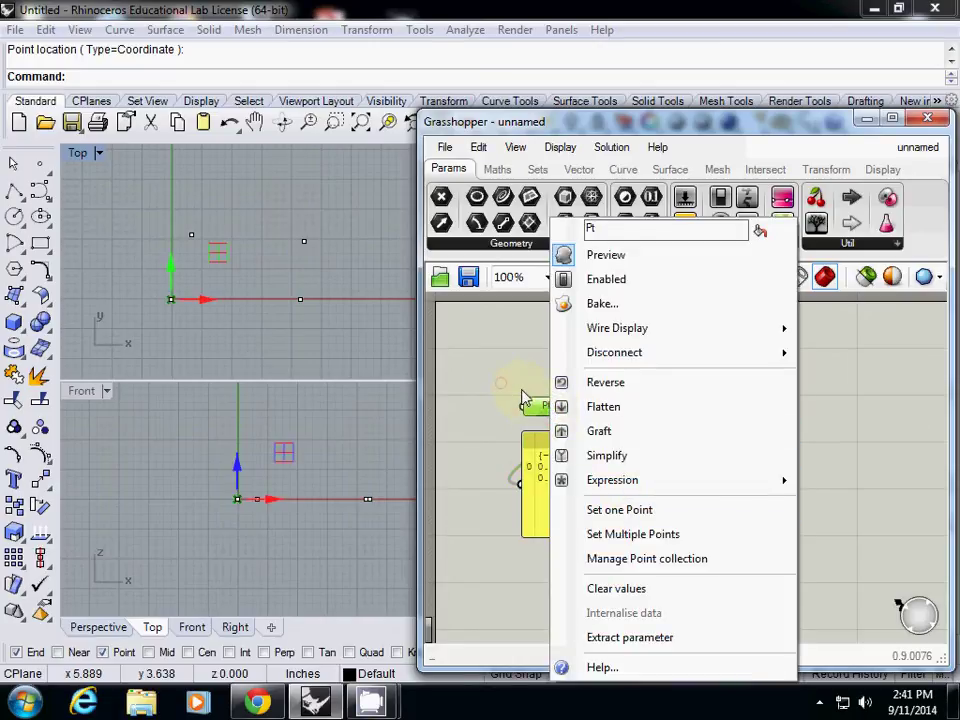
click(489, 381)
drag(489, 374, 647, 566)
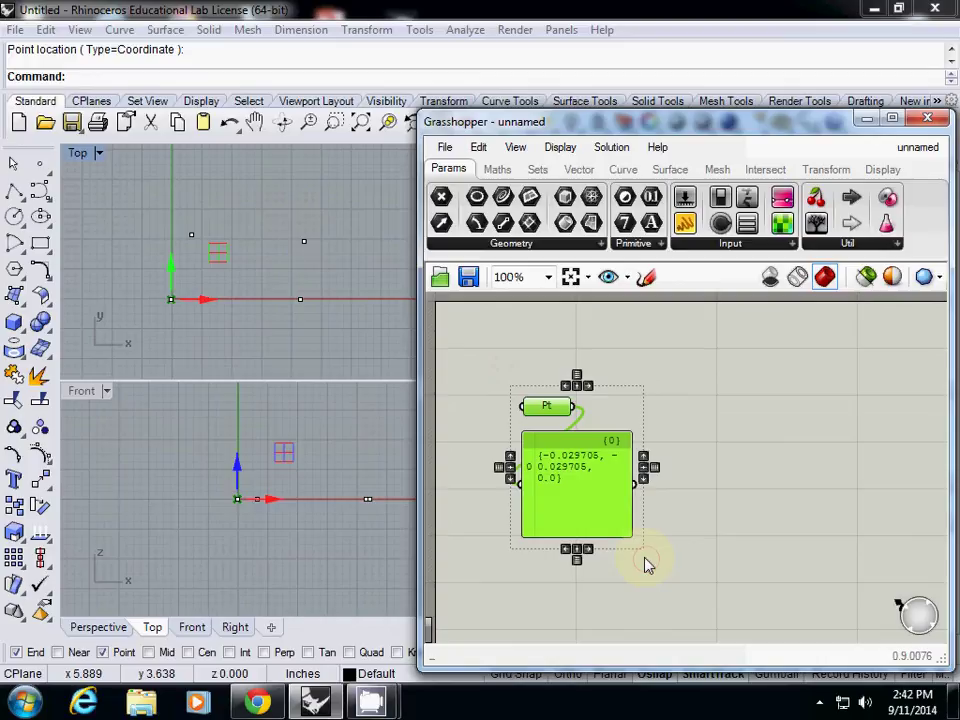
key(ctrl+c)
key(ctrl+v)
right_drag(696, 516, 693, 435)
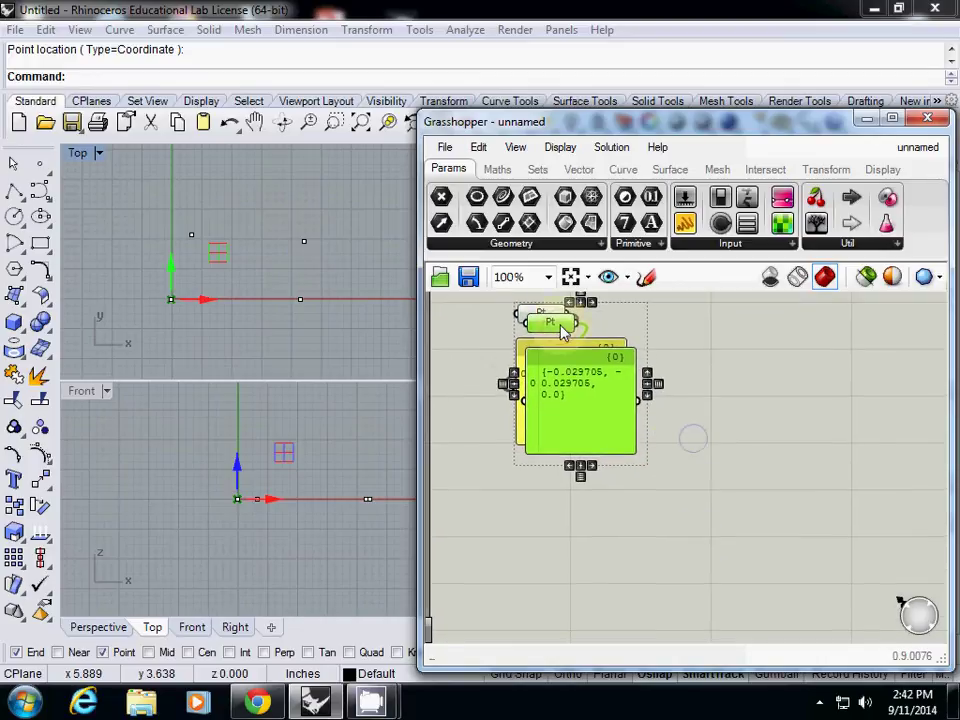
drag(563, 333, 553, 466)
Set the copied Point parameter to the single drawn point on the x-axis in the Top viewport.
right_click(540, 470)
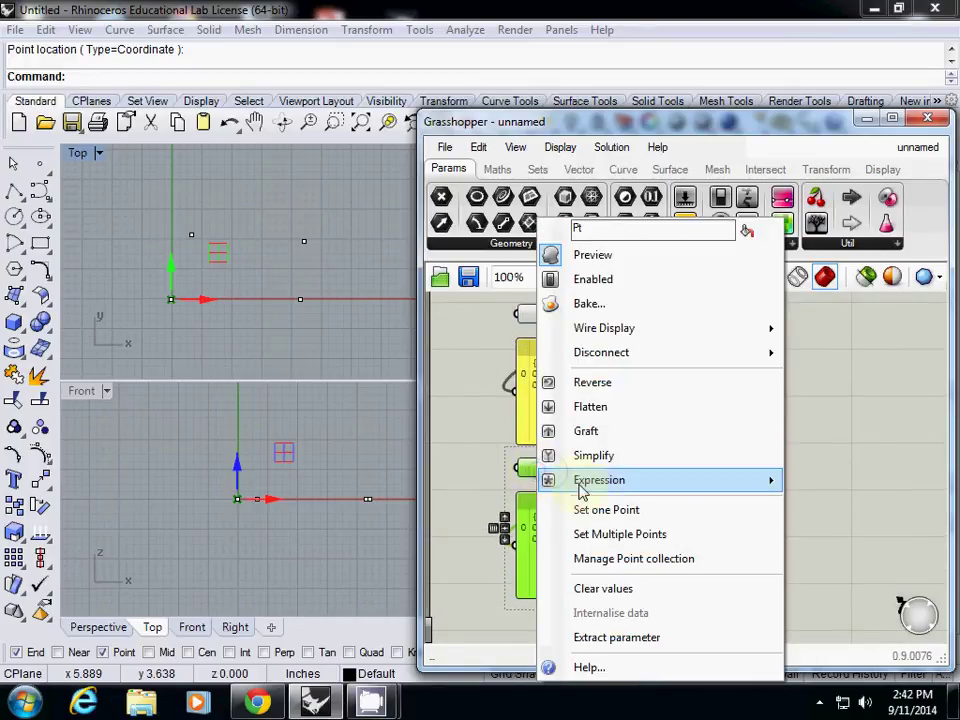
click(604, 510)
click(300, 300)
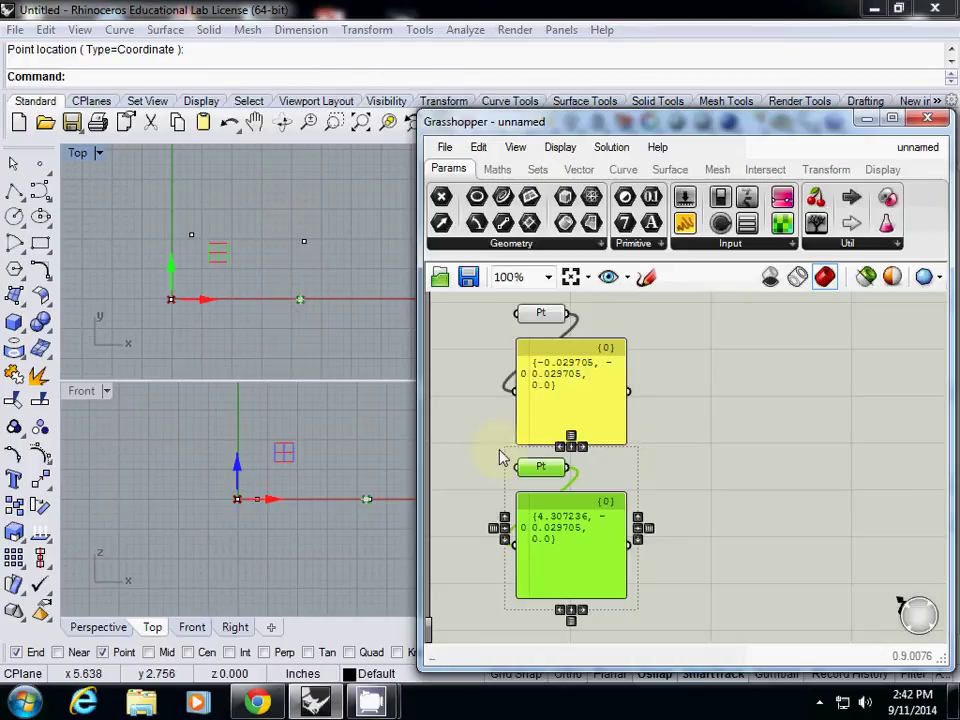
scroll(620, 472, down, 4)
right_drag(660, 471, 615, 429)
scroll(563, 437, up, 2)
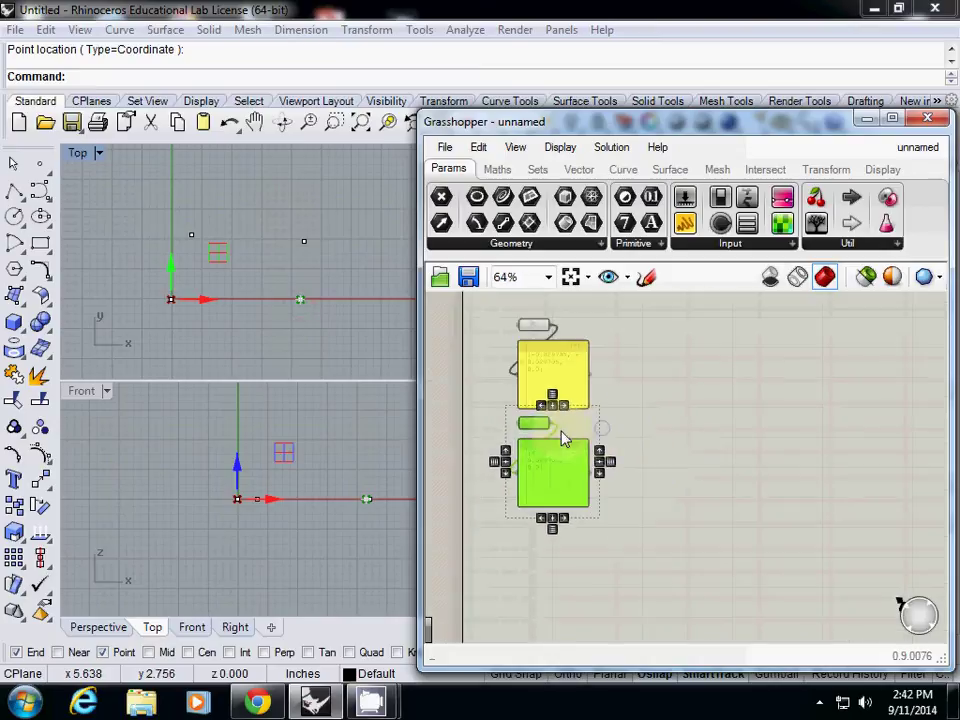
click(725, 427)
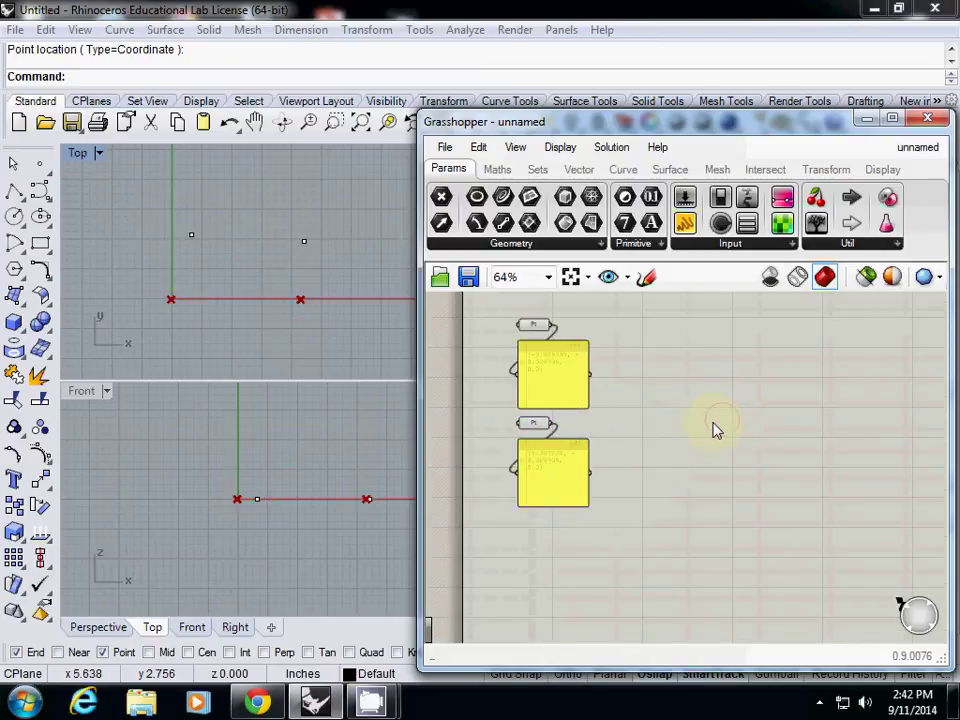
Search the components for "nurb cu" and place a Nurbs Curve component beside the point parameters.
double_click(709, 426)
text(nu)
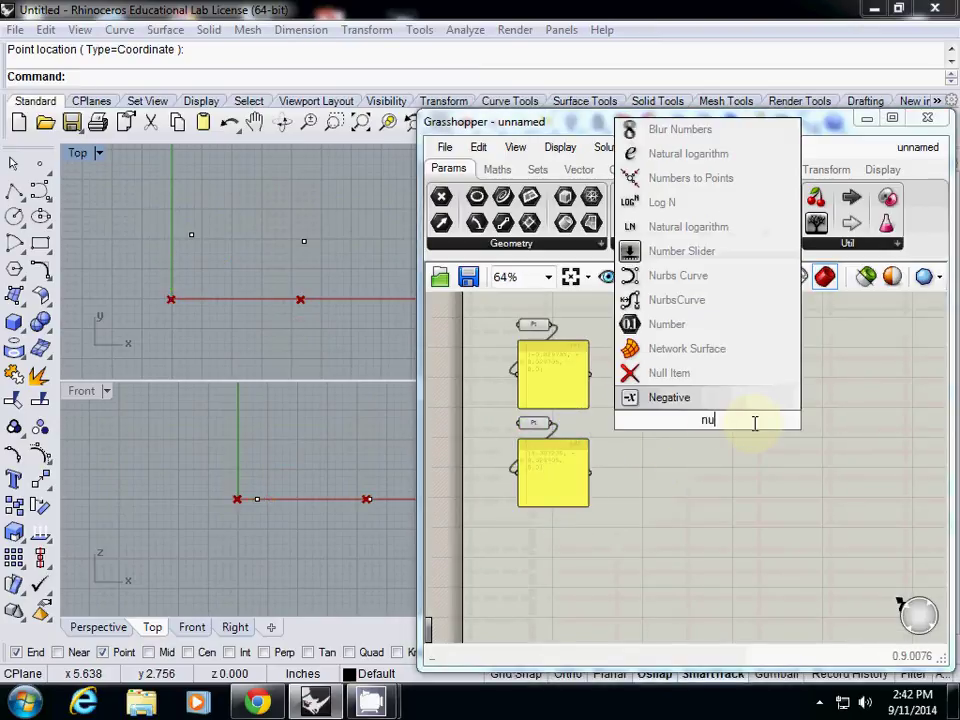
text(rb cu)
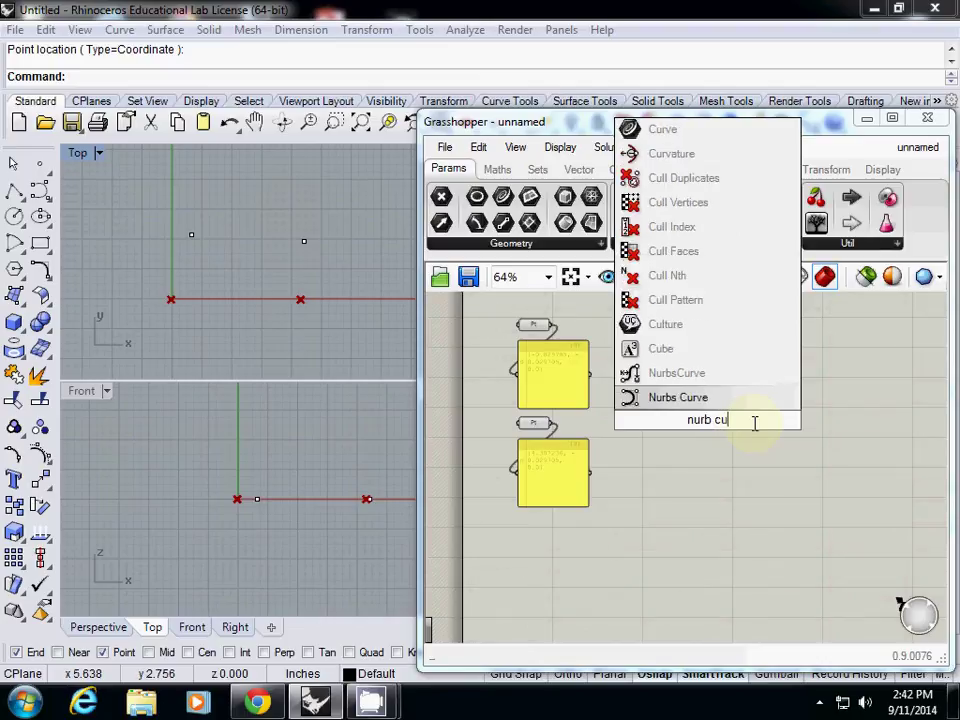
click(729, 399)
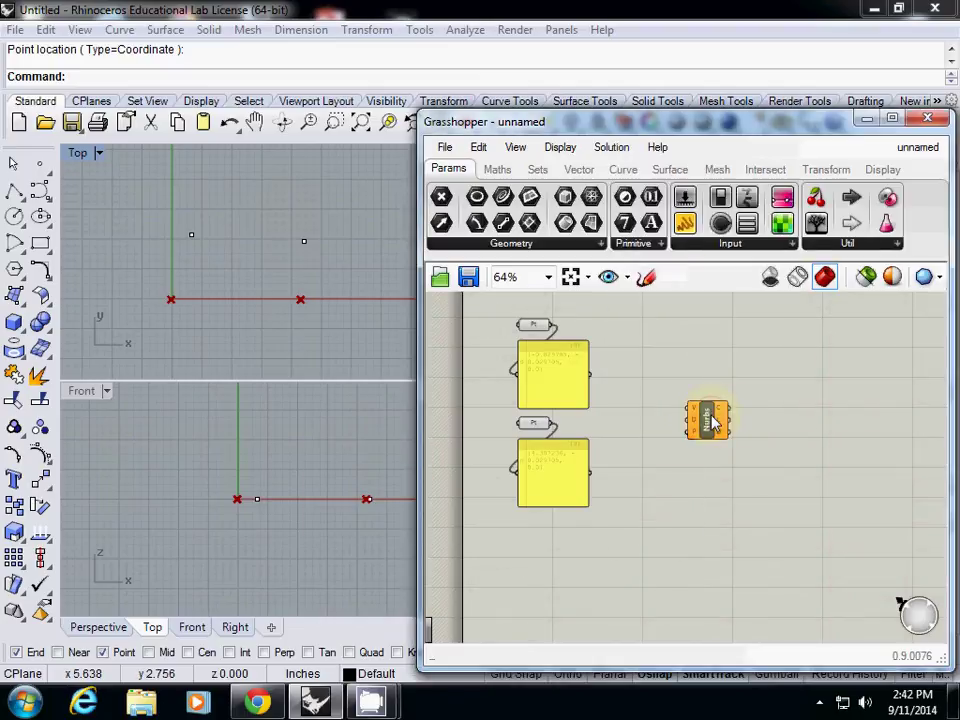
Turn on full names for the canvas components and check what the Nurbs Curve's Vertices input expects.
click(612, 147)
mouse_move(560, 149)
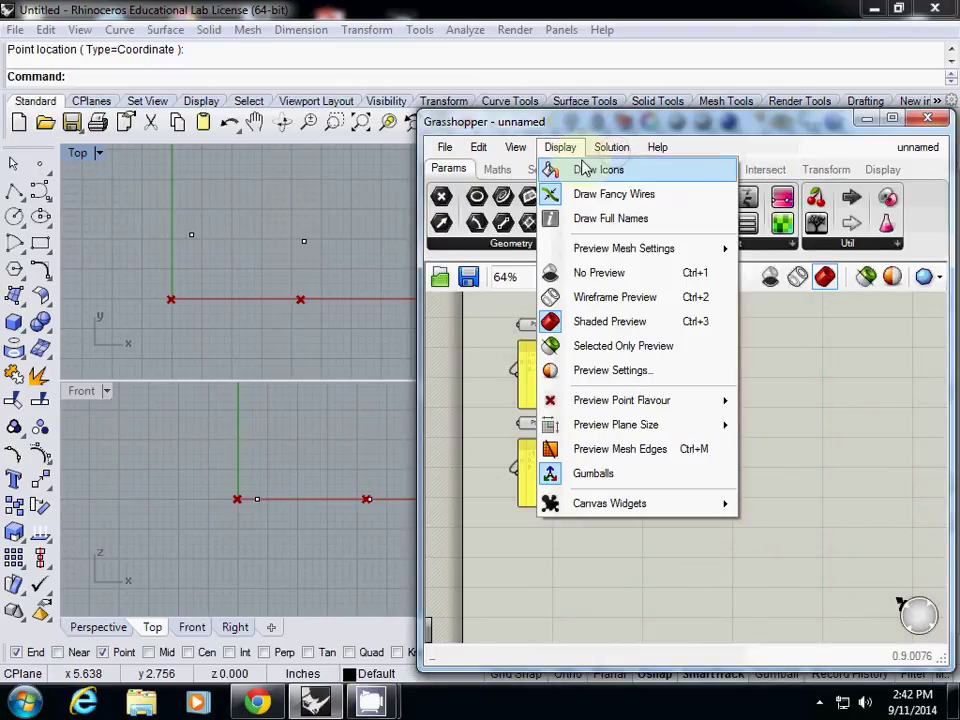
click(585, 170)
click(561, 147)
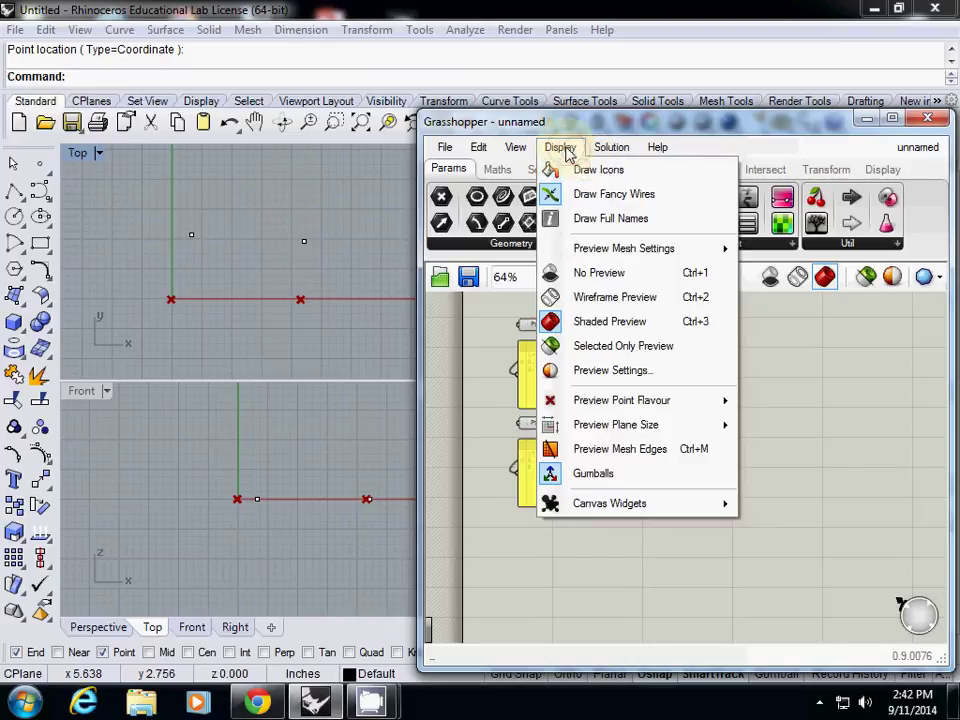
click(587, 219)
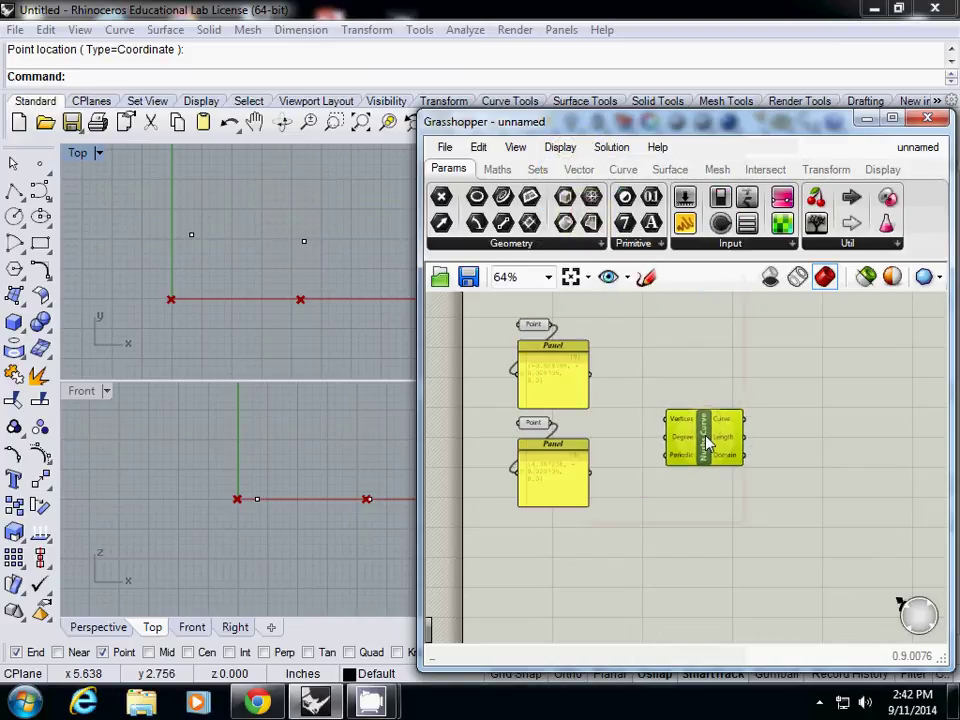
scroll(696, 439, up, 3)
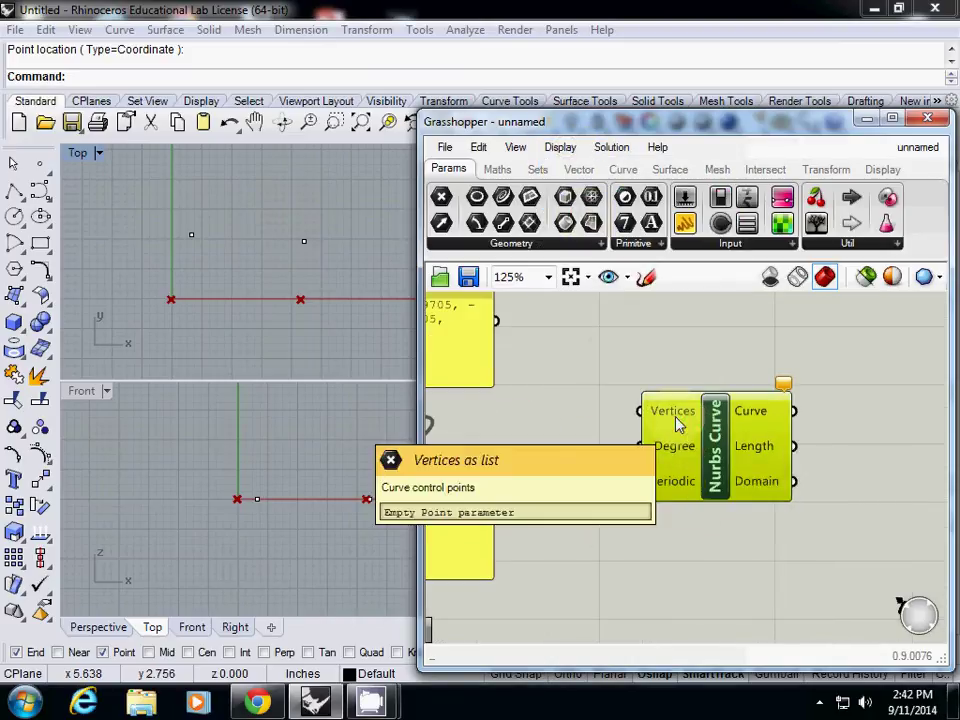
scroll(674, 422, down, 3)
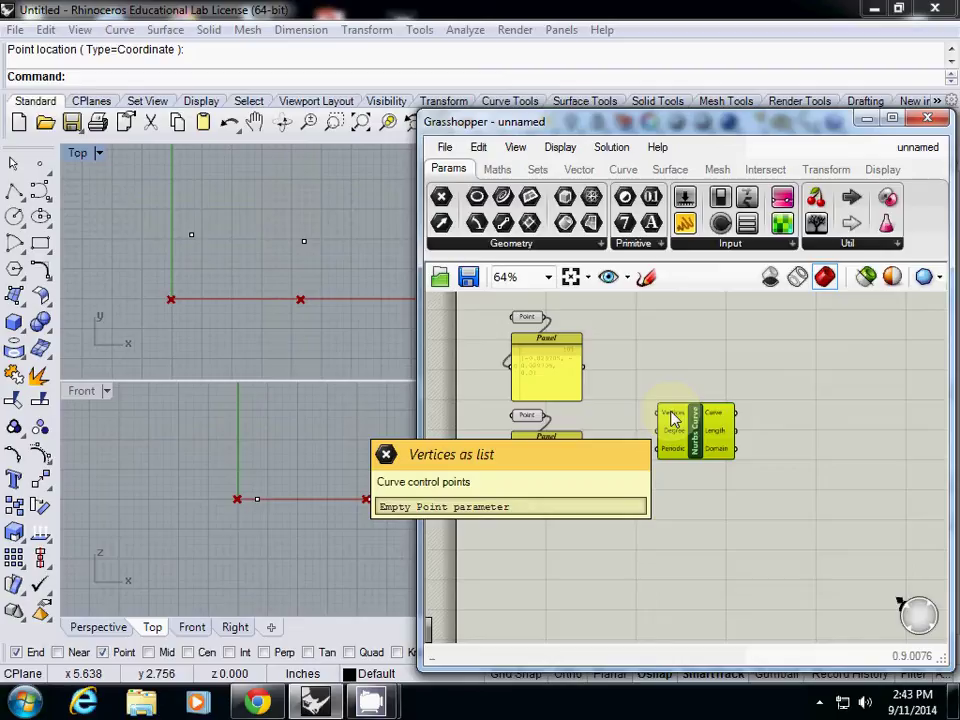
click(715, 528)
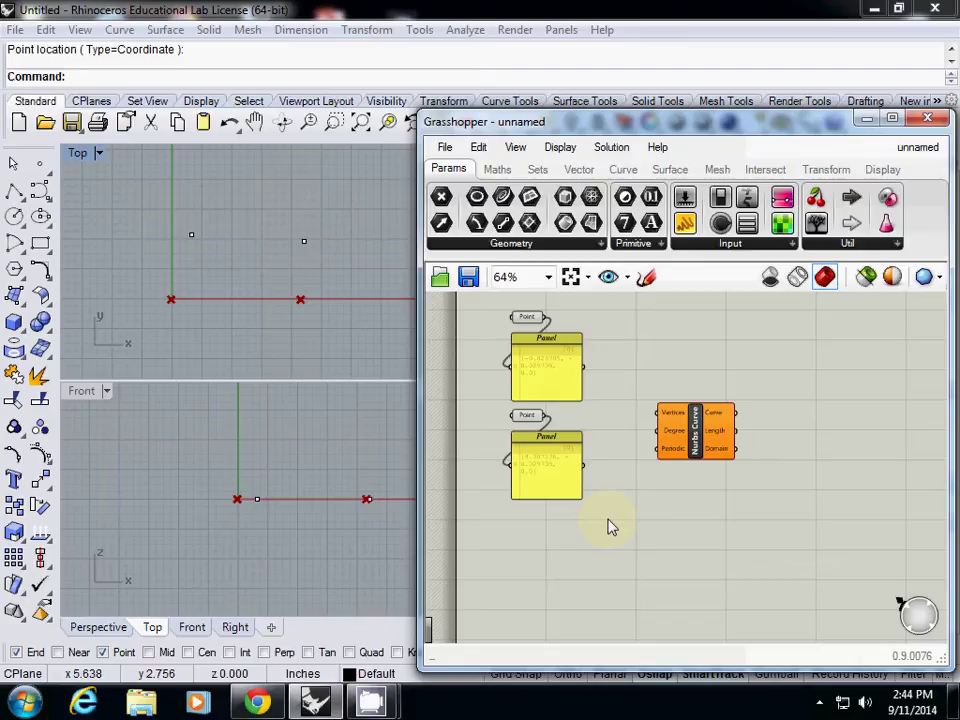
Duplicate both Point and Panel pairs and place the copies directly below, making one column of four pairs.
drag(496, 306, 614, 533)
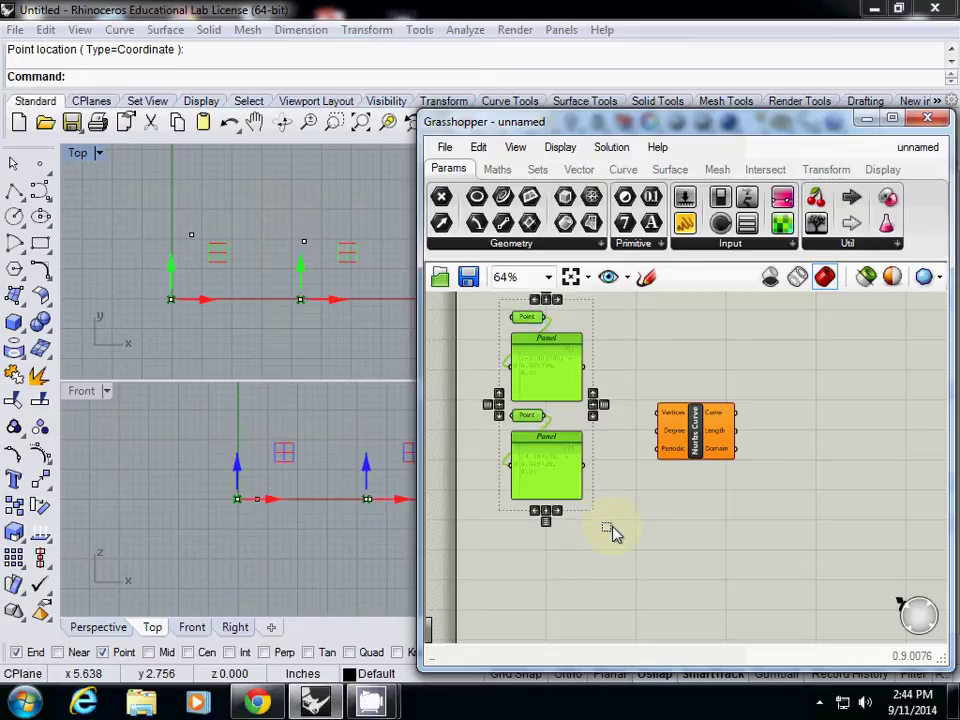
alt+drag(533, 328, 533, 478)
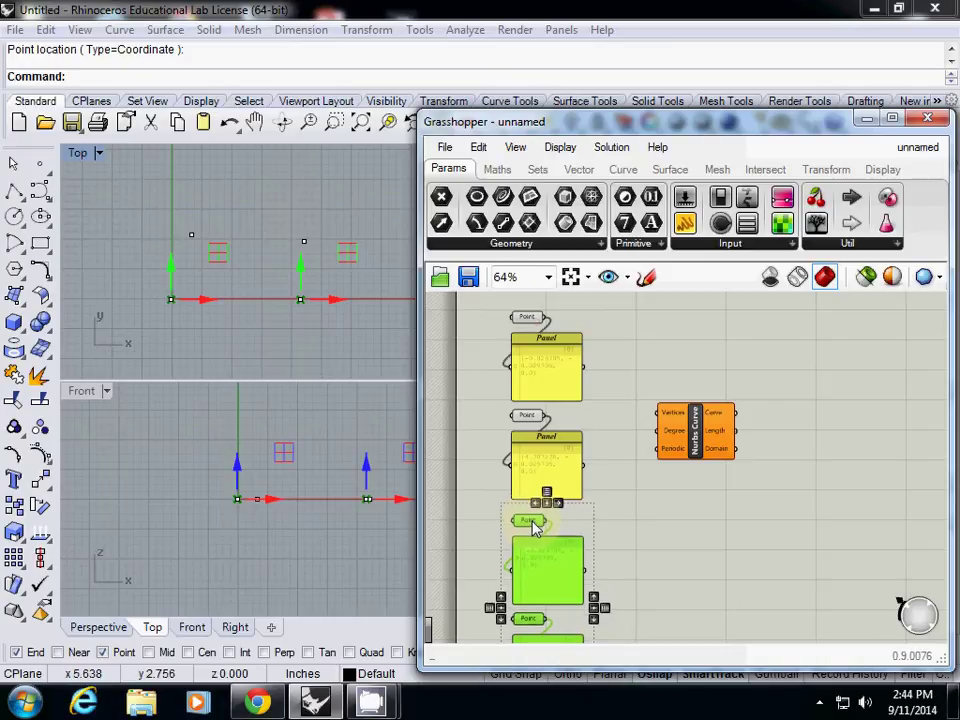
right_drag(619, 531, 568, 480)
right_click(538, 474)
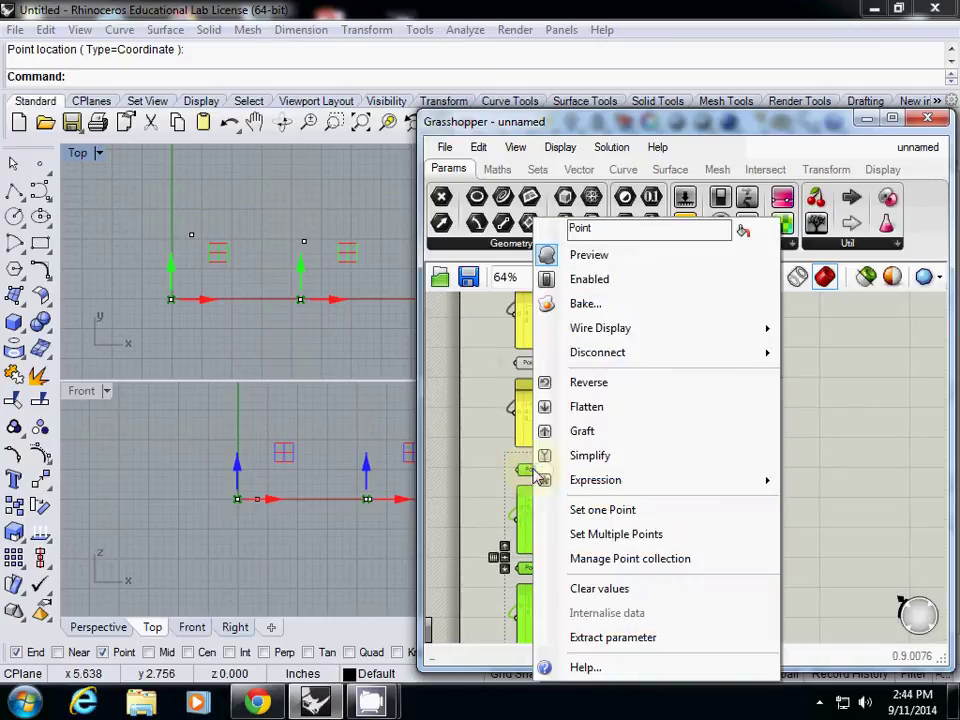
click(829, 514)
click(827, 511)
Try to set the third Point parameter to the drawn point on the x-axis in the Top viewport.
click(531, 472)
right_click(531, 474)
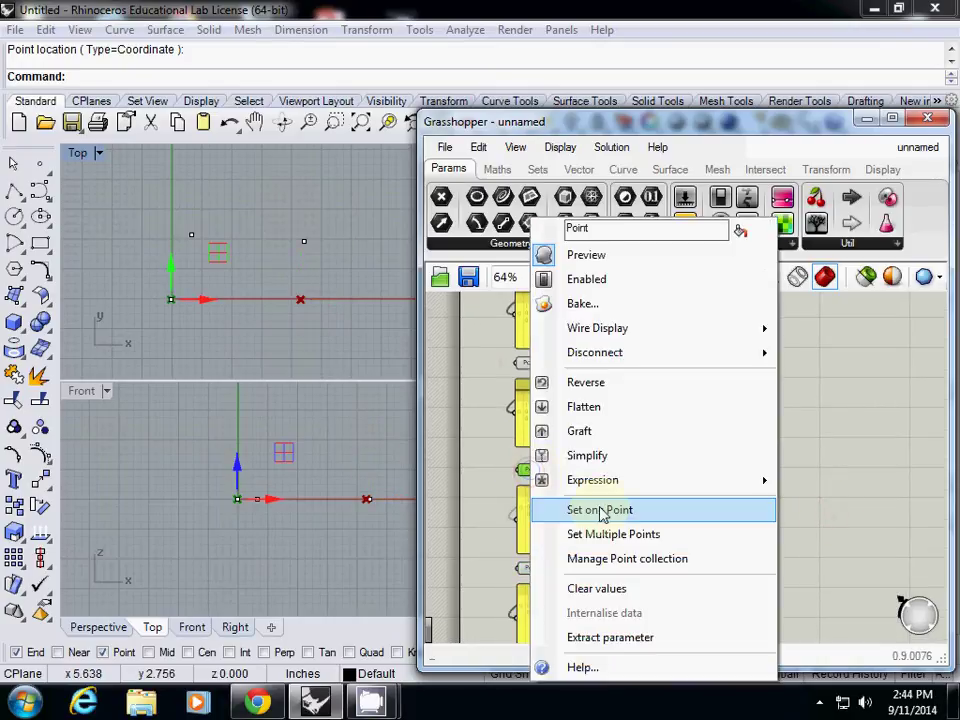
click(600, 508)
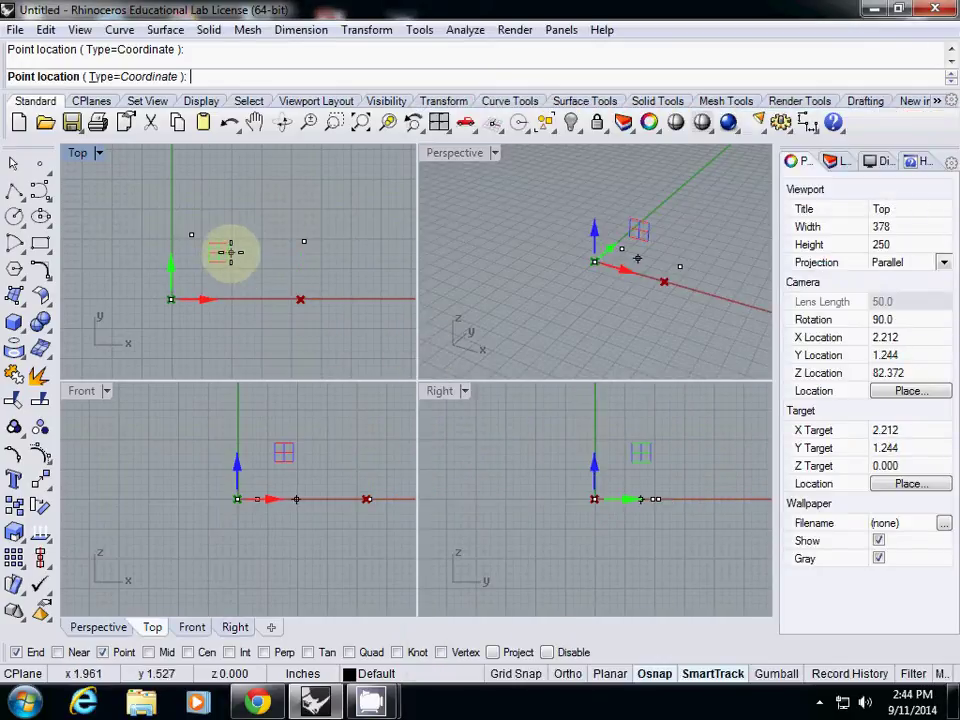
right_drag(300, 318, 259, 281)
click(289, 310)
right_drag(510, 388, 538, 478)
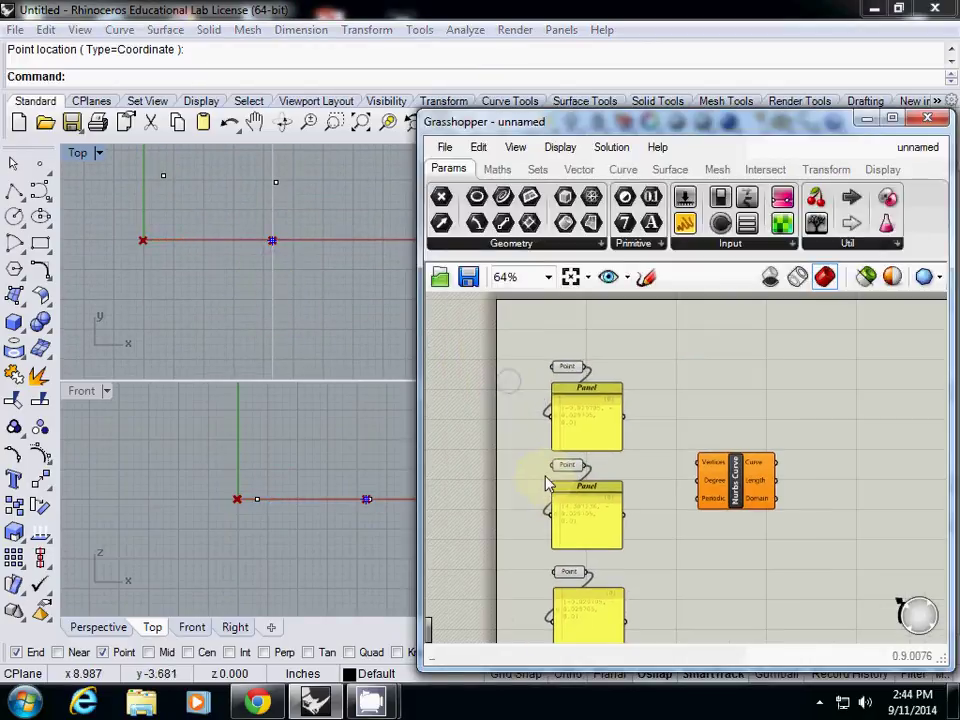
Set the first Point parameter to the drawn point at the origin and the second to the upper-left drawn point.
right_click(555, 366)
click(627, 509)
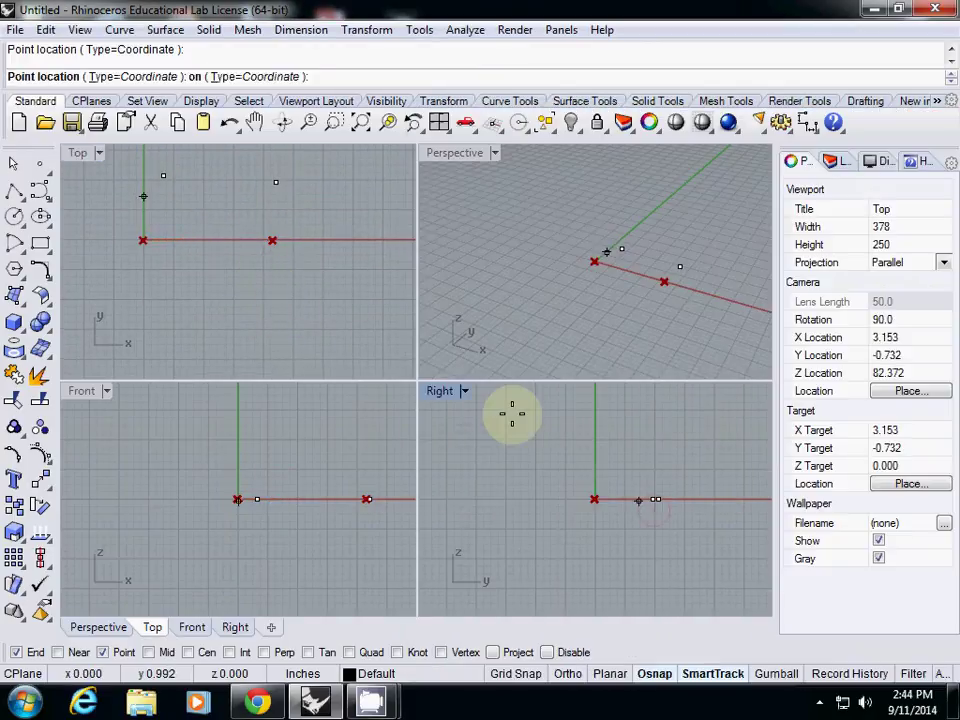
click(144, 238)
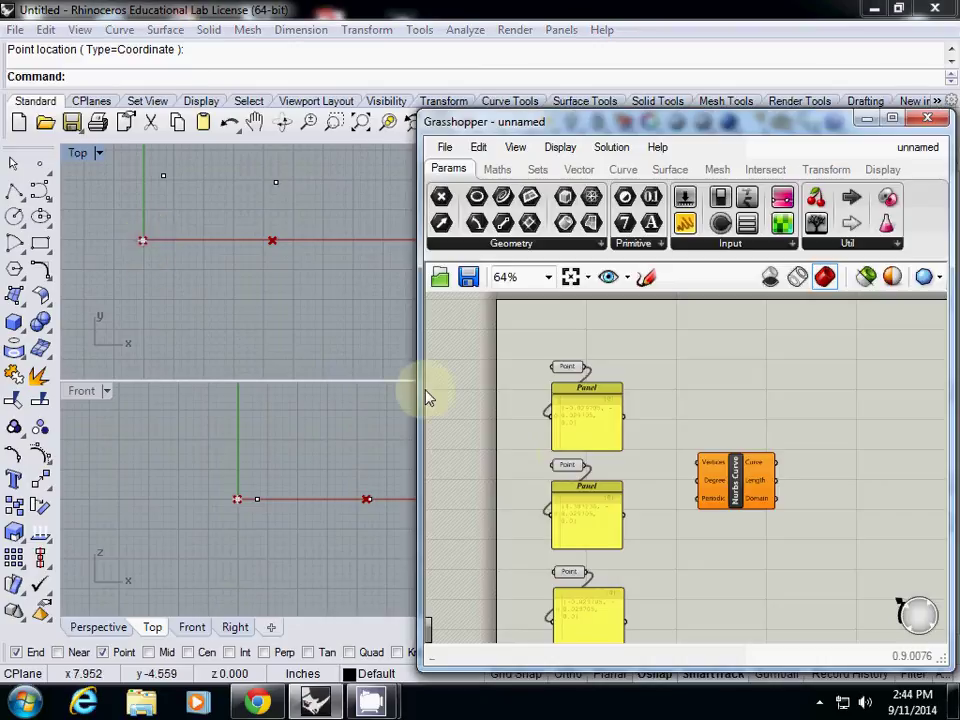
right_click(568, 465)
click(620, 510)
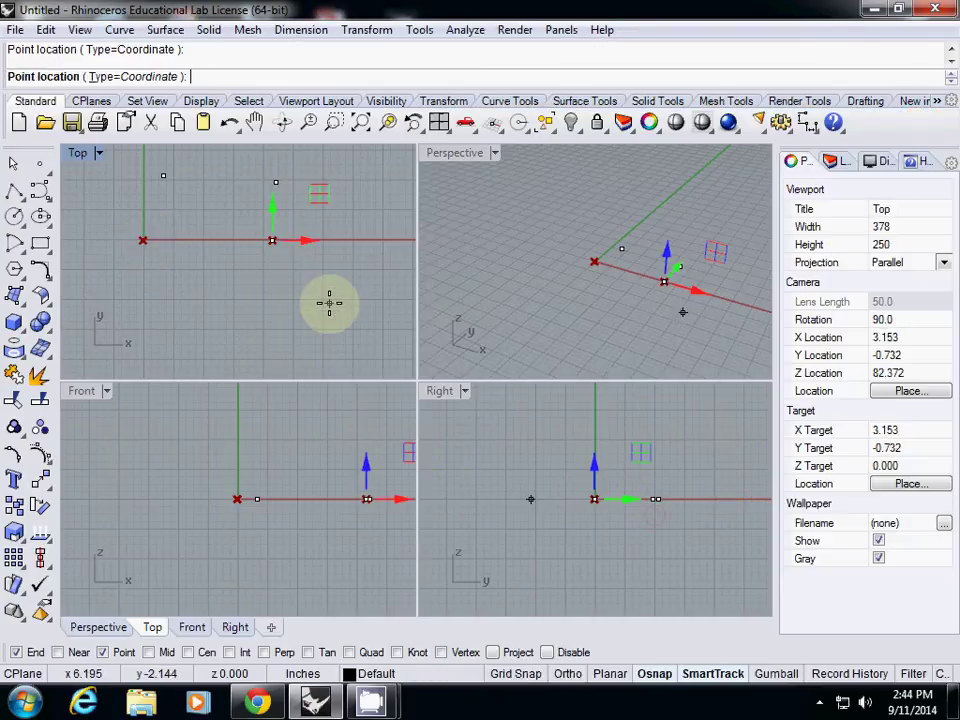
click(163, 178)
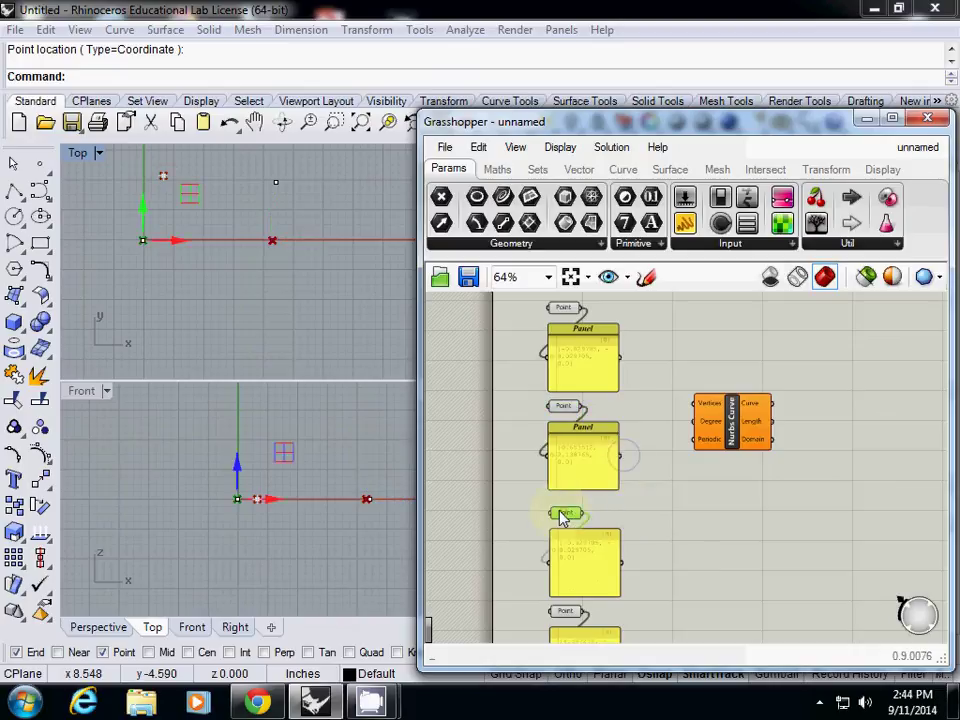
Use Set Multiple Points to assign the x-axis point to the third Point parameter and the upper-right point to the fourth.
right_click(566, 516)
click(615, 531)
click(285, 257)
key(Return)
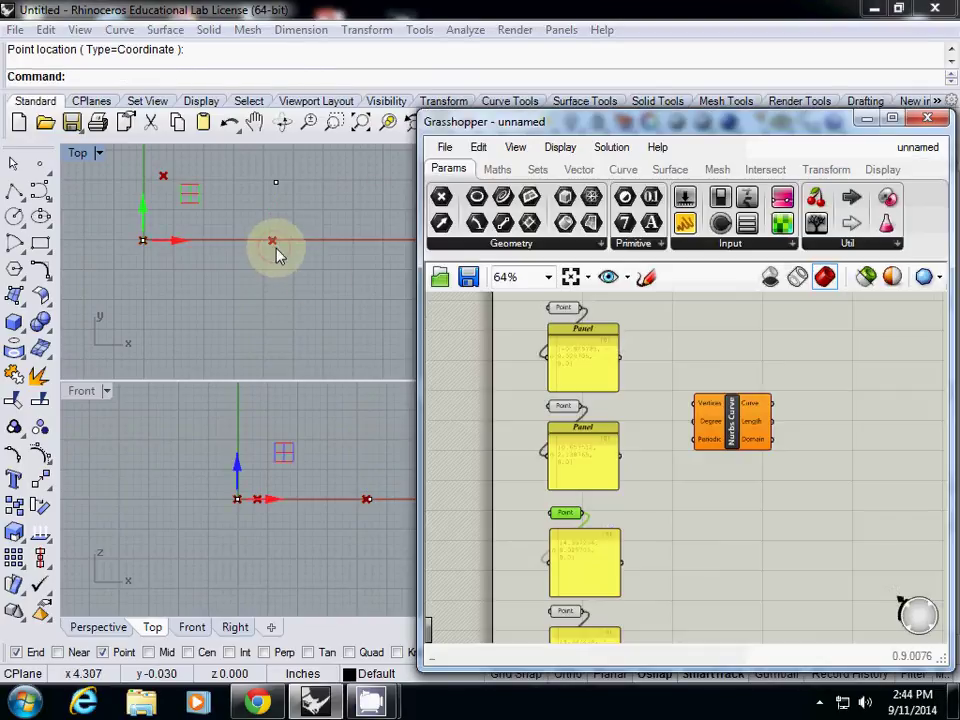
right_click(559, 547)
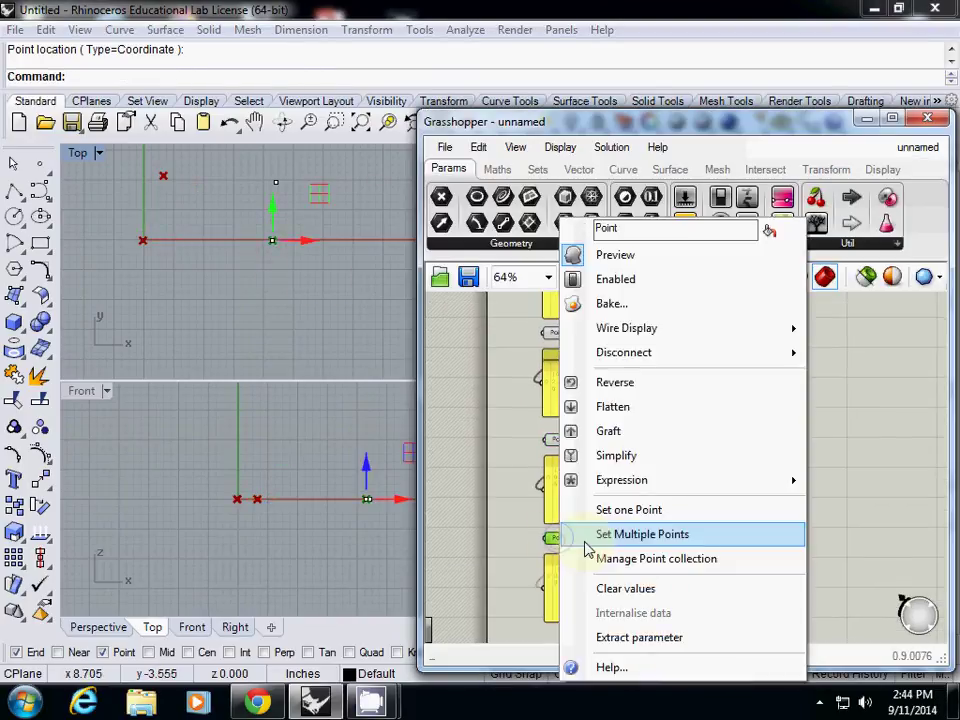
click(586, 535)
click(276, 184)
key(Return)
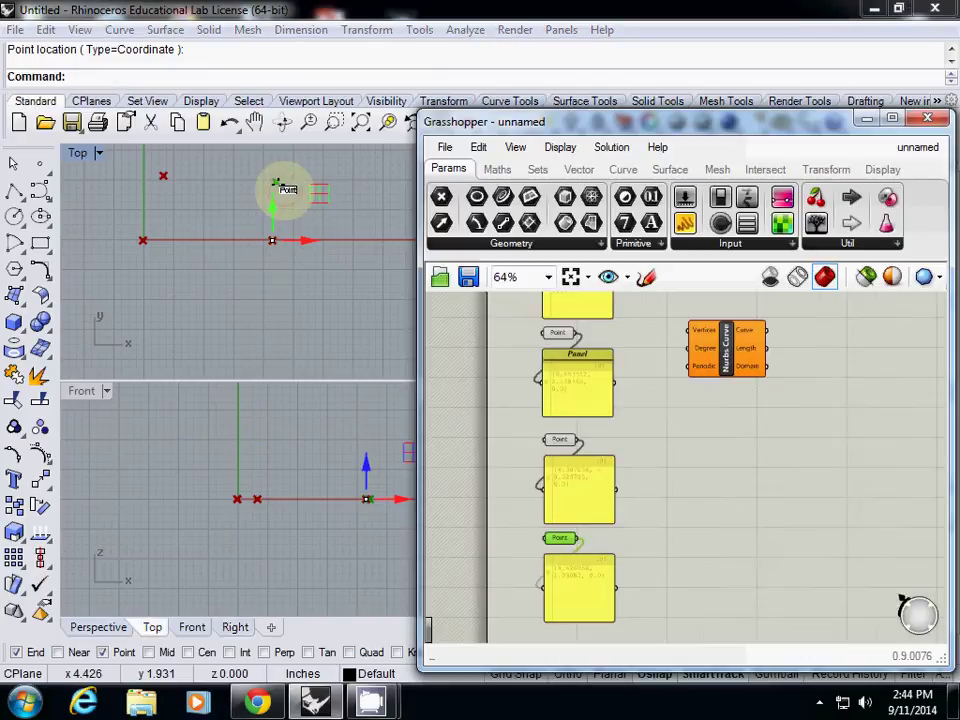
Reposition the Nurbs Curve component and wire the second Point parameter into its Vertices input, adding the first one after it.
scroll(610, 433, down, 2)
scroll(600, 395, up, 4)
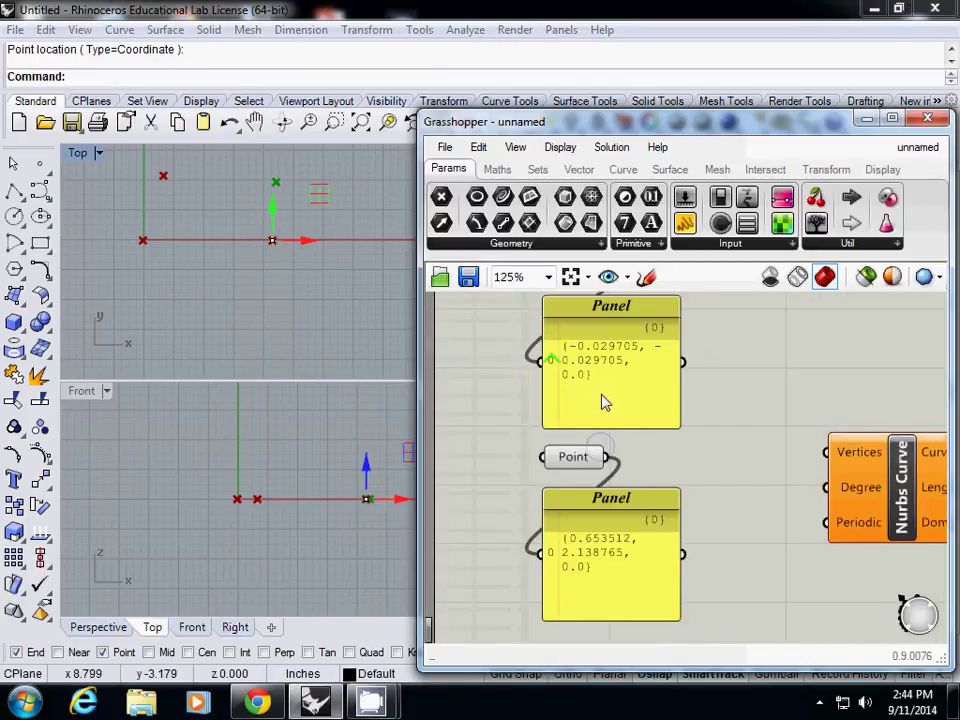
scroll(608, 401, down, 3)
drag(757, 452, 791, 477)
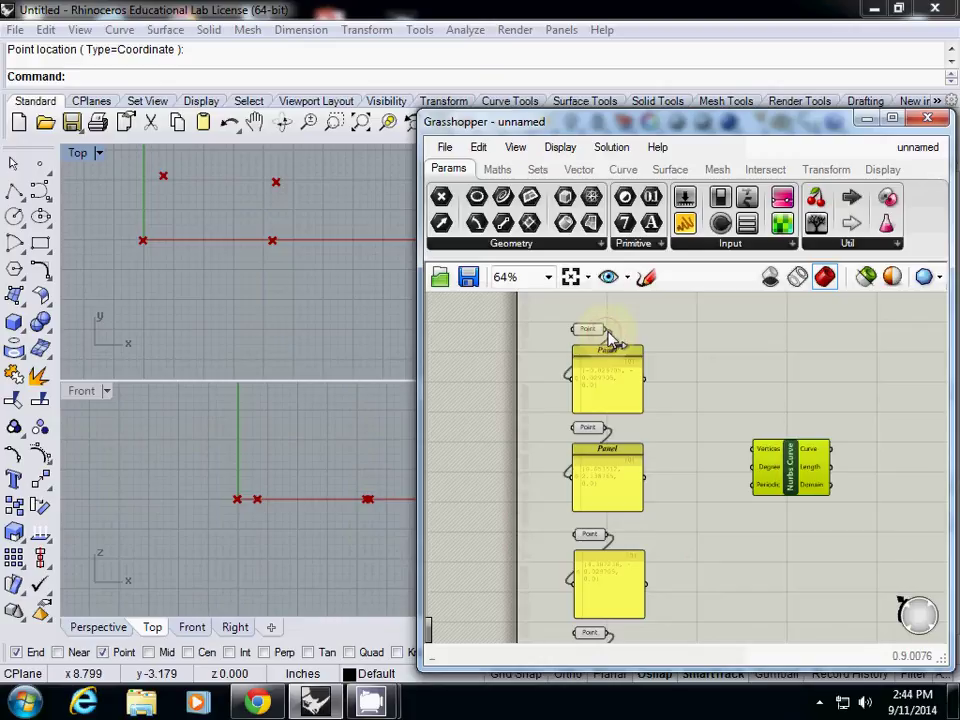
drag(606, 334, 750, 456)
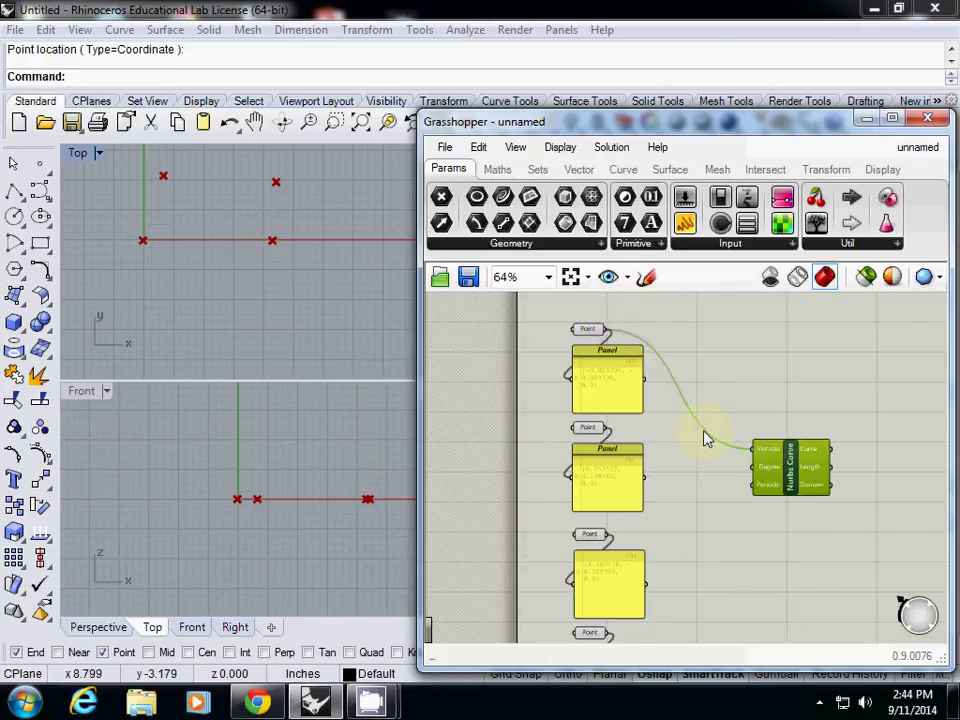
drag(609, 429, 752, 452)
drag(607, 331, 750, 452)
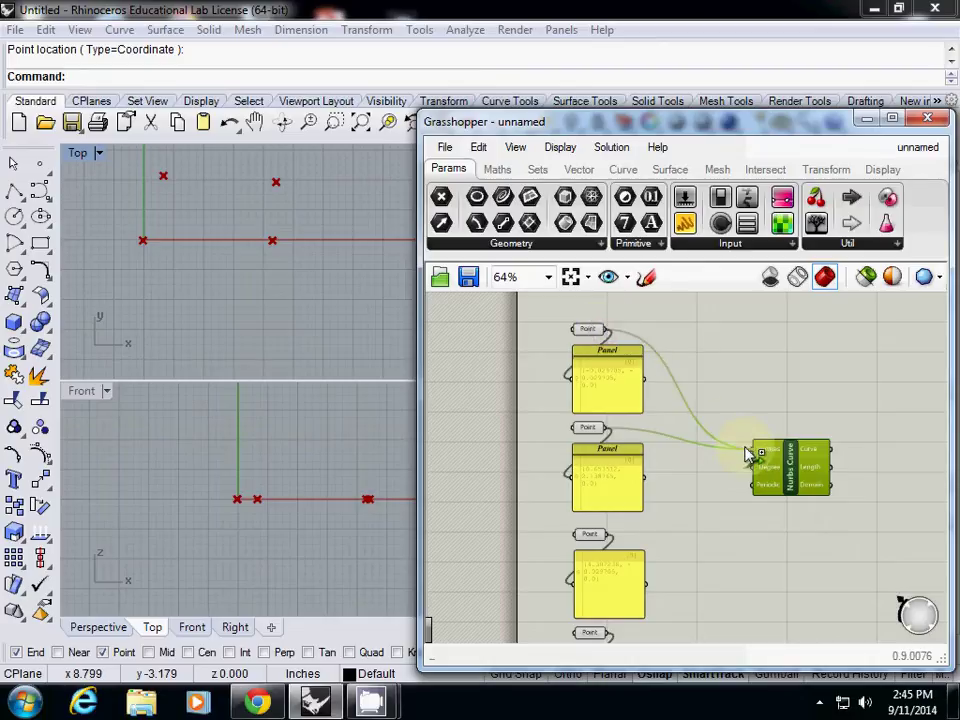
Add the third and fourth Point parameters to the Nurbs Curve's Vertices input, keeping the existing wires.
drag(607, 535, 751, 451)
right_drag(728, 535, 723, 470)
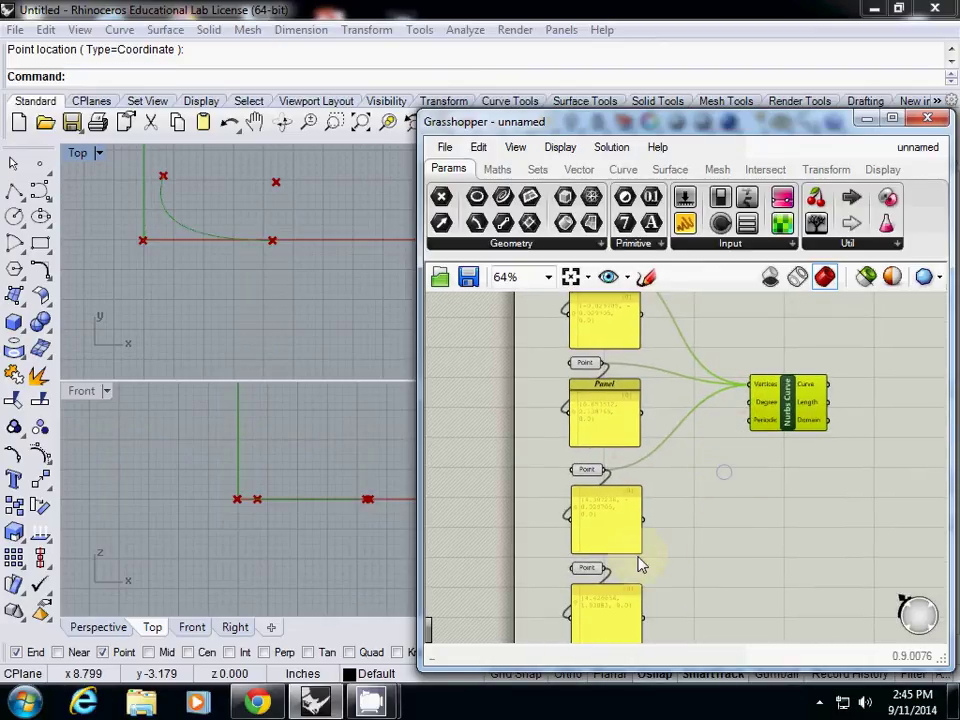
drag(611, 570, 740, 397)
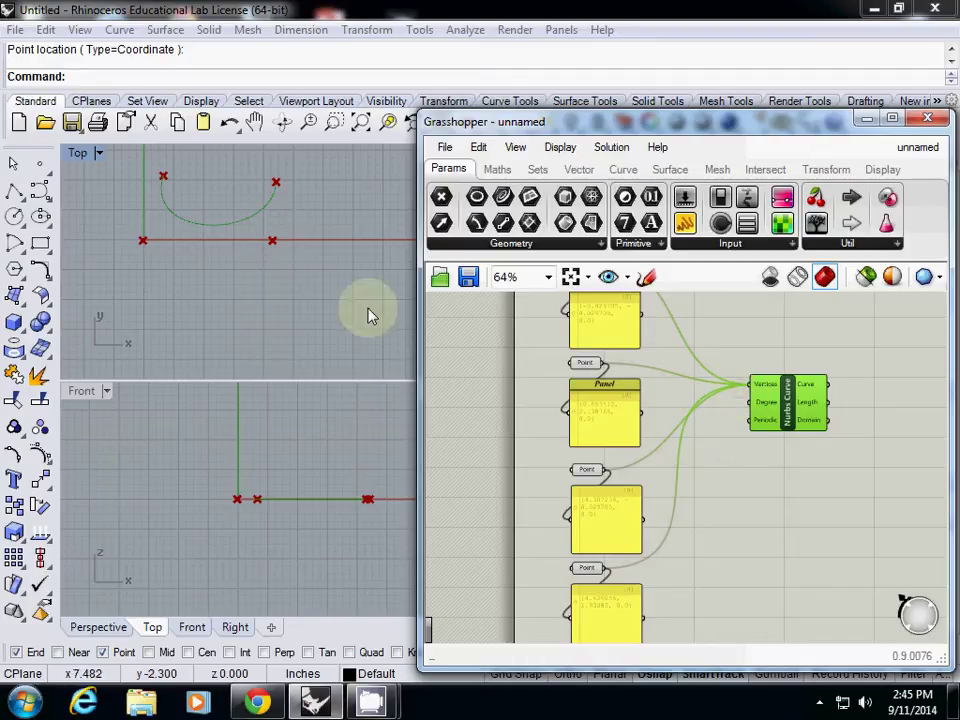
Select each of the four Point parameters in turn to check which Rhino point it references.
right_drag(611, 420, 652, 481)
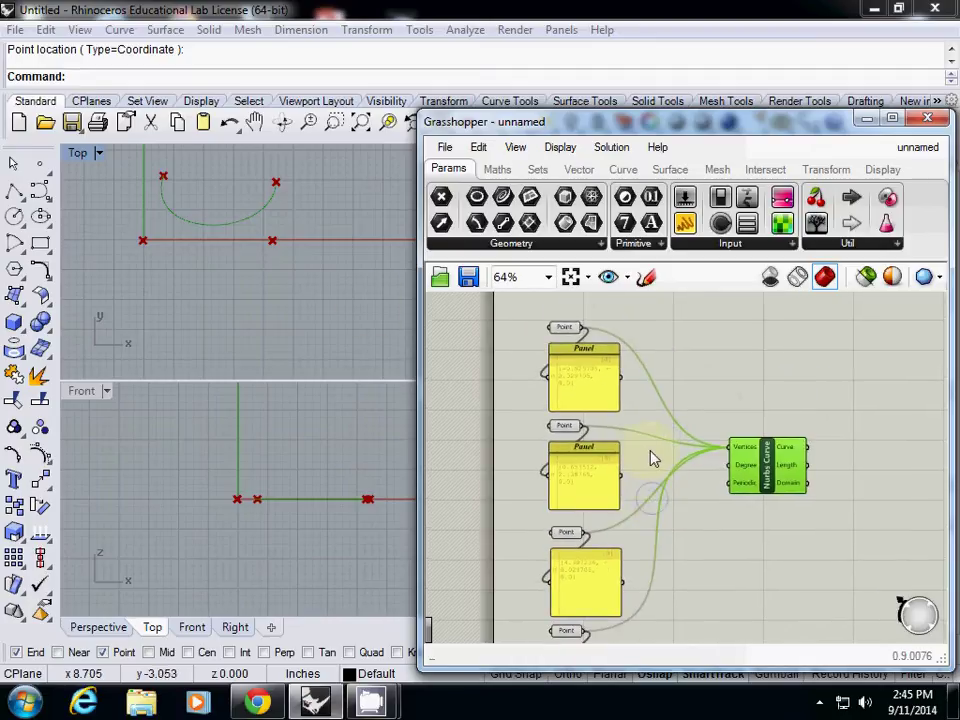
click(564, 328)
click(565, 427)
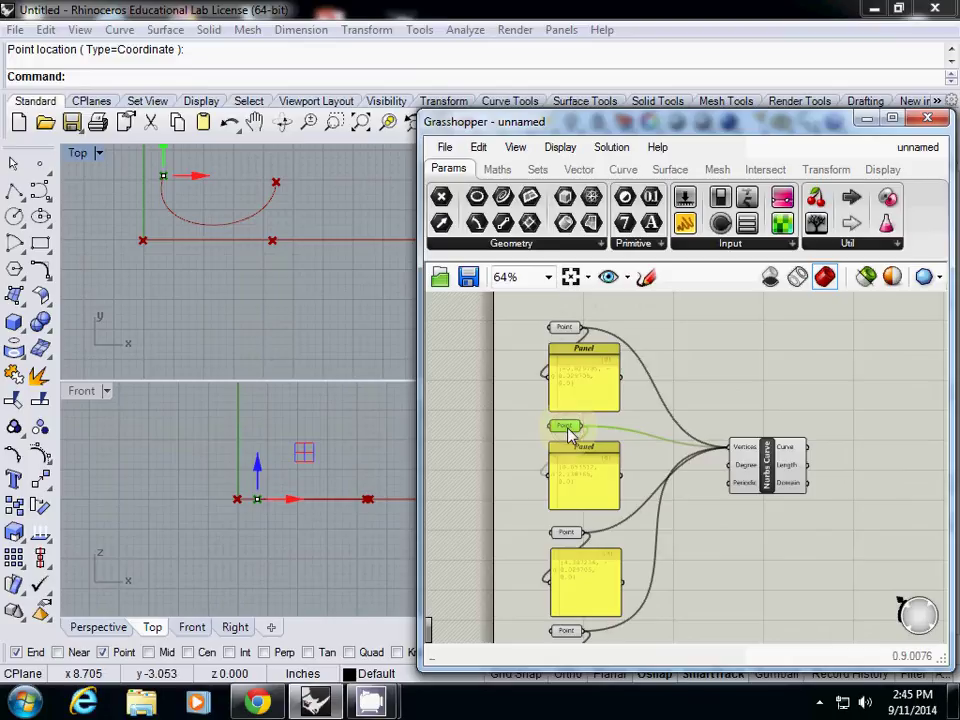
click(566, 533)
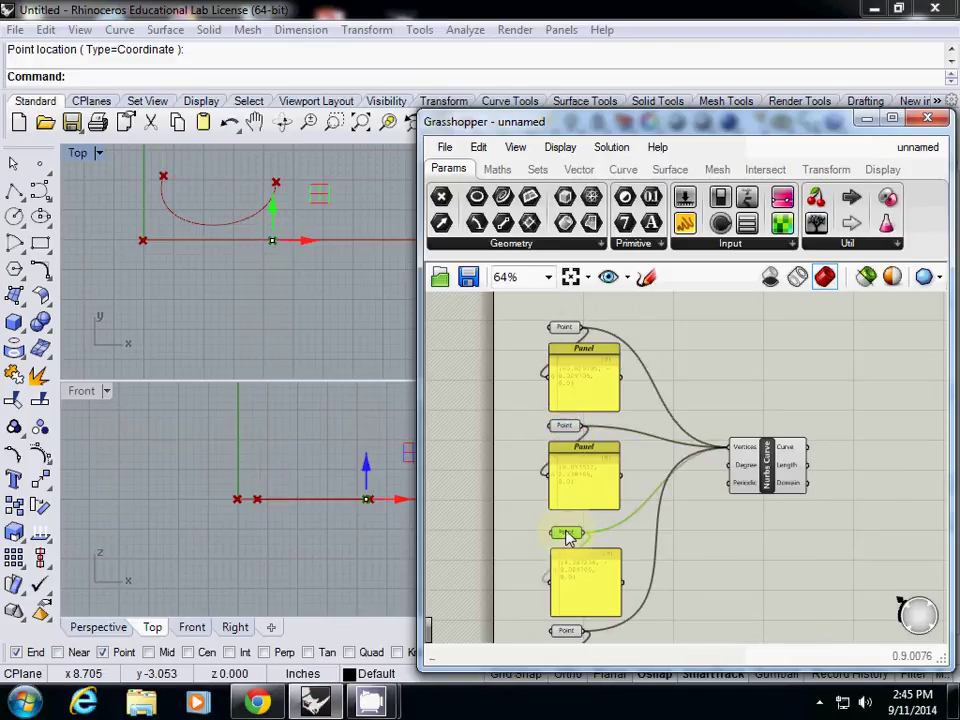
click(566, 631)
right_drag(625, 577, 647, 467)
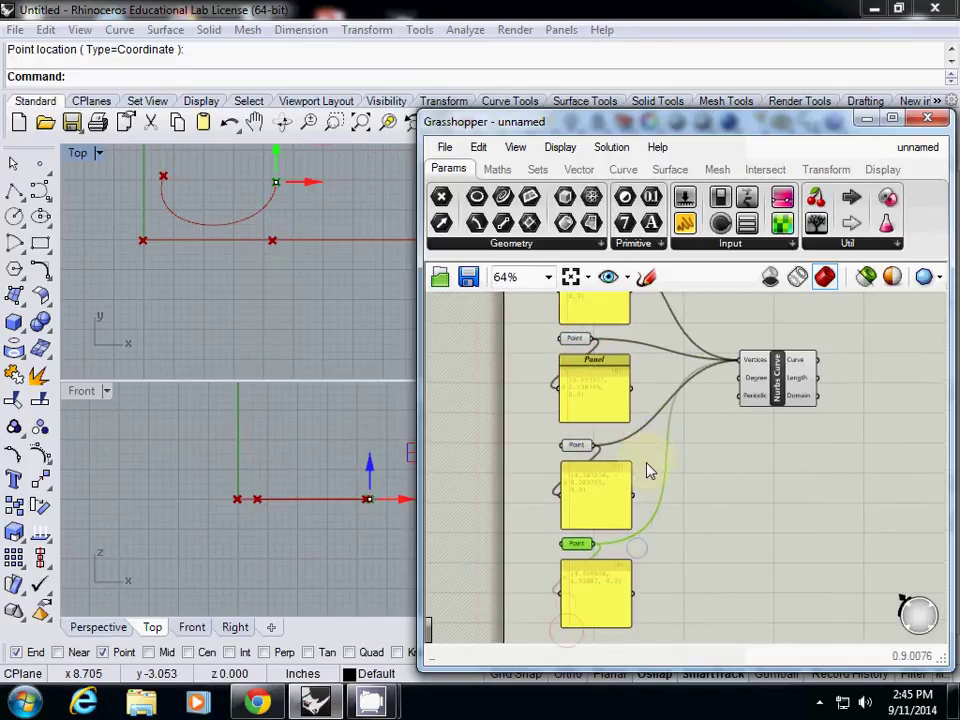
Move the Nurbs Curve component farther away from the Point parameters.
drag(780, 382, 828, 445)
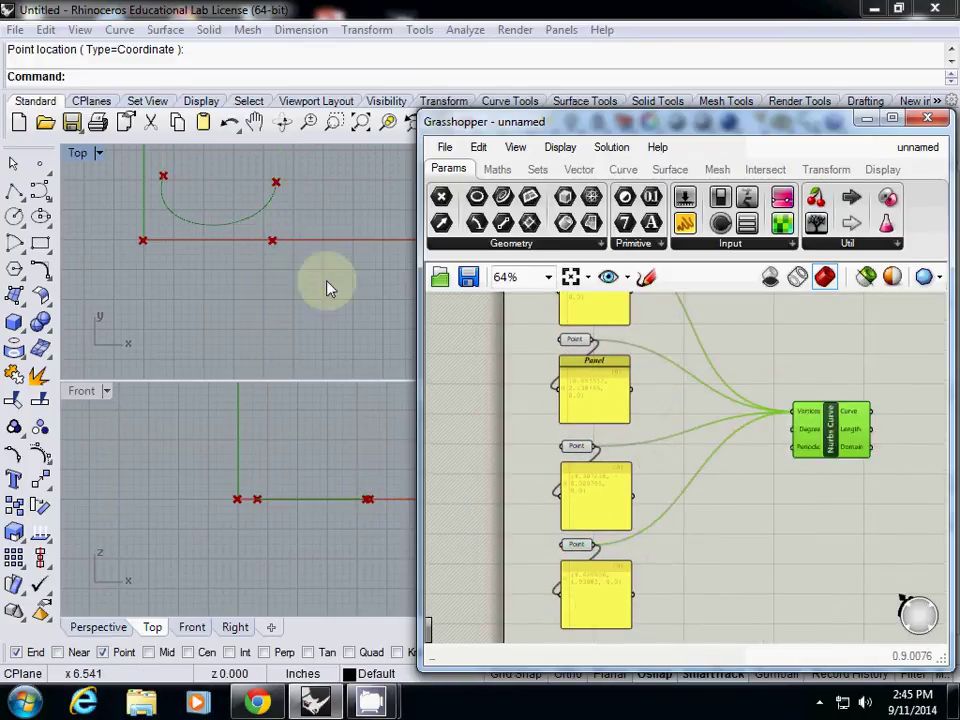
right_drag(328, 287, 289, 298)
right_drag(645, 400, 621, 429)
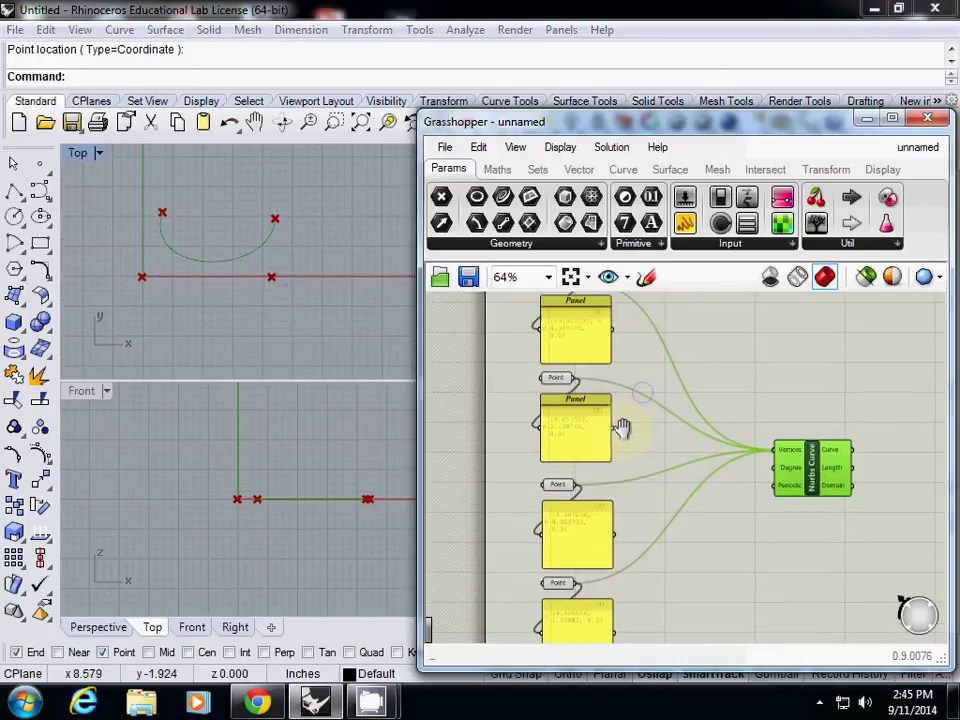
right_drag(640, 362, 639, 401)
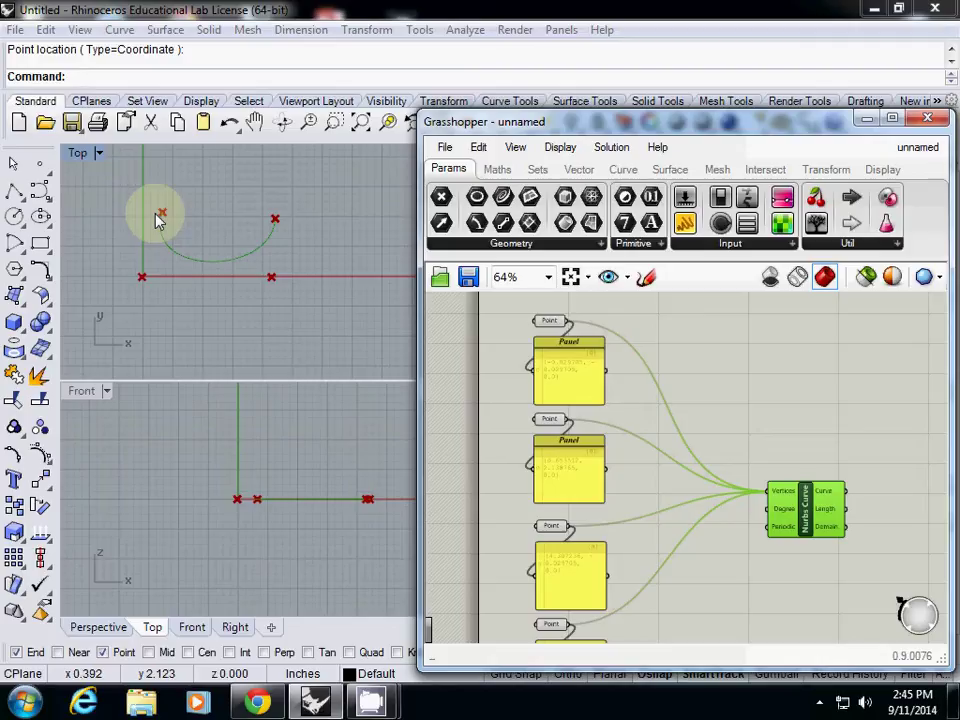
Disconnect all wires from the Nurbs Curve's Vertices input.
right_click(782, 492)
mouse_move(836, 330)
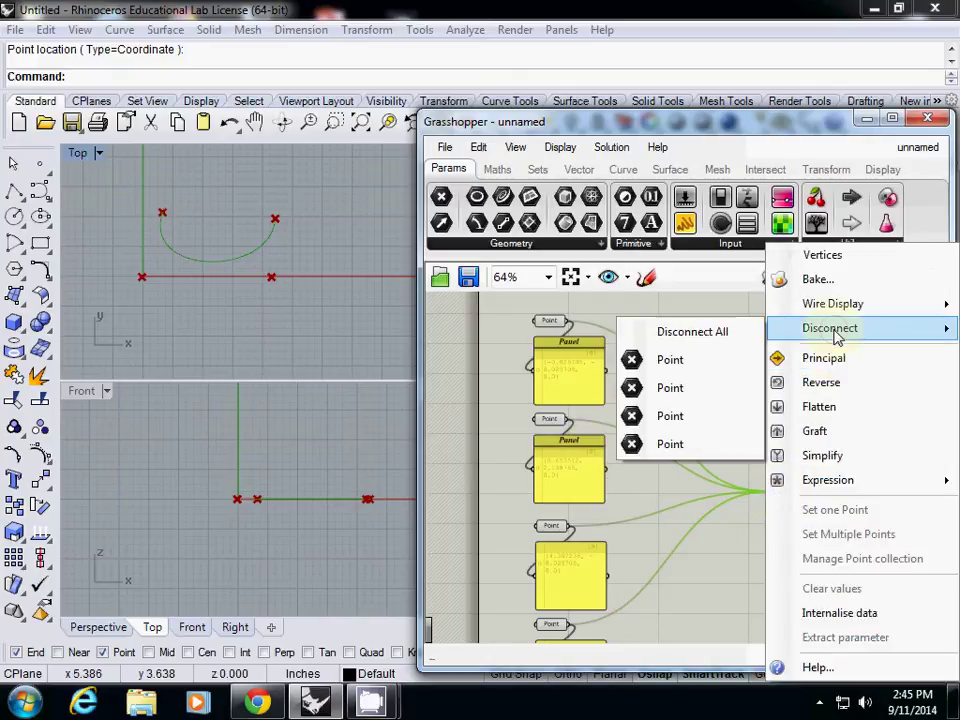
click(714, 333)
drag(569, 321, 765, 494)
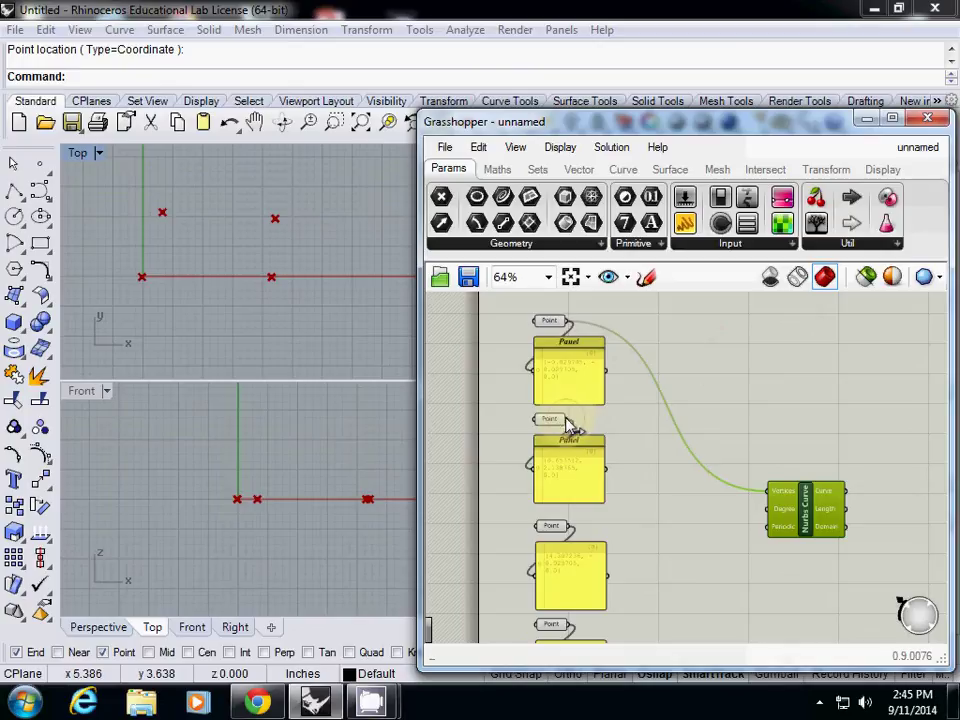
shift+drag(569, 420, 765, 503)
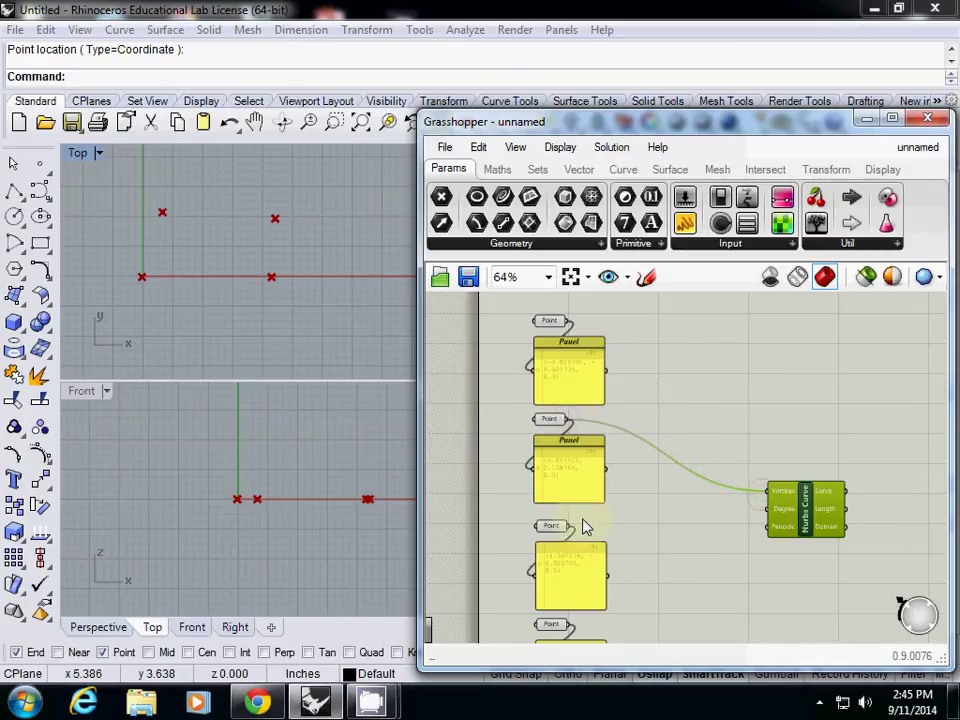
shift+drag(570, 526, 760, 501)
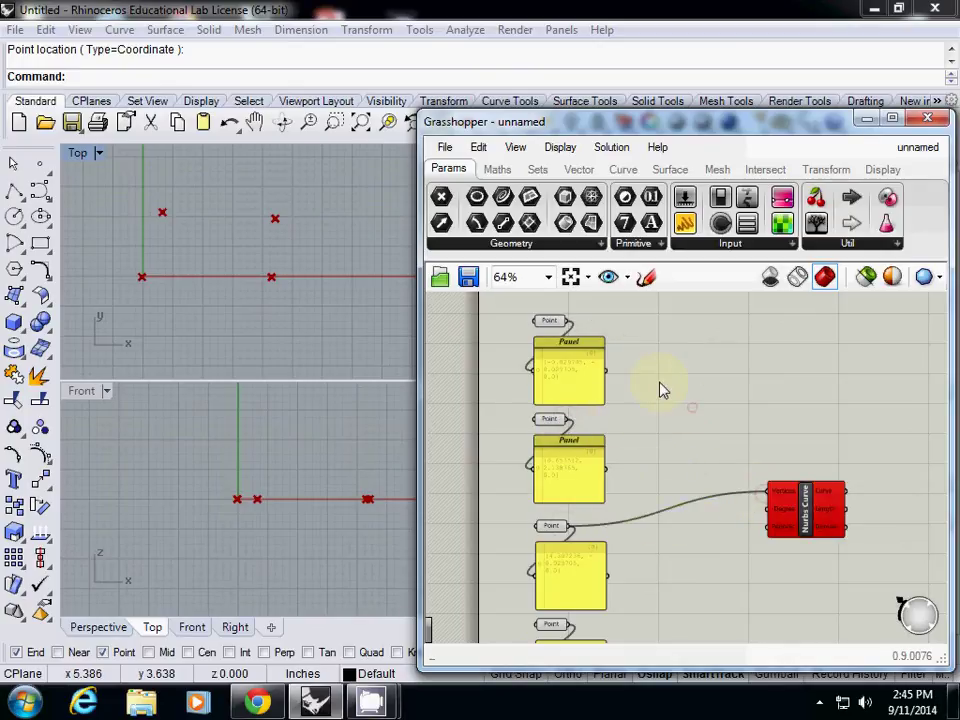
Wire the first, second, third and fourth Point parameters into the Nurbs Curve's Vertices input in that order, adding each to the previous wires.
drag(568, 322, 766, 499)
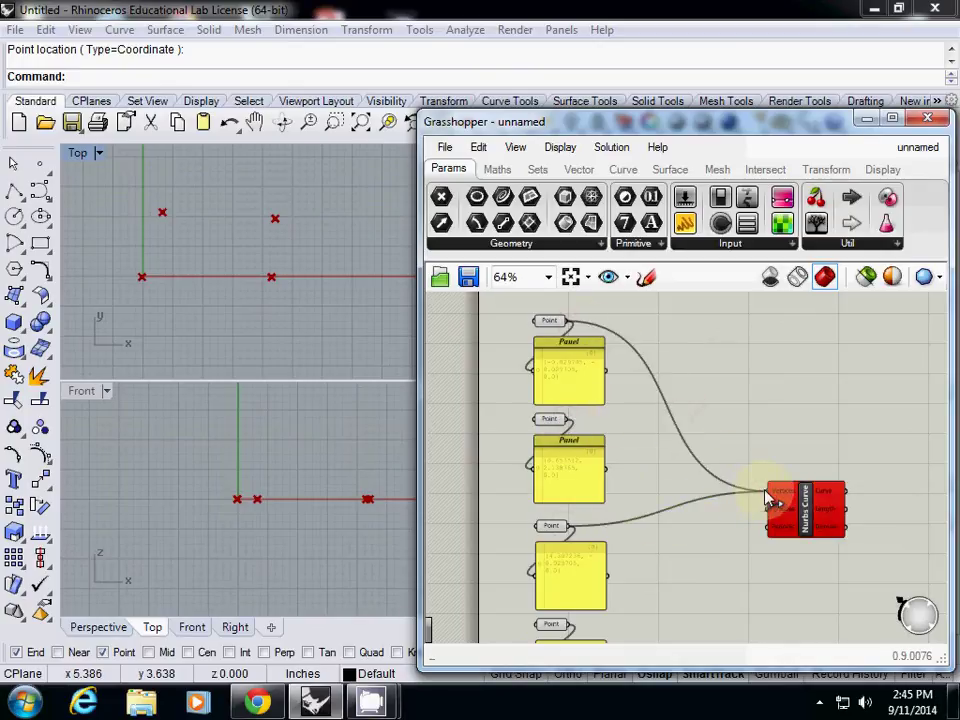
shift+drag(571, 420, 766, 498)
shift+drag(572, 525, 754, 510)
right_drag(711, 545, 714, 486)
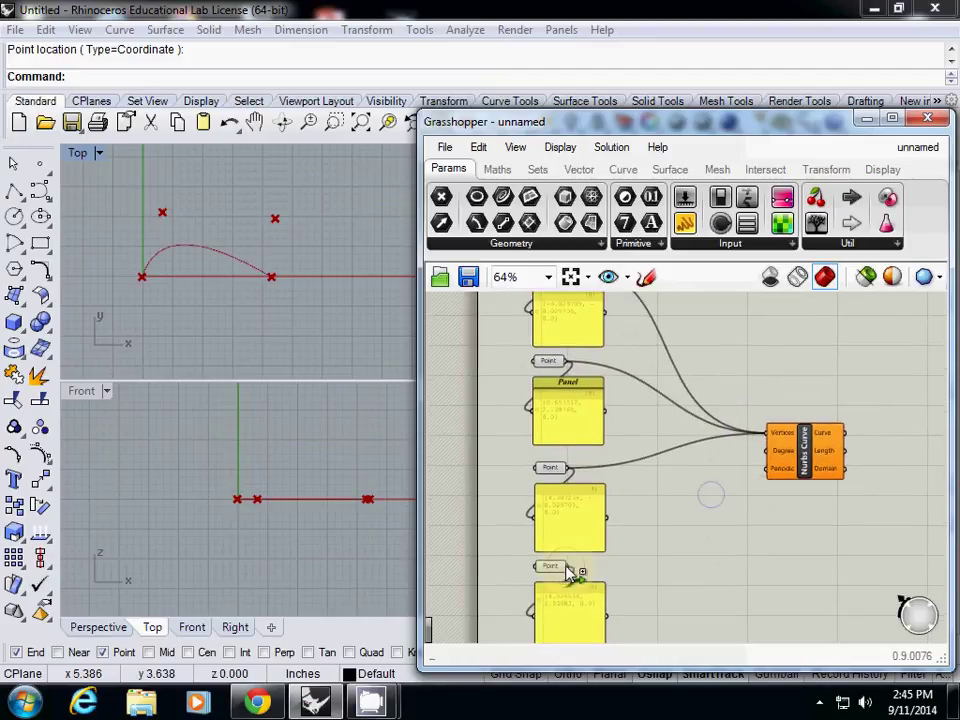
shift+drag(569, 567, 766, 444)
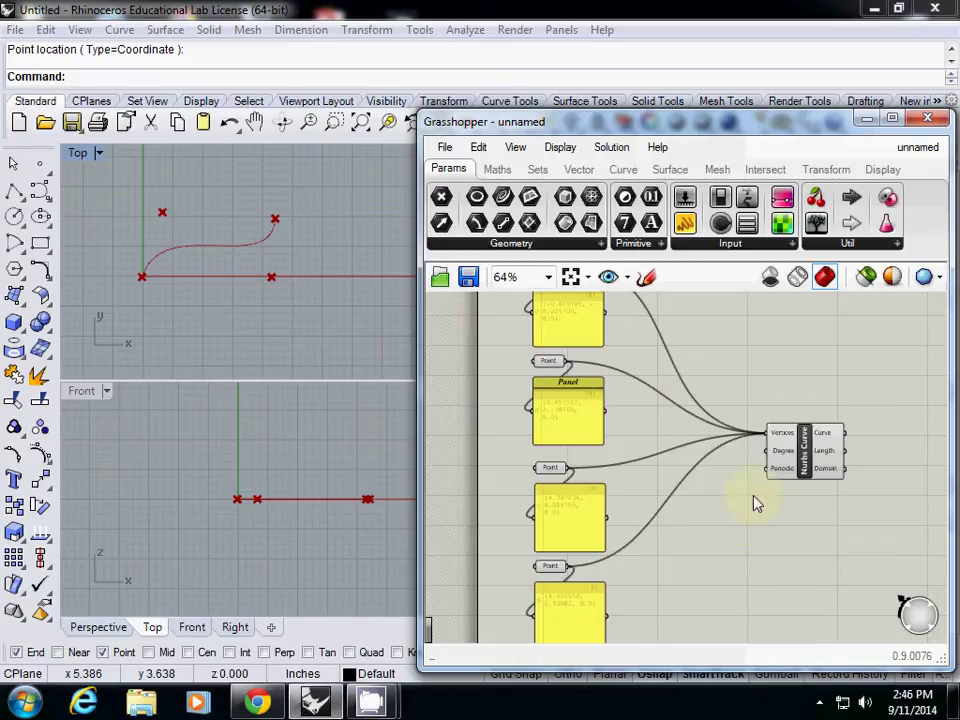
Shift the Nurbs Curve component aside and place a Merge component between it and the Point parameters.
drag(812, 472, 855, 460)
scroll(766, 502, down, 2)
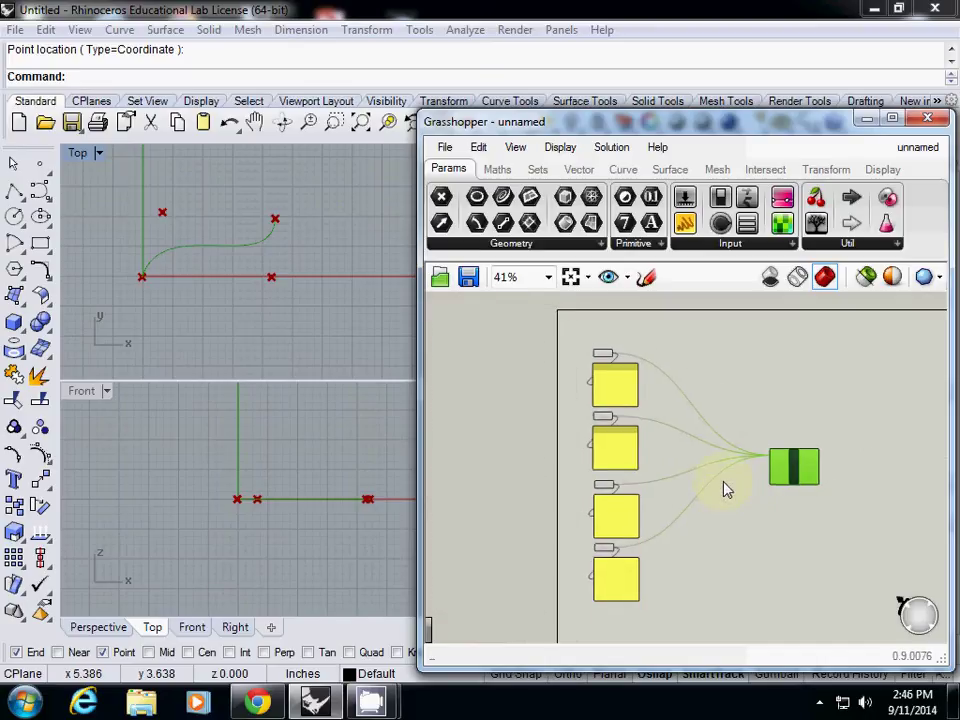
click(725, 531)
double_click(731, 534)
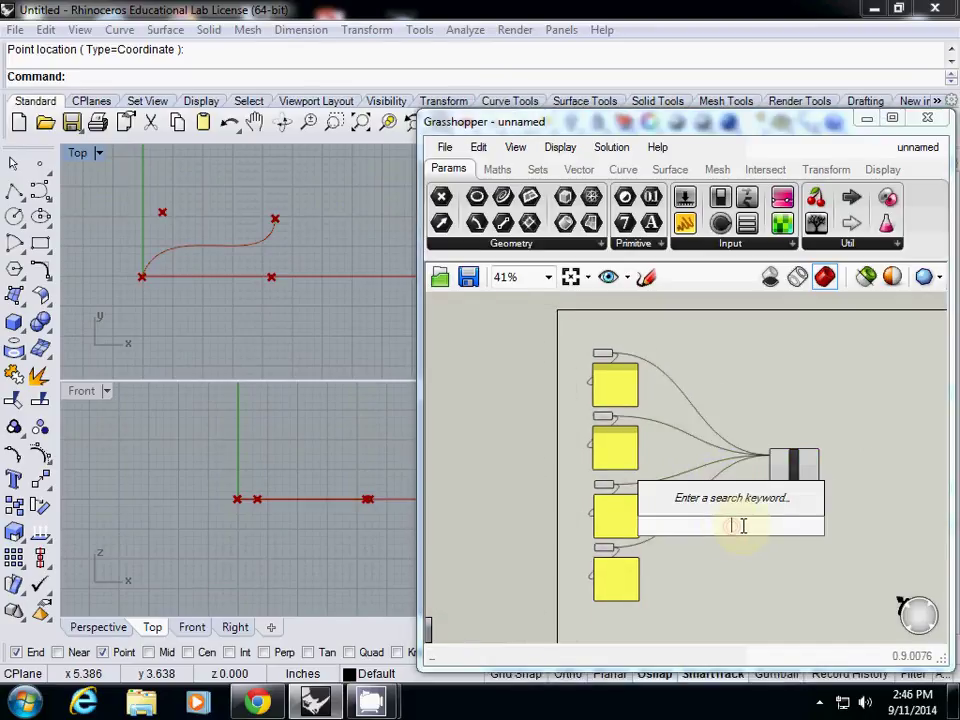
text(merg)
key(Return)
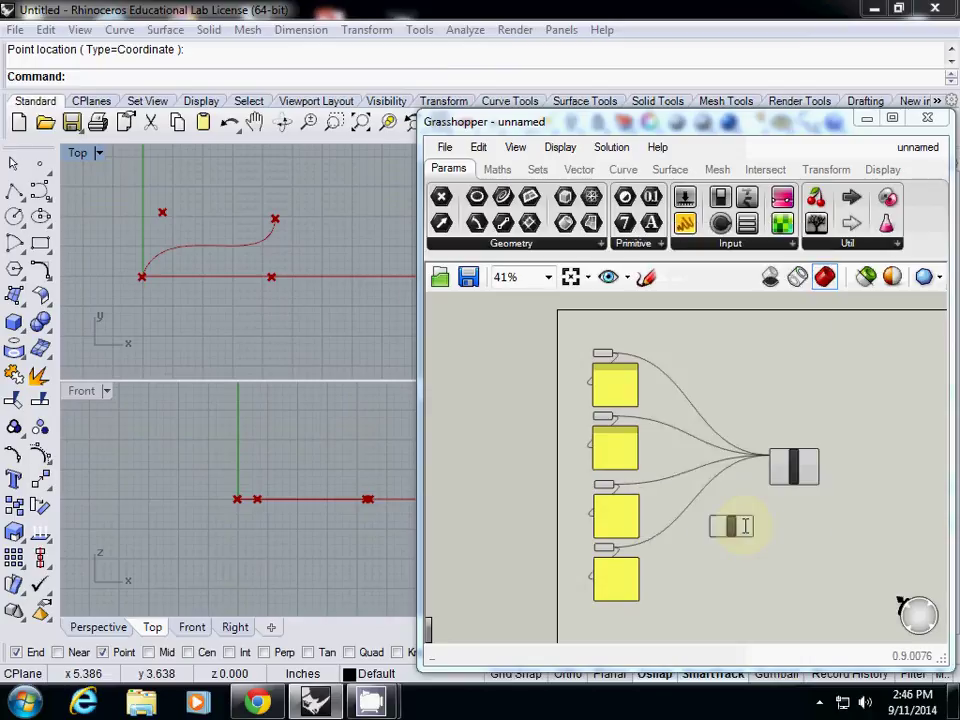
scroll(735, 540, up, 5)
drag(735, 545, 654, 403)
scroll(677, 418, down, 3)
right_drag(677, 418, 677, 486)
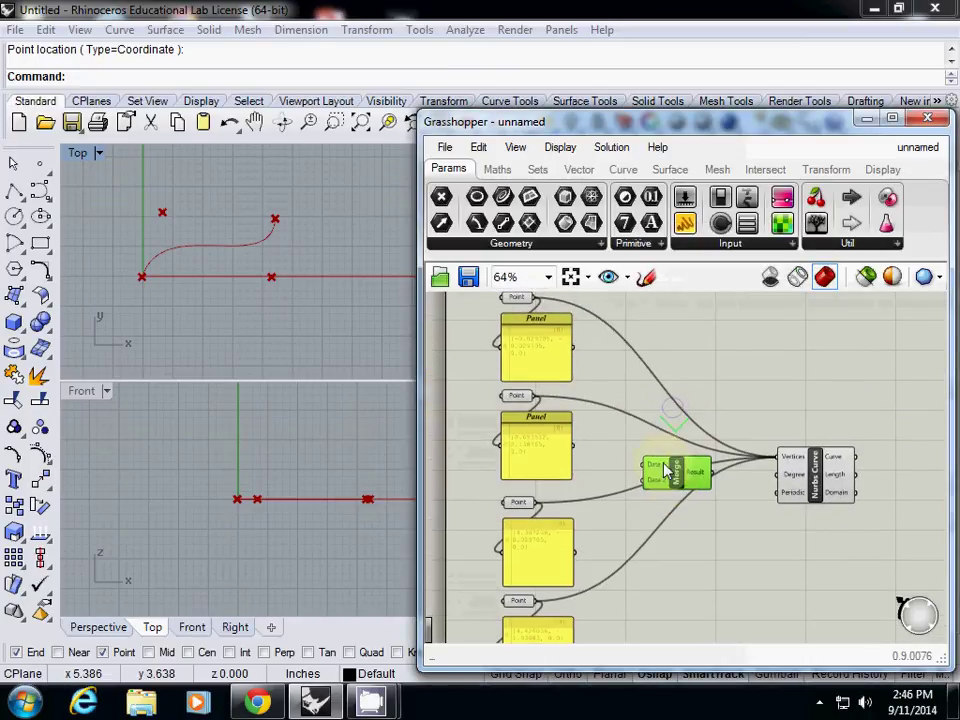
Wire the four Point parameters in order into the Merge component's inputs D1 to D4.
drag(540, 297, 650, 464)
drag(538, 400, 647, 484)
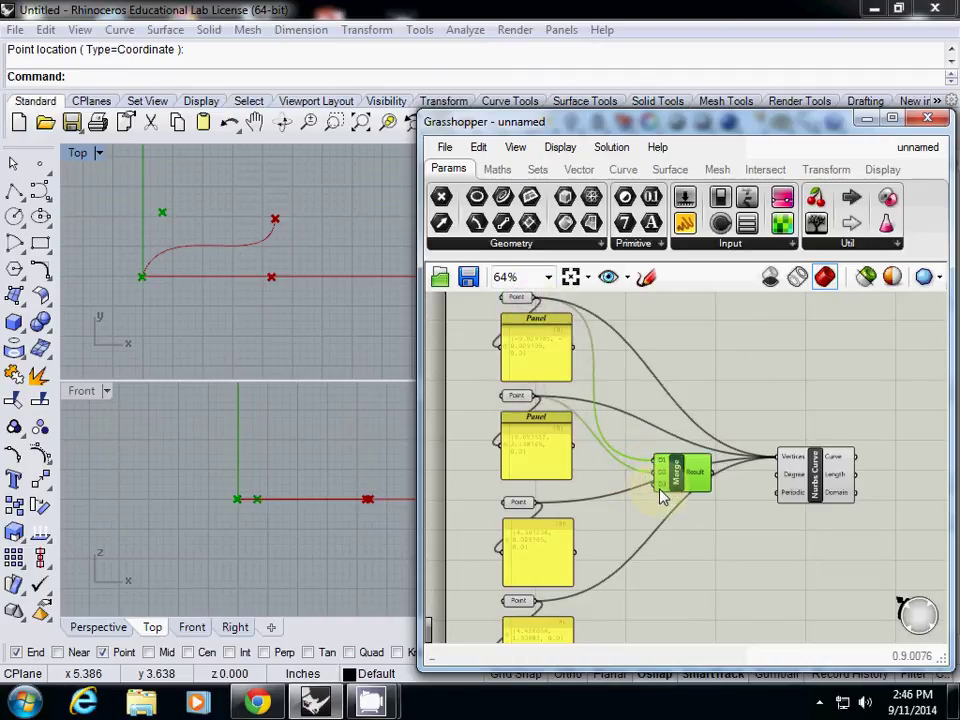
drag(536, 503, 660, 484)
drag(538, 601, 660, 488)
Disconnect all wires from the Nurbs Curve's Vertices input and move the component farther away from Merge.
right_click(792, 457)
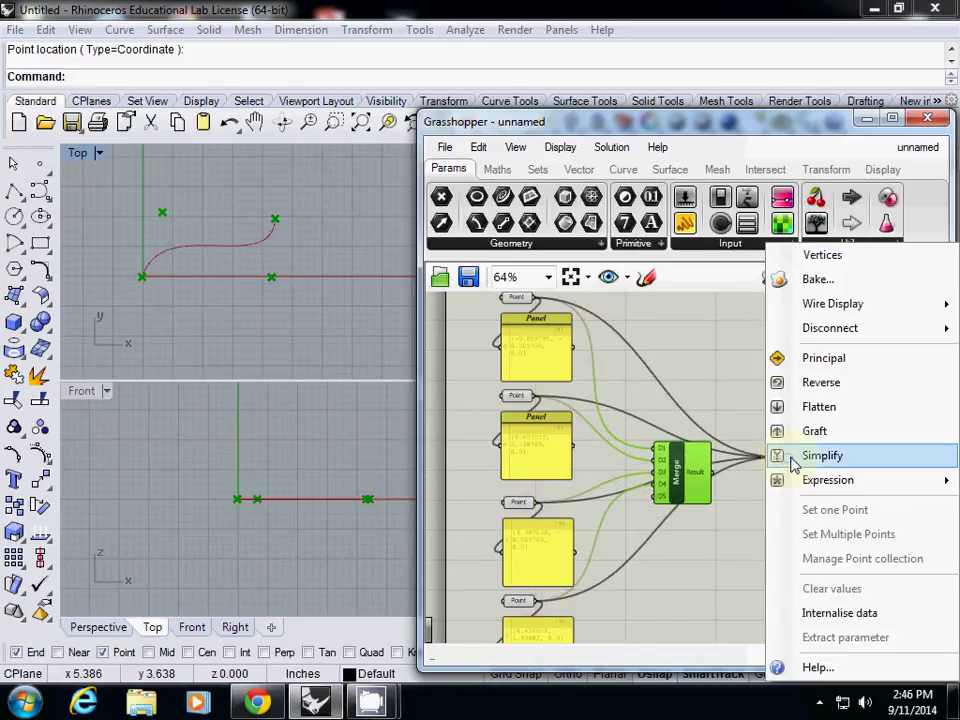
mouse_move(842, 328)
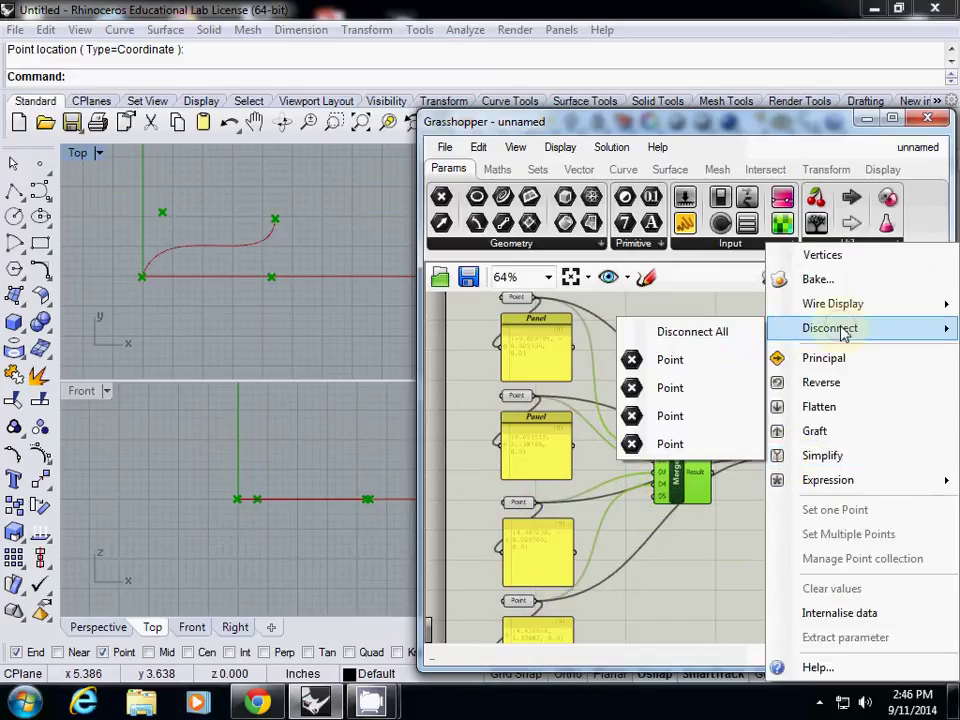
click(729, 336)
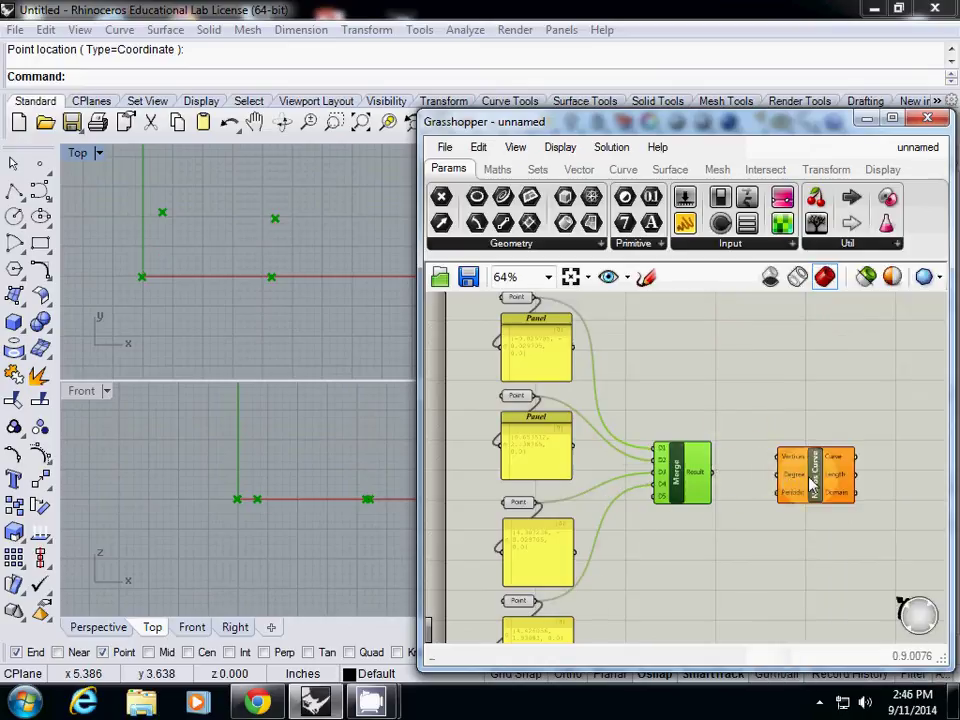
drag(815, 484, 884, 487)
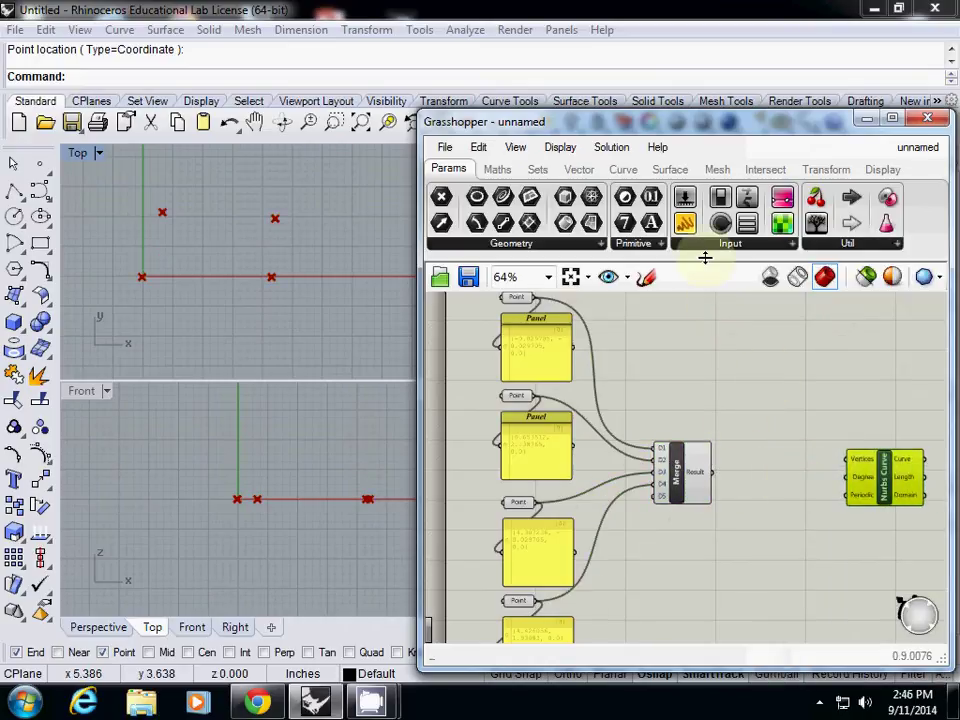
Add a Panel fed by the Merge Result and enlarge it so the whole point list can be read.
drag(685, 223, 782, 455)
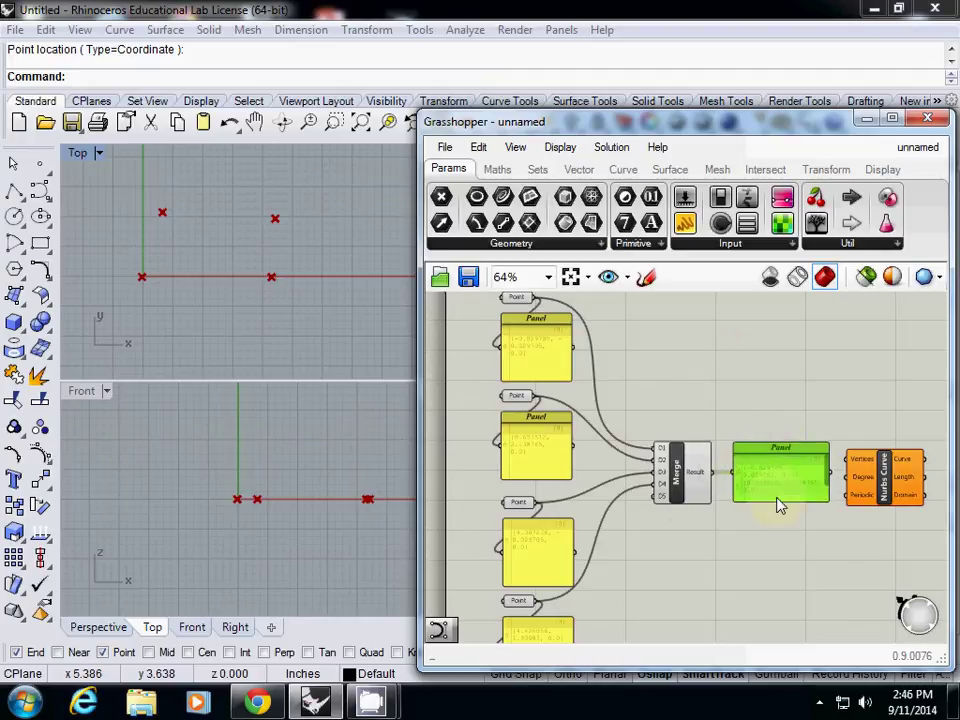
scroll(790, 495, up, 5)
drag(713, 364, 694, 366)
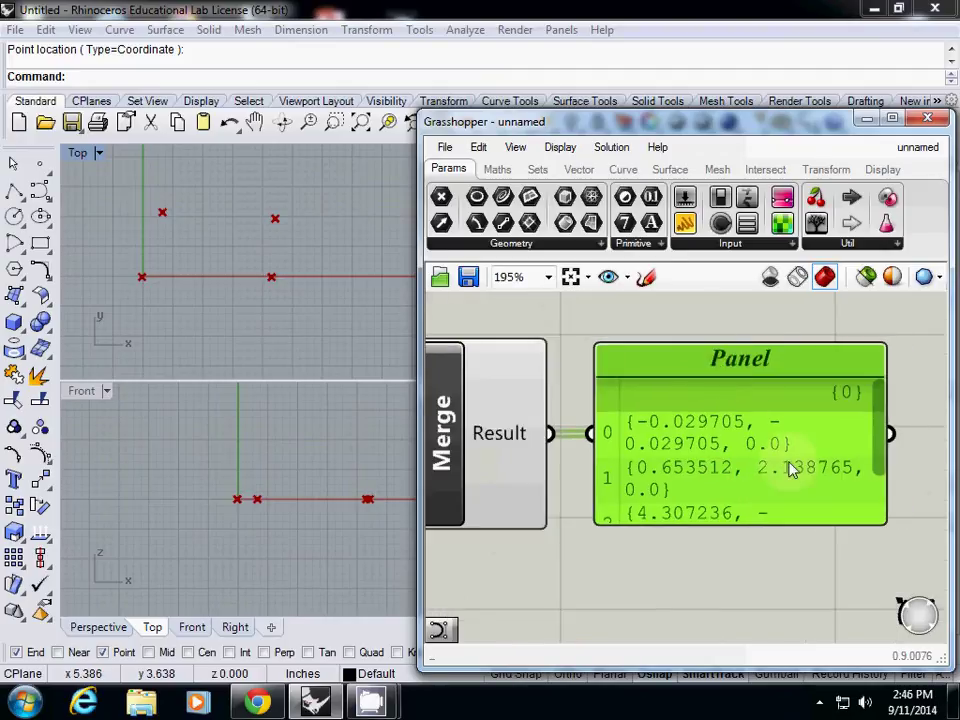
drag(838, 520, 846, 634)
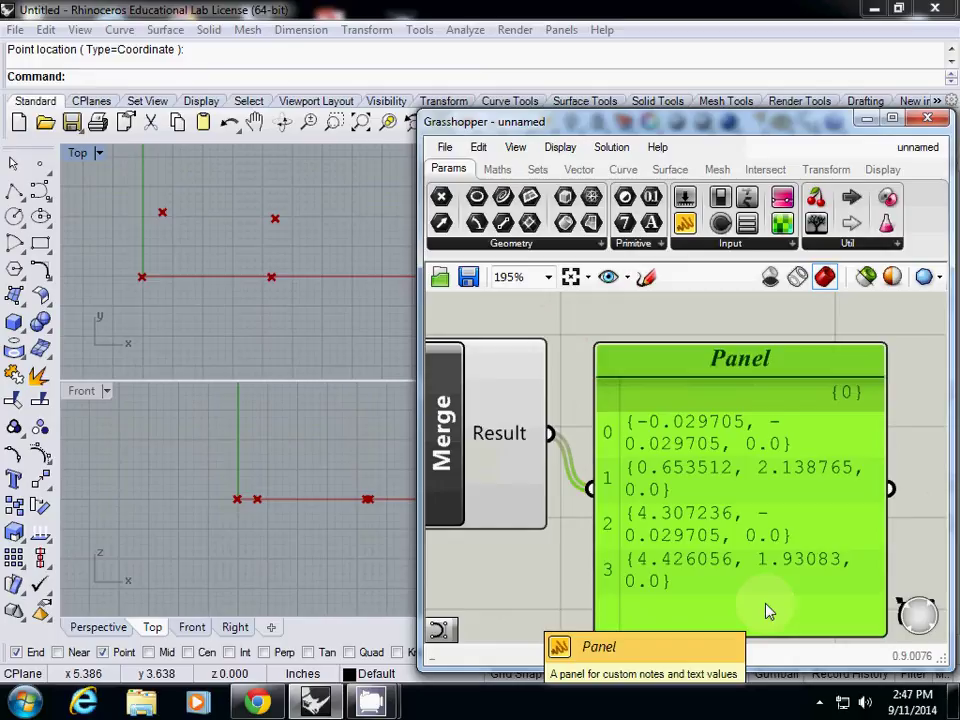
scroll(770, 590, down, 4)
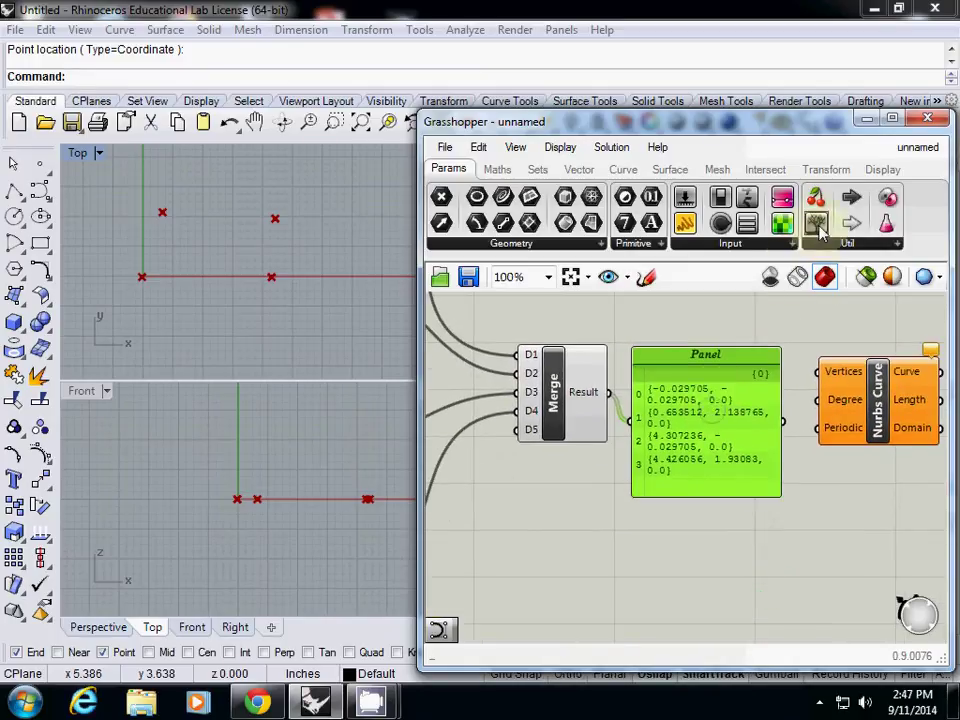
Add a Param Viewer fed by the Merge Result and place it directly below the Panel.
drag(747, 222, 720, 547)
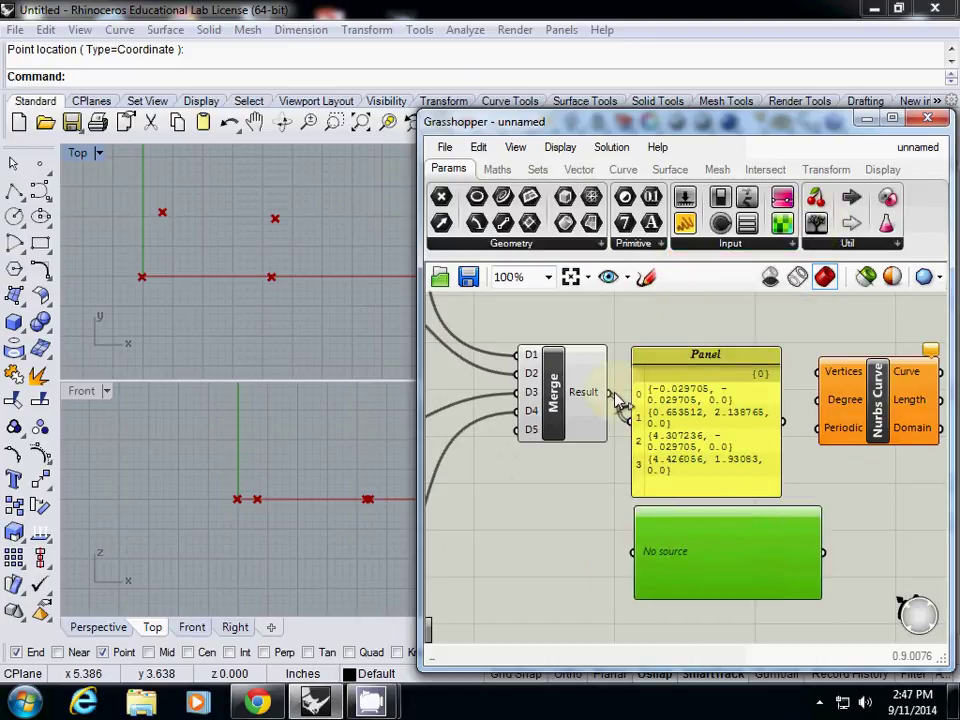
drag(617, 400, 638, 548)
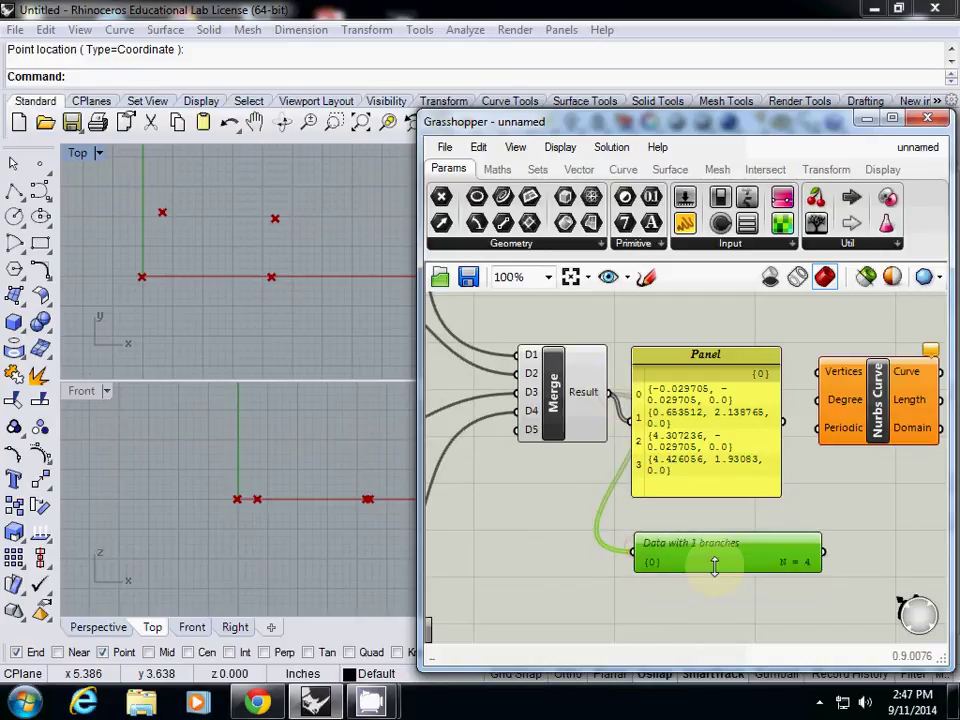
drag(721, 538, 716, 535)
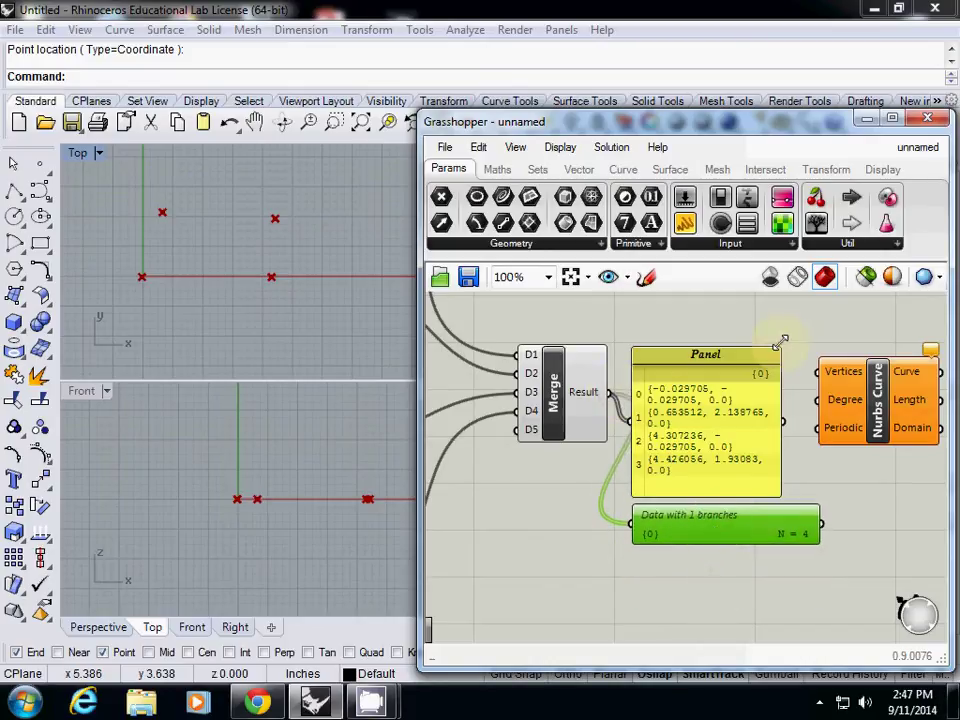
Duplicate the Param Viewer, place the copy below the original and wire the Merge Result into it.
key(ctrl+c)
key(ctrl+v)
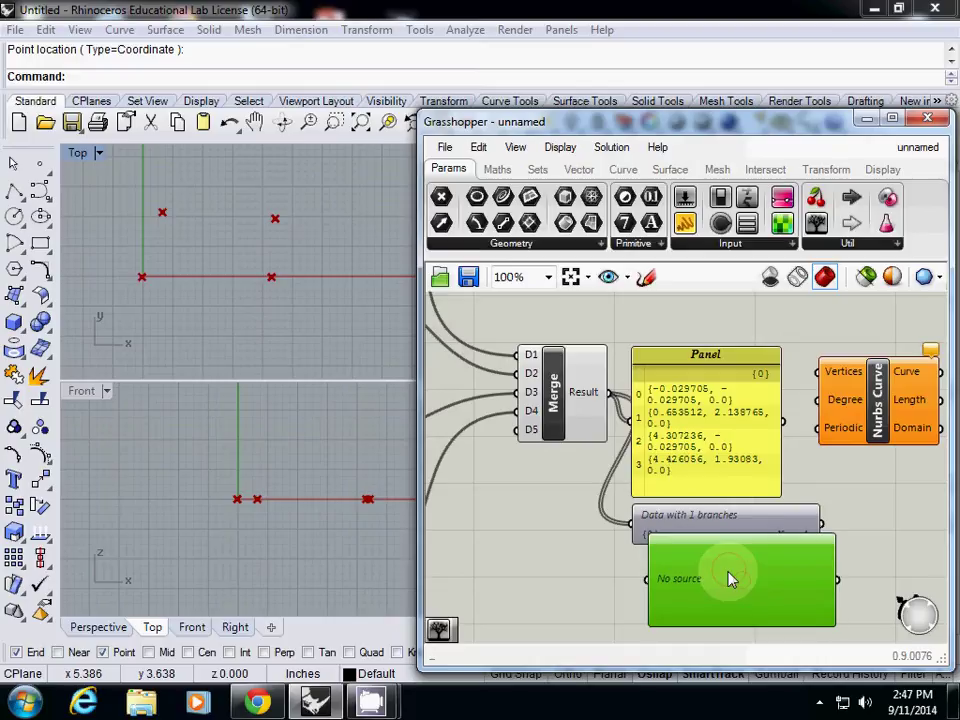
drag(729, 574, 716, 591)
drag(609, 393, 636, 597)
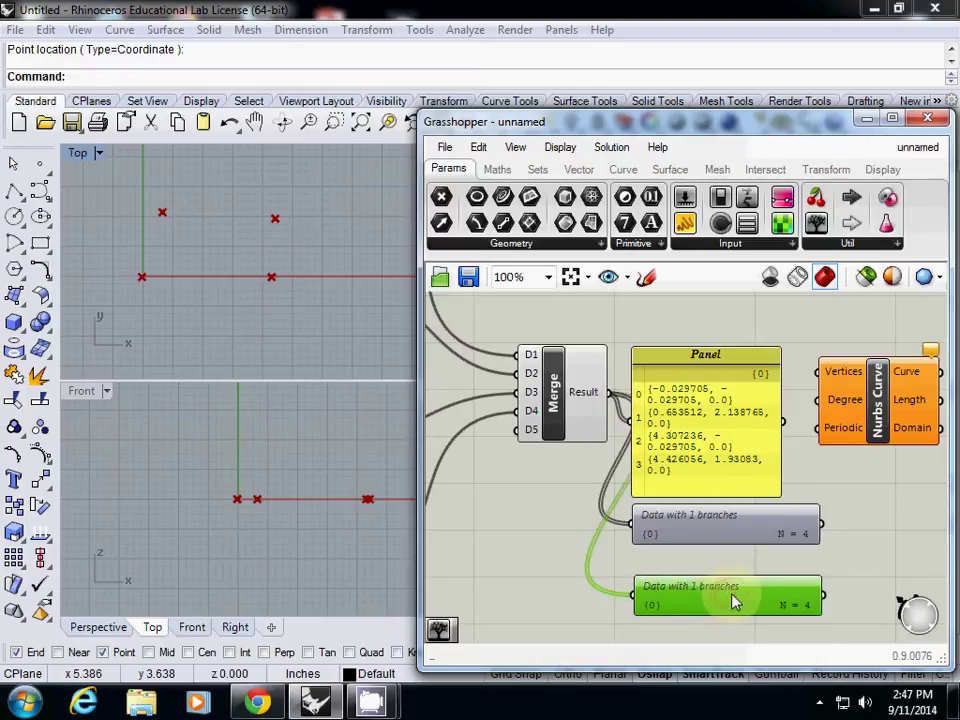
Move the Panel and both Param Viewers beneath Merge and widen the Panel so each point fits on one line.
drag(733, 602, 574, 615)
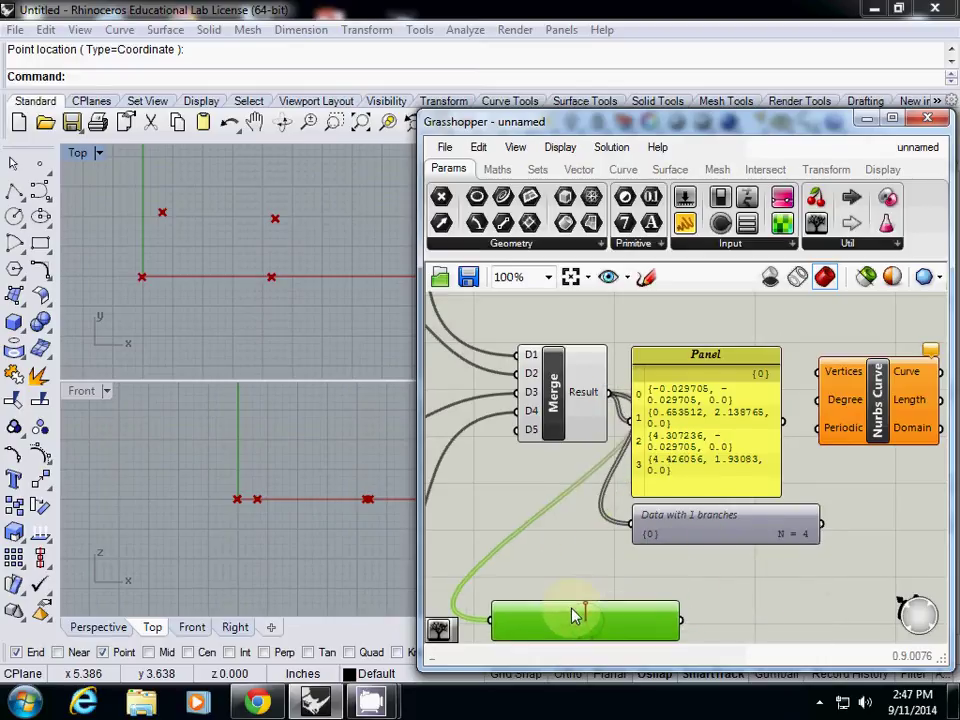
drag(681, 536, 538, 590)
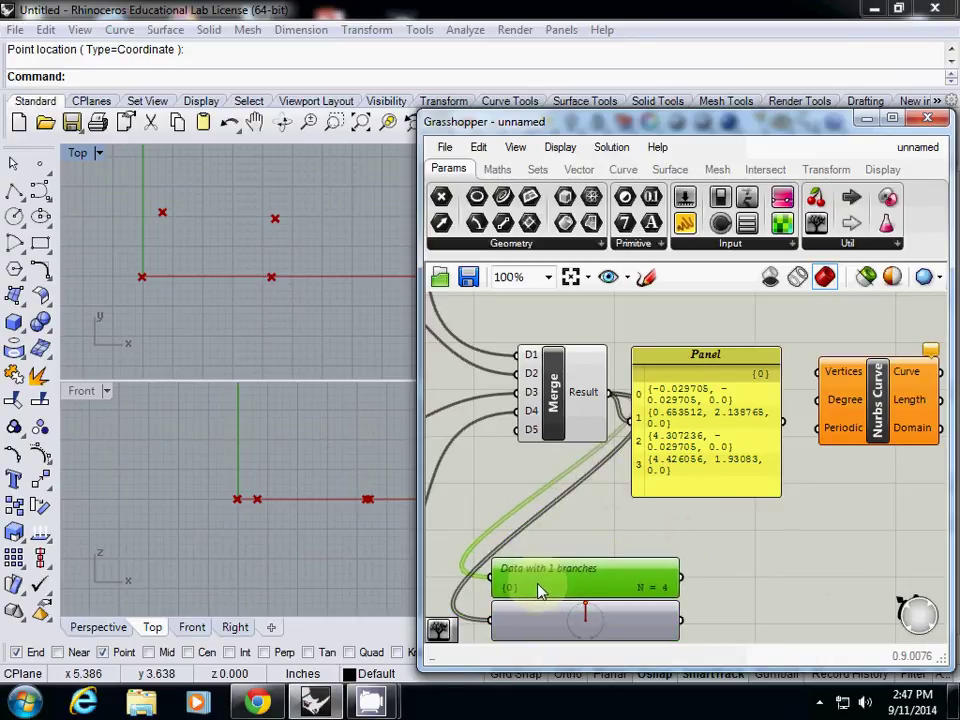
drag(688, 366, 549, 470)
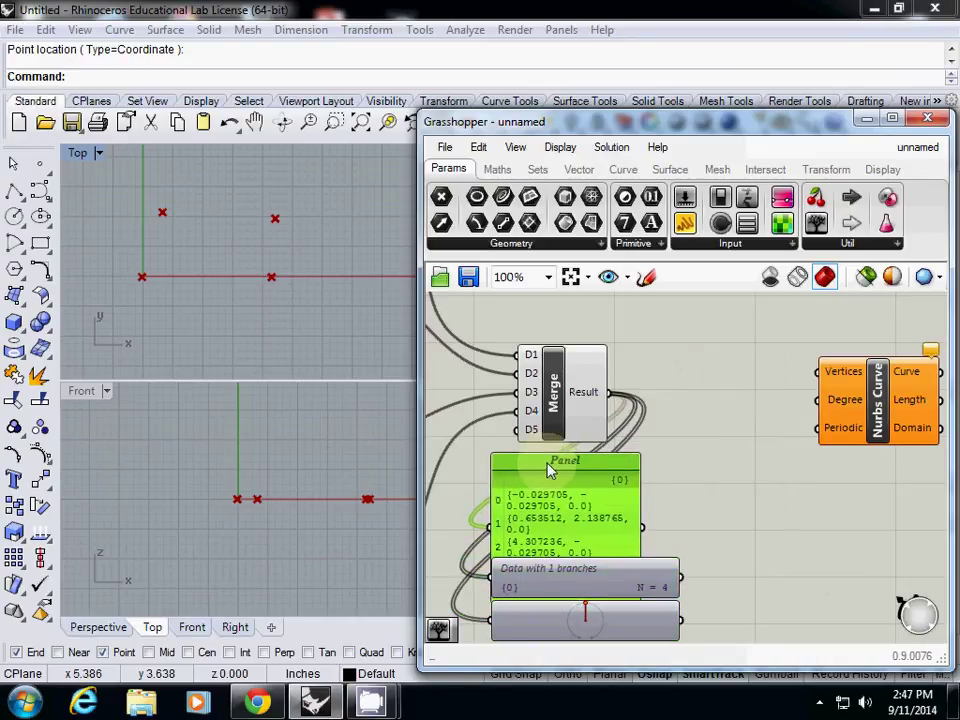
mouse_move(642, 482)
mouse_down()
mouse_move(695, 479)
mouse_move(655, 474)
mouse_up()
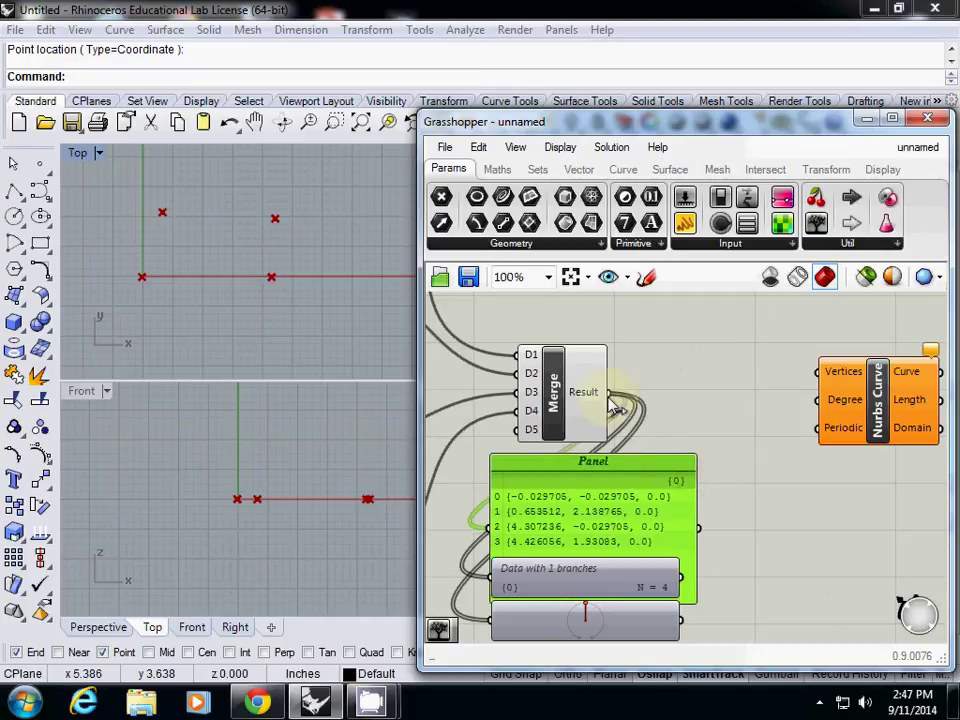
Wire the Merge Result into the Vertices input of the Nurbs Curve.
drag(608, 392, 818, 372)
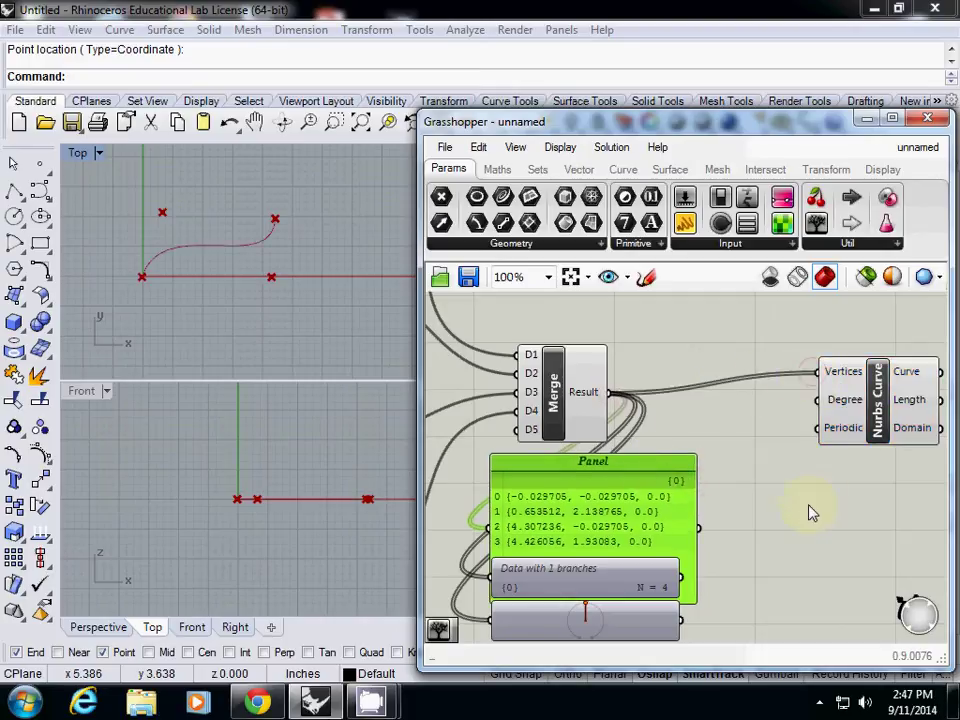
right_drag(810, 510, 776, 500)
scroll(776, 505, down, 4)
scroll(775, 508, up, 4)
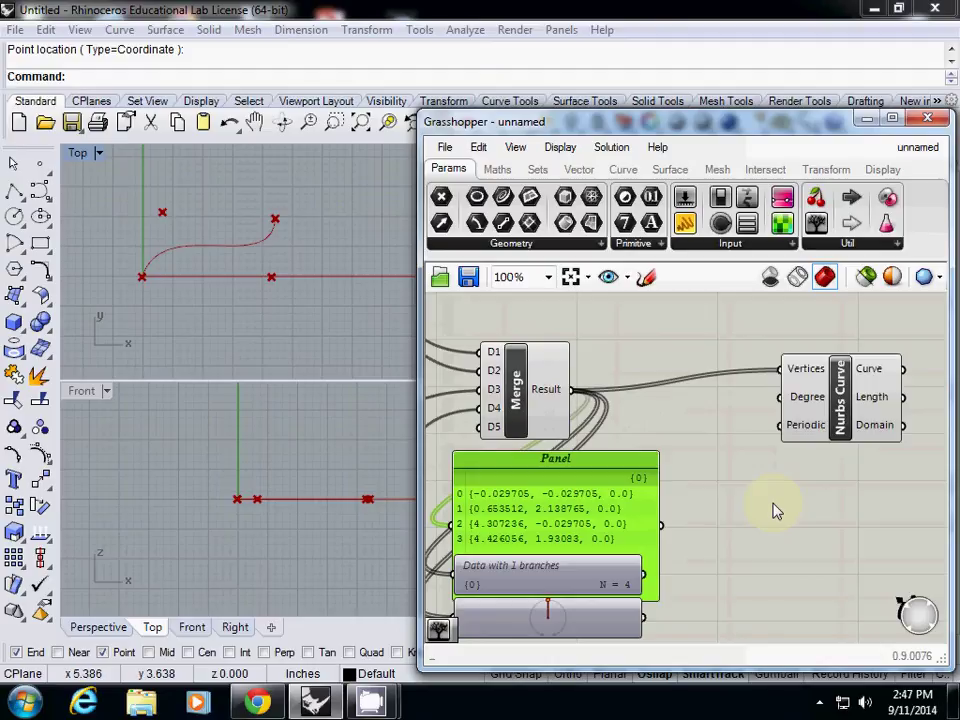
Move the Nurbs Curve component farther away from Merge to leave open space between them.
scroll(757, 520, down, 5)
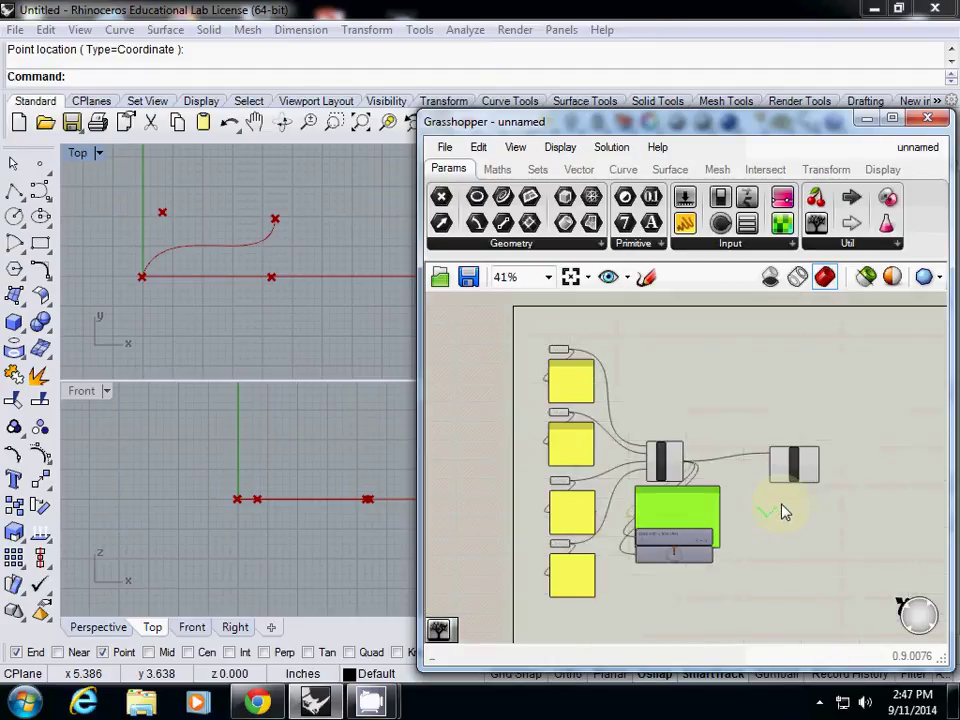
click(798, 472)
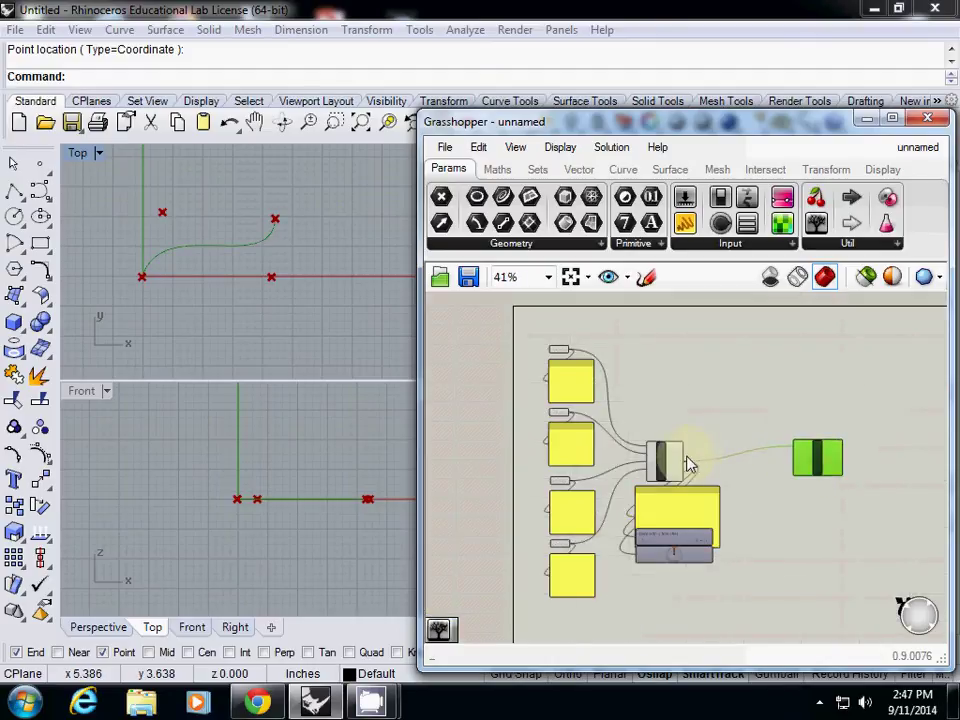
scroll(660, 468, up, 2)
scroll(652, 466, down, 1)
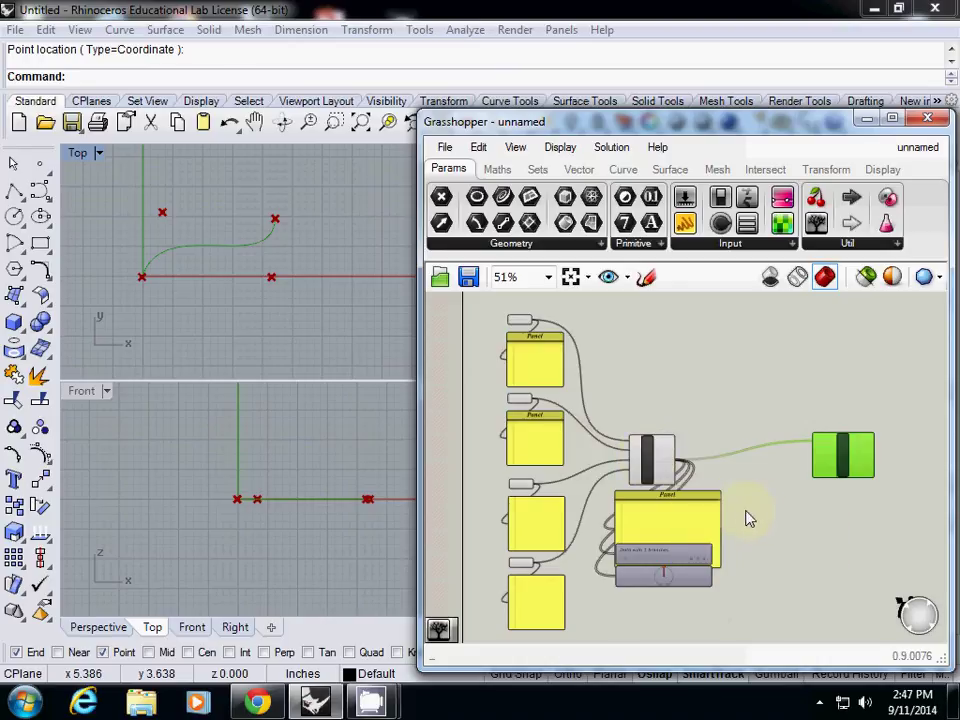
drag(840, 451, 873, 468)
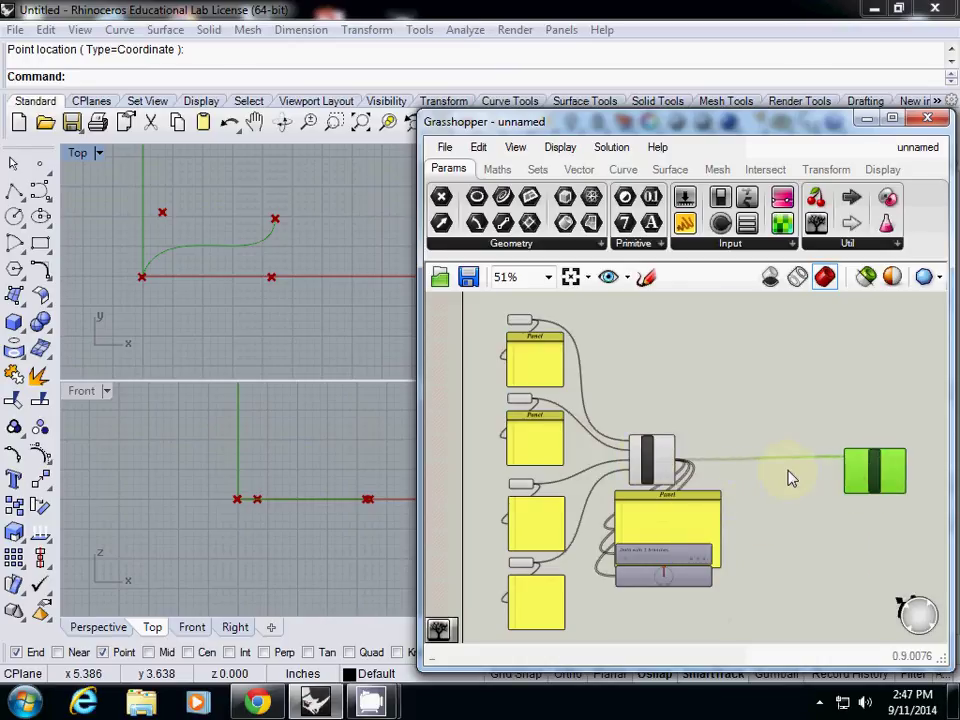
scroll(790, 478, up, 3)
scroll(771, 471, down, 3)
click(703, 393)
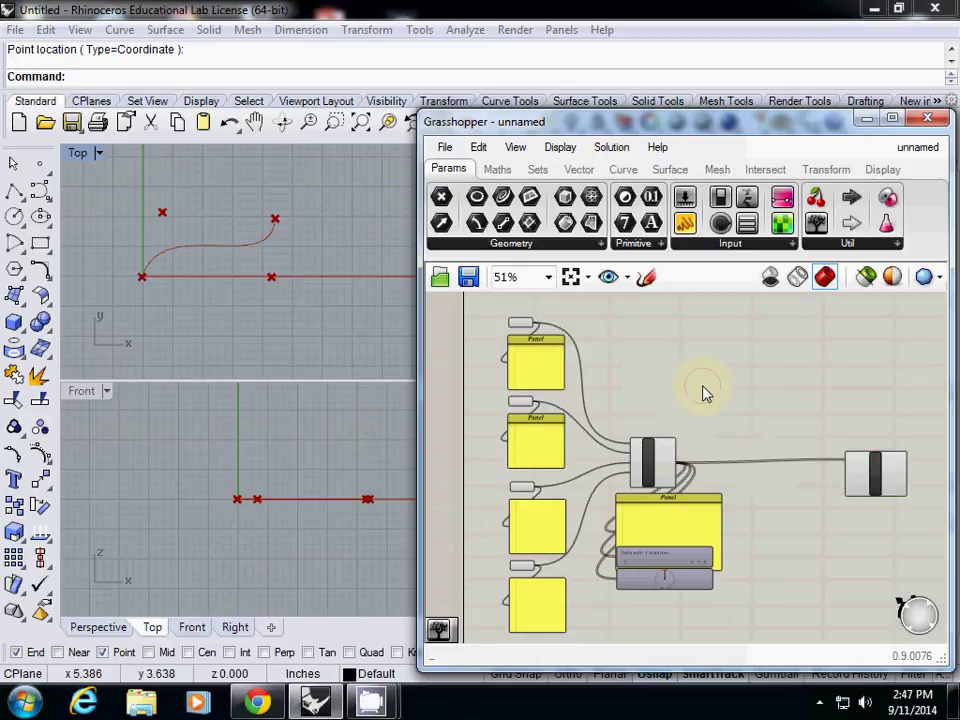
Add a Scribble near the first point parameter and replace its default text with the heading "Step1 collect points".
right_drag(692, 381, 760, 430)
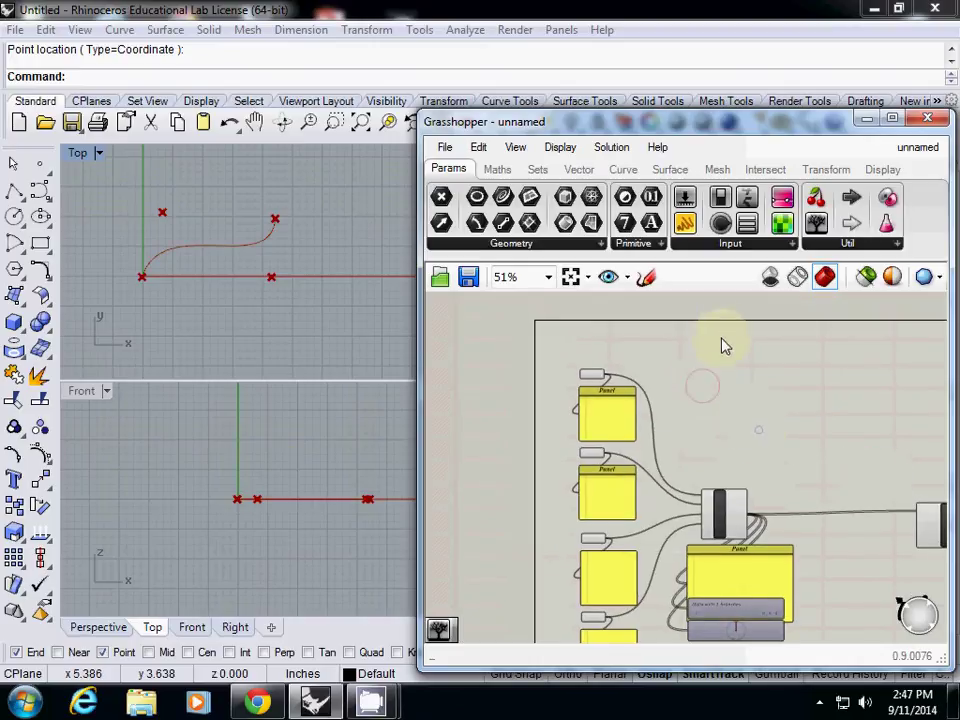
click(895, 245)
mouse_move(842, 350)
mouse_down()
mouse_move(706, 341)
mouse_move(594, 352)
mouse_up()
double_click(592, 350)
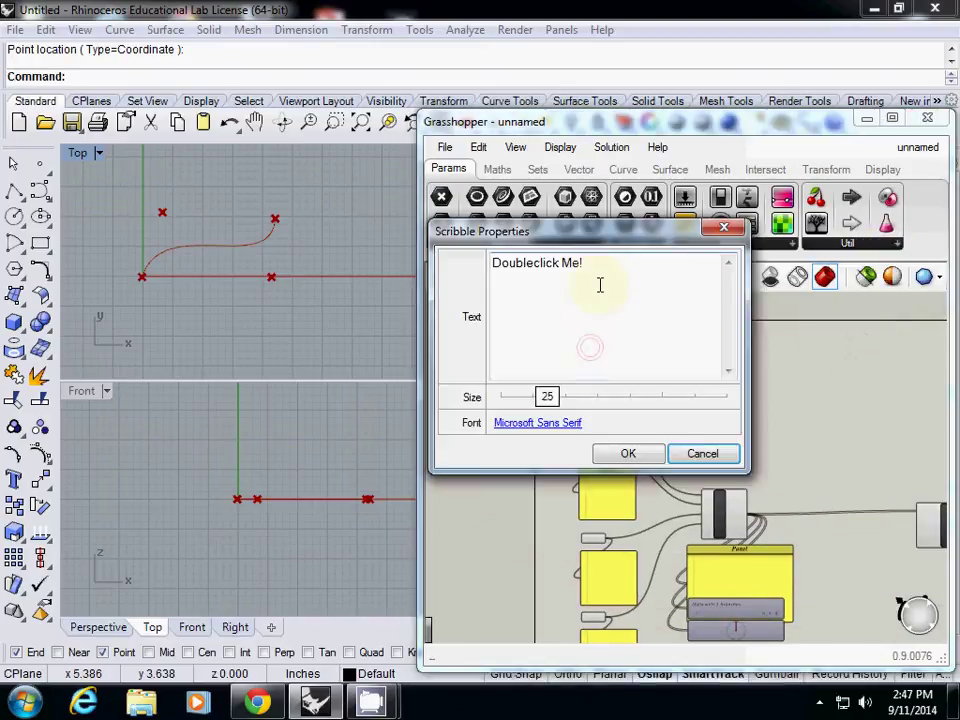
drag(600, 285, 413, 246)
text(Step1)
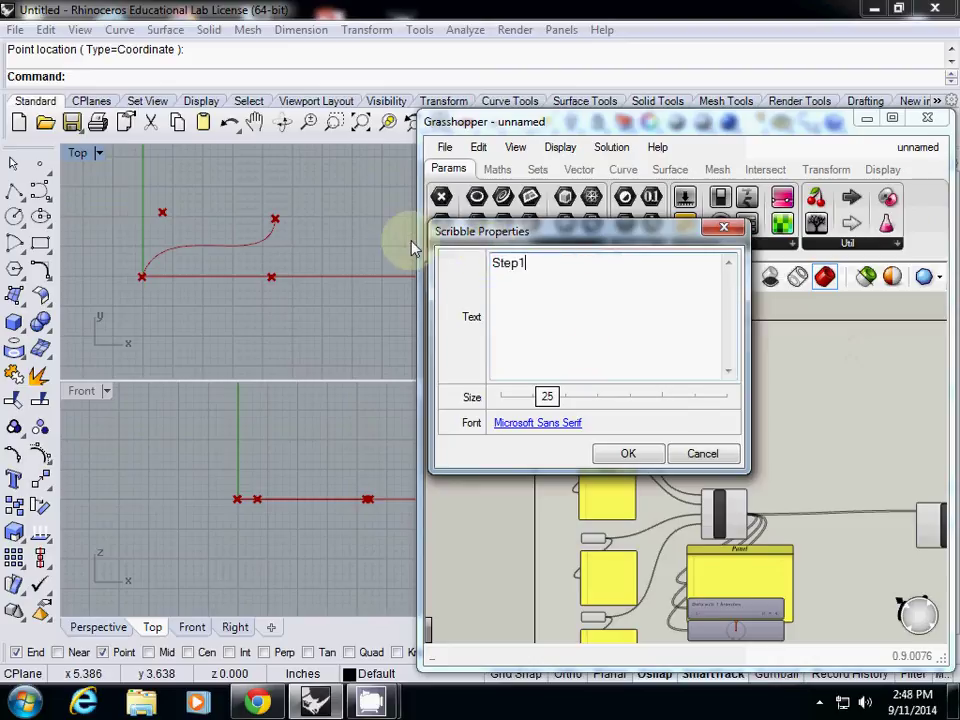
text( collect points)
key(Return)
key(Return)
Add the lines "input: user selected points" and "output : list of points" to the Scribble and place it above the first point parameter.
text(inpo)
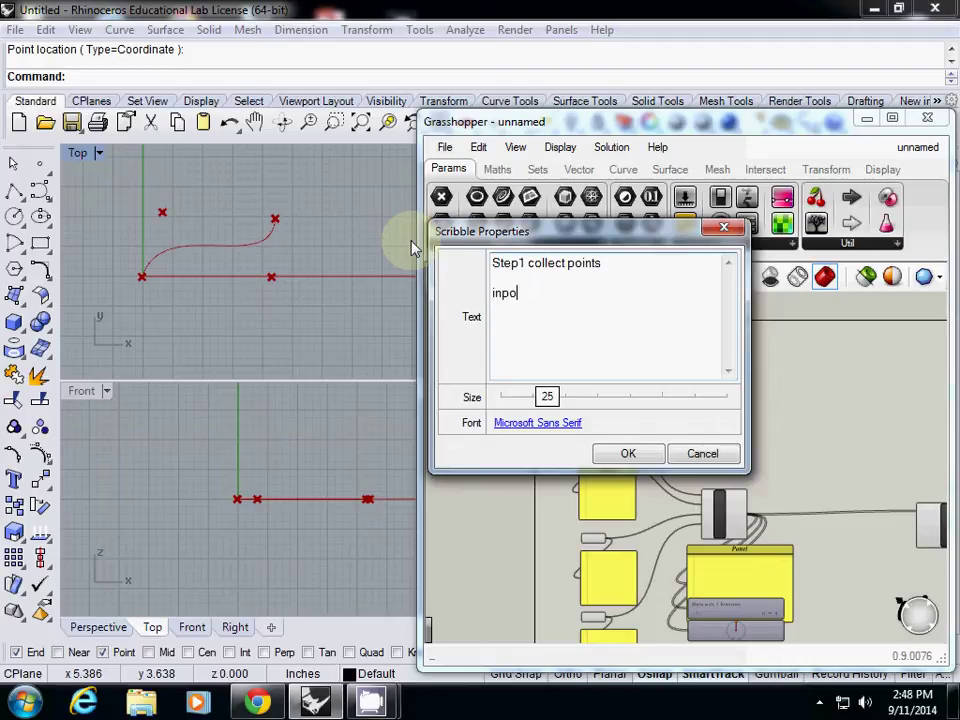
key(BackSpace)
text(ut: user selecte)
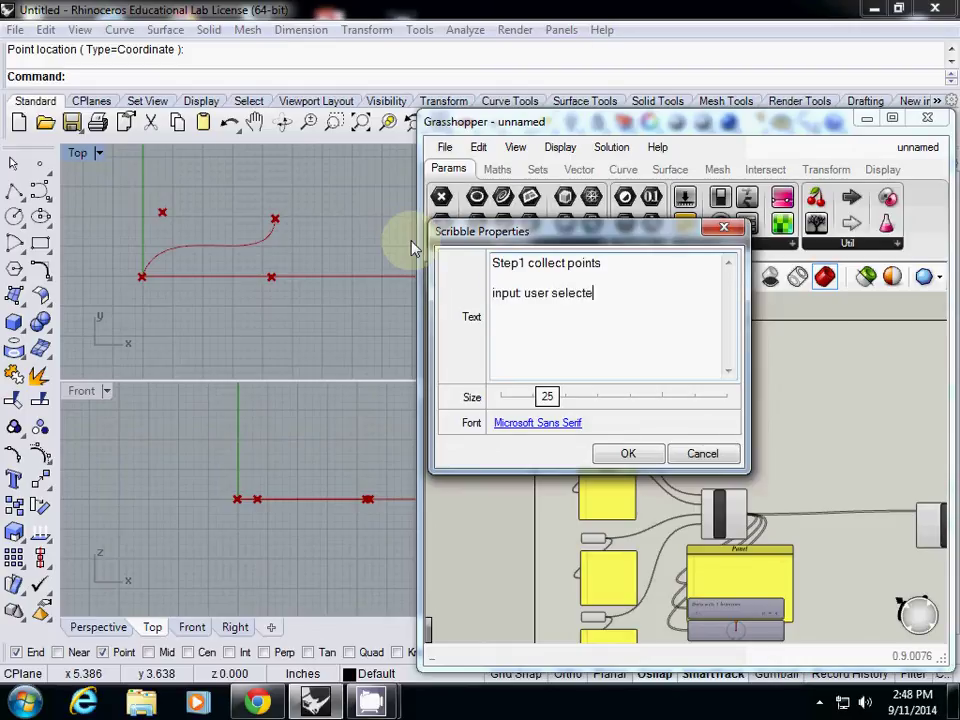
text(d points)
key(Return)
text(output : )
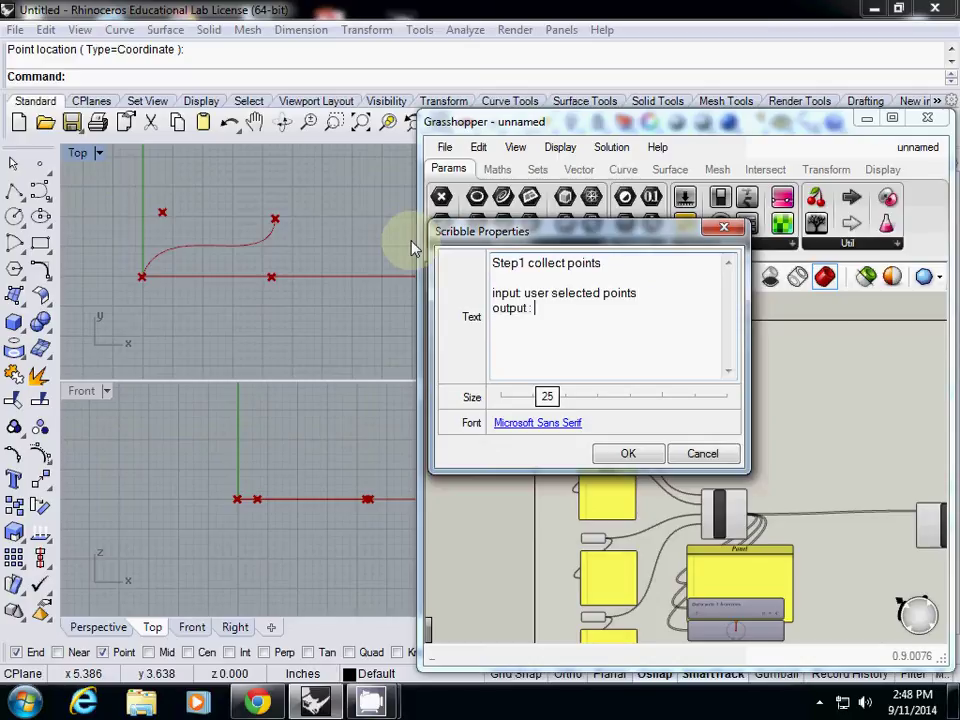
text(list of points)
click(628, 453)
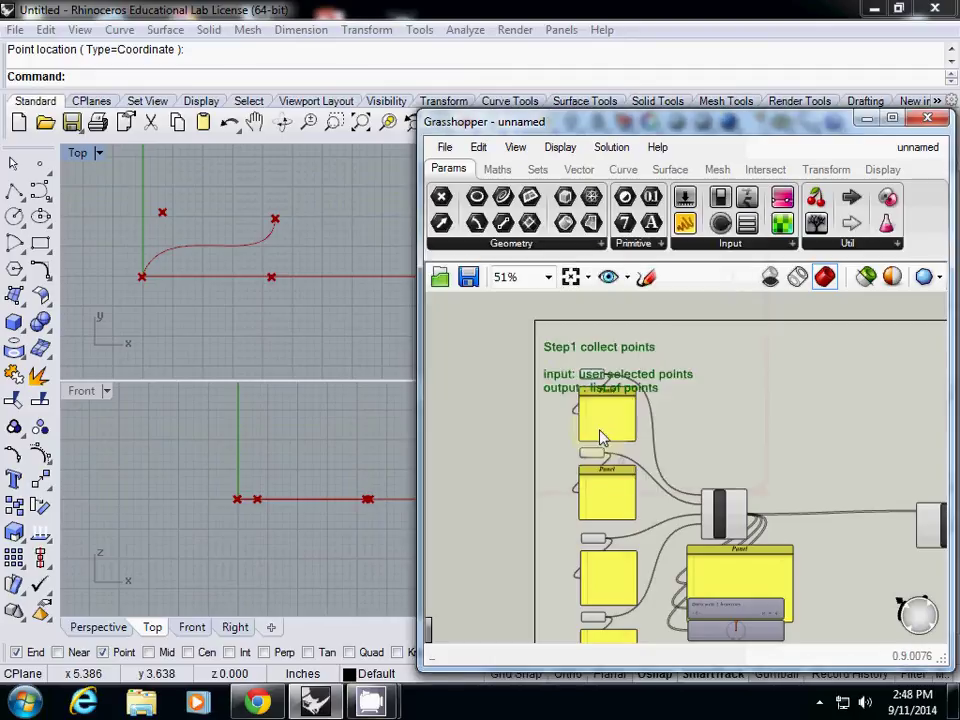
drag(585, 352, 619, 316)
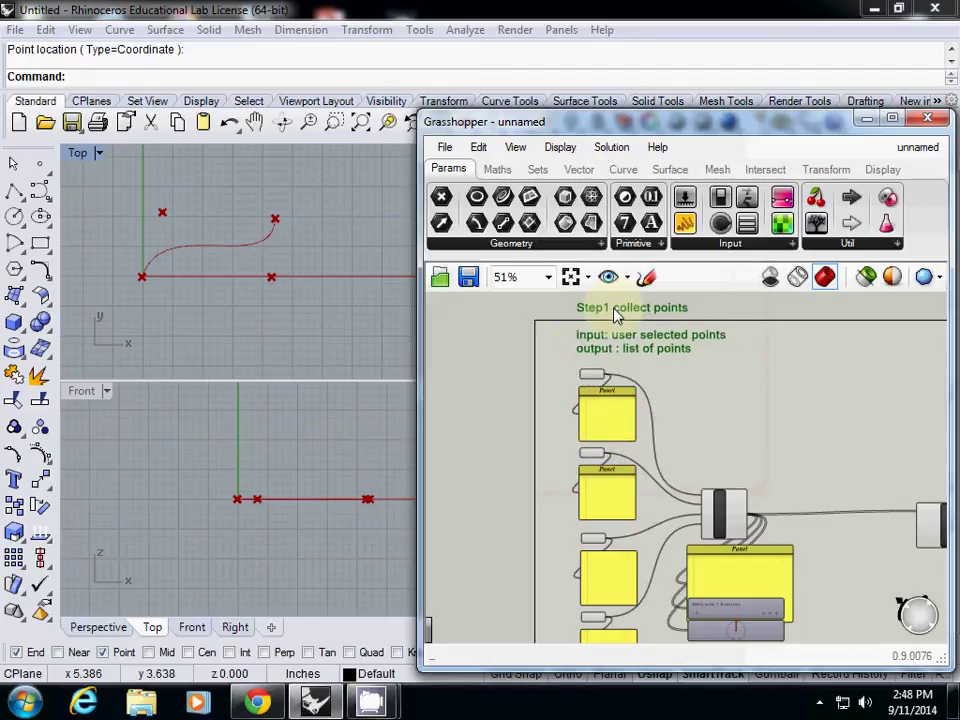
Group the Scribble, point parameters, Panels, Merge and Param Viewers, and move the group down the canvas.
scroll(726, 465, down, 4)
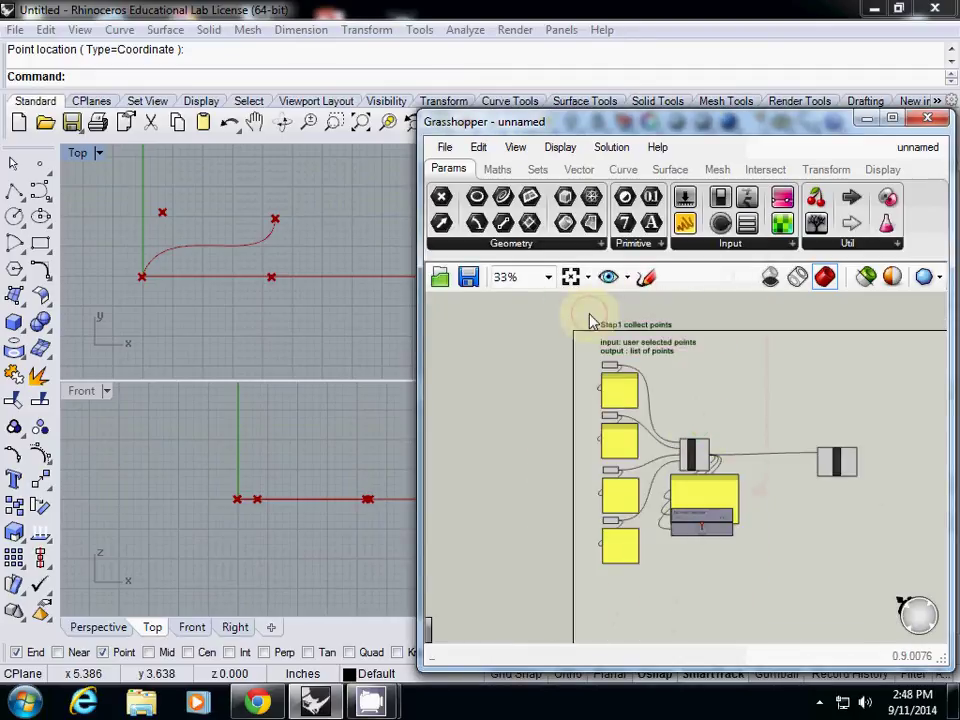
mouse_move(588, 314)
mouse_down()
mouse_move(724, 568)
mouse_move(731, 564)
mouse_up()
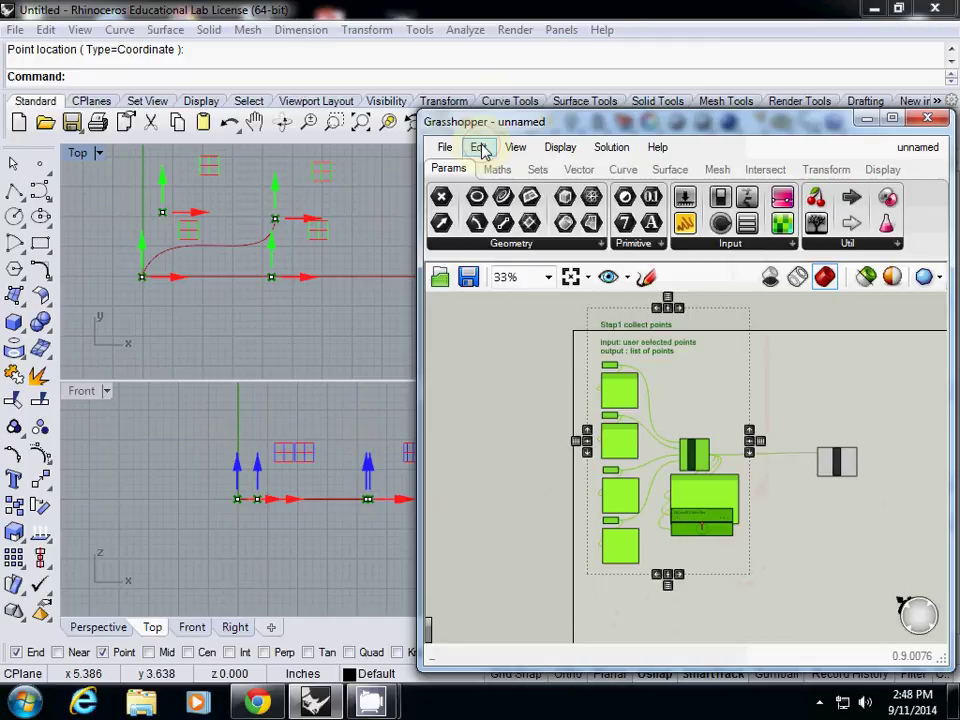
click(479, 147)
click(553, 505)
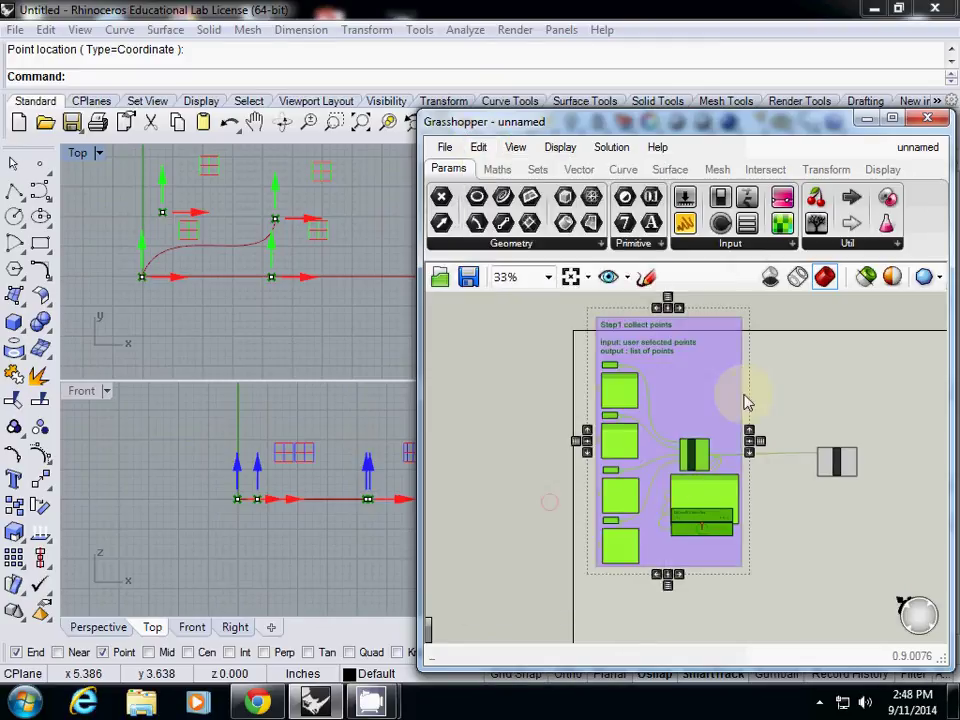
drag(719, 390, 723, 451)
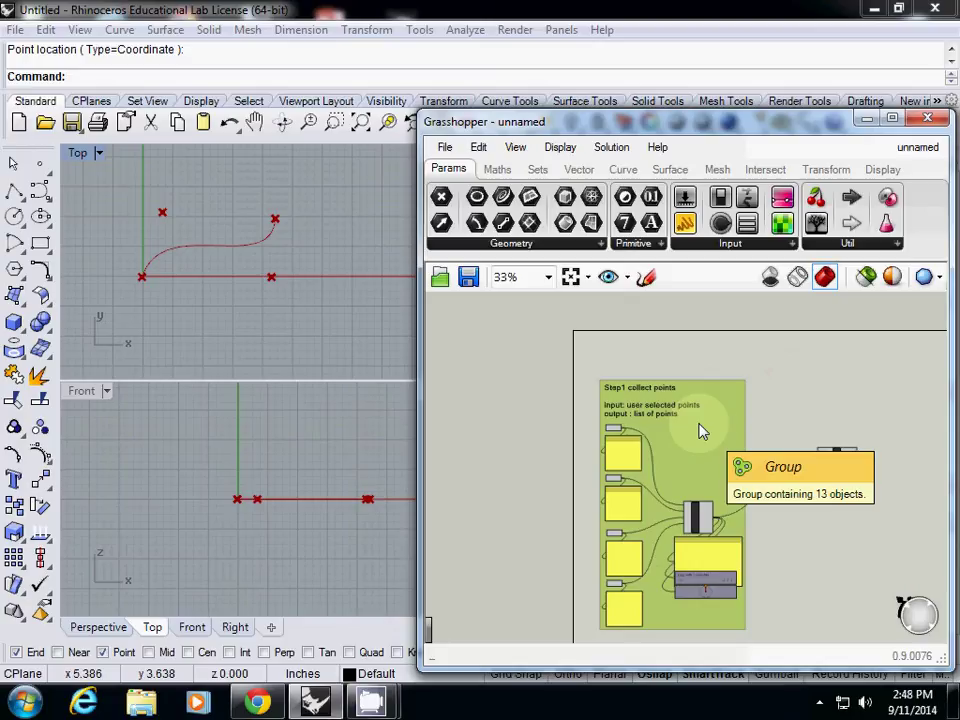
Move the Nurbs Curve component down so it sits roughly level with Merge beside the group.
scroll(763, 441, up, 4)
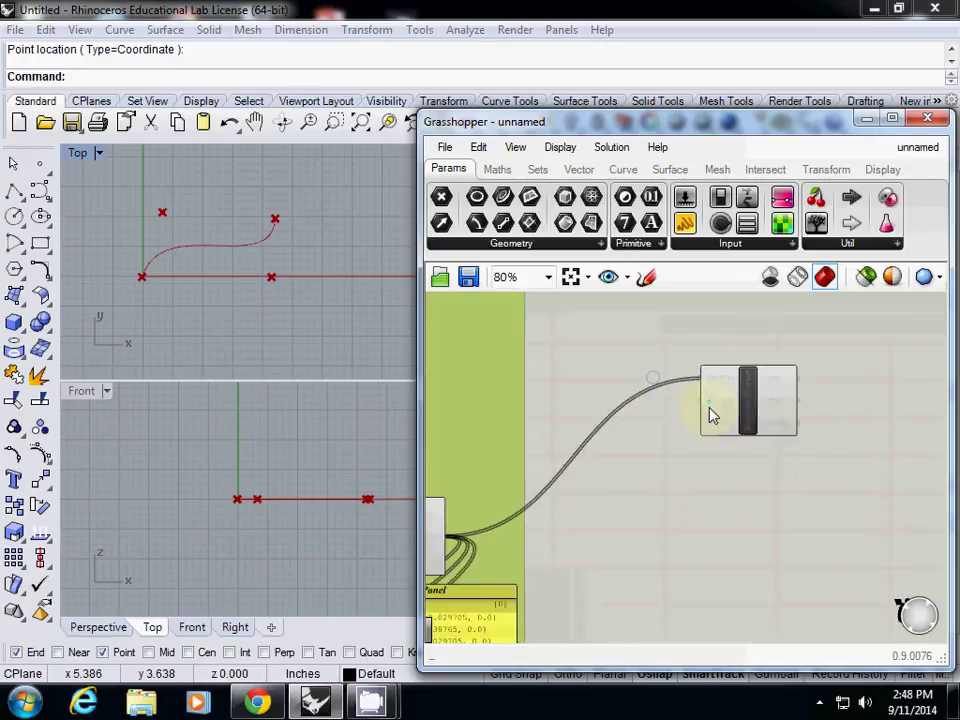
right_drag(675, 310, 668, 428)
scroll(675, 480, down, 4)
drag(711, 467, 722, 488)
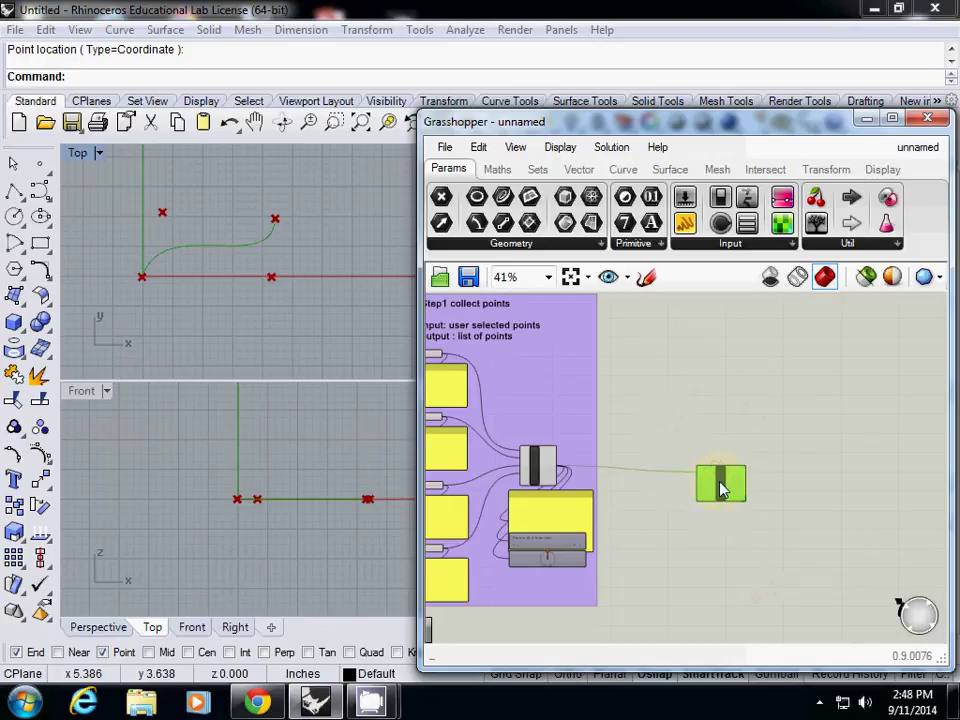
click(662, 426)
scroll(692, 439, up, 6)
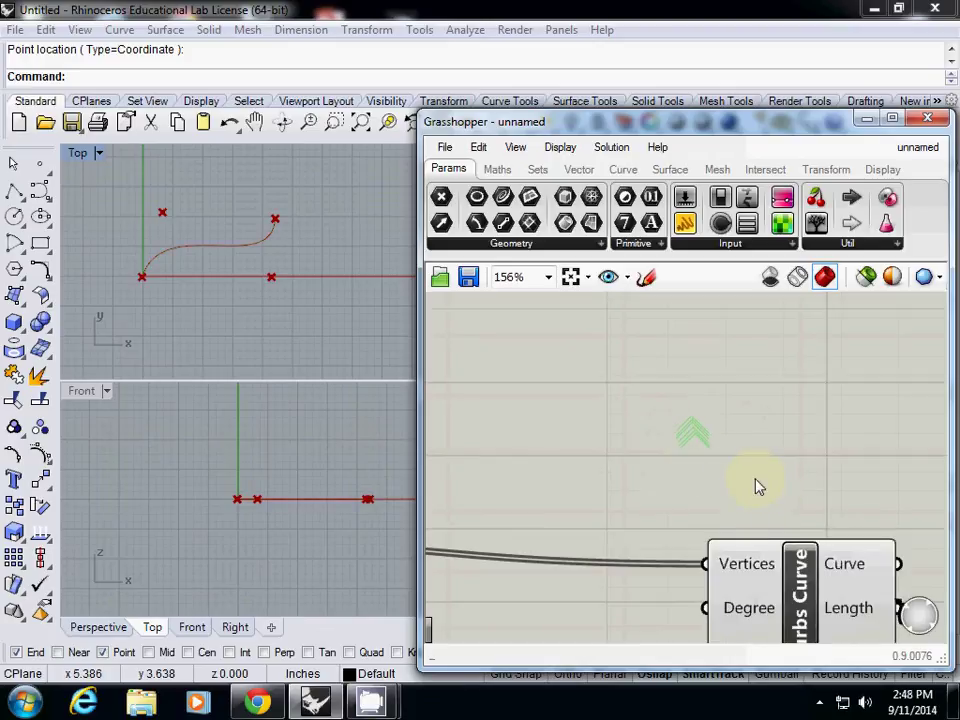
scroll(757, 487, down, 3)
right_drag(752, 482, 746, 433)
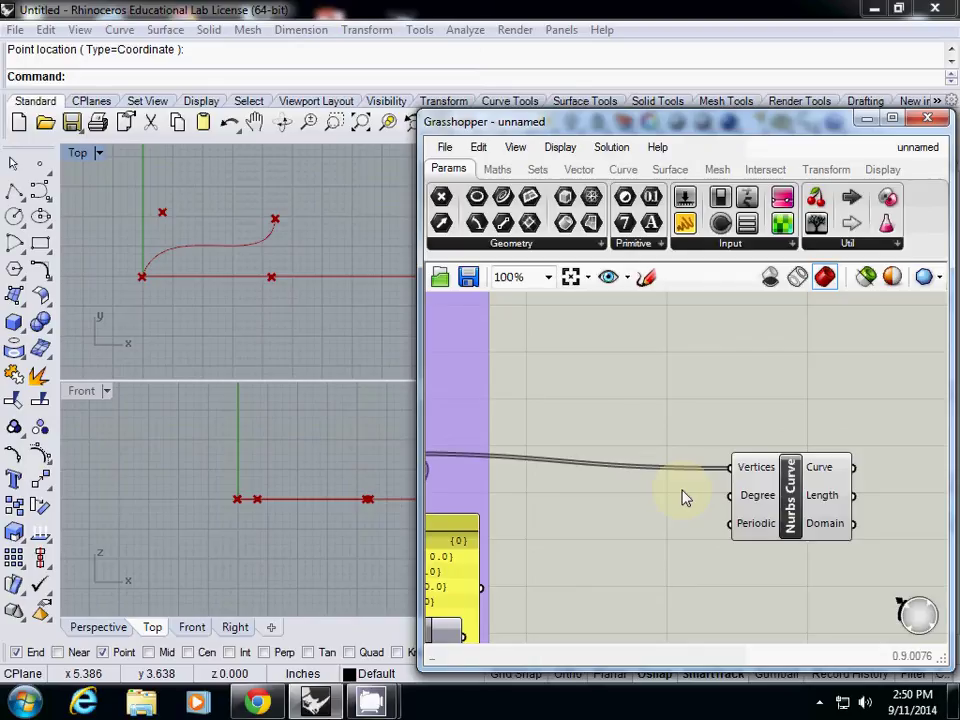
Add a second Nurbs Curve component from the Curve Spline components and align it directly above the existing one.
scroll(670, 413, down, 1)
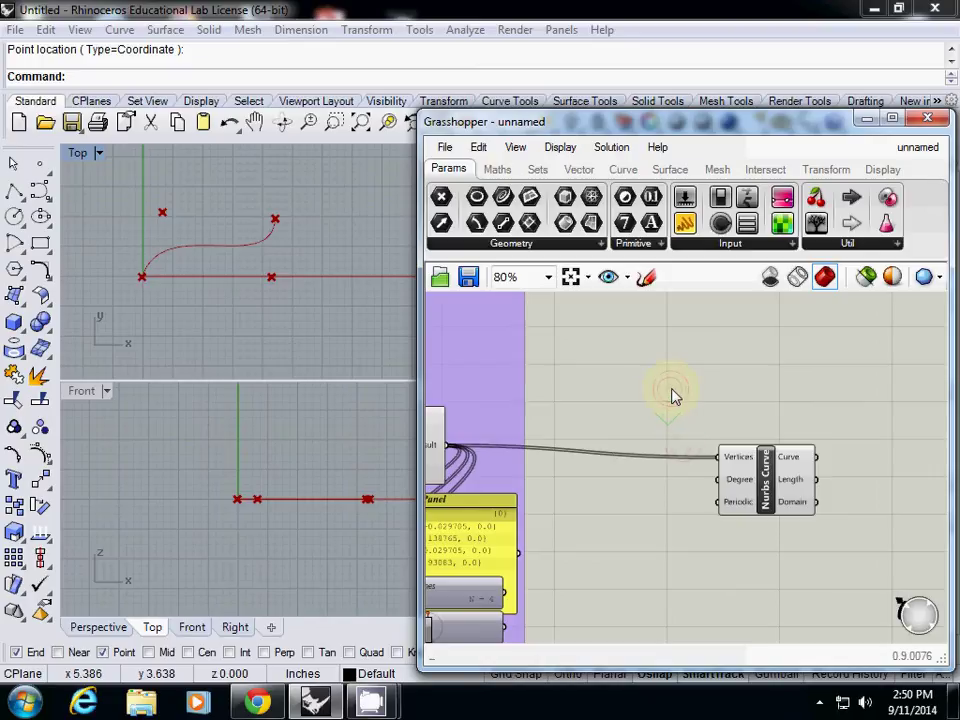
double_click(699, 385)
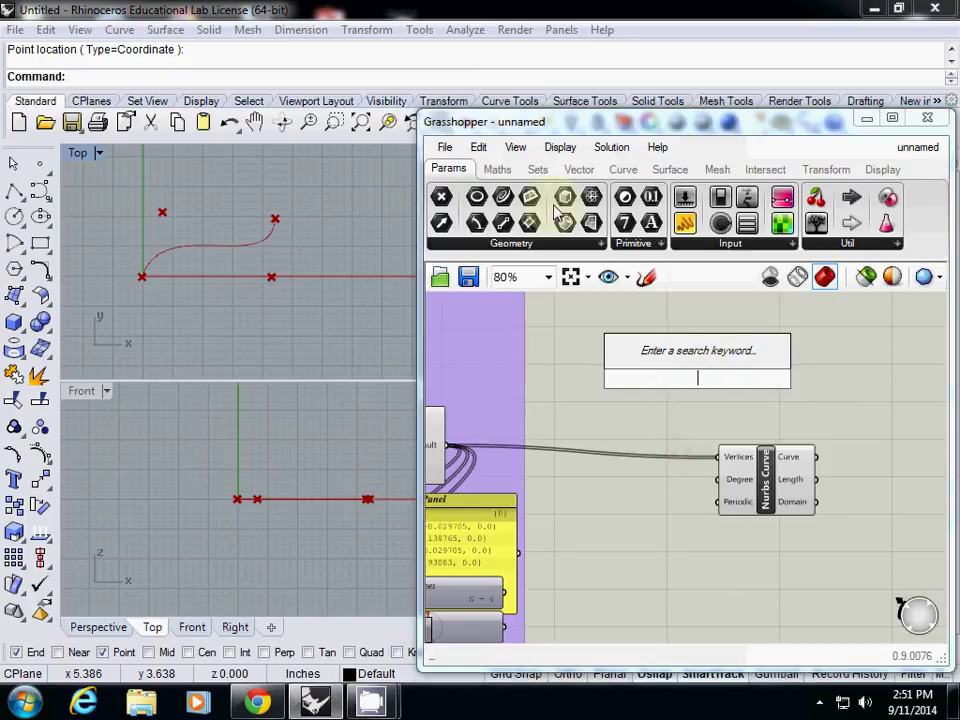
click(620, 170)
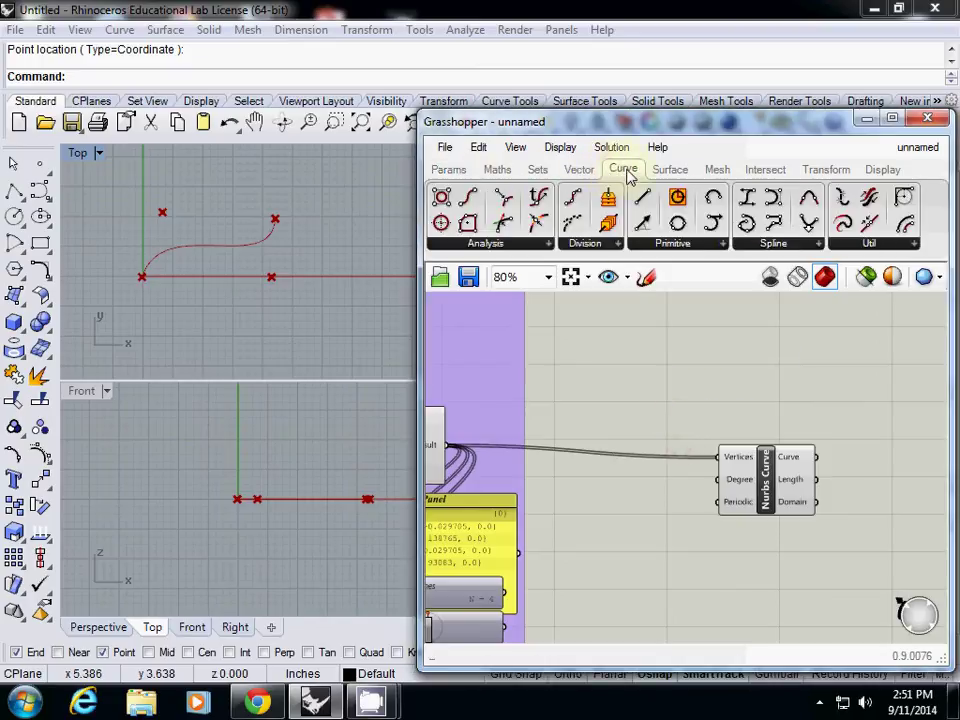
click(724, 244)
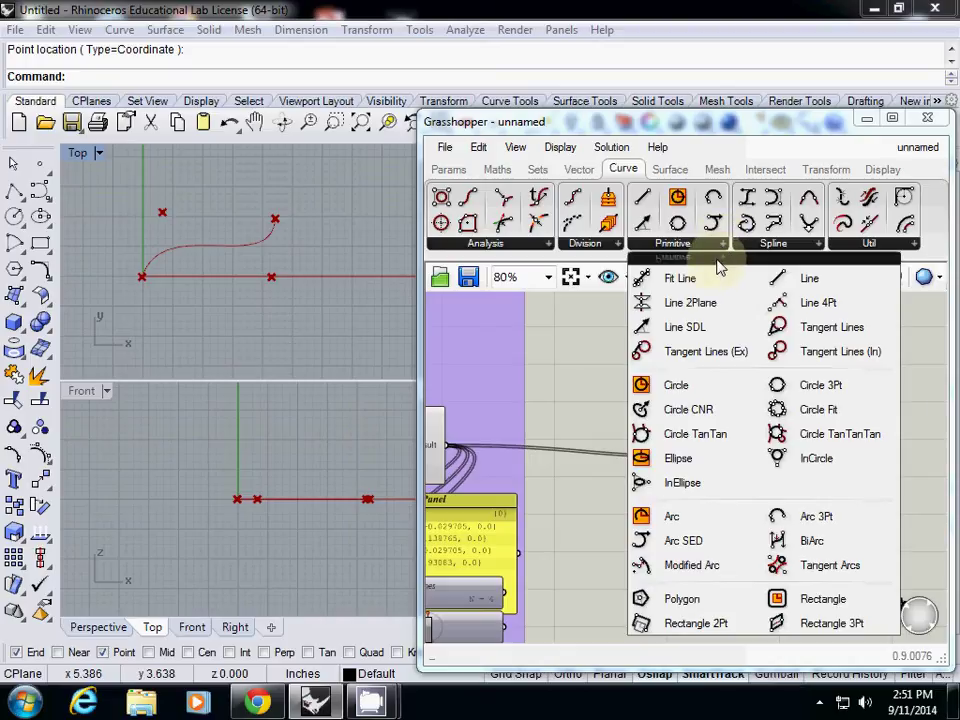
click(818, 244)
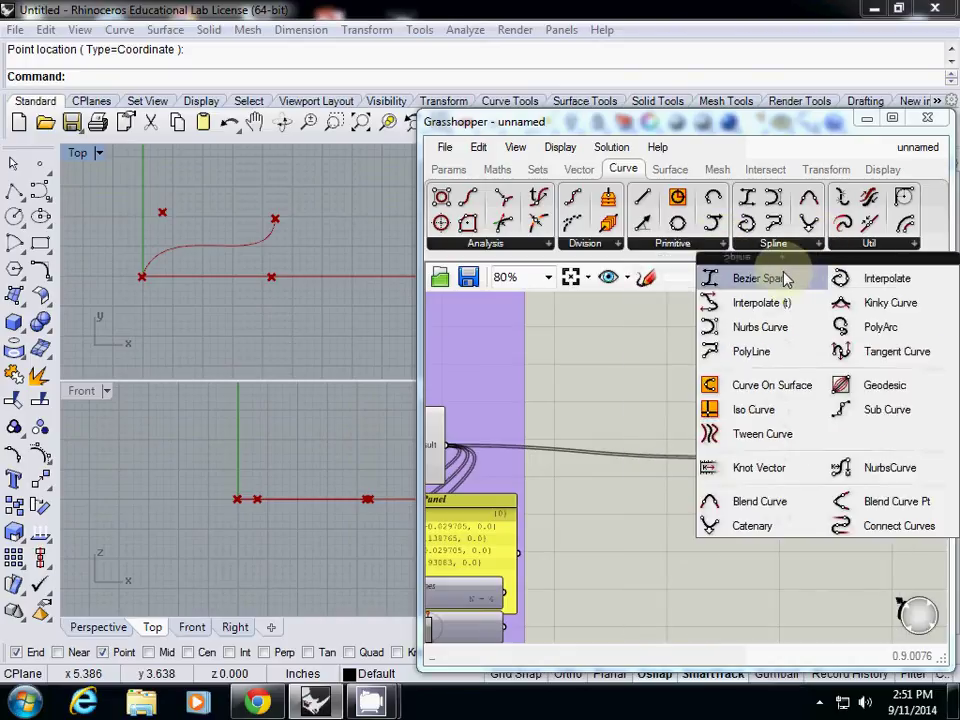
click(773, 328)
click(722, 364)
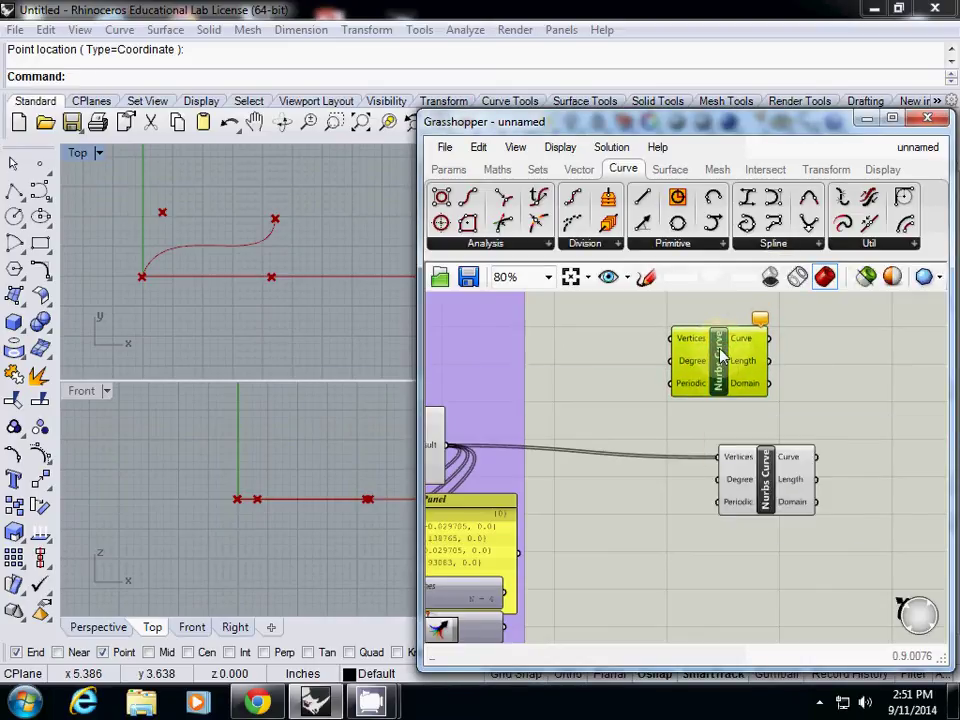
drag(726, 361, 760, 379)
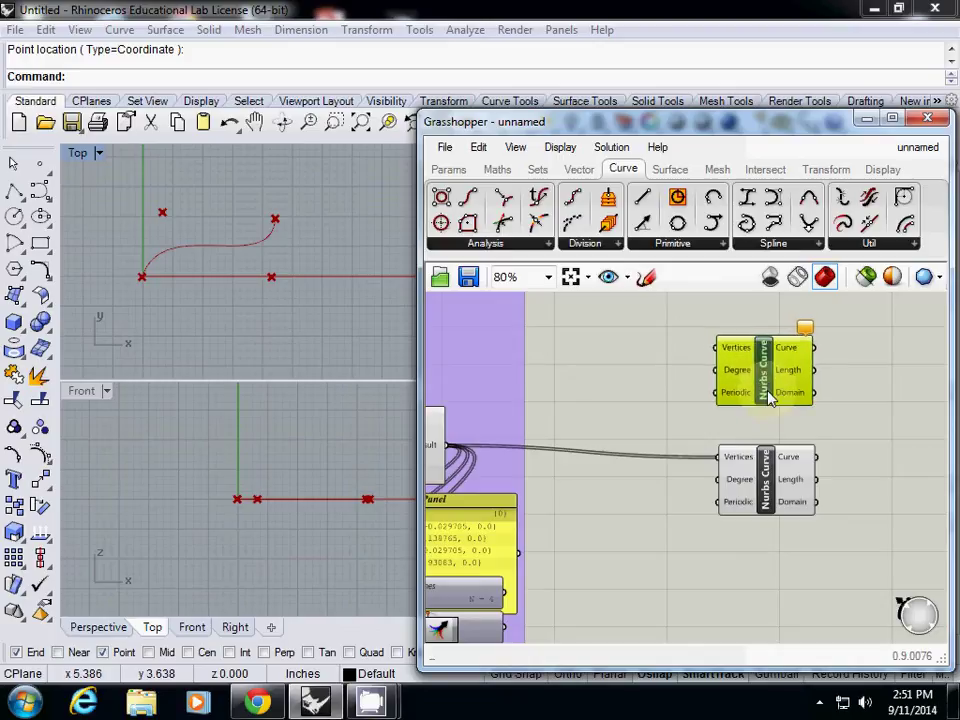
click(765, 502)
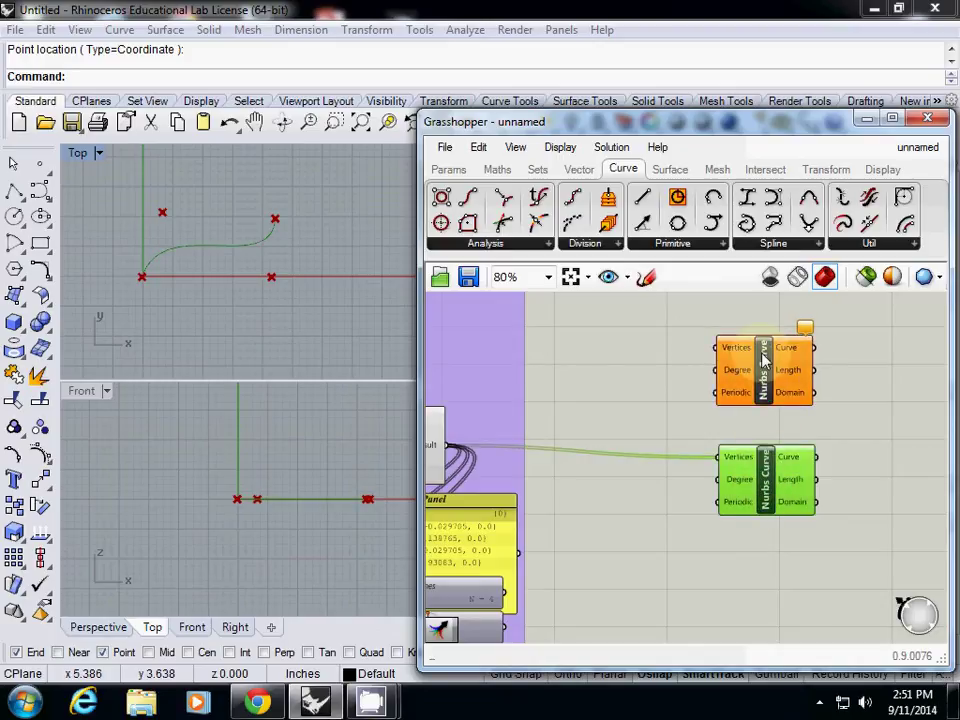
Delete the unconnected Nurbs Curve component above the one fed by Merge.
mouse_move(765, 358)
click(686, 343)
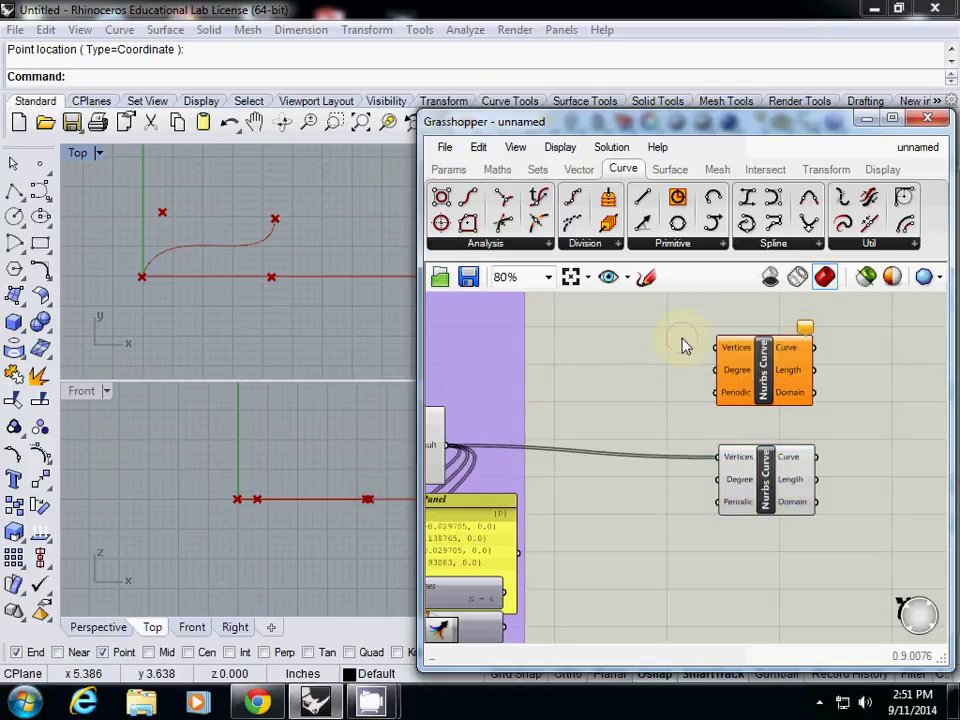
click(730, 350)
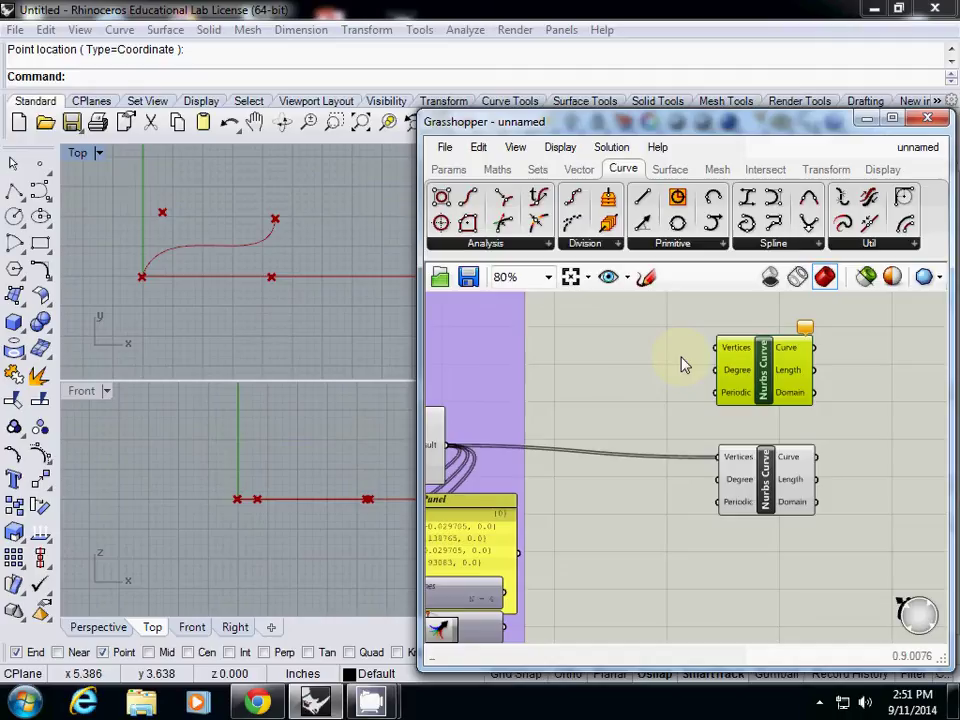
click(817, 245)
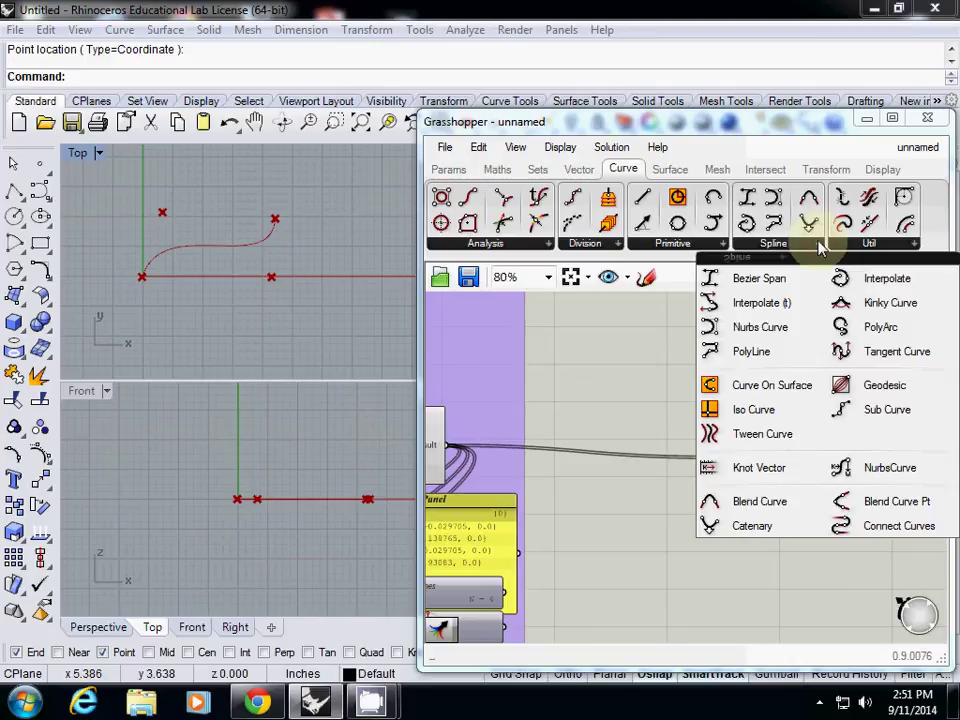
click(760, 327)
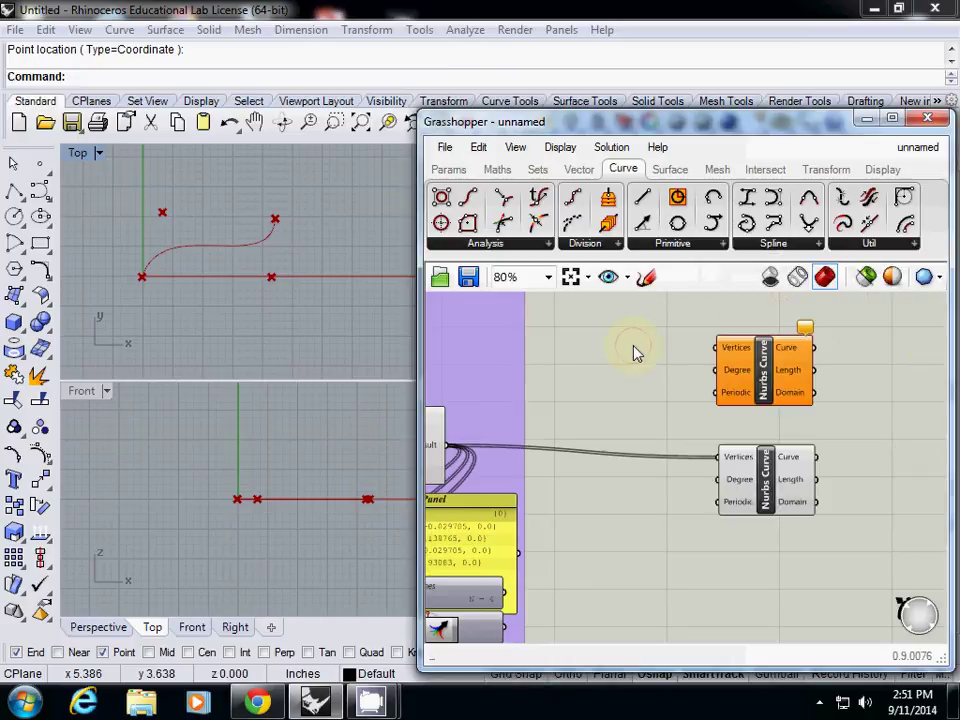
right_drag(634, 349, 608, 334)
click(742, 357)
key(Delete)
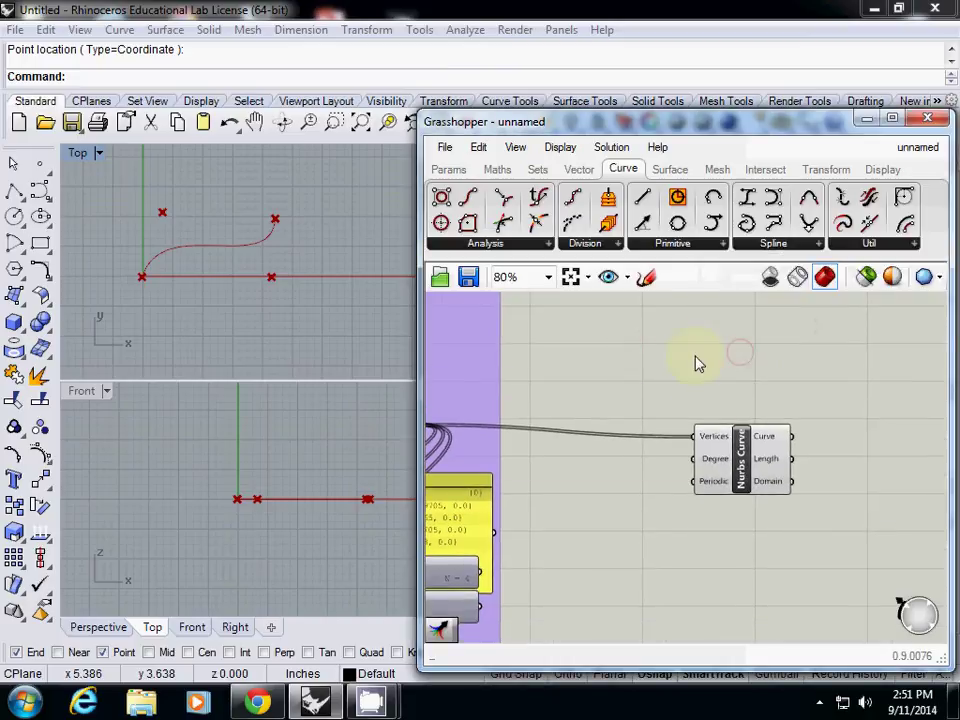
Examine the Merge component's description and its connection to the Nurbs Curve.
scroll(696, 364, down, 5)
scroll(651, 386, up, 4)
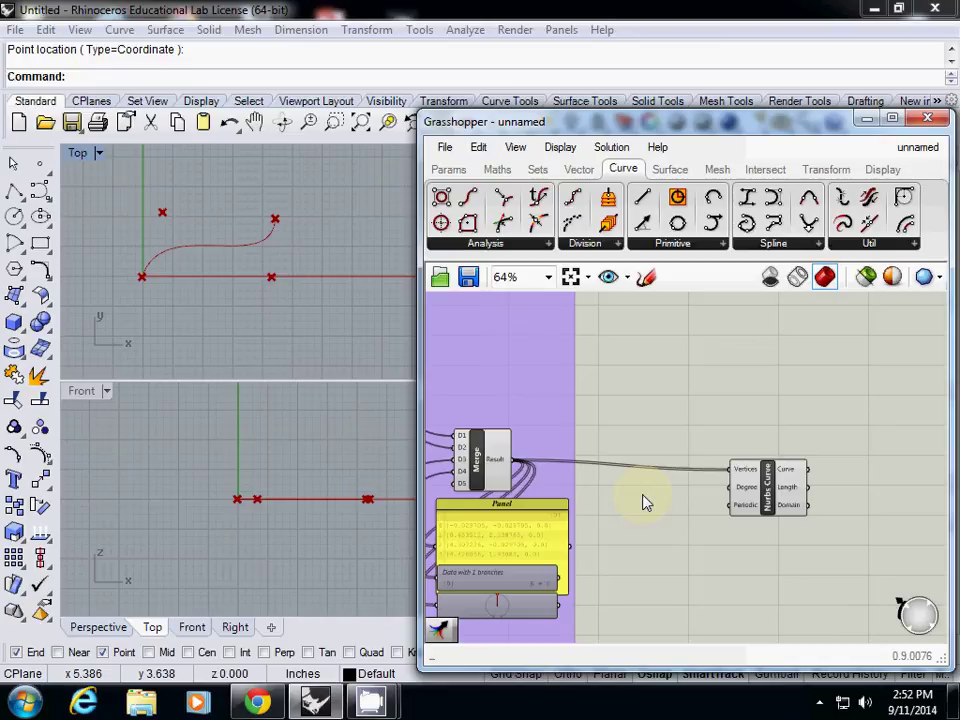
scroll(560, 462, up, 5)
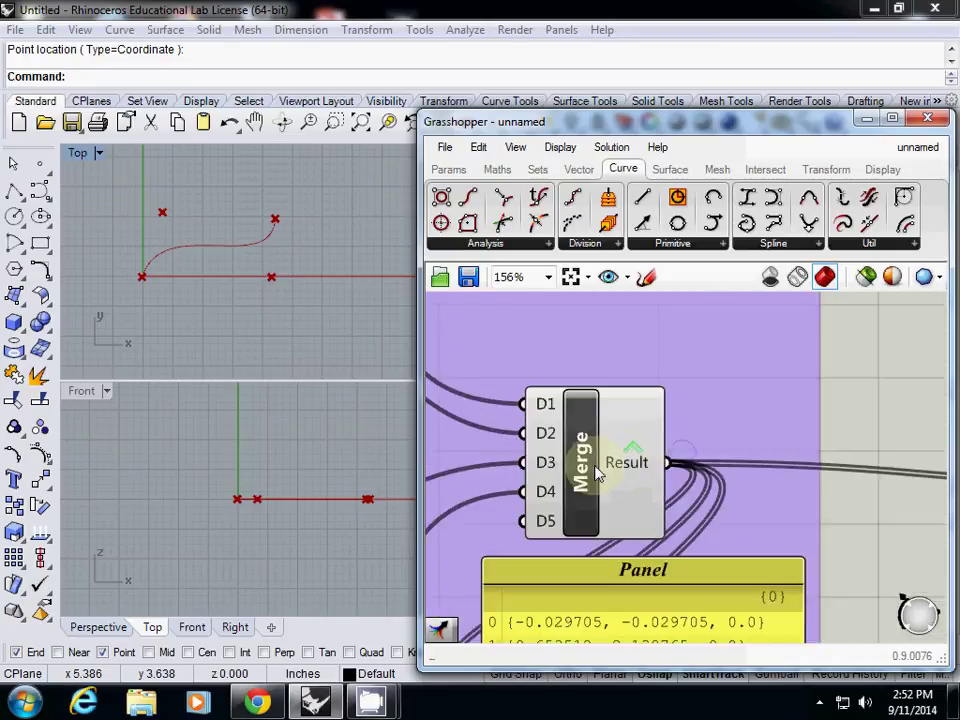
click(592, 473)
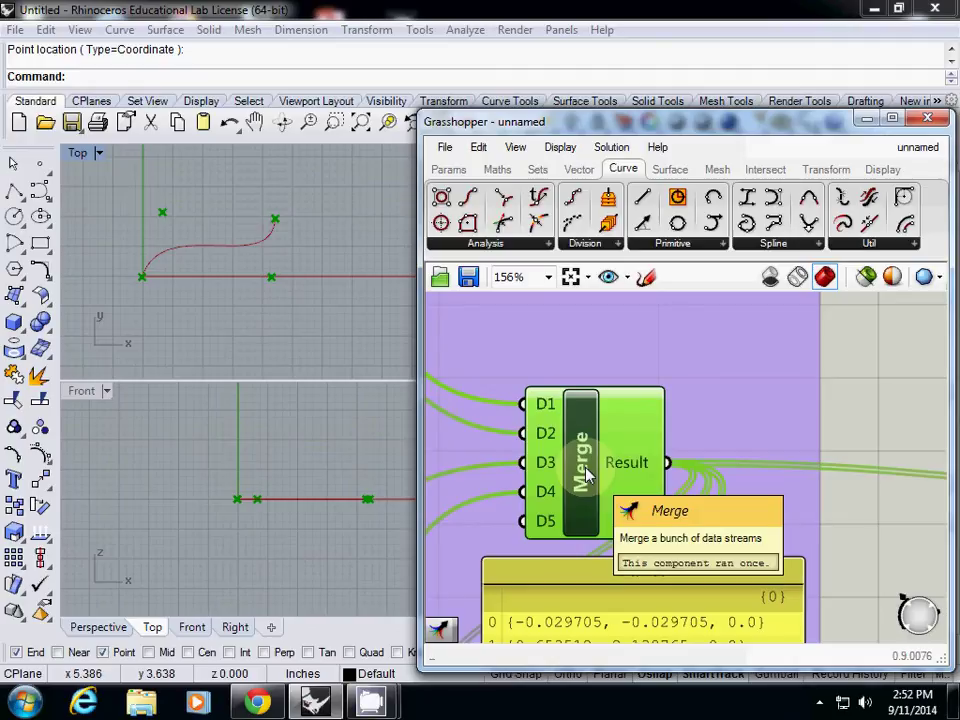
scroll(590, 468, down, 5)
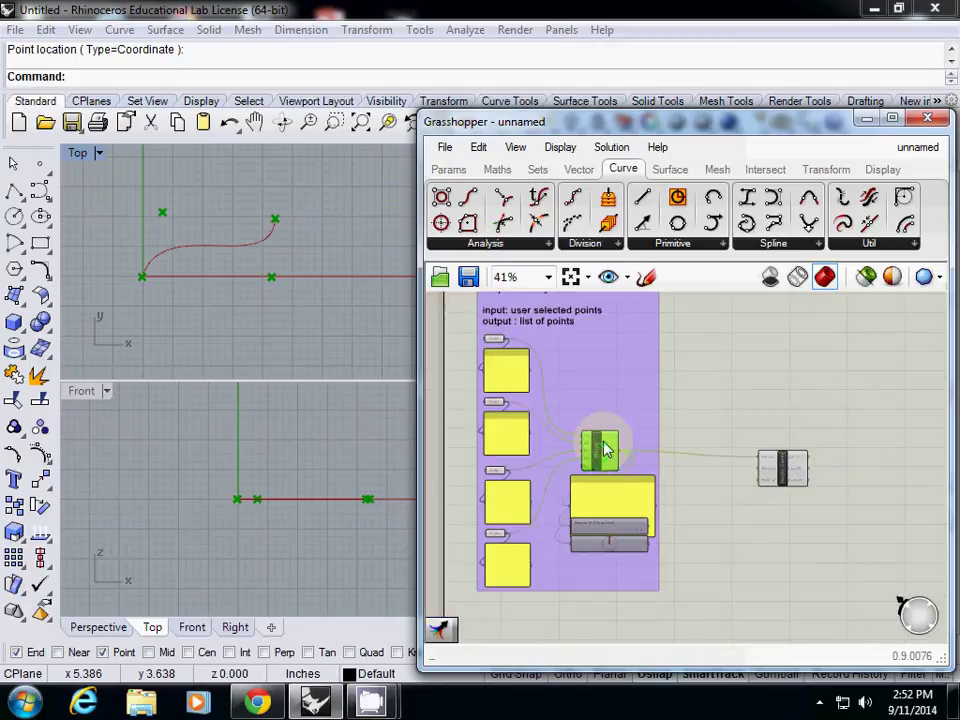
scroll(604, 448, down, 2)
click(692, 428)
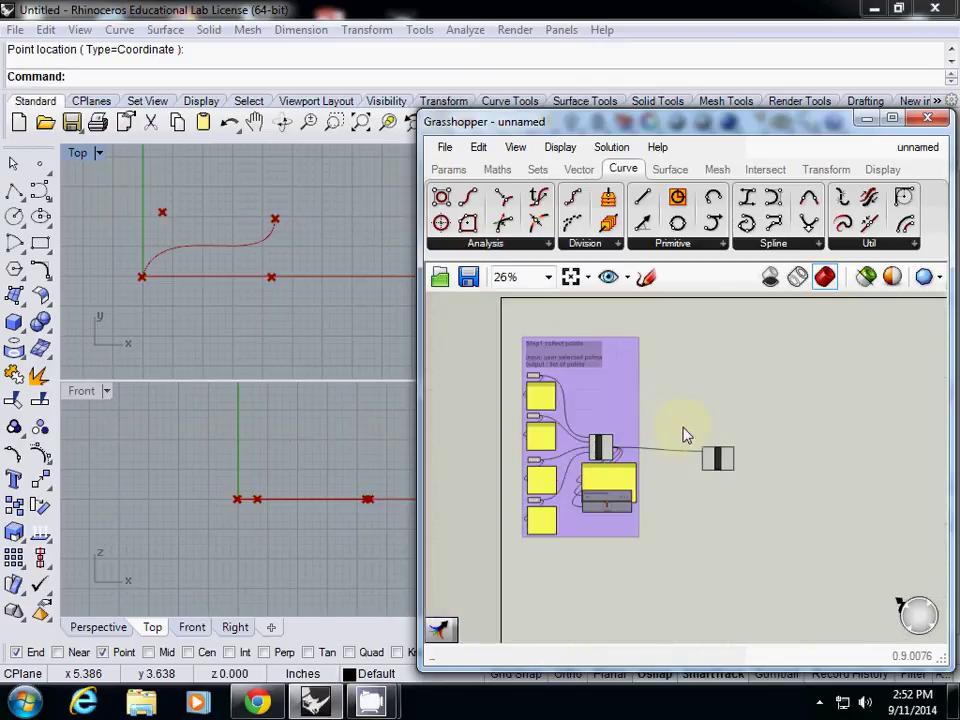
Review the full definition and inspect the data arriving at Merge inputs D1 and D2.
scroll(688, 438, up, 3)
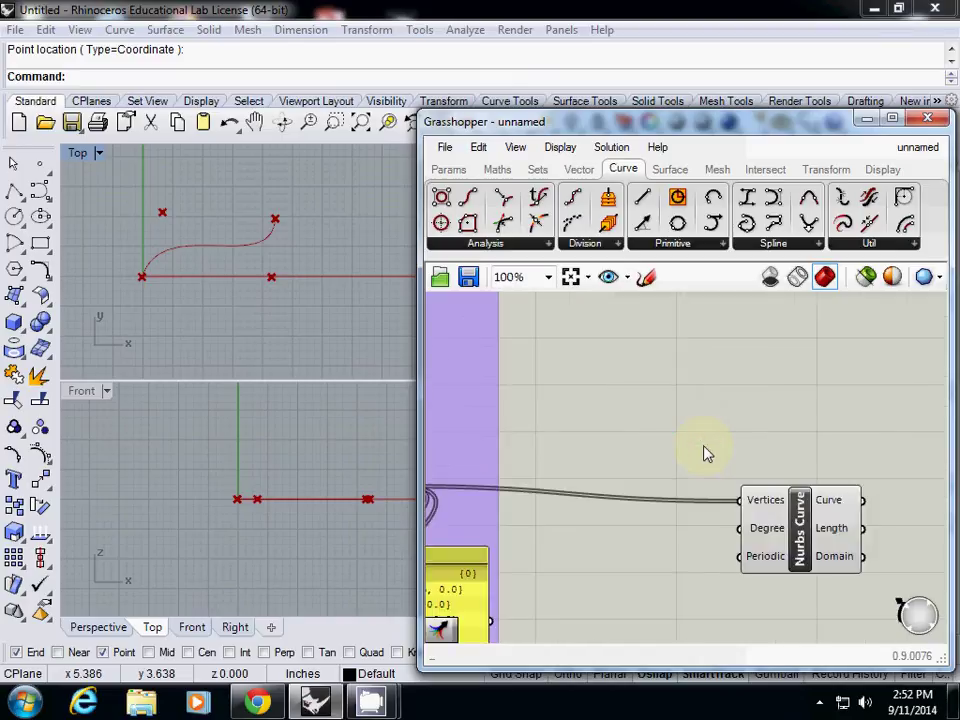
scroll(704, 453, down, 3)
drag(491, 316, 776, 585)
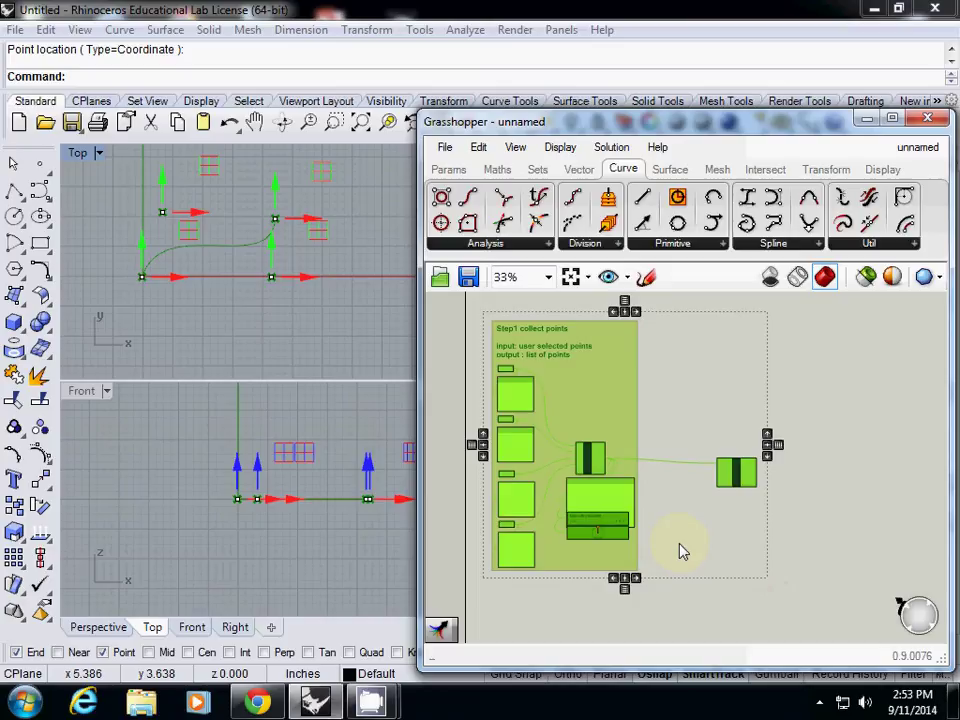
click(671, 516)
scroll(632, 490, up, 3)
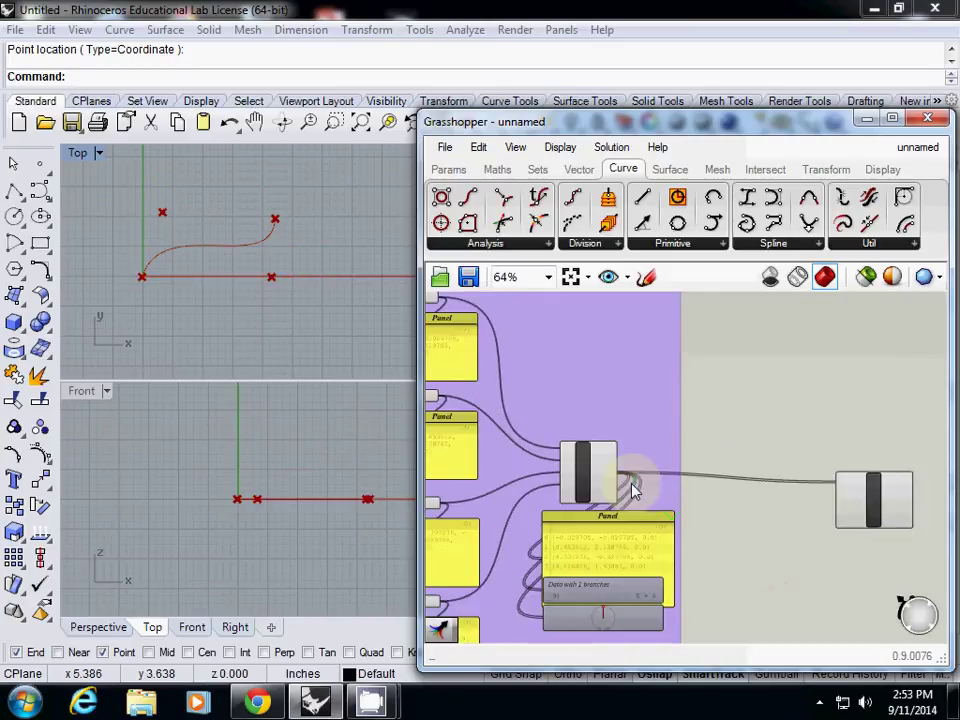
scroll(632, 490, up, 4)
right_drag(604, 497, 763, 497)
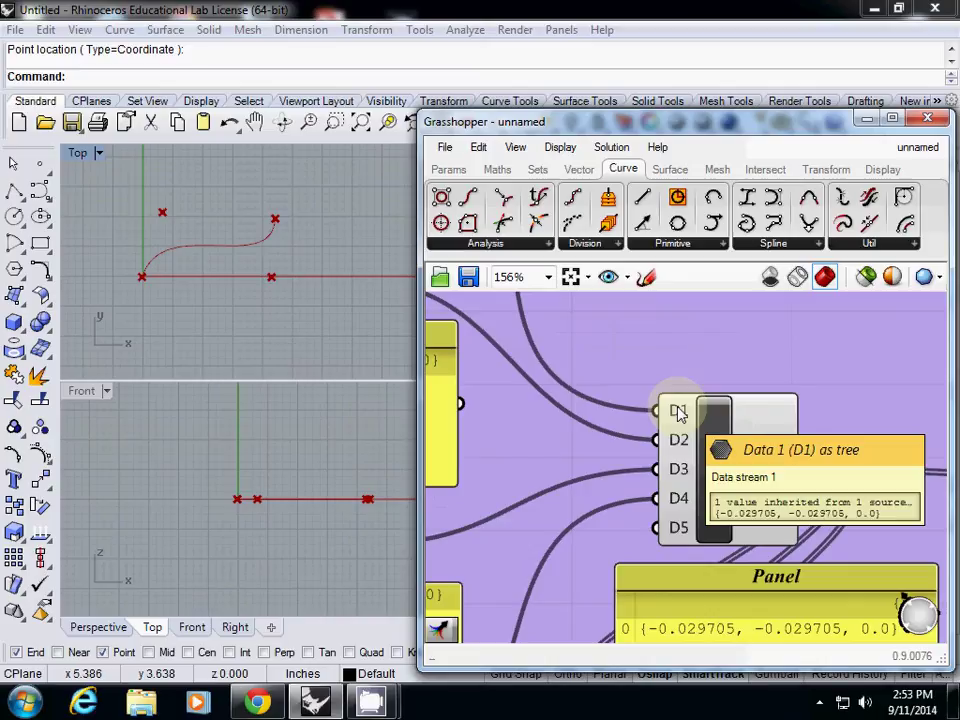
mouse_move(677, 440)
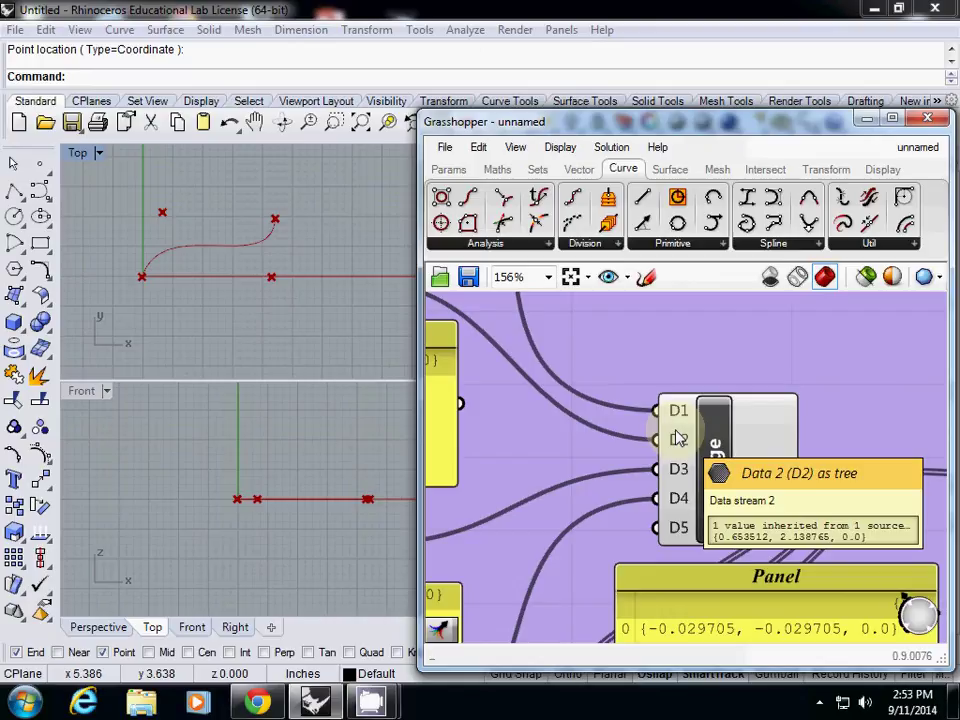
scroll(678, 438, down, 8)
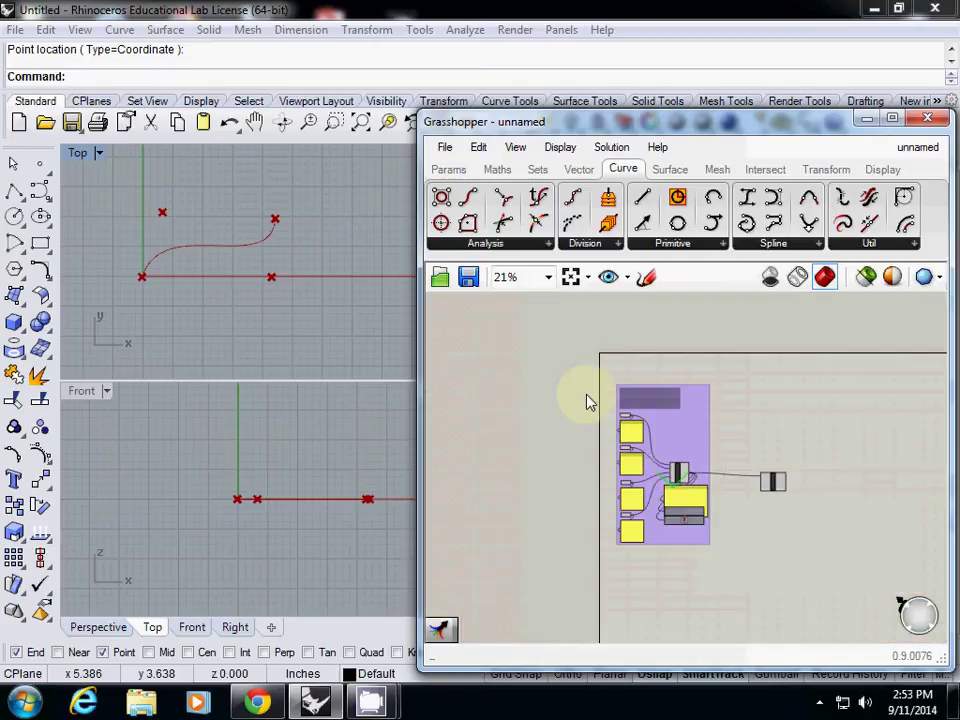
Duplicate the entire "Step1 collect points" group together with its Nurbs Curve and place the copy directly below the original.
drag(568, 370, 808, 567)
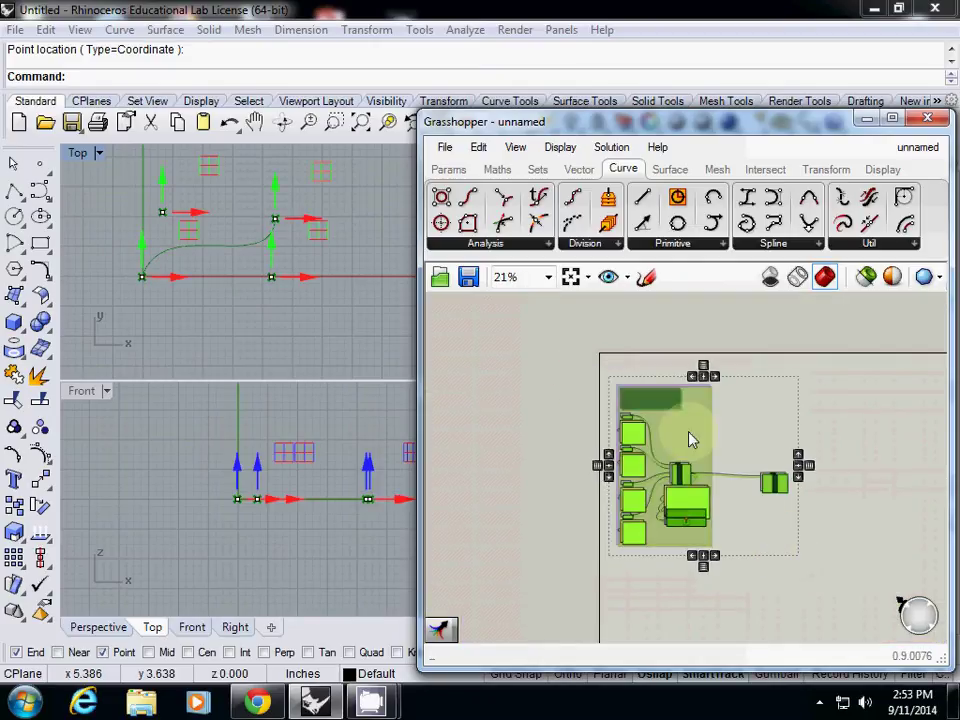
alt+drag(690, 440, 690, 615)
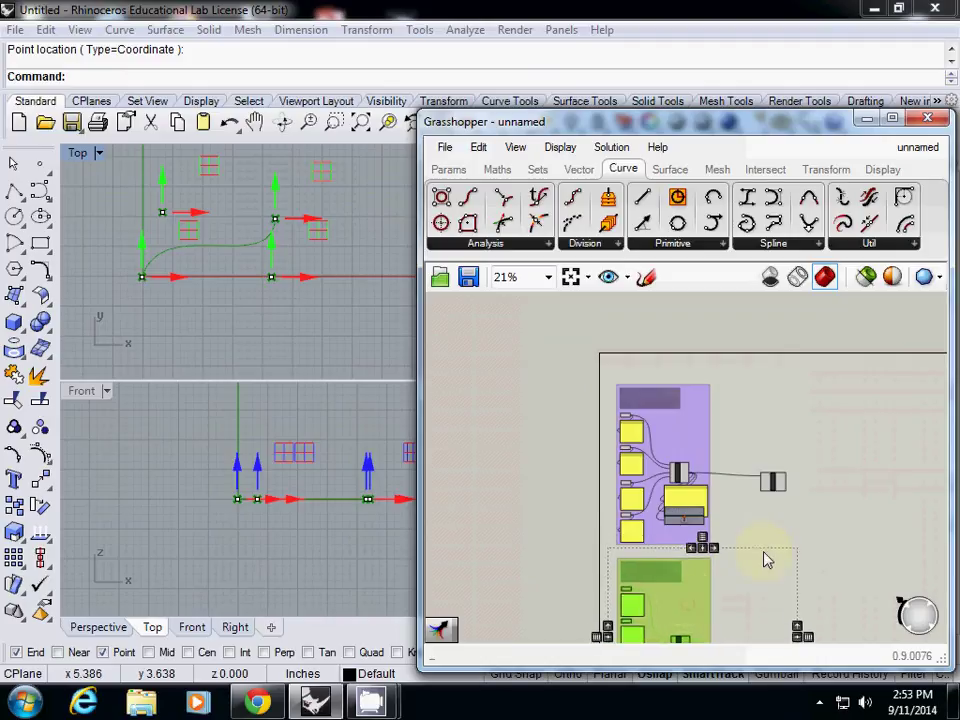
right_drag(764, 558, 789, 454)
scroll(660, 530, up, 3)
click(512, 472)
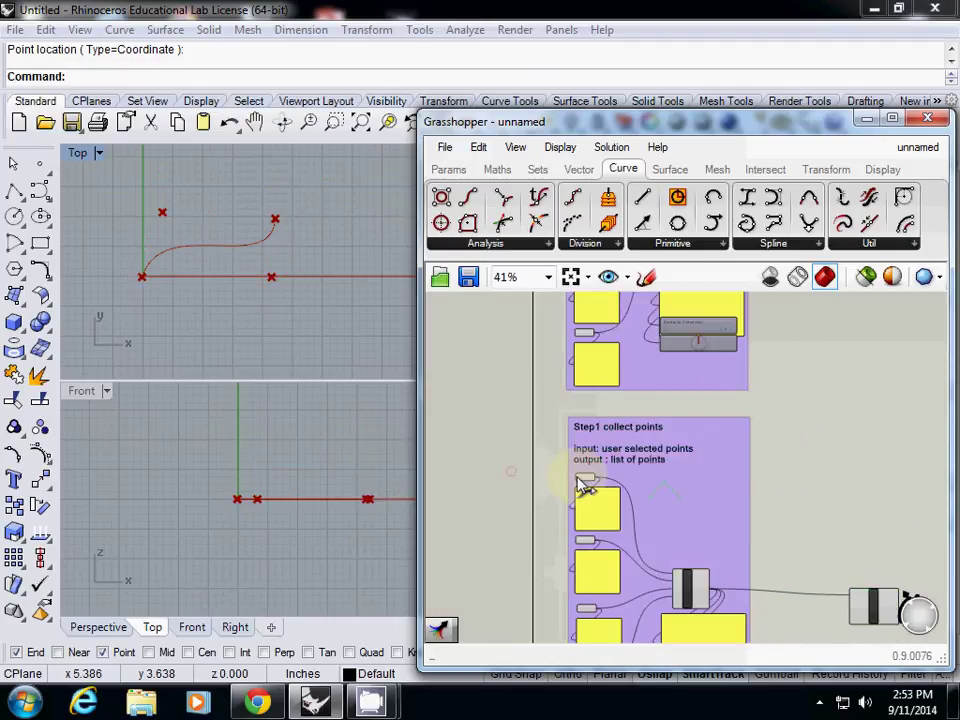
Set the copied group's first point at about (2.09, -2.68) and its second point at about (4.88, -2.80) in the Top view.
right_click(584, 484)
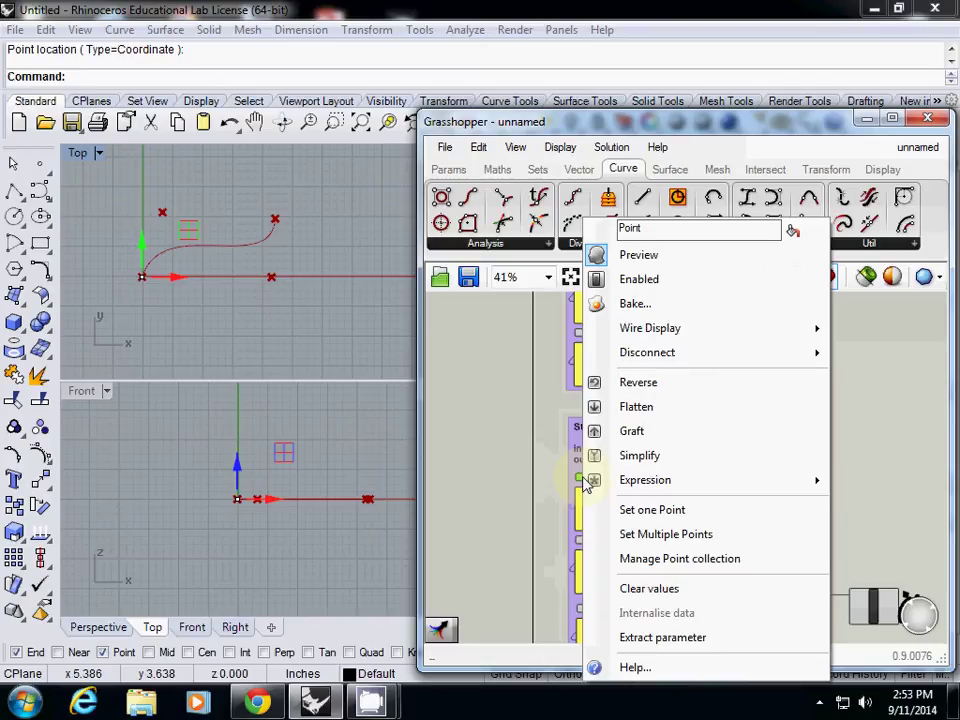
click(620, 509)
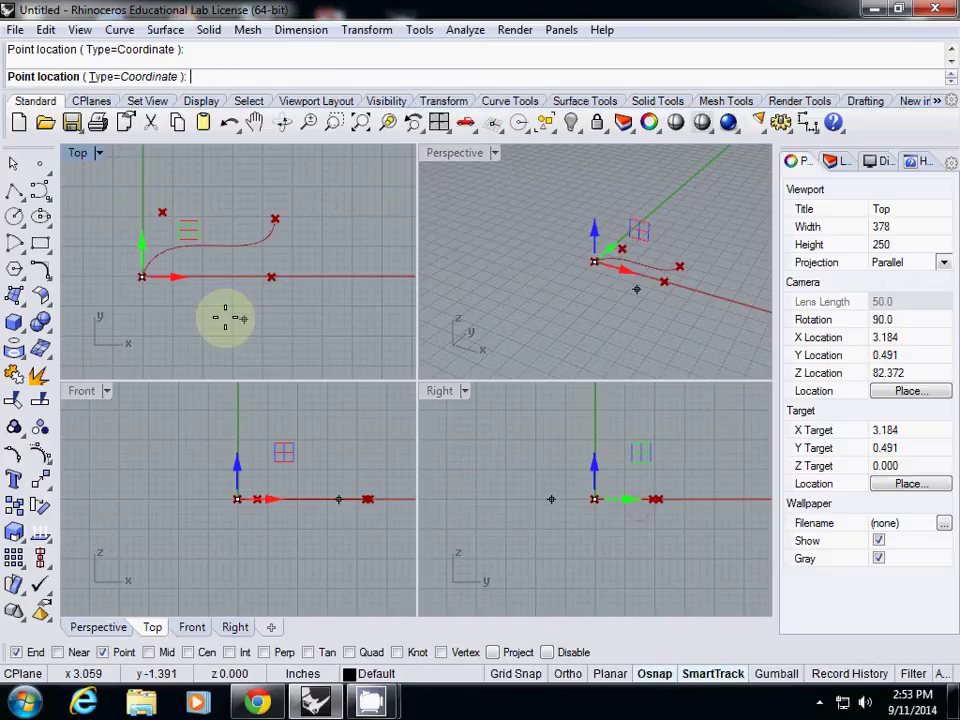
click(205, 355)
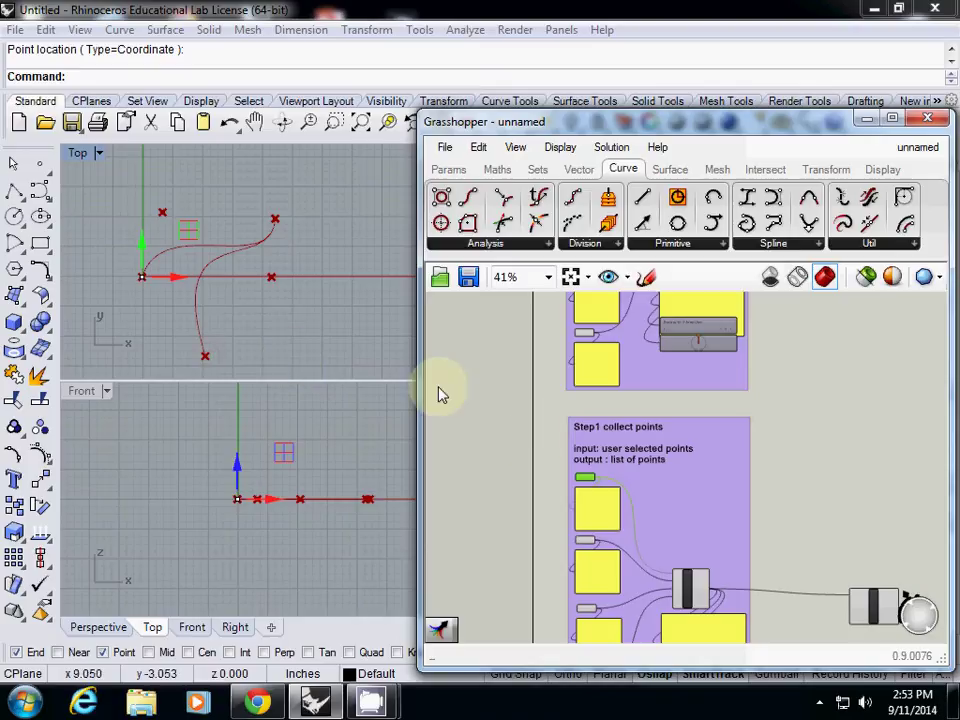
scroll(589, 553, up, 5)
right_click(590, 535)
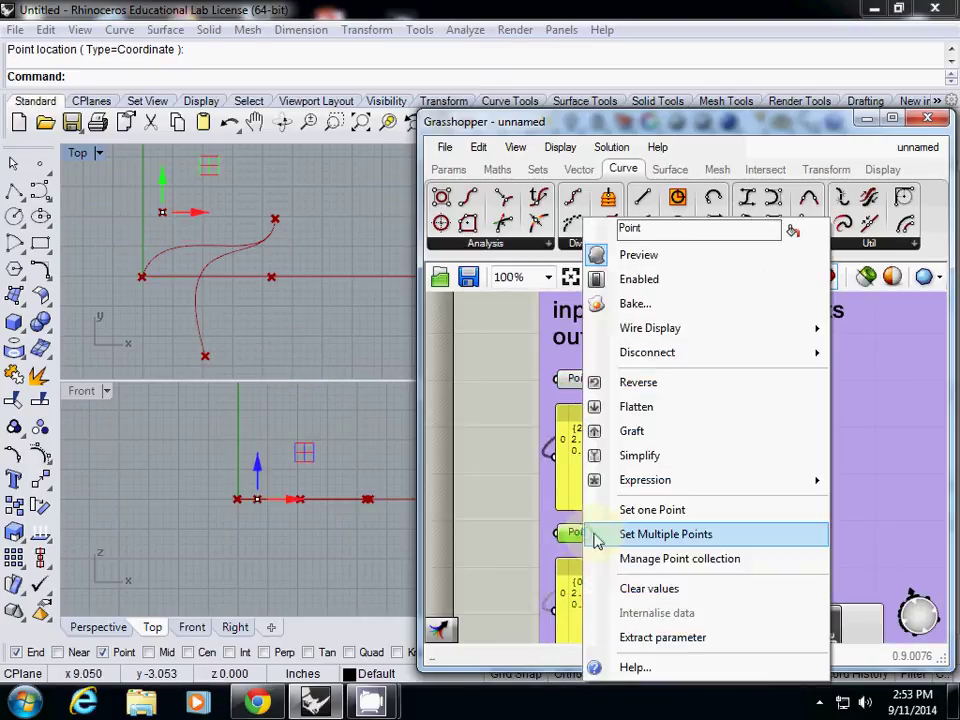
click(634, 510)
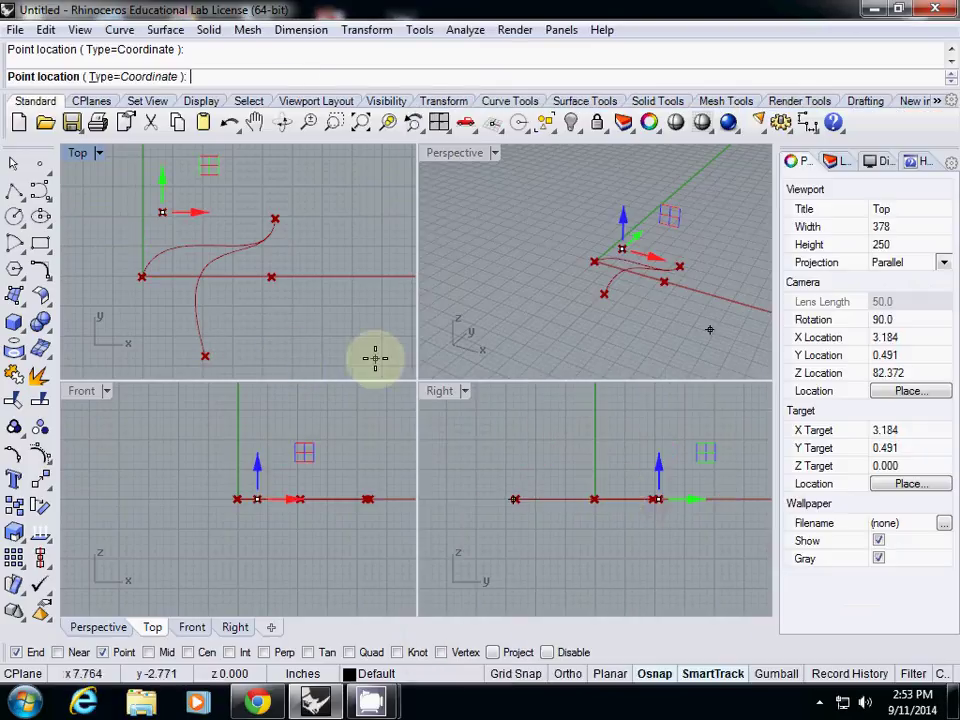
click(288, 359)
Set the copied group's third point at about (5.13, -0.86) and its fourth at about (7.76, -1.08) using Set Multiple Points.
right_drag(611, 531, 620, 384)
right_click(579, 547)
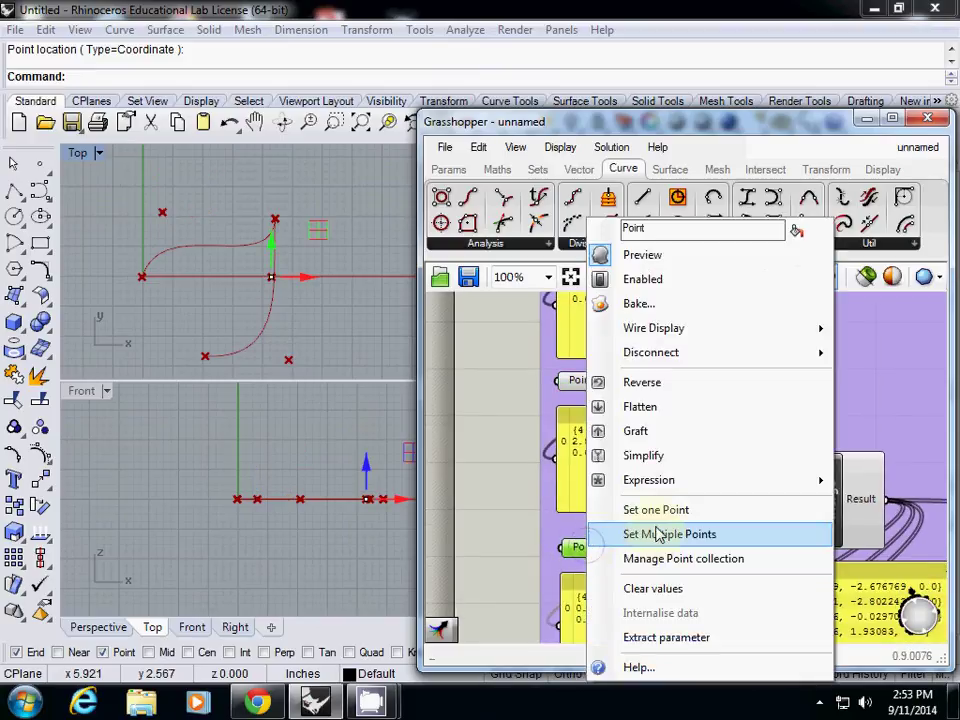
click(659, 535)
click(296, 301)
key(Return)
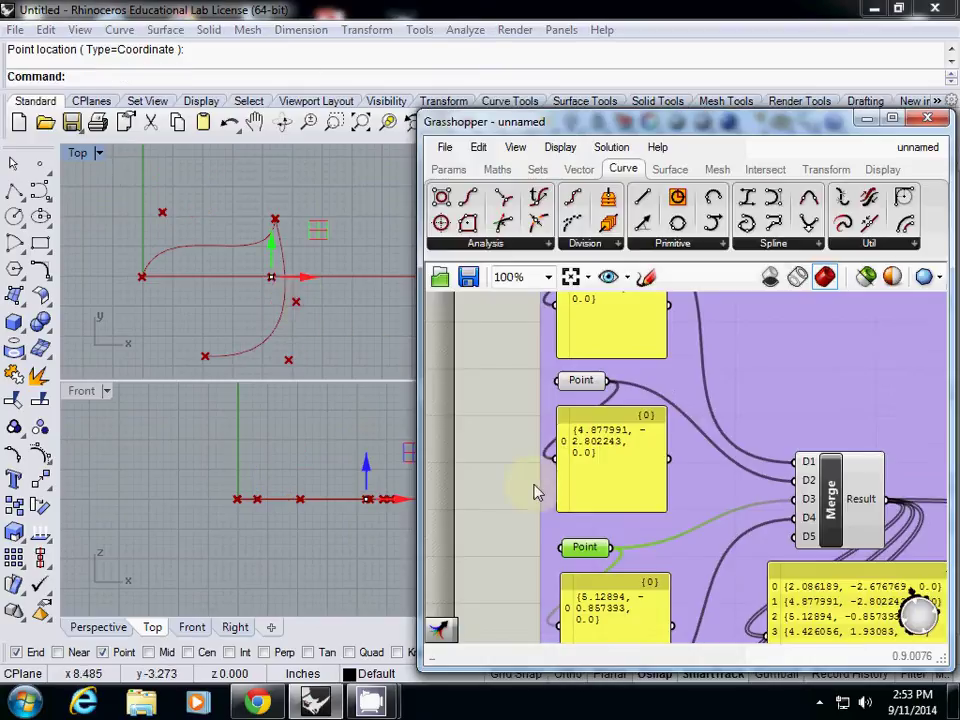
right_drag(535, 492, 592, 376)
click(591, 567)
right_click(597, 570)
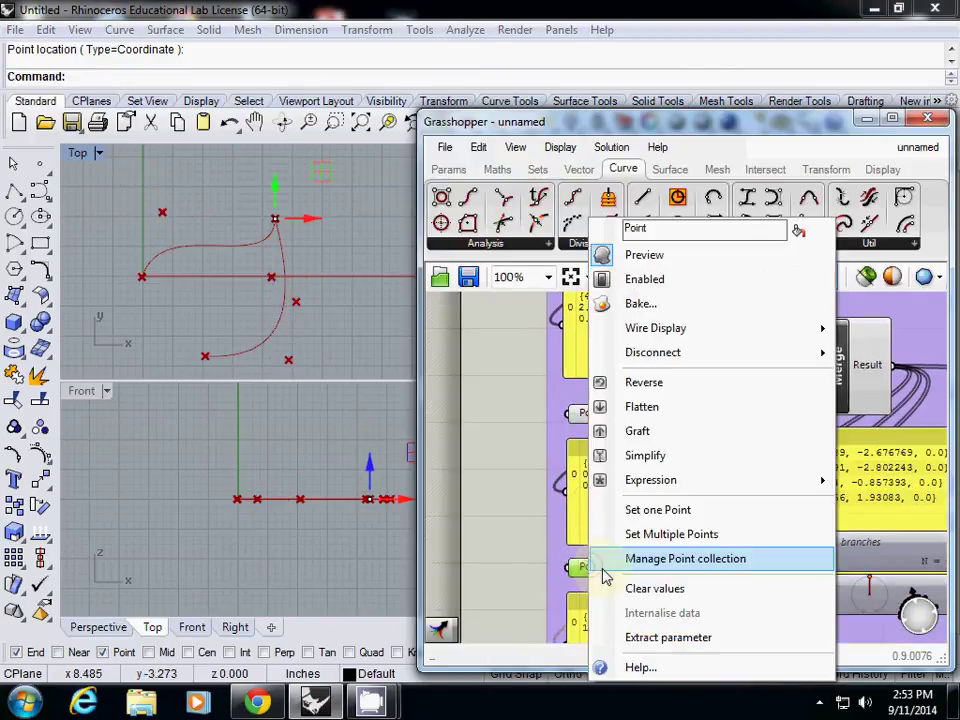
click(606, 533)
click(374, 308)
key(Return)
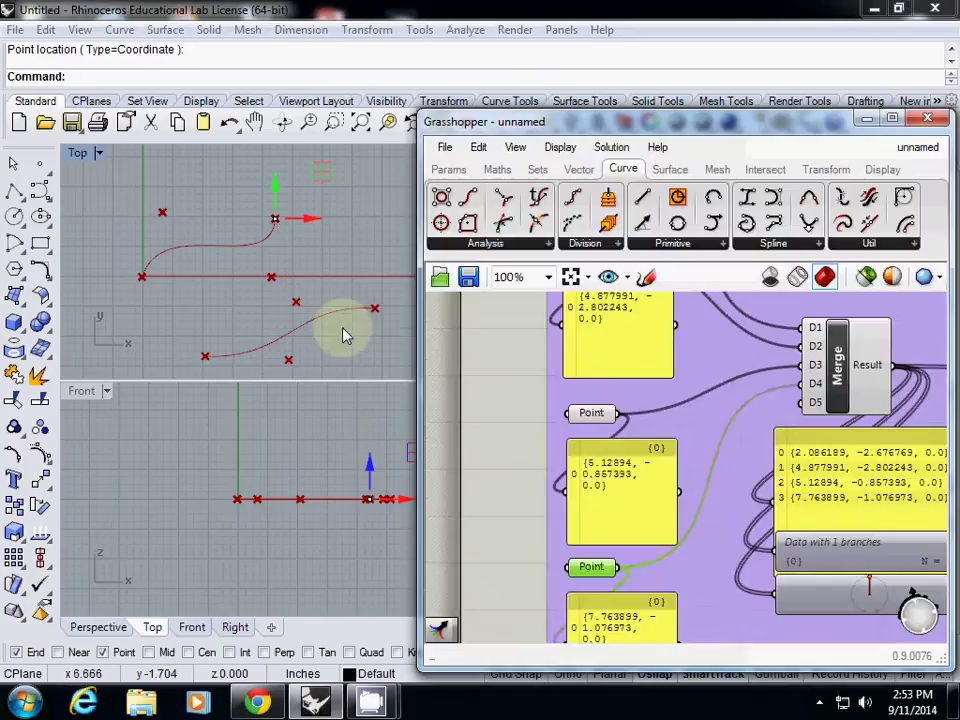
Move the copied Nurbs Curve component up so it sits directly below the original Nurbs Curve.
scroll(602, 476, down, 5)
right_drag(767, 392, 670, 487)
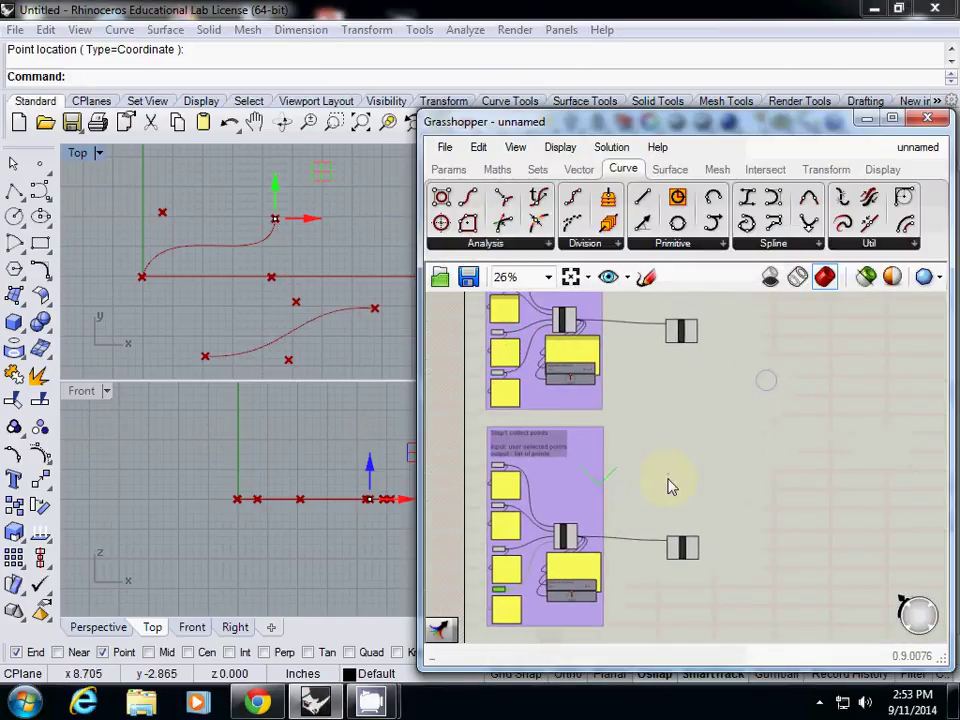
drag(686, 549, 686, 370)
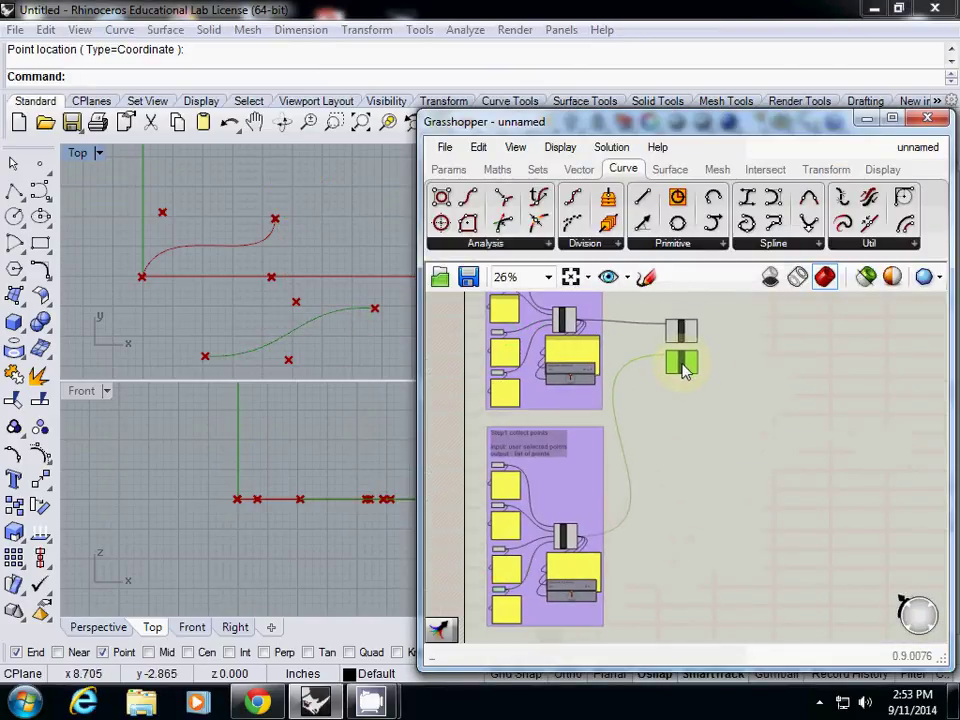
scroll(720, 385, up, 5)
right_drag(692, 392, 732, 430)
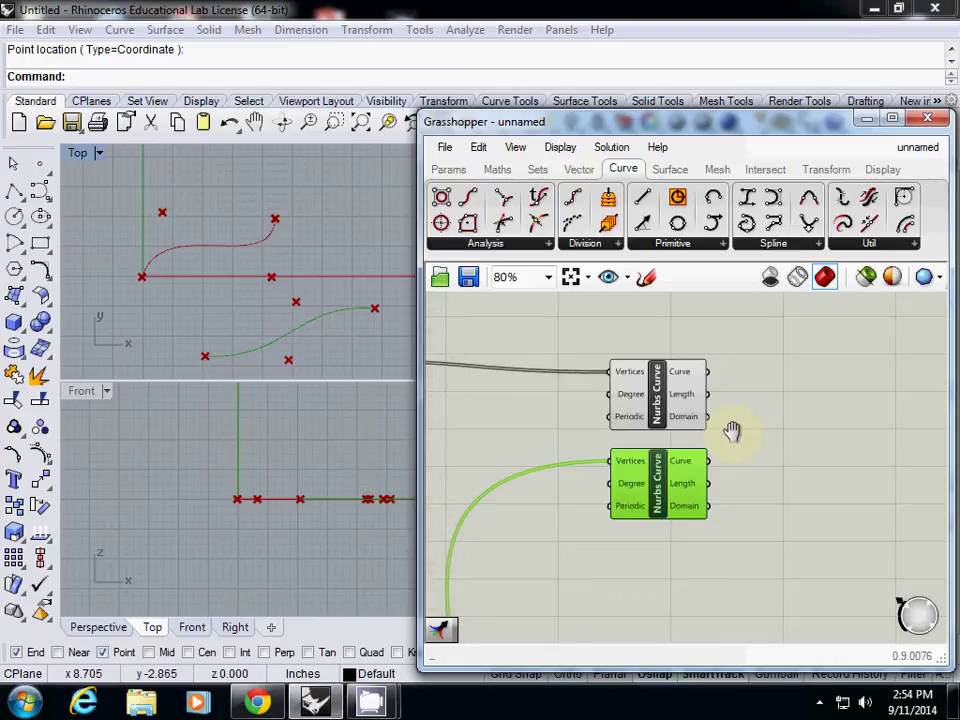
scroll(729, 440, up, 5)
scroll(669, 471, down, 10)
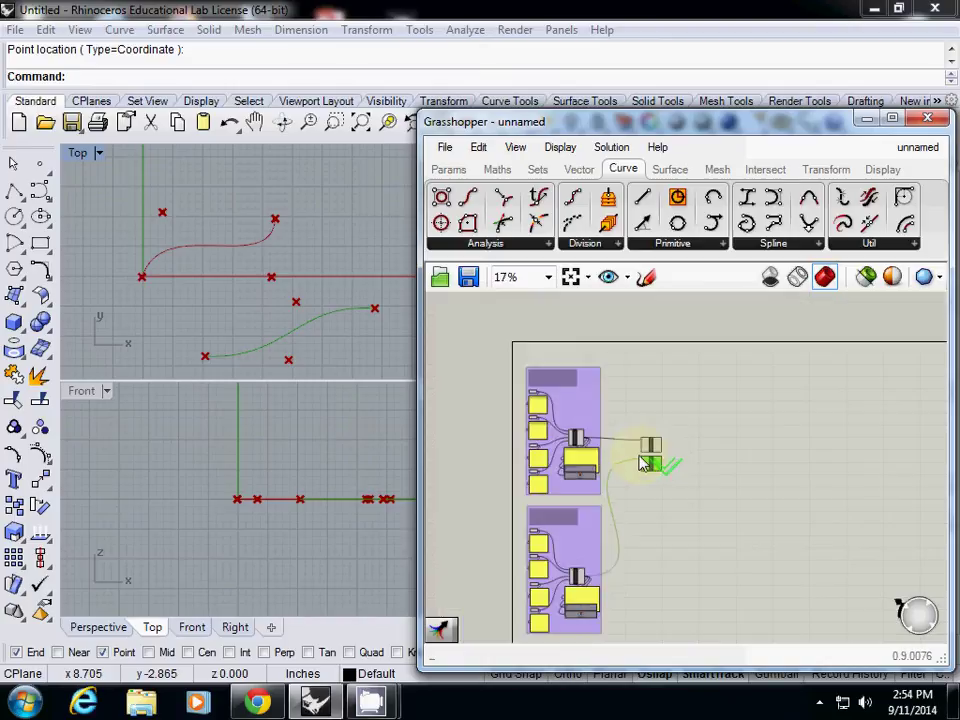
Save the Grasshopper definition to the Desktop as "surface demo".
scroll(635, 430, up, 3)
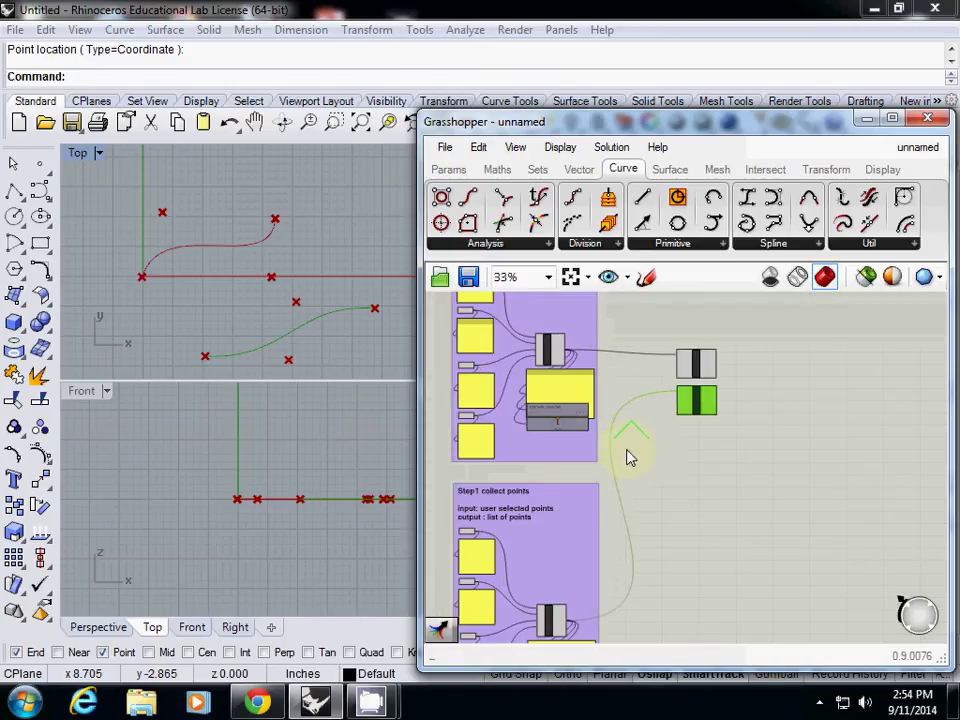
right_drag(632, 450, 670, 575)
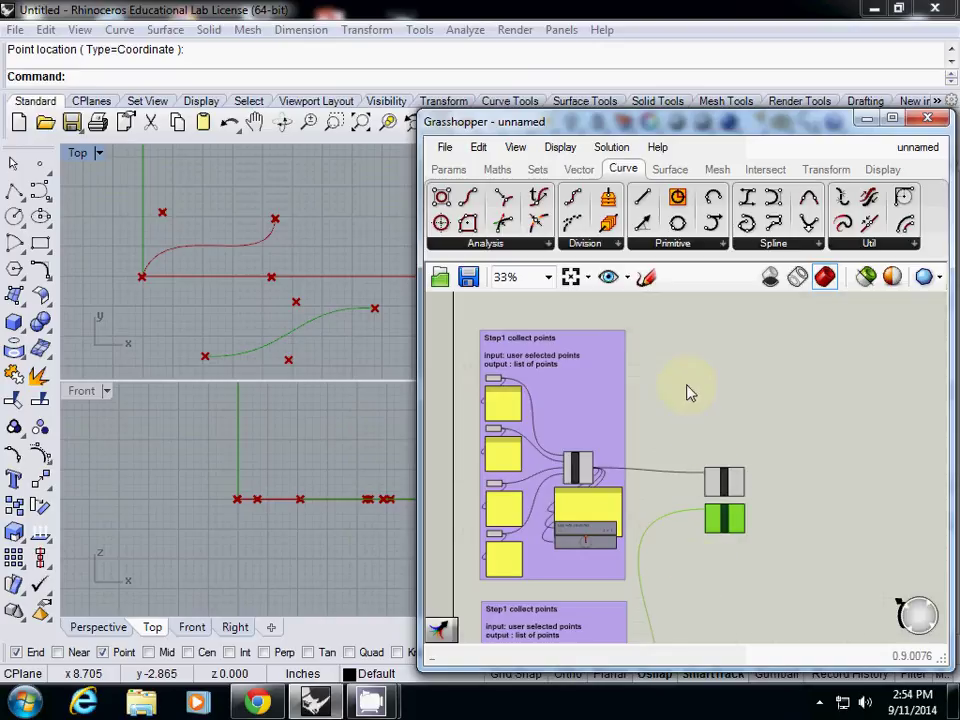
click(445, 147)
click(448, 250)
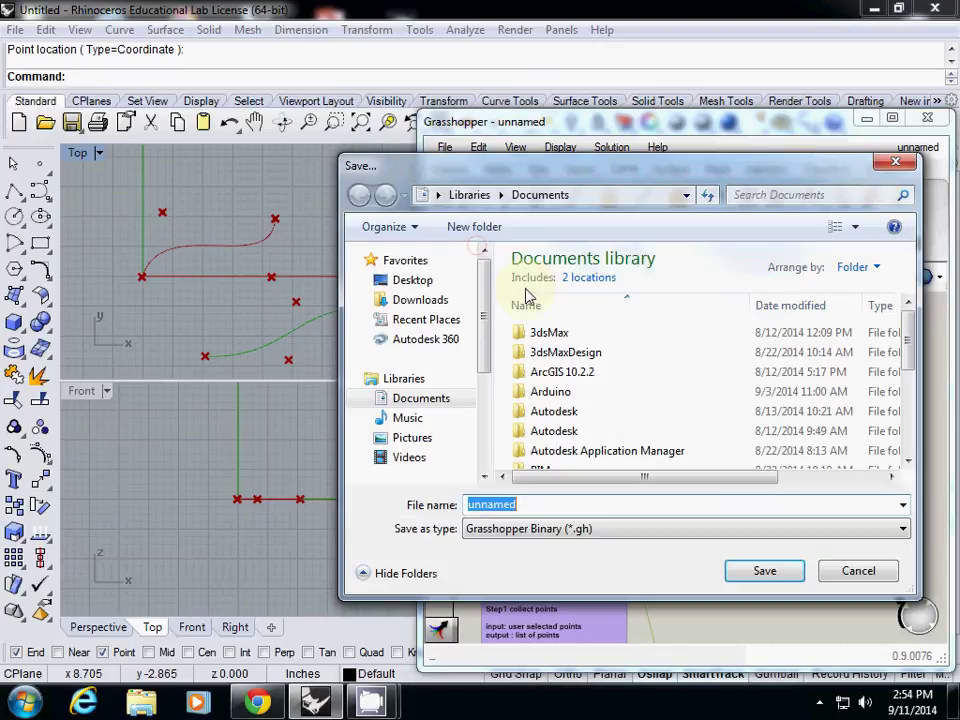
click(413, 281)
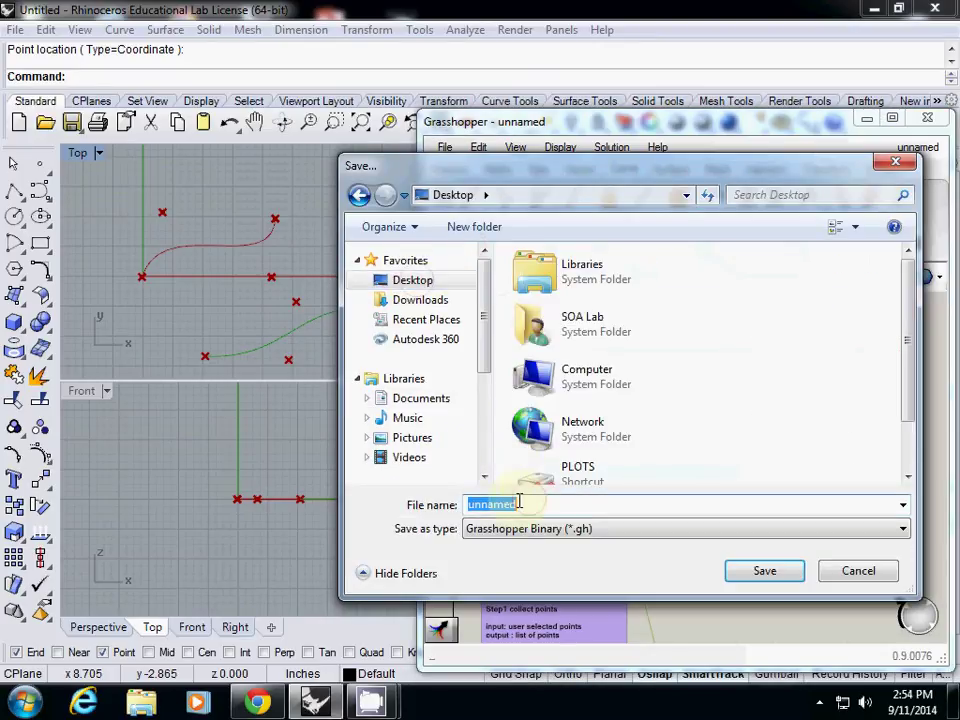
text(surface demo)
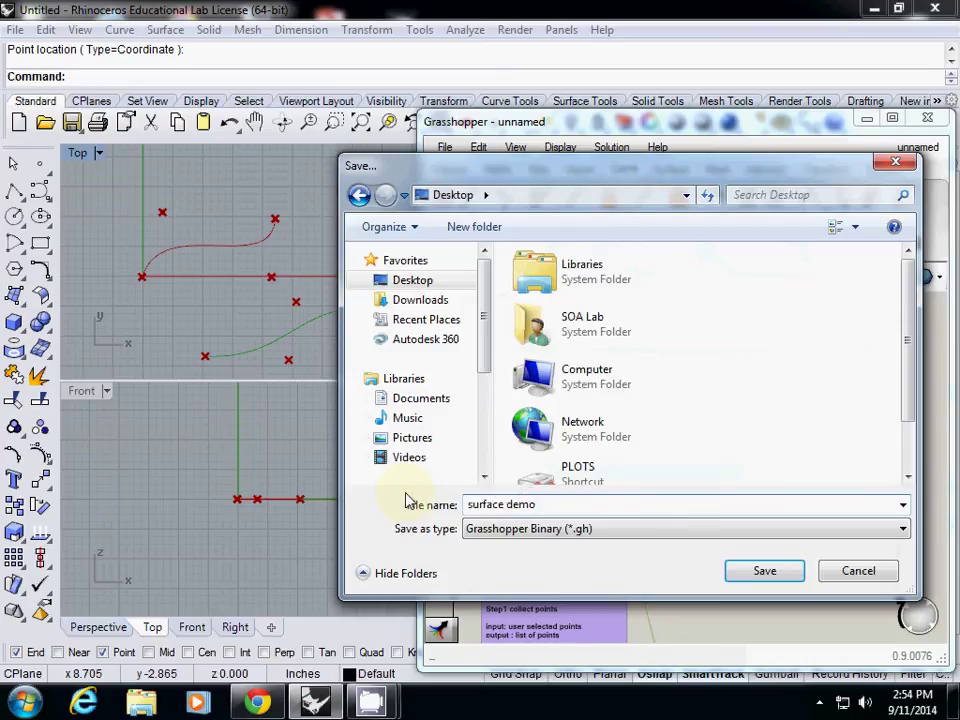
key(Return)
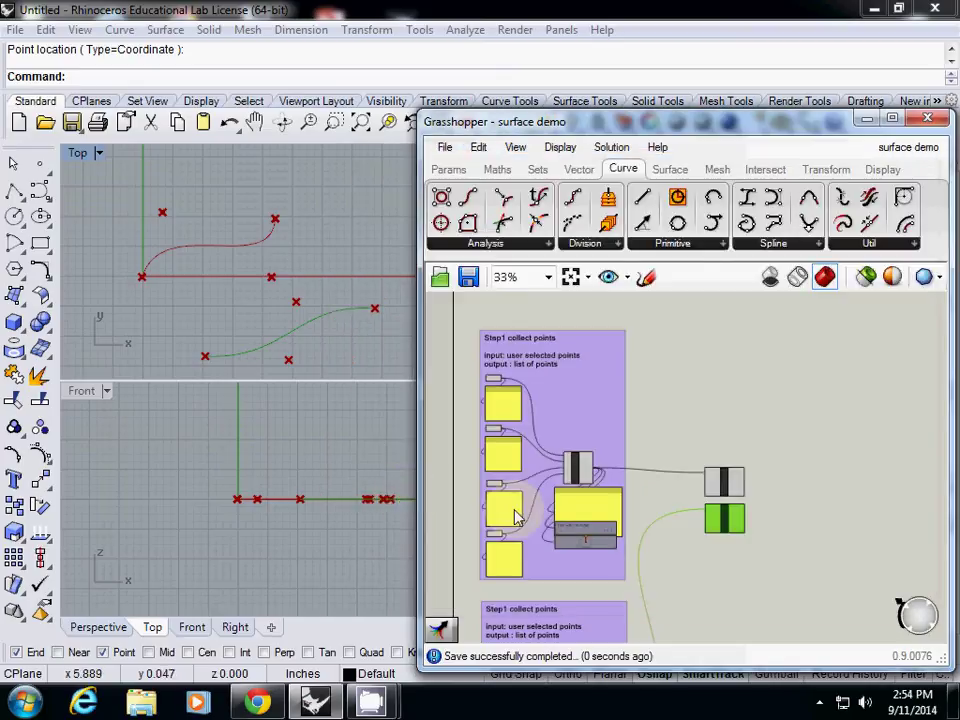
Add a Loft component beside the two Nurbs Curves and connect both Curve outputs to its Curves input.
right_drag(666, 403, 671, 358)
scroll(695, 445, up, 6)
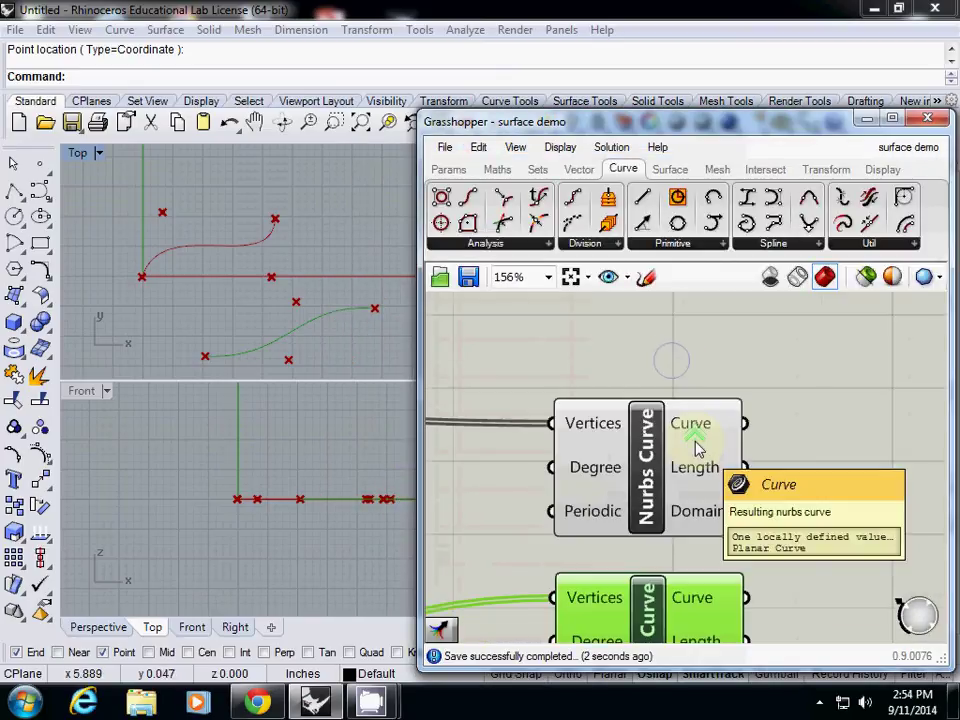
click(670, 170)
click(699, 245)
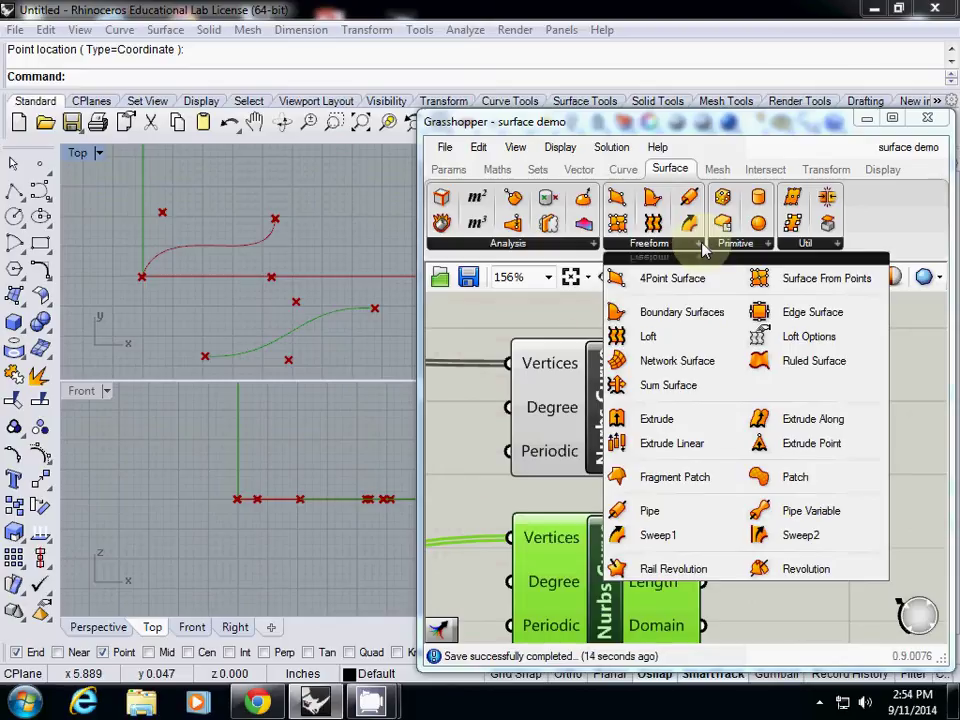
click(668, 335)
scroll(752, 457, down, 3)
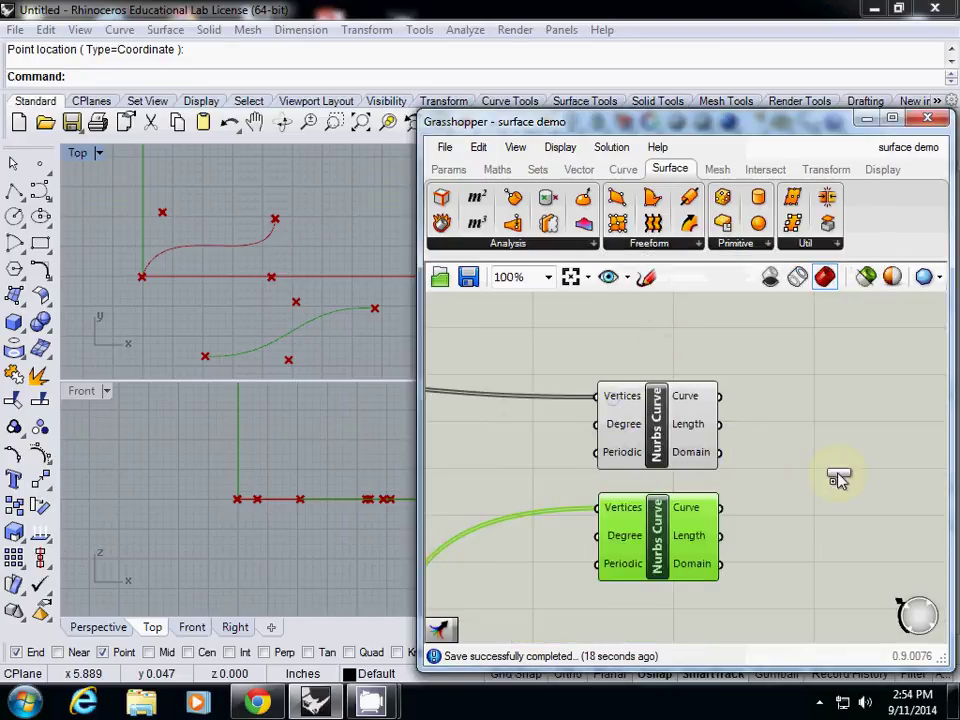
click(880, 466)
right_drag(825, 510, 683, 488)
drag(750, 445, 830, 389)
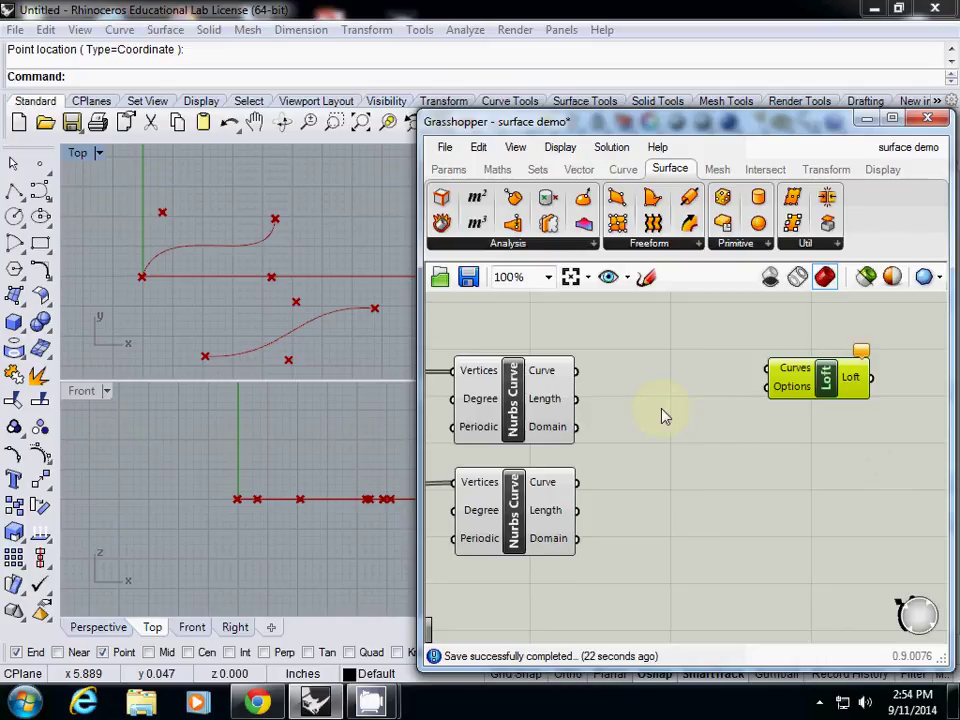
drag(577, 371, 768, 370)
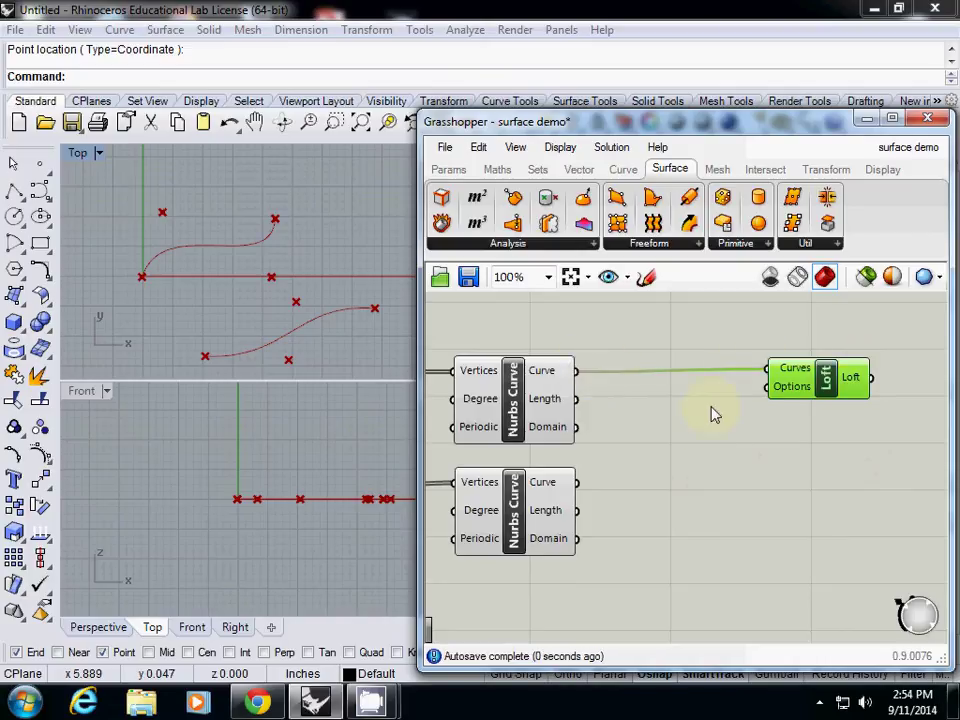
drag(577, 482, 768, 372)
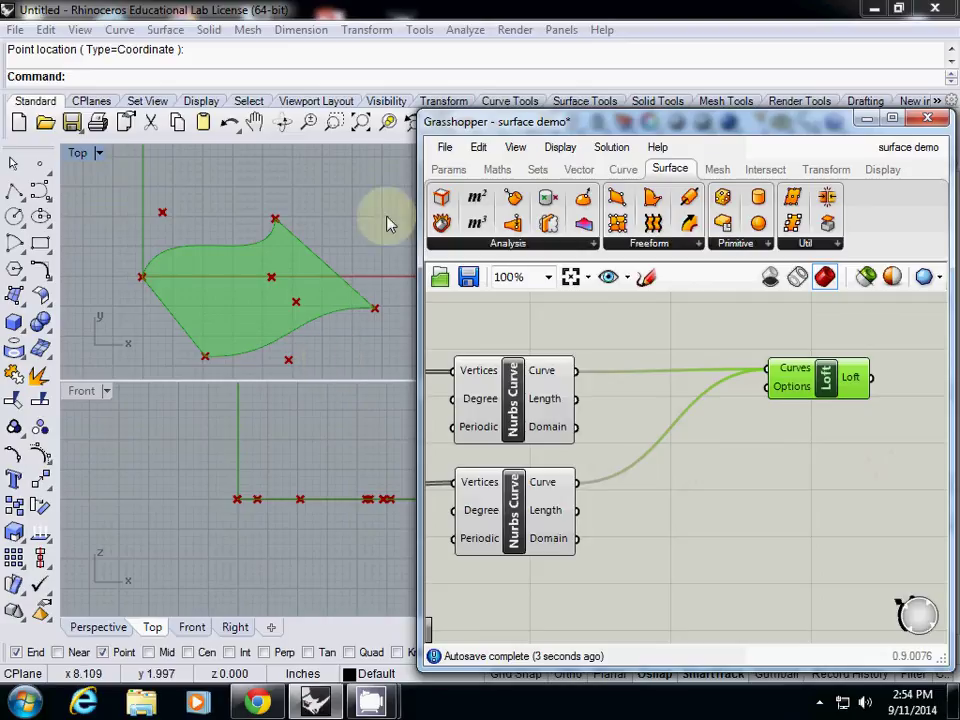
Compare the loft in the Rhino viewports using the no-preview, wireframe and shaded preview modes.
click(770, 280)
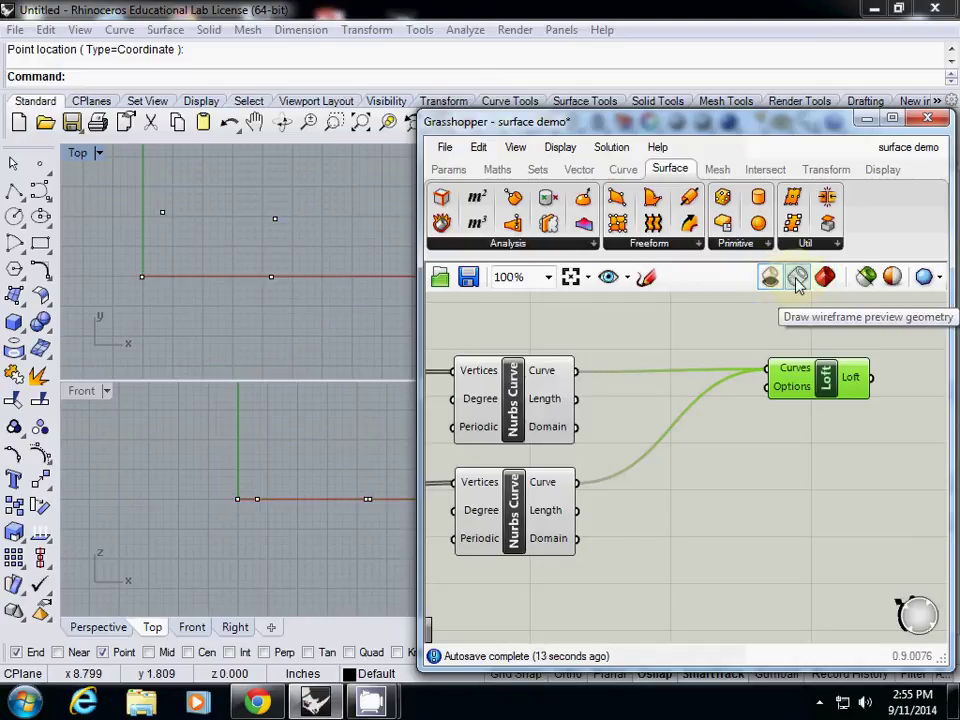
click(797, 280)
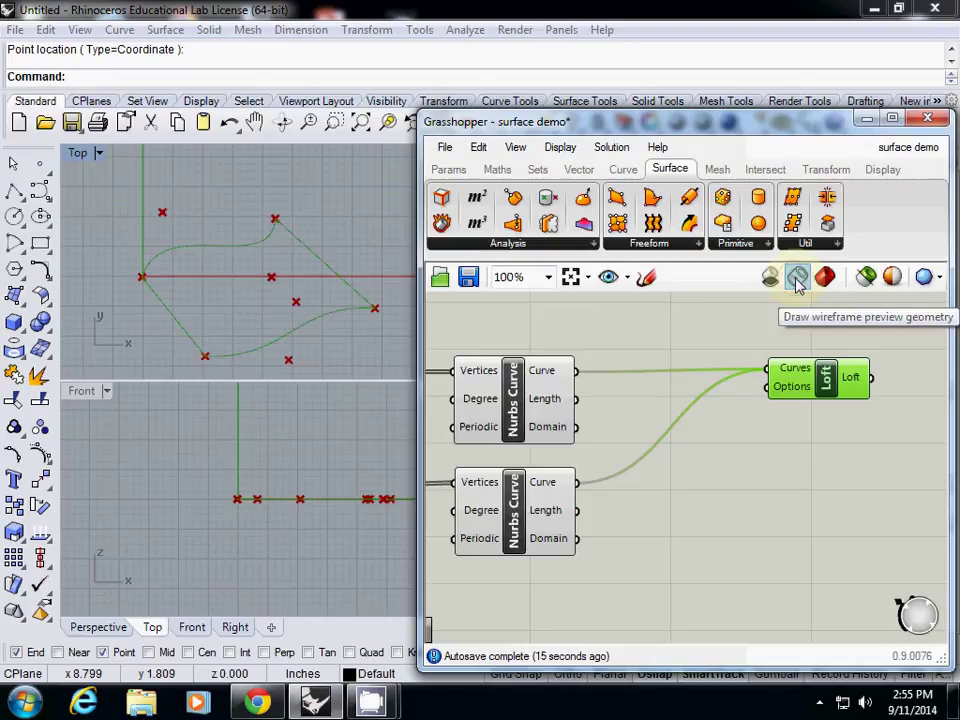
click(824, 280)
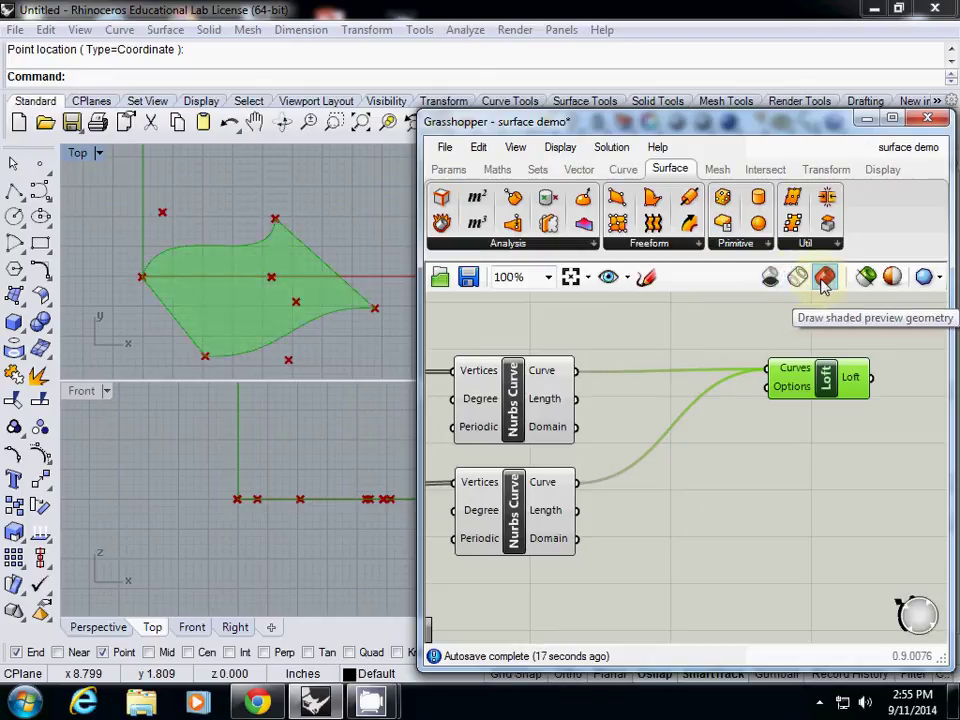
click(797, 278)
click(822, 280)
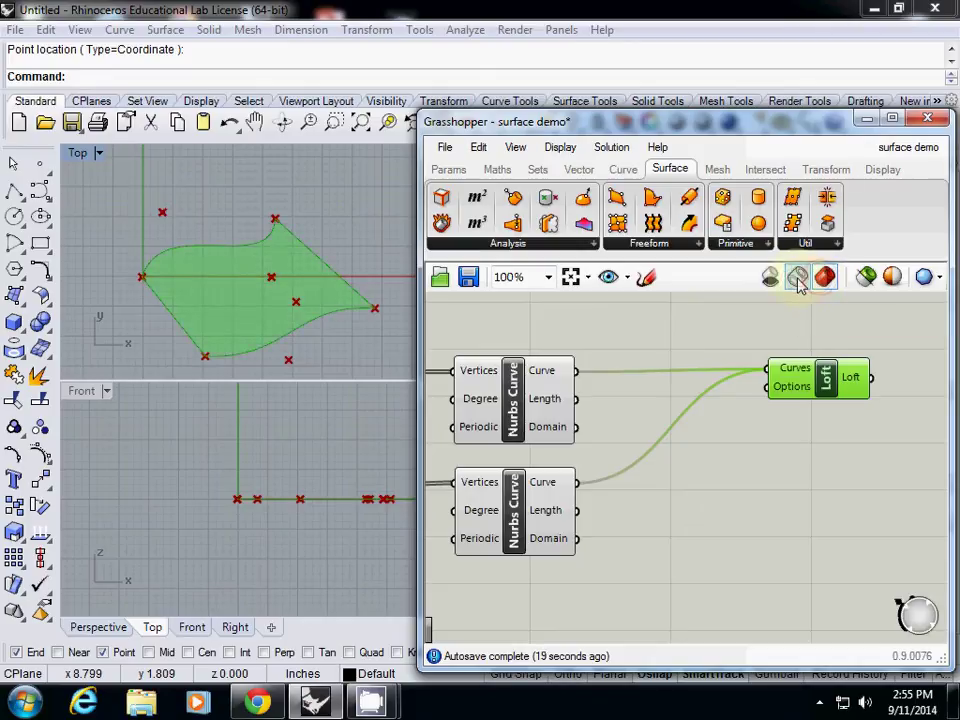
click(798, 280)
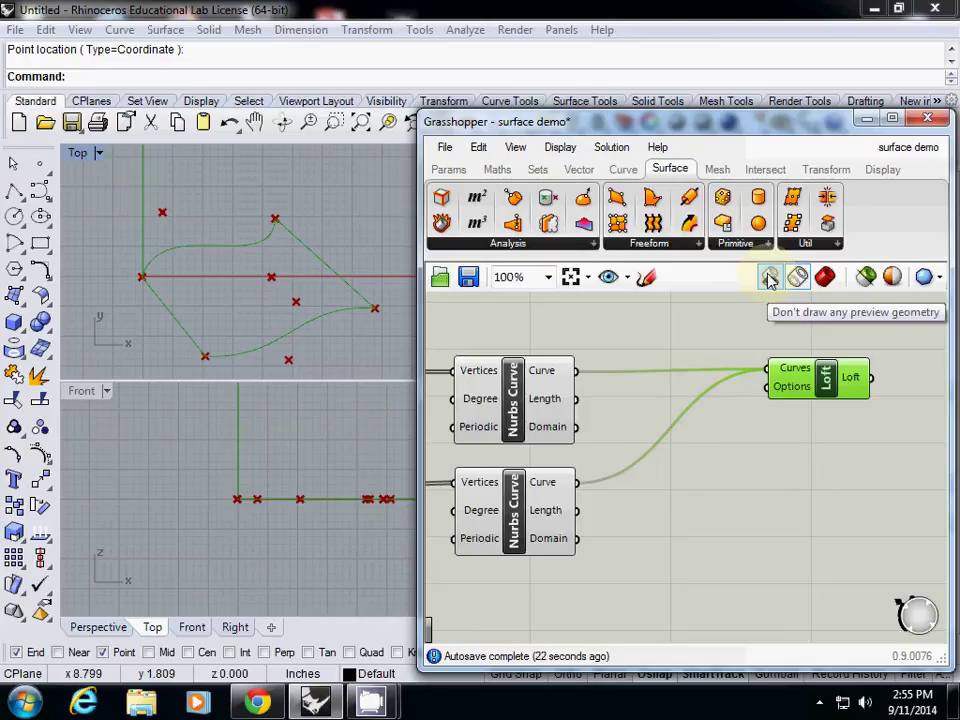
Turn off the preview geometry, delete the four original Rhino points in the Top view, and restore the shaded preview.
click(769, 280)
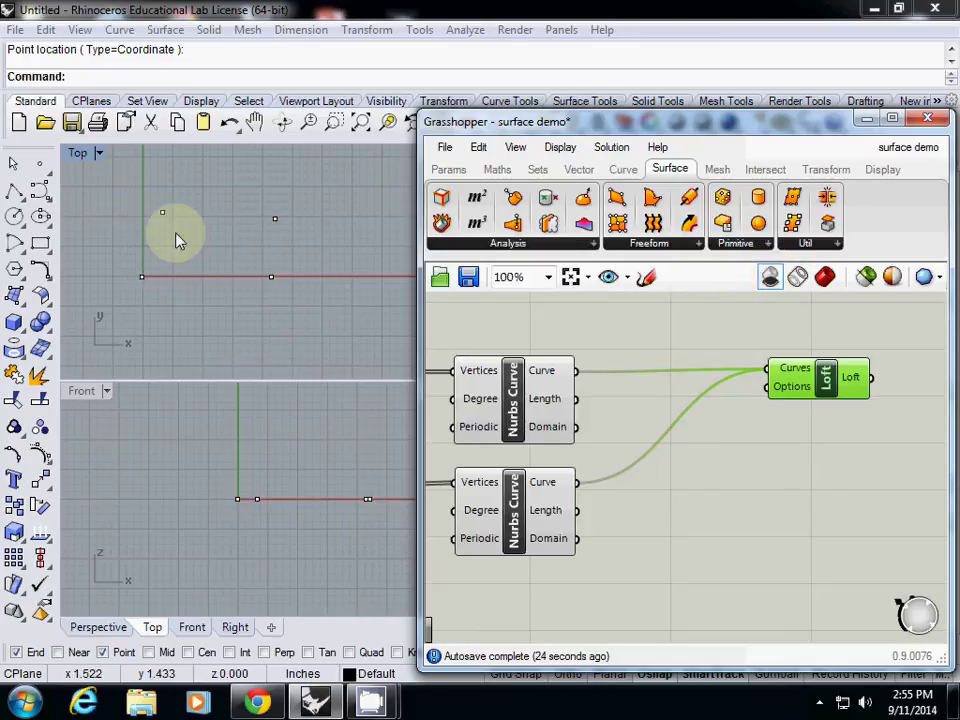
drag(138, 188, 332, 322)
key(Delete)
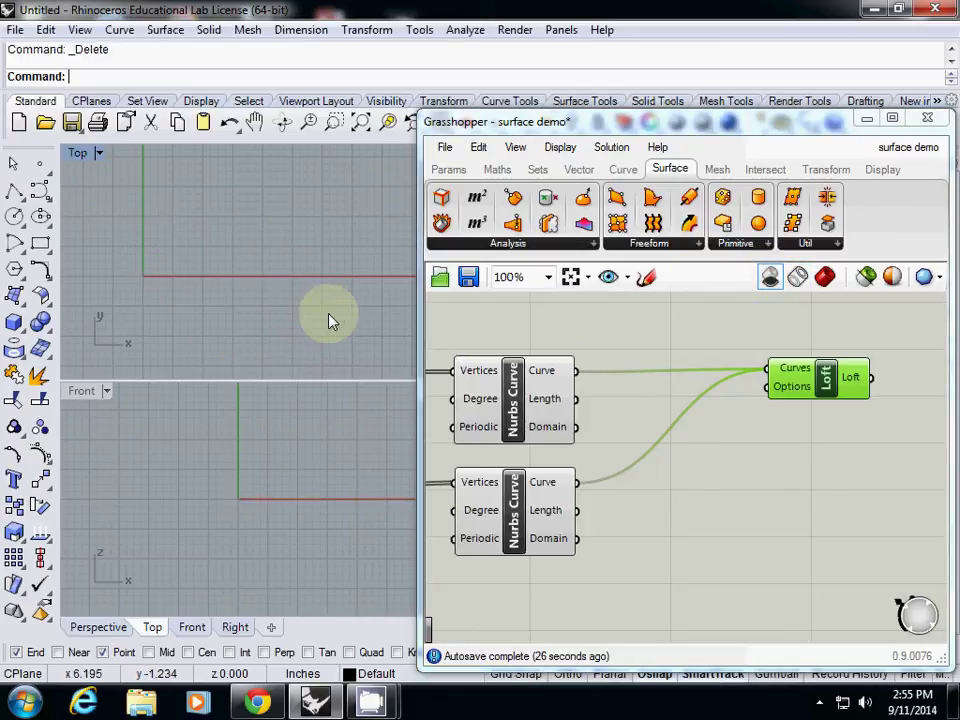
click(825, 278)
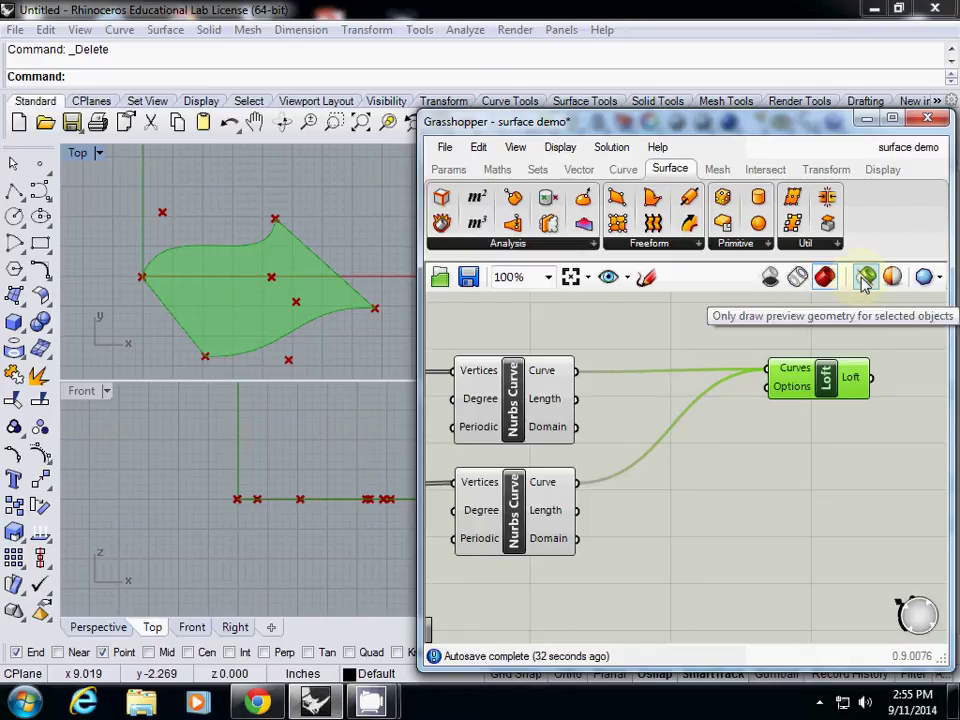
Restrict the preview to selected objects and check each Nurbs Curve and the Loft by selecting them in turn.
click(866, 280)
click(518, 389)
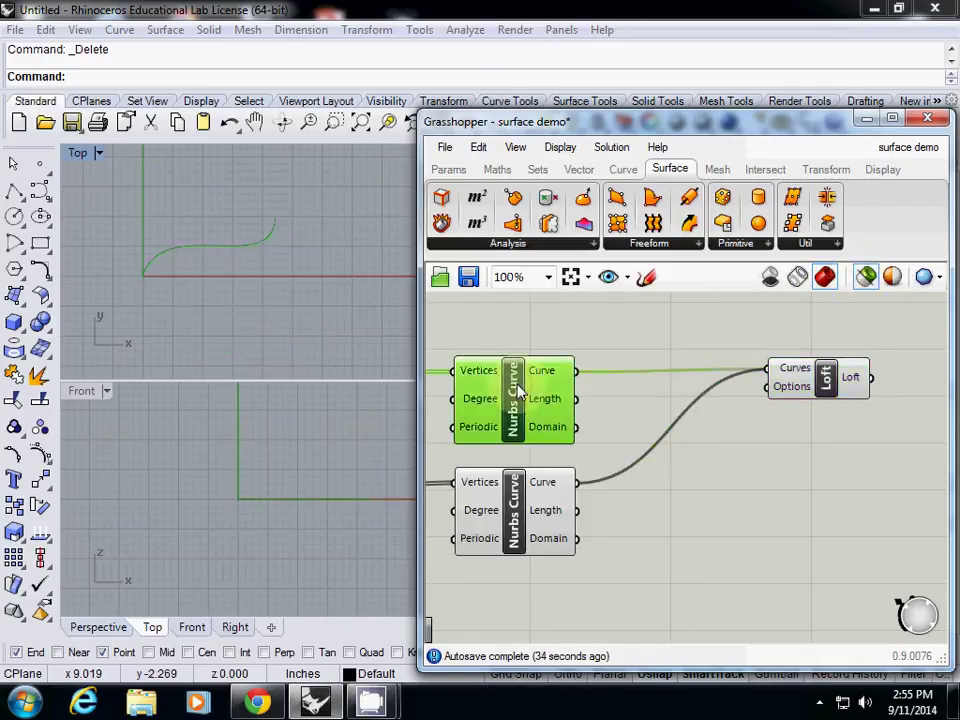
click(514, 505)
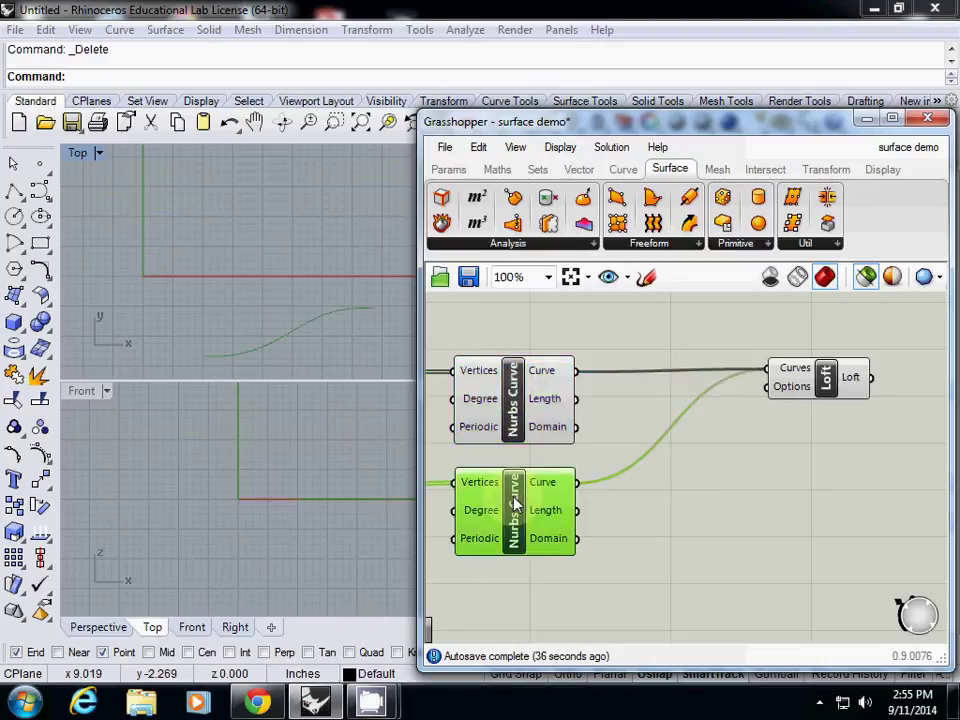
click(818, 388)
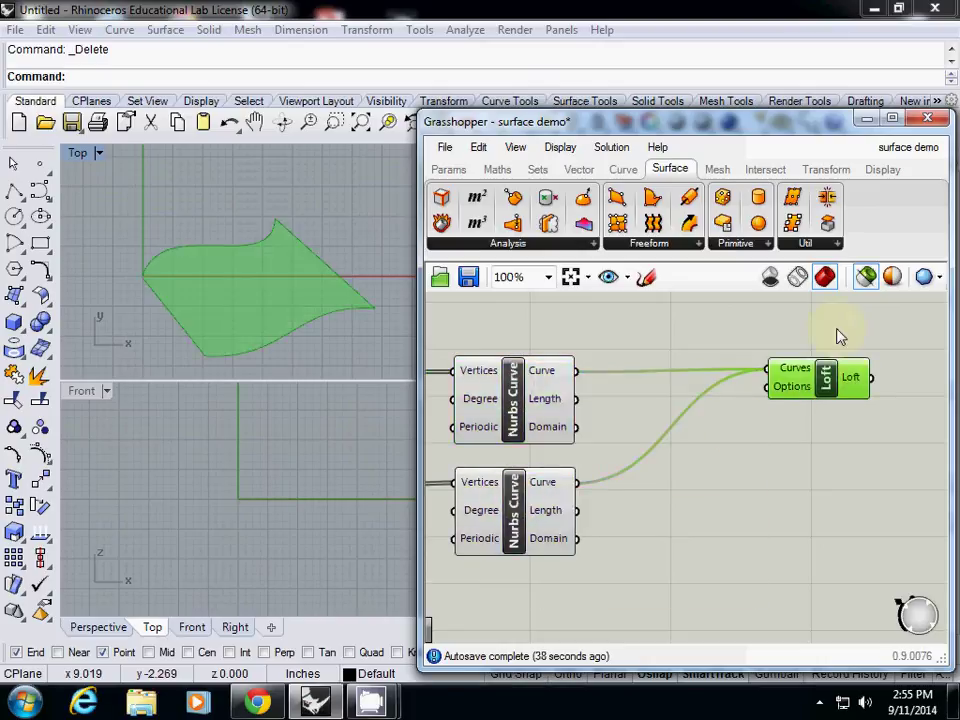
click(893, 277)
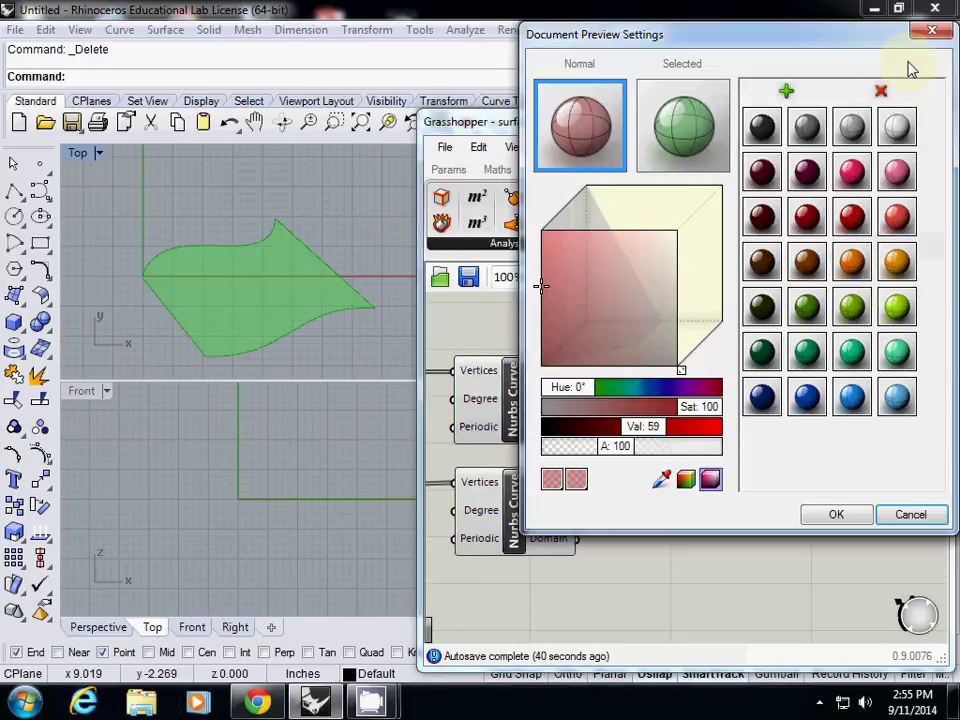
click(932, 30)
Bake the Loft surface into Rhino on Layer 01.
right_drag(716, 349, 618, 340)
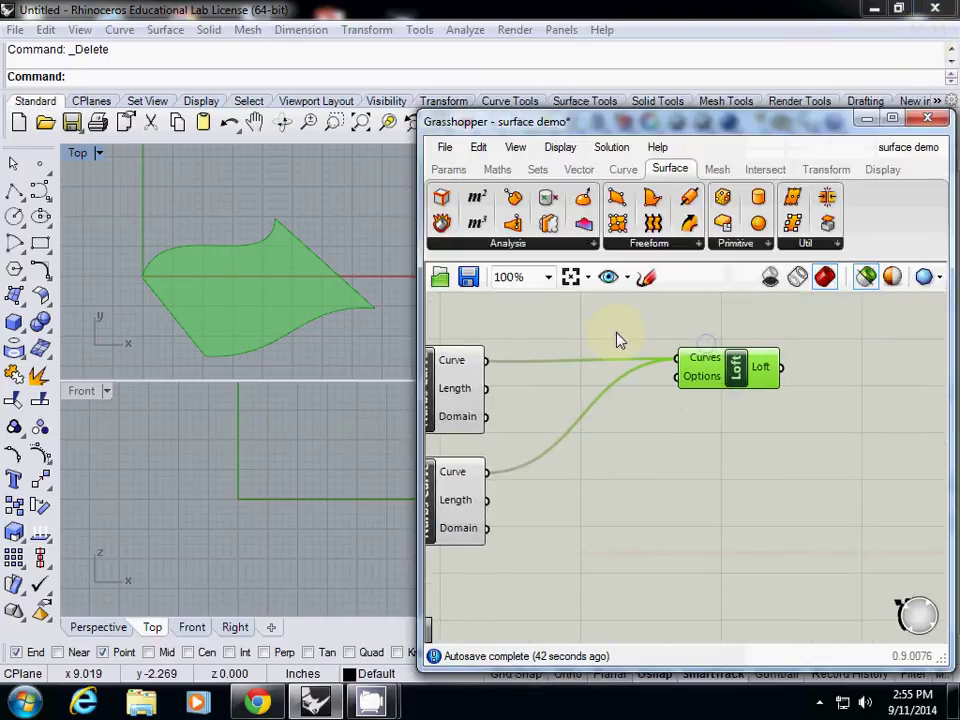
right_click(730, 375)
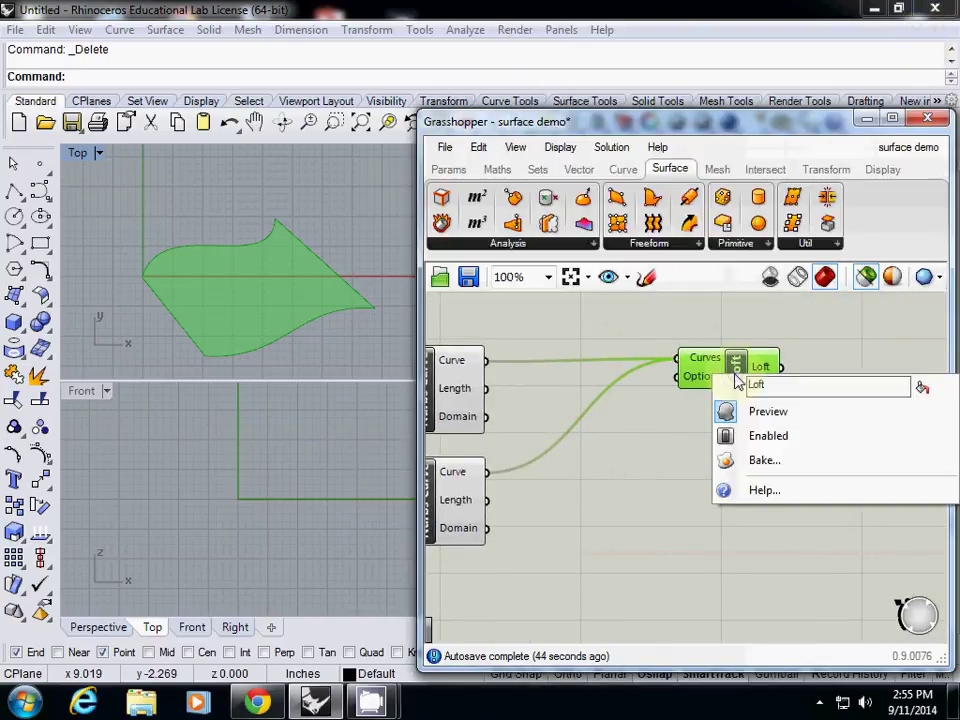
click(765, 409)
right_click(728, 367)
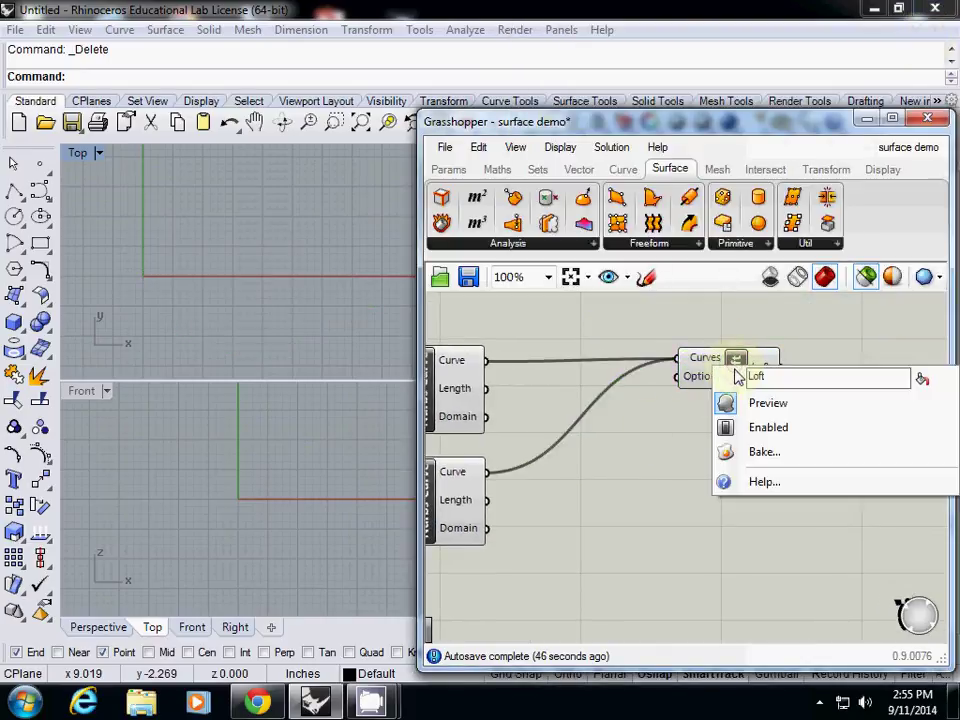
click(763, 453)
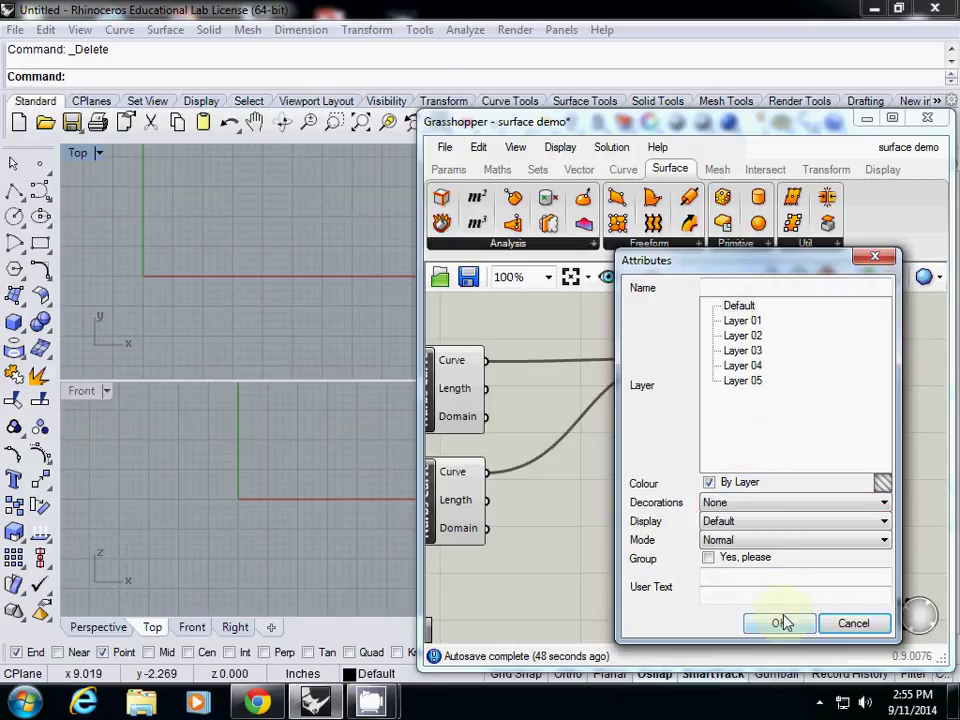
click(746, 322)
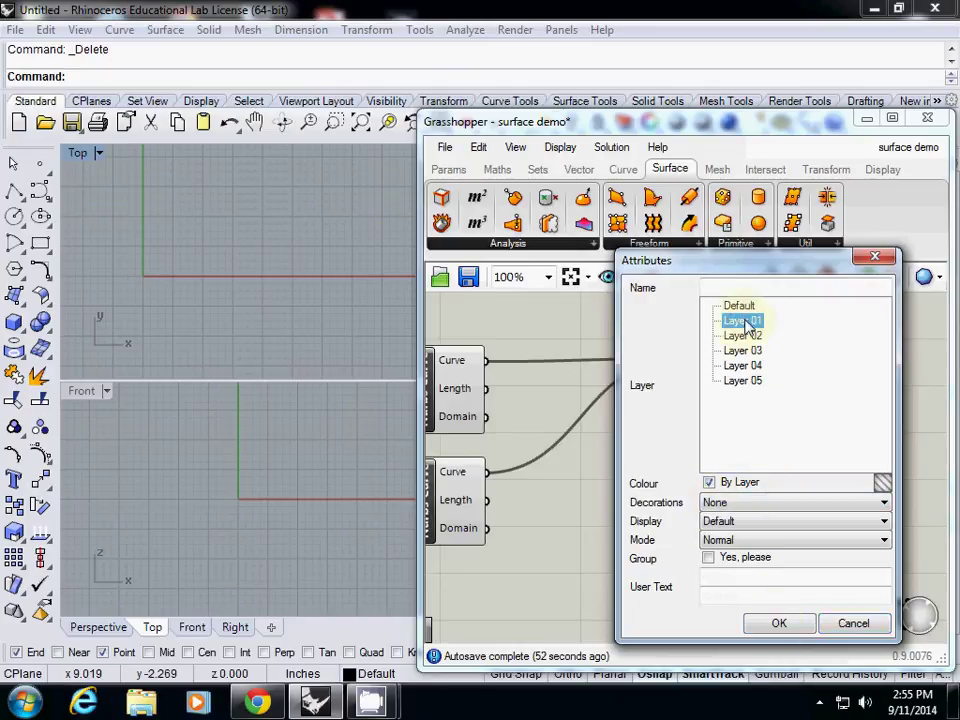
click(780, 624)
right_drag(321, 289, 279, 261)
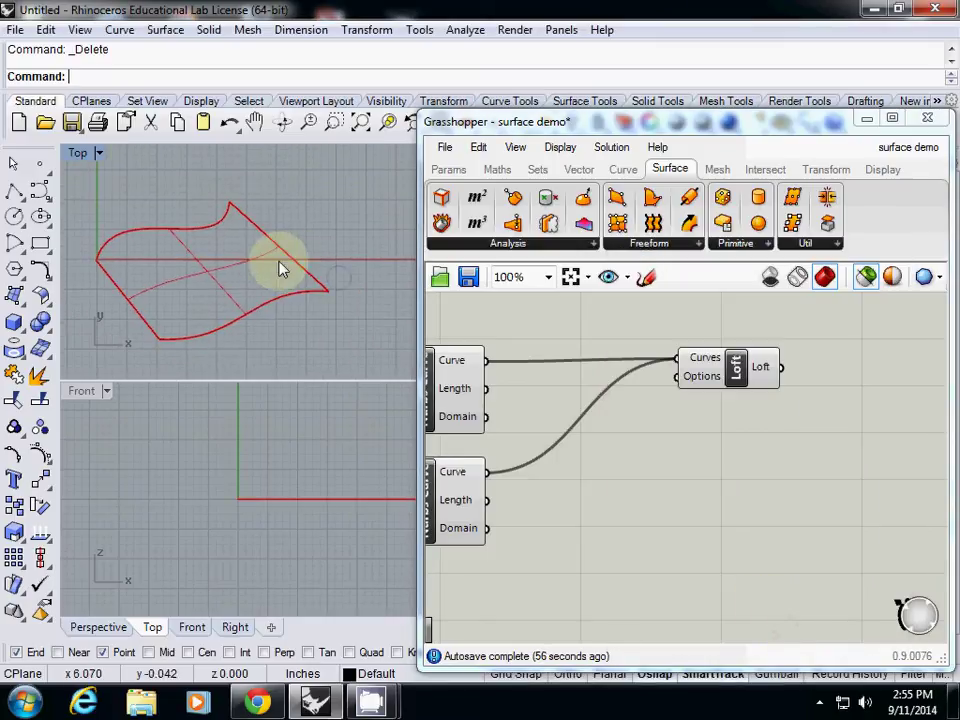
Move the baked surface a short distance toward negative X in the Top view and delete it.
click(243, 263)
scroll(245, 268, down, 5)
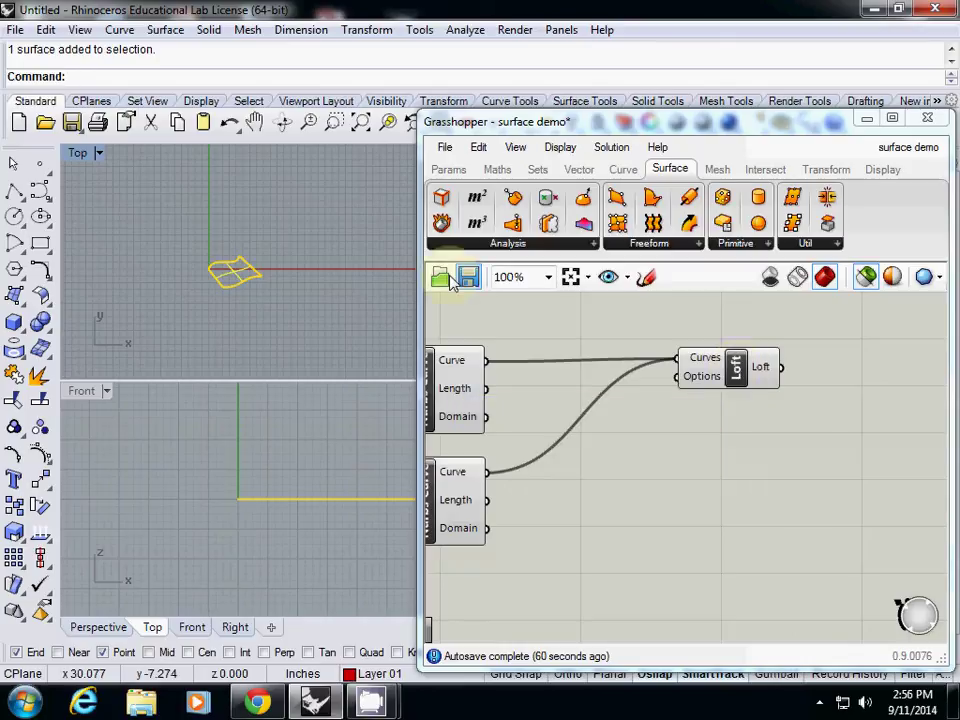
drag(245, 274, 220, 270)
click(224, 326)
click(223, 268)
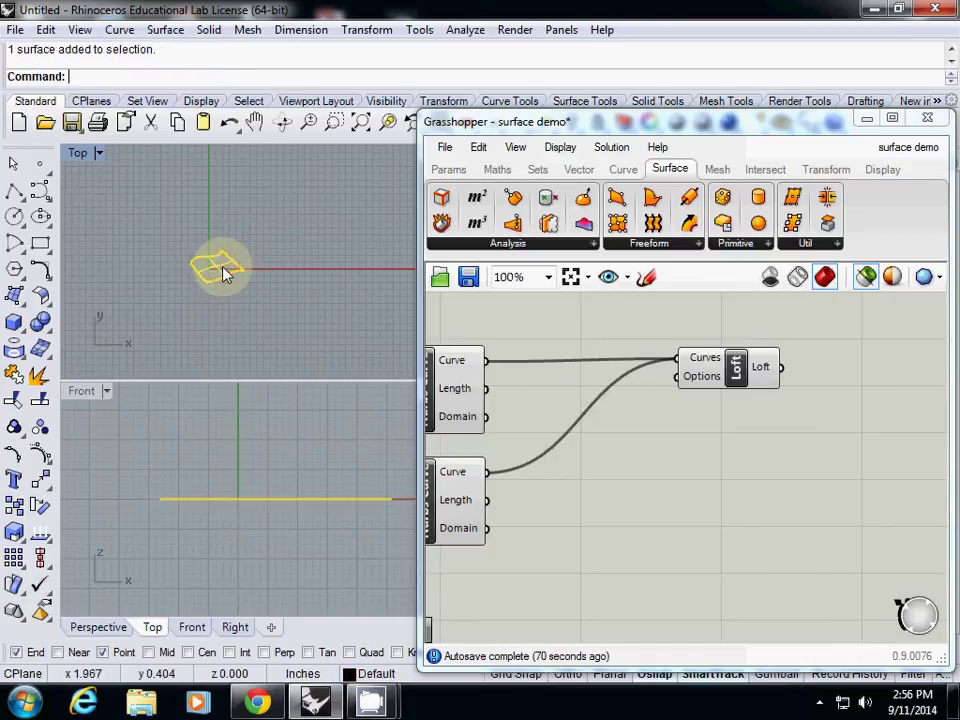
key(Delete)
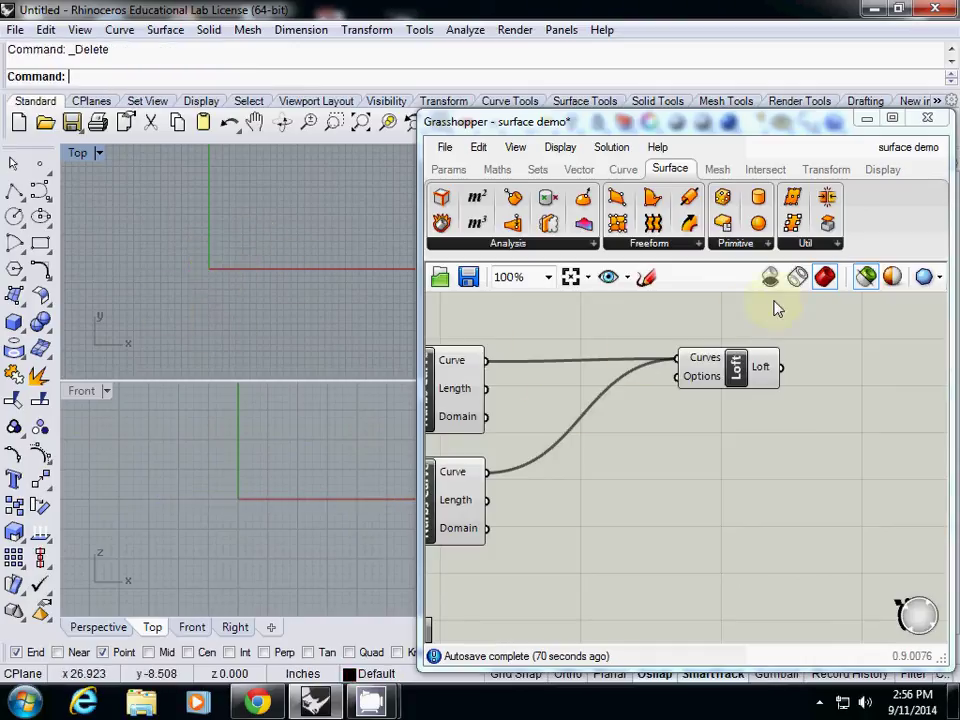
Select the Loft component to preview its surface in the Rhino viewports.
click(735, 358)
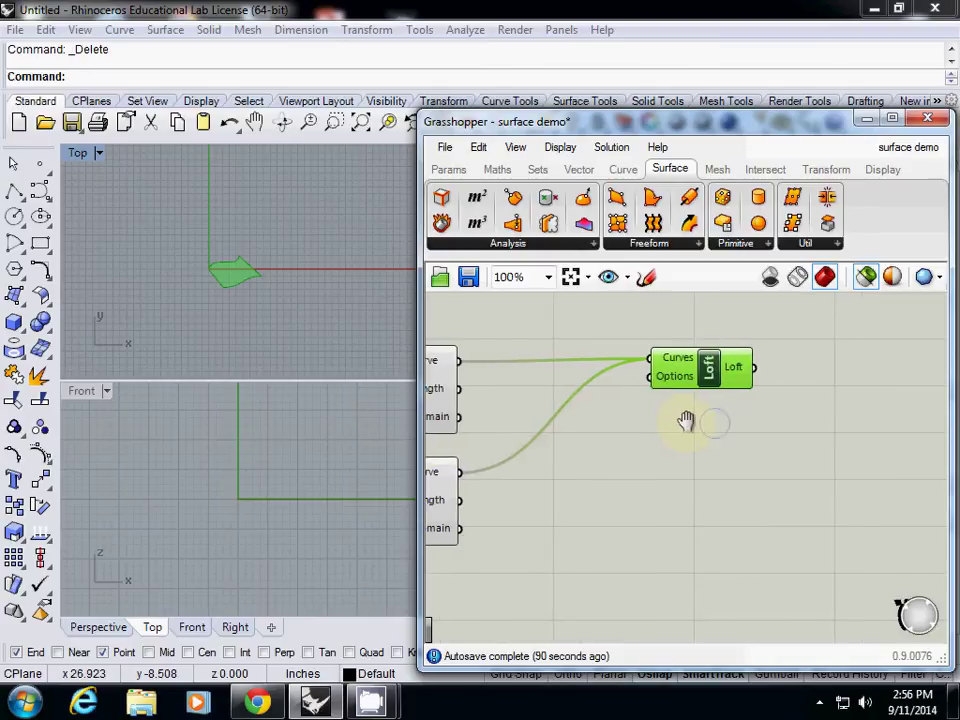
scroll(686, 422, down, 3)
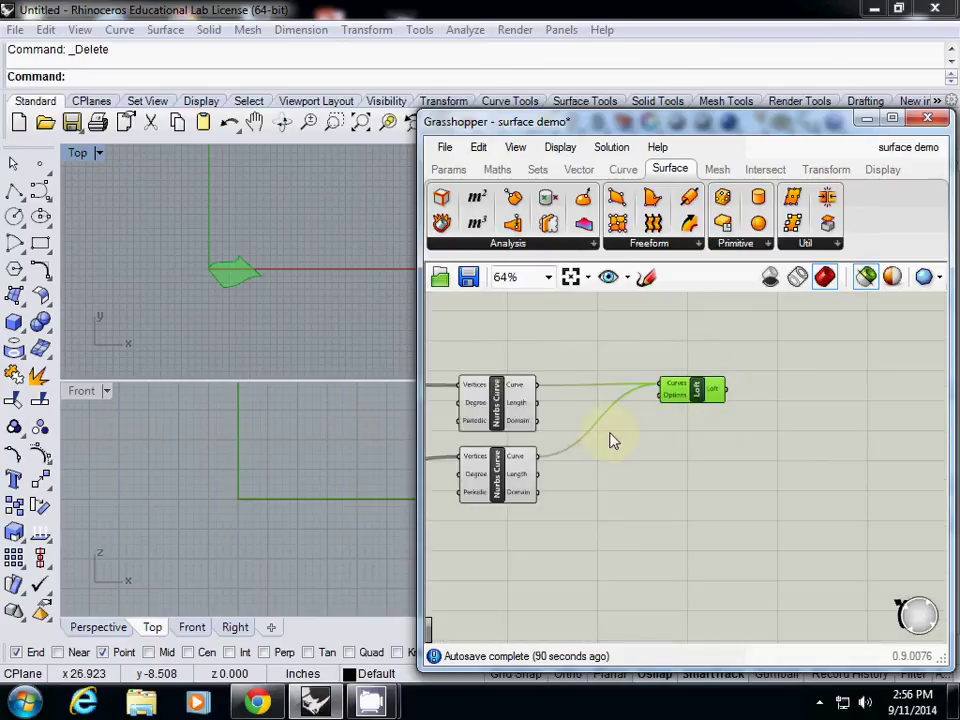
Add an Extrude component beside the Loft component and connect the Loft output to its Base input.
right_drag(613, 441, 662, 420)
right_drag(723, 403, 630, 412)
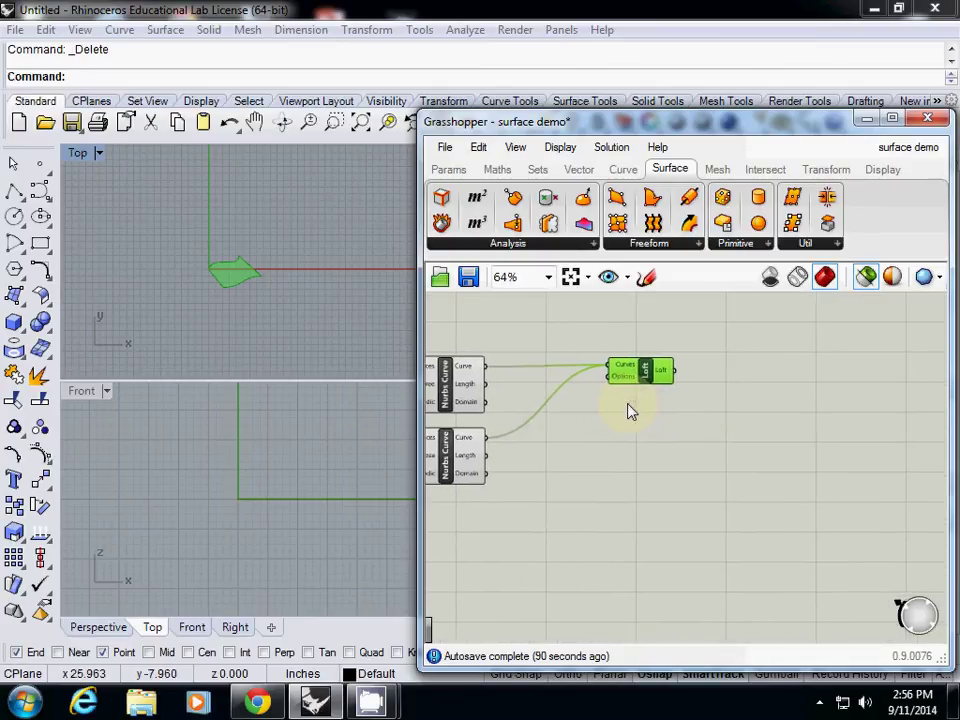
click(697, 246)
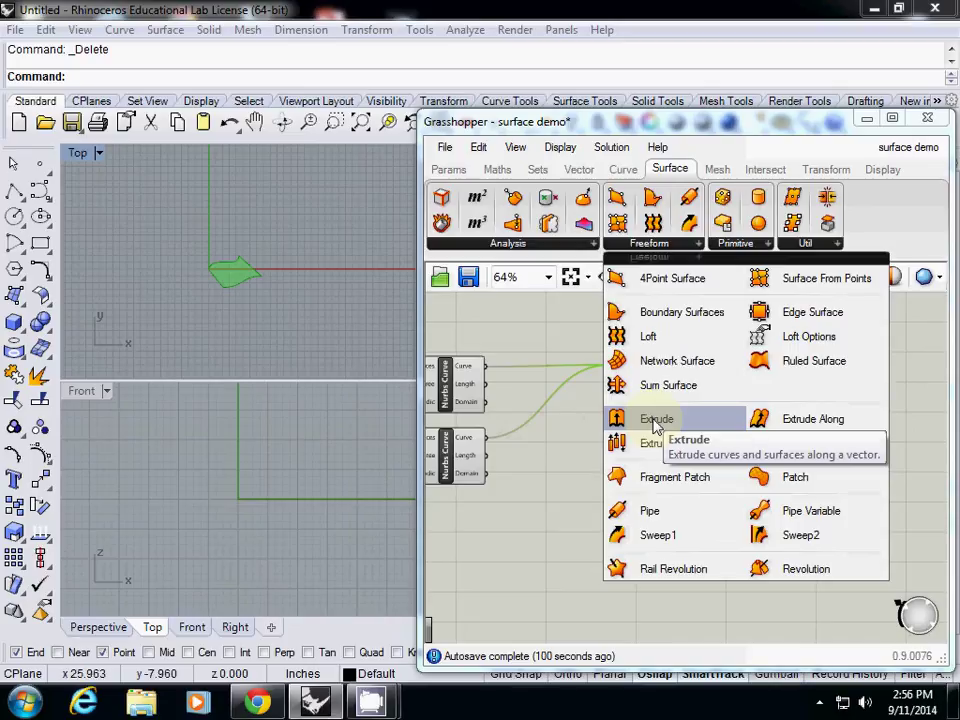
drag(656, 427, 733, 412)
drag(765, 375, 765, 376)
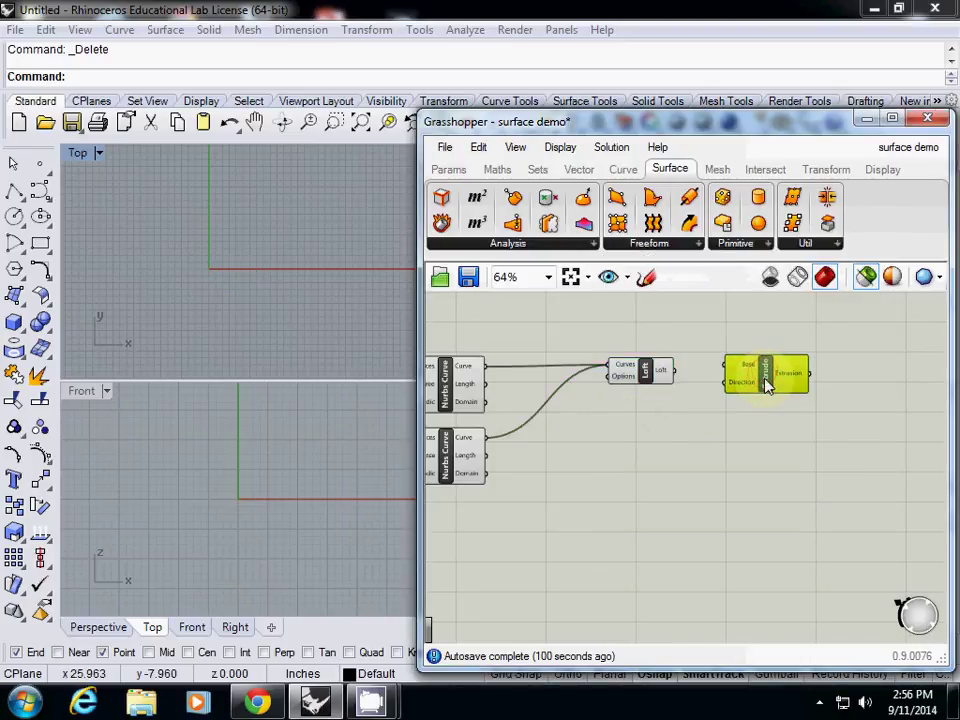
scroll(760, 376, up, 3)
drag(591, 367, 686, 369)
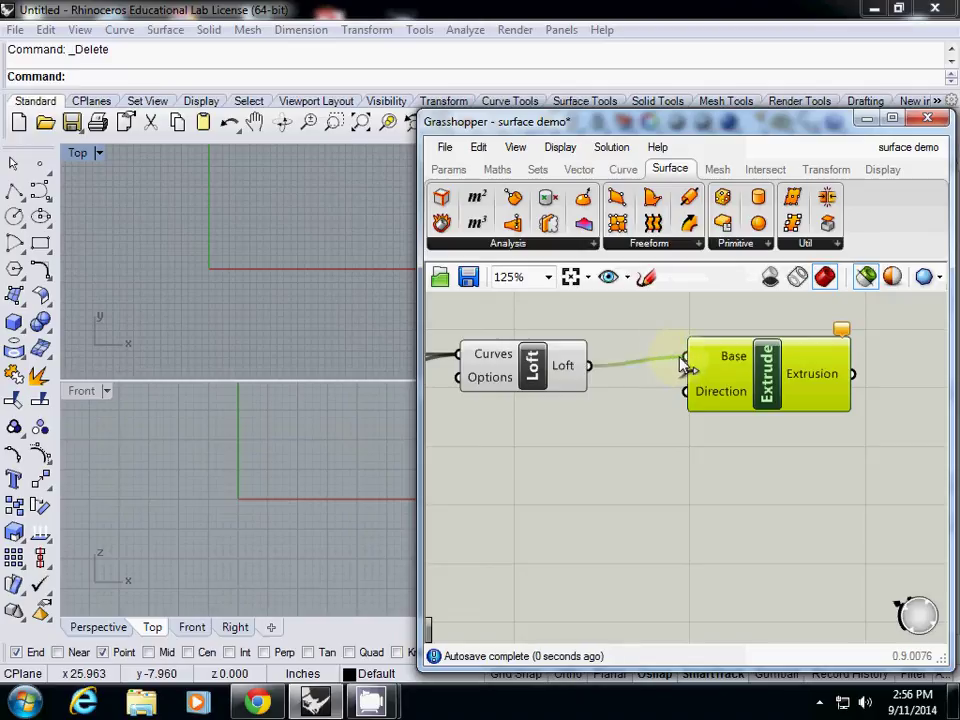
Extract the Extrude component's Direction input as a separate parameter and place it below the Loft component.
right_drag(935, 624, 850, 628)
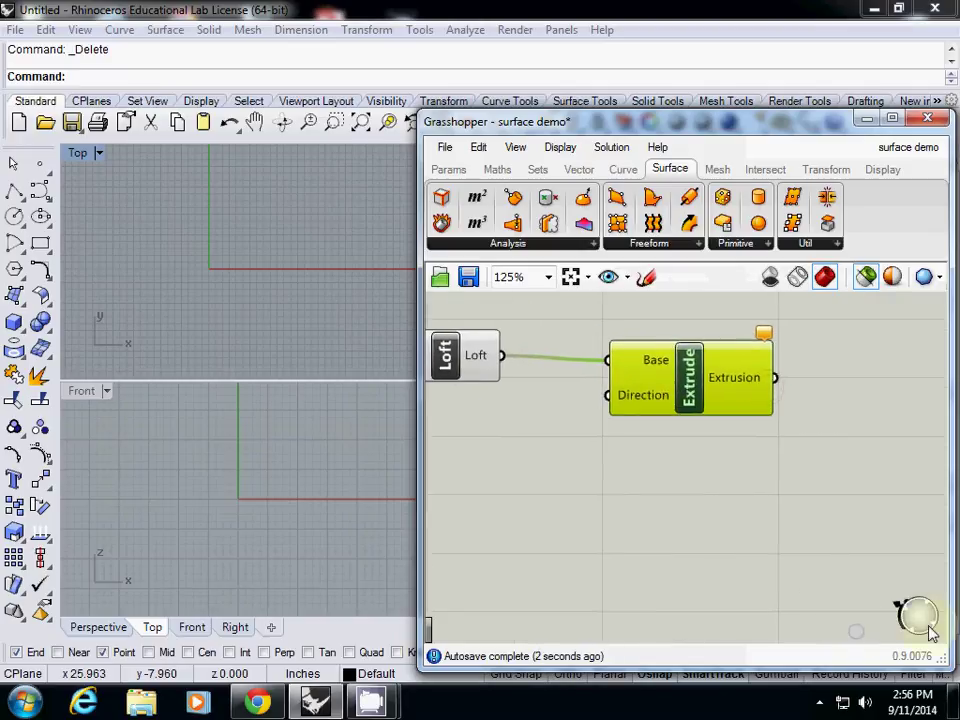
right_drag(714, 519, 869, 539)
mouse_move(788, 421)
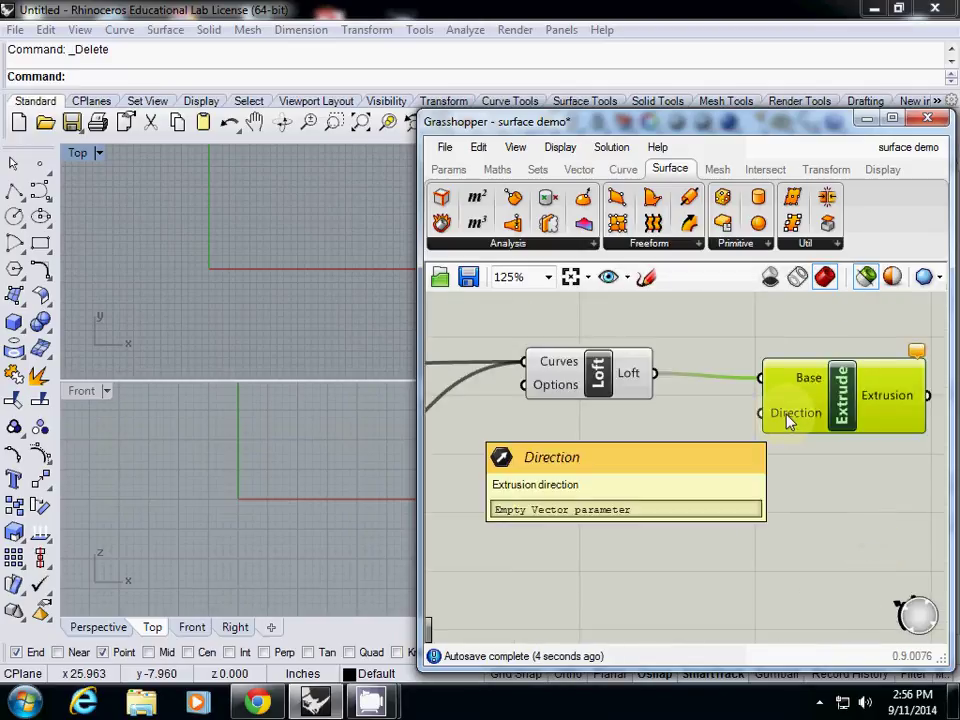
right_click(790, 421)
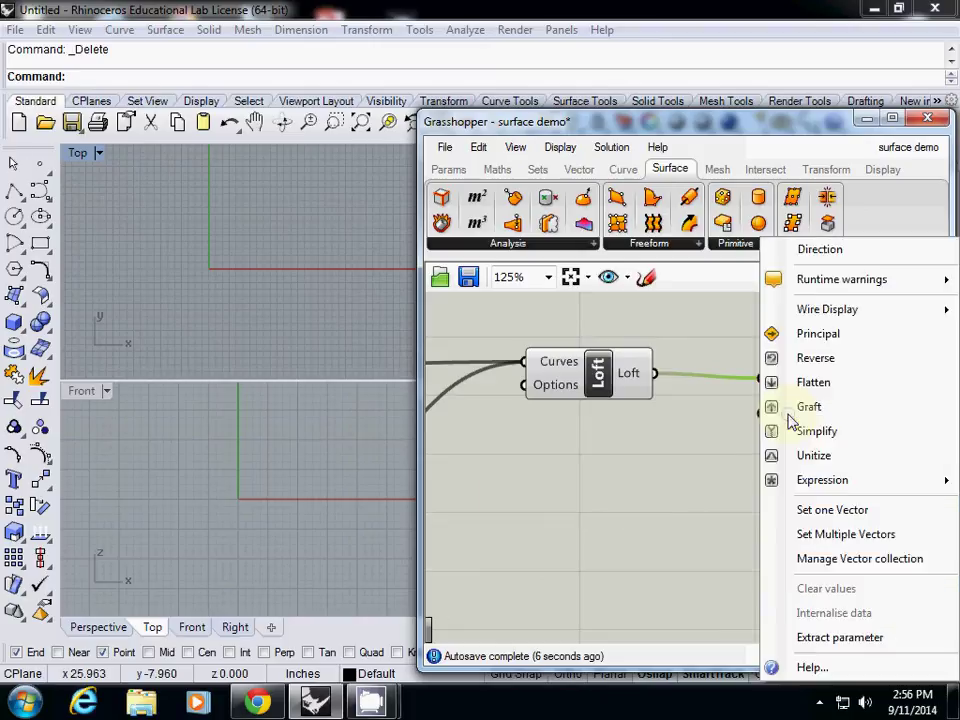
click(772, 636)
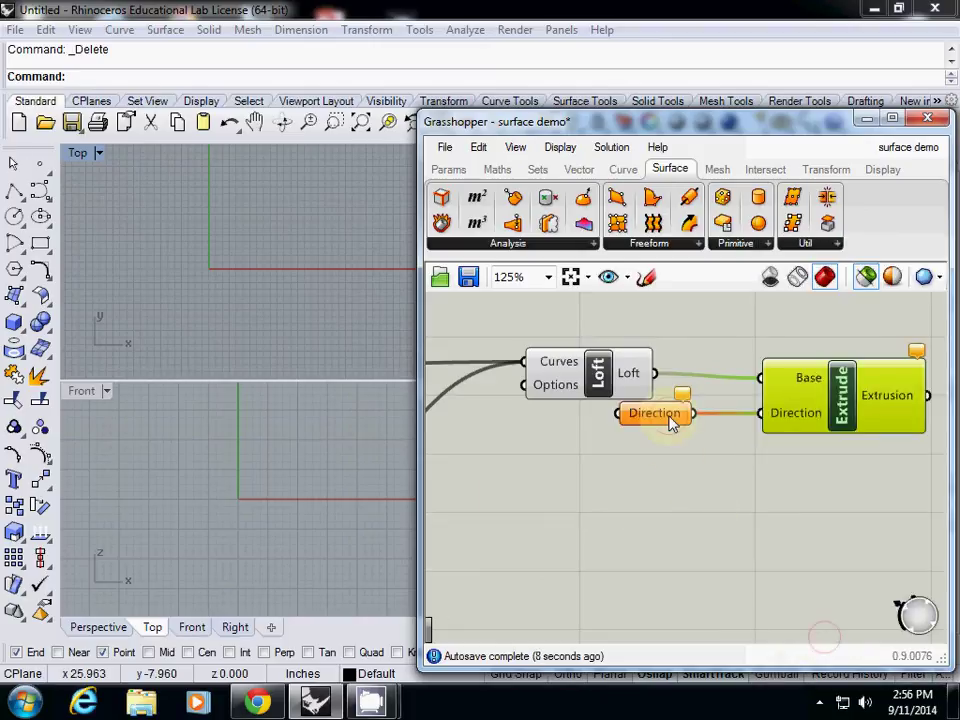
drag(671, 420, 626, 476)
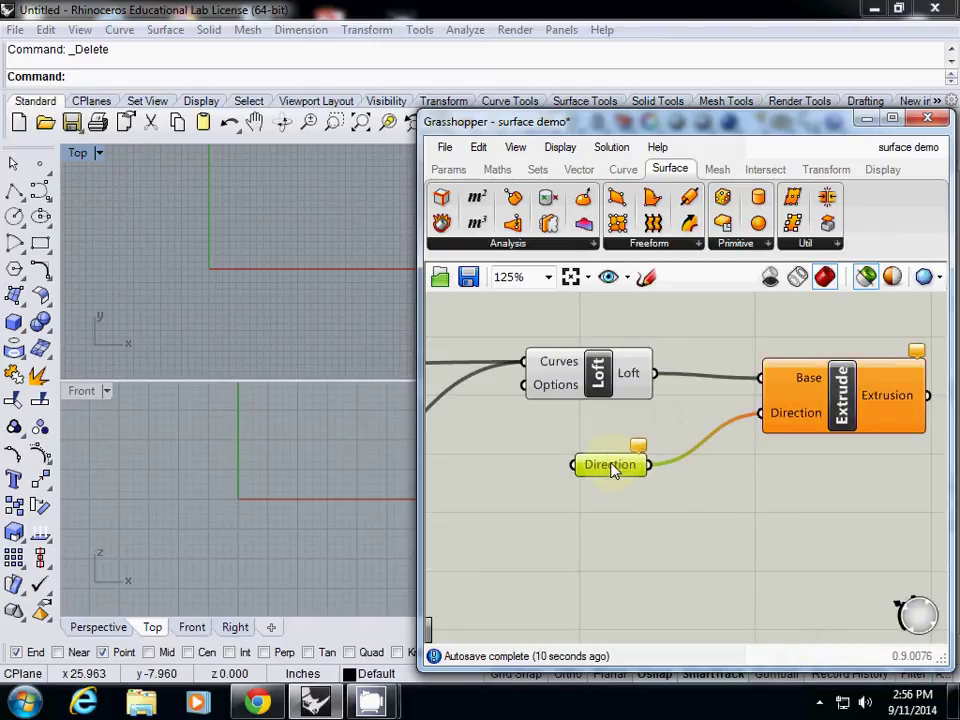
Set one vector for the Direction parameter, drawn straight up from the origin in the Front viewport, about 5.35 in long.
right_click(615, 470)
click(660, 510)
click(600, 500)
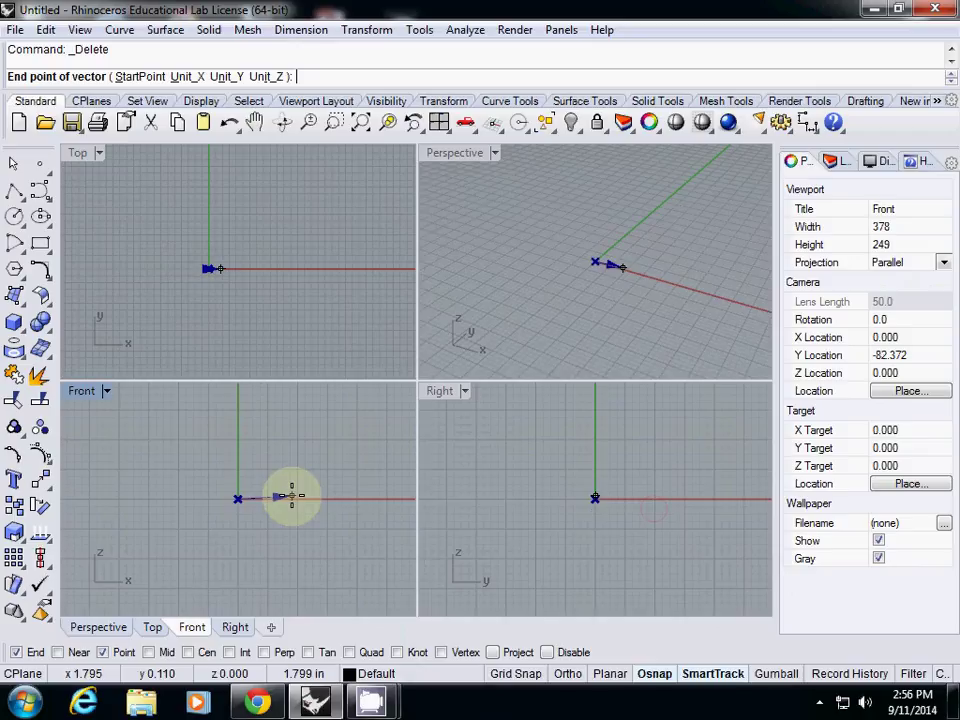
scroll(253, 536, down, 2)
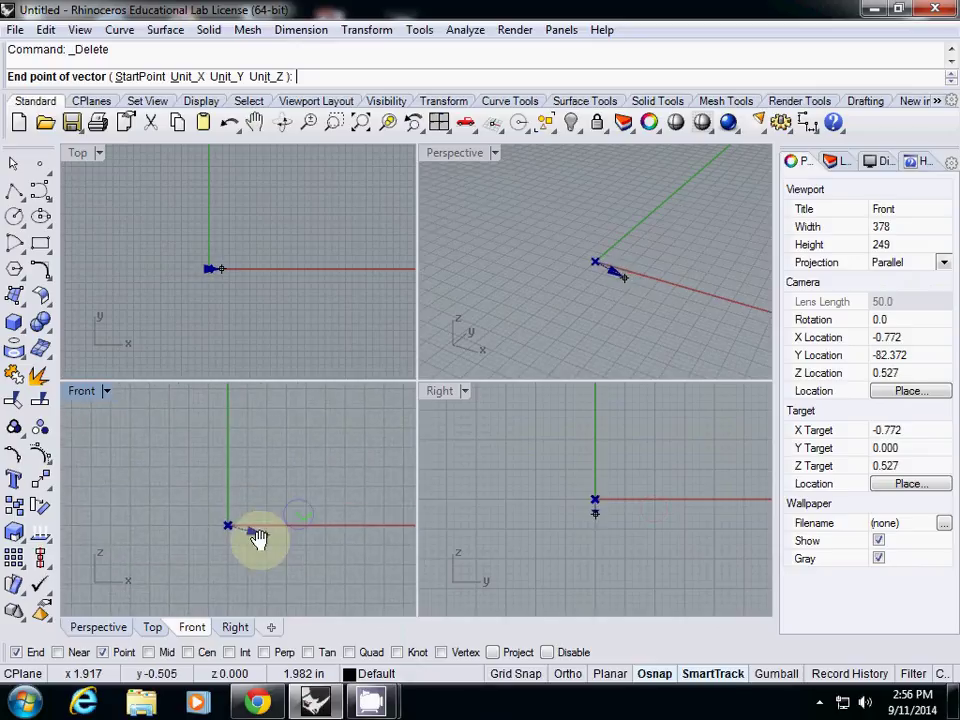
click(215, 432)
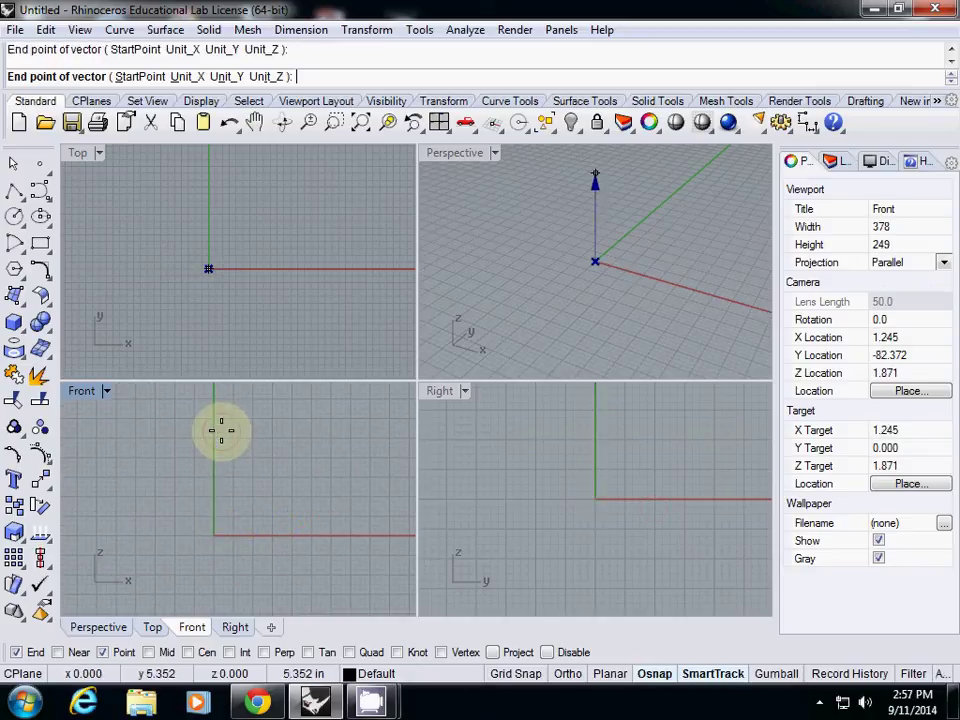
Select the Loft component and examine its surface in the Top and Front viewports.
click(214, 268)
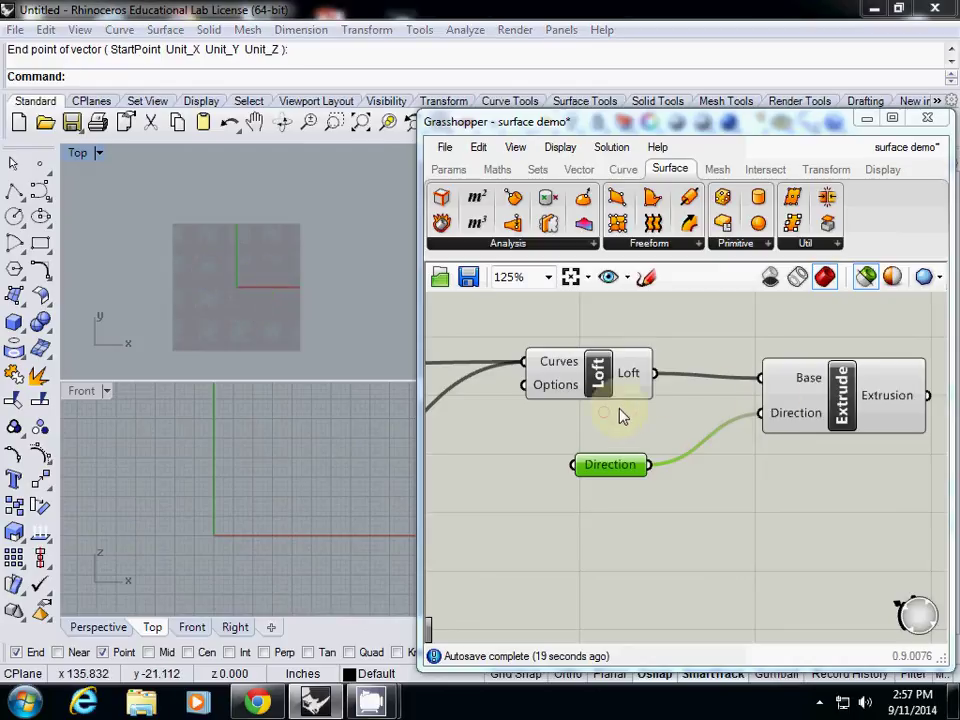
click(605, 375)
right_drag(523, 435, 666, 431)
scroll(655, 438, down, 8)
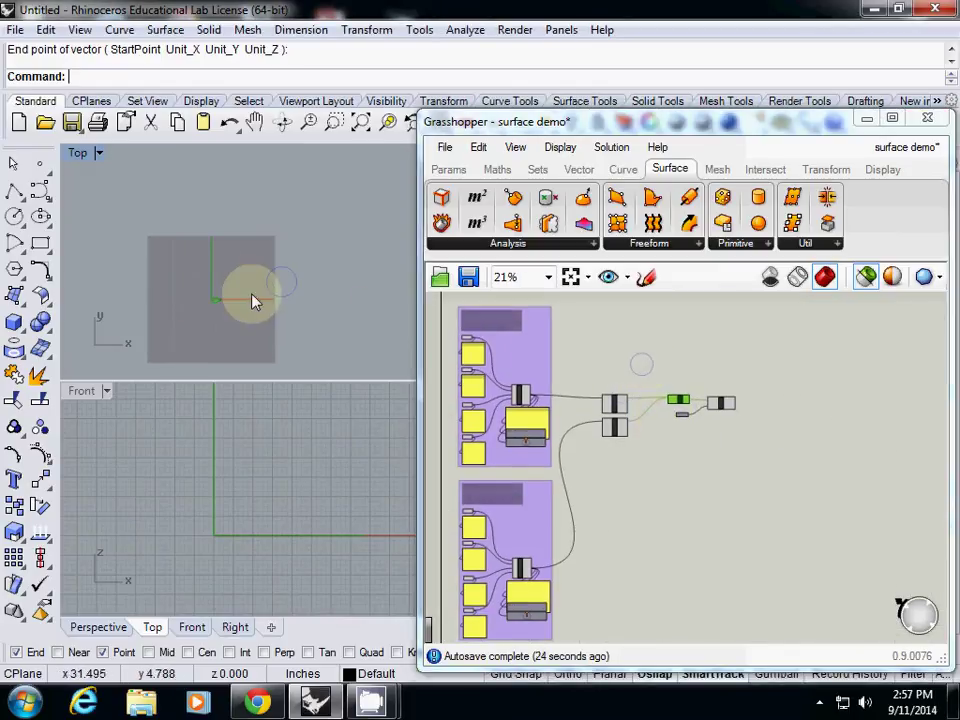
scroll(253, 300, up, 4)
click(128, 468)
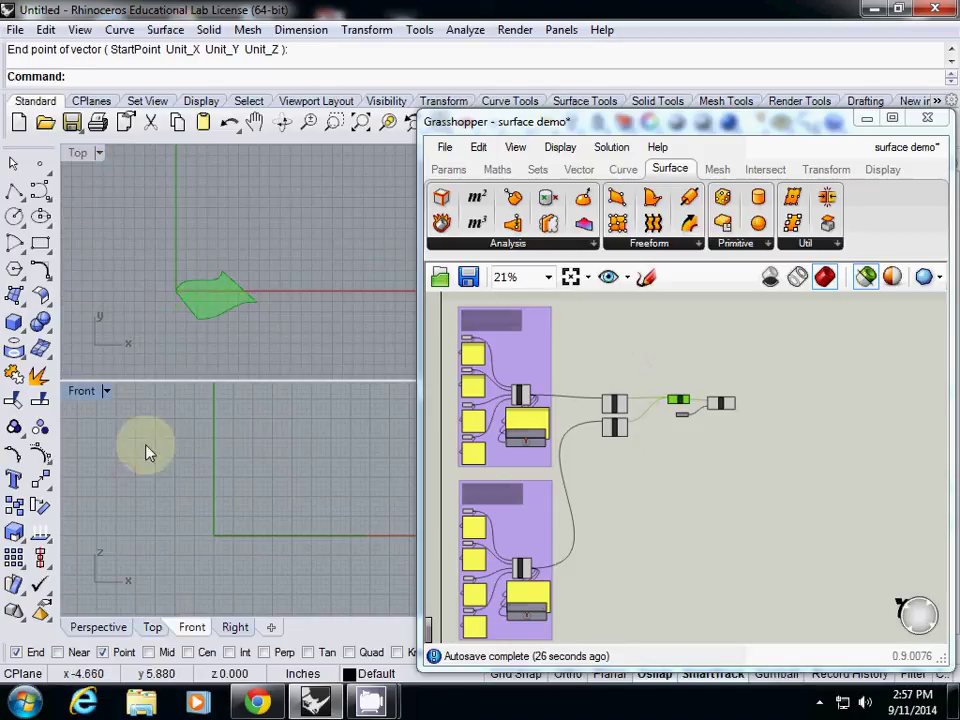
scroll(199, 486, down, 3)
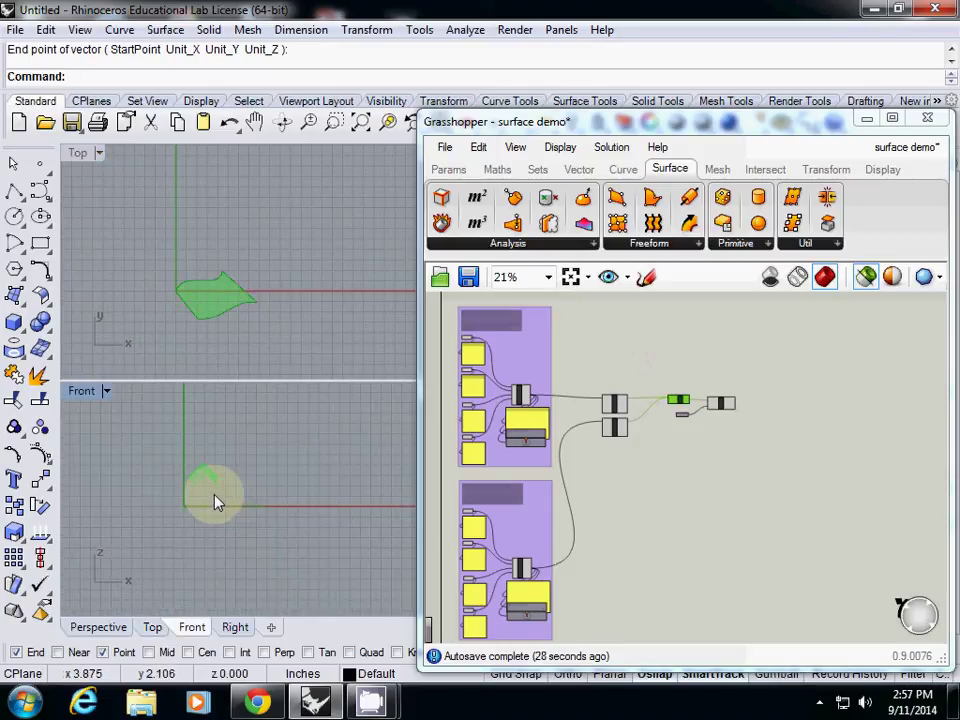
scroll(213, 498, up, 5)
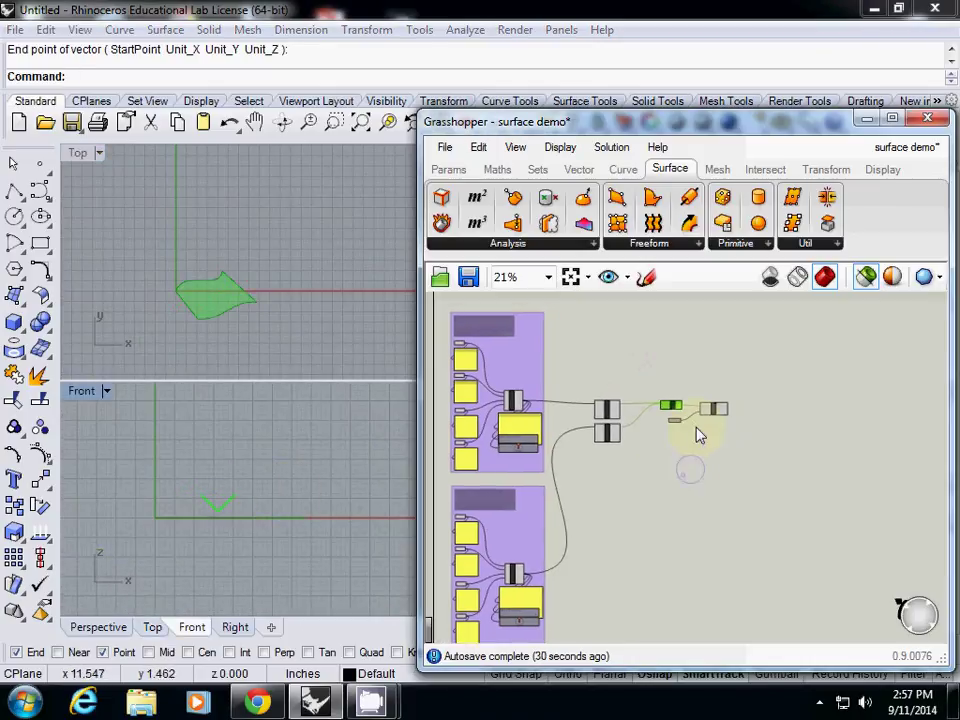
Select the Extrude component and switch the Front viewport to a Perspective view of the extrusion.
scroll(698, 435, up, 8)
click(798, 402)
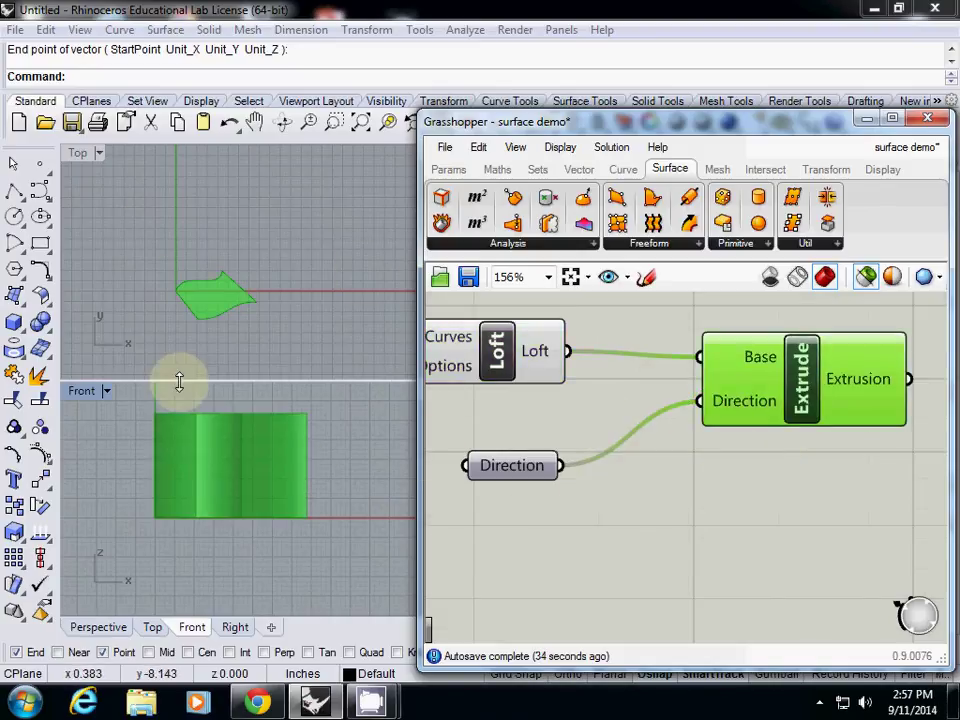
click(106, 391)
mouse_move(236, 398)
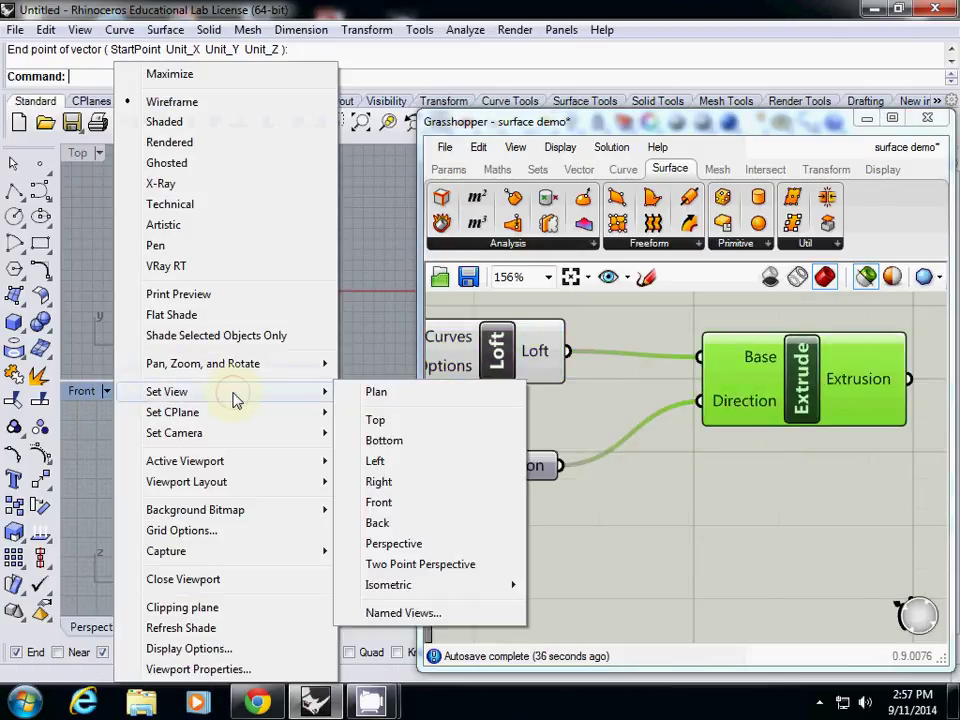
click(400, 544)
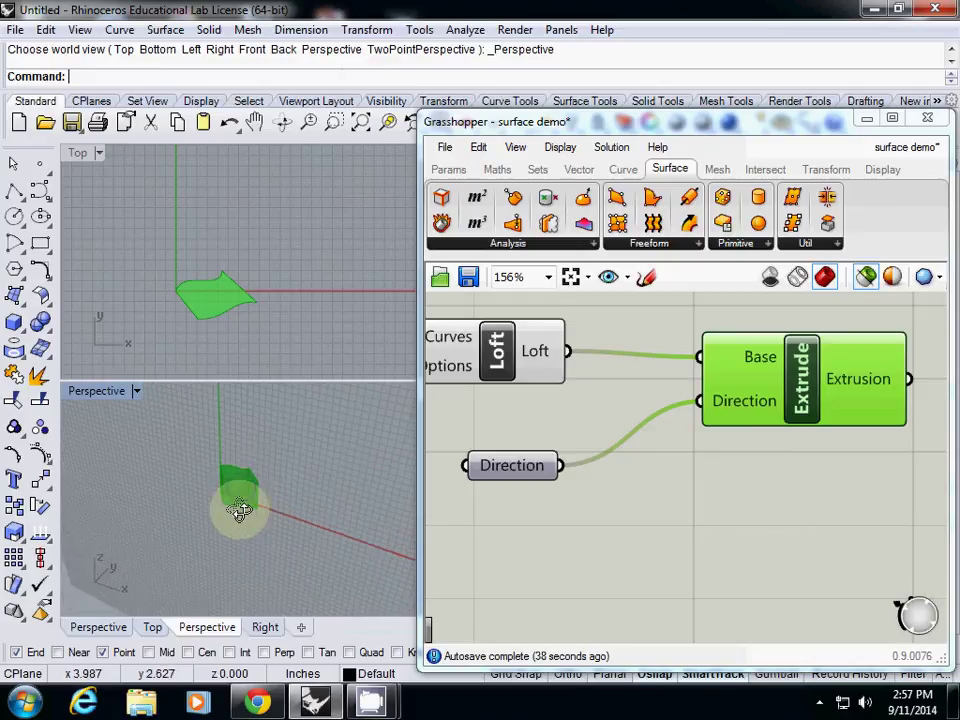
mouse_move(239, 510)
right_down()
mouse_move(264, 463)
mouse_move(236, 507)
mouse_move(246, 439)
mouse_move(240, 497)
mouse_move(233, 493)
right_up()
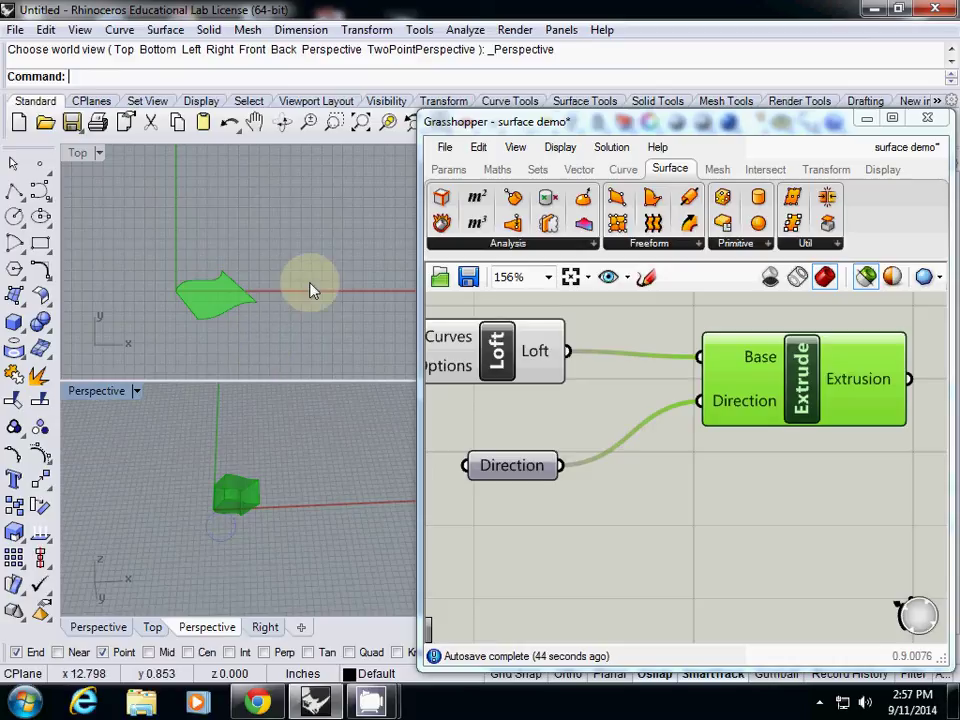
Switch the Top viewport to the Left view and inspect the extrusion from the side.
click(99, 153)
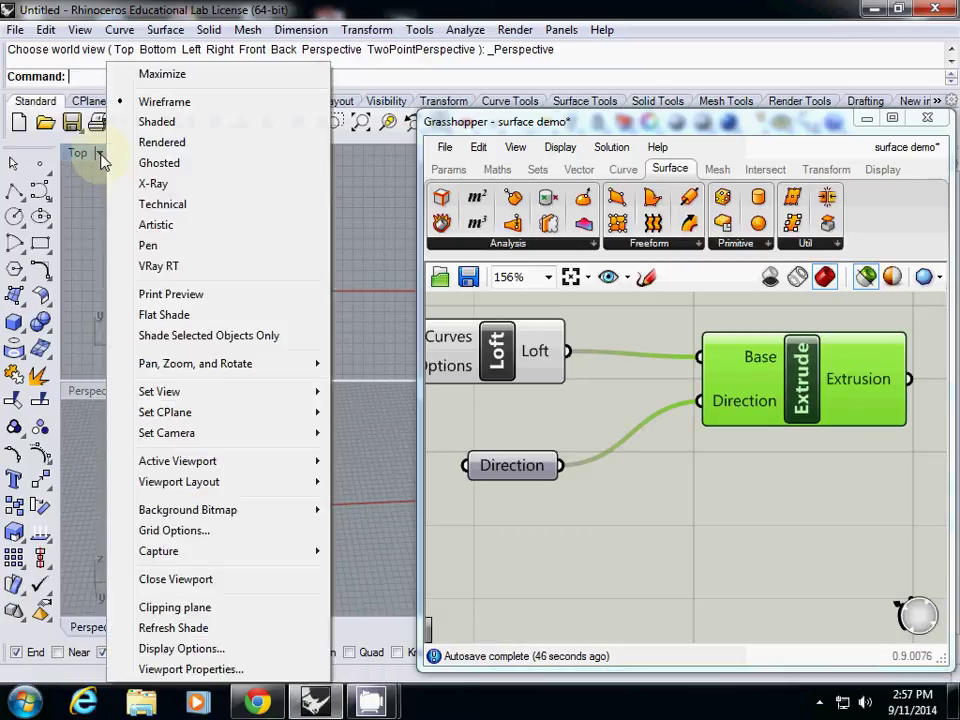
mouse_move(250, 402)
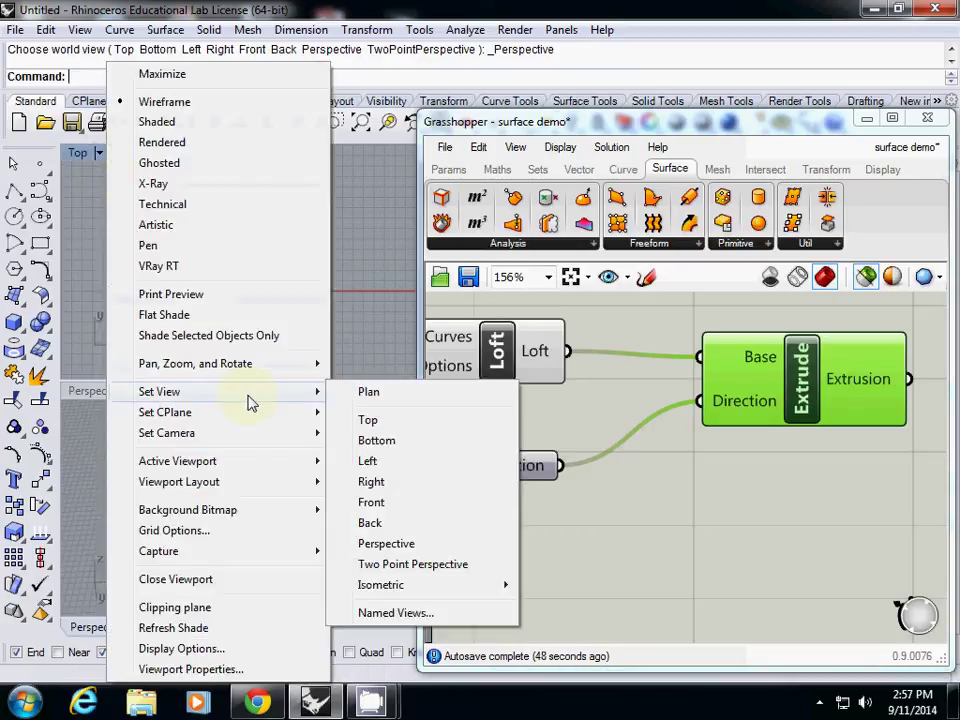
click(395, 463)
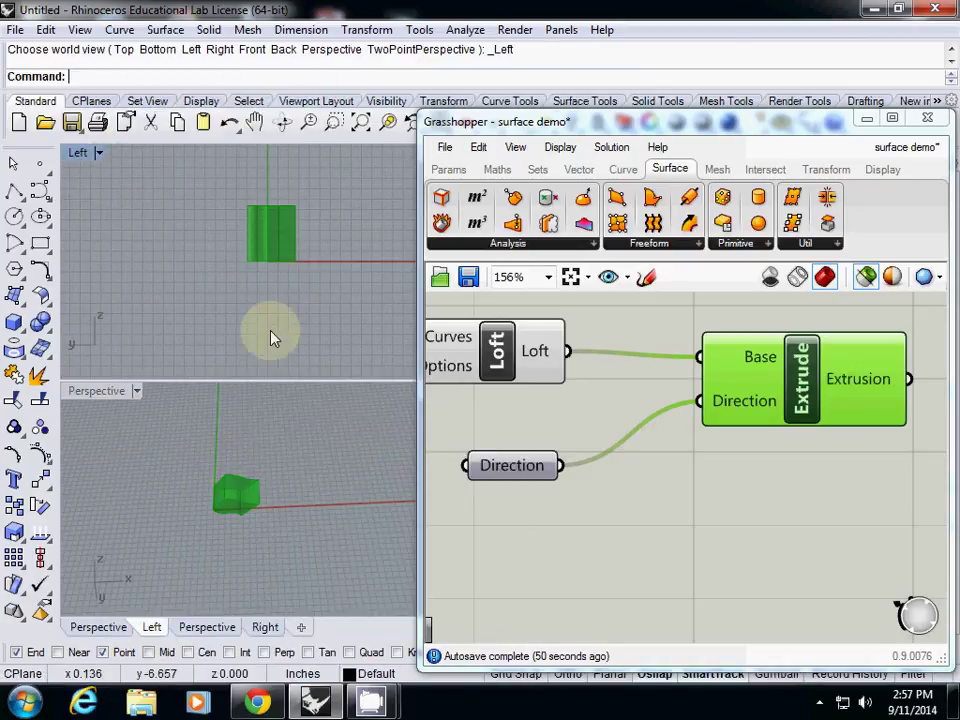
right_drag(242, 325, 238, 333)
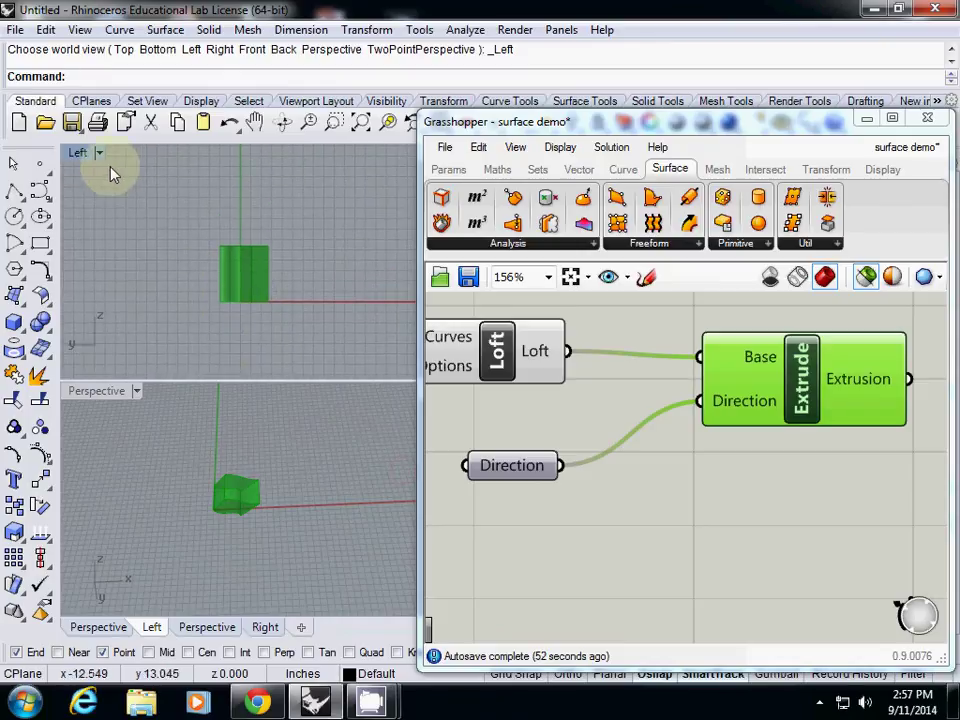
right_drag(175, 410, 207, 508)
Change the viewport showing the Left view to the Right view.
click(99, 153)
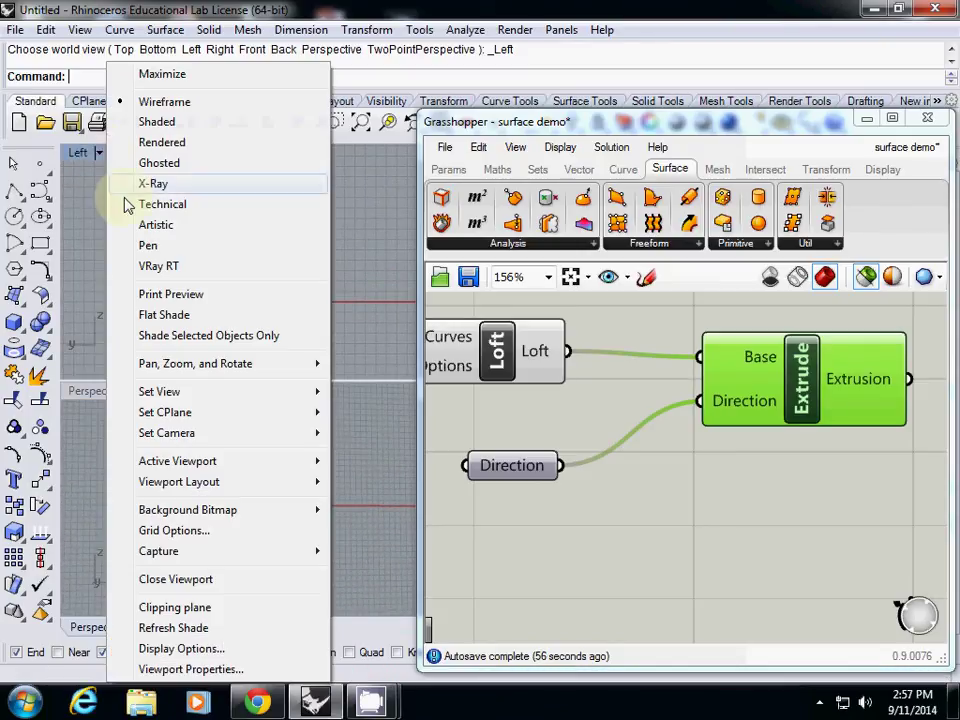
click(218, 394)
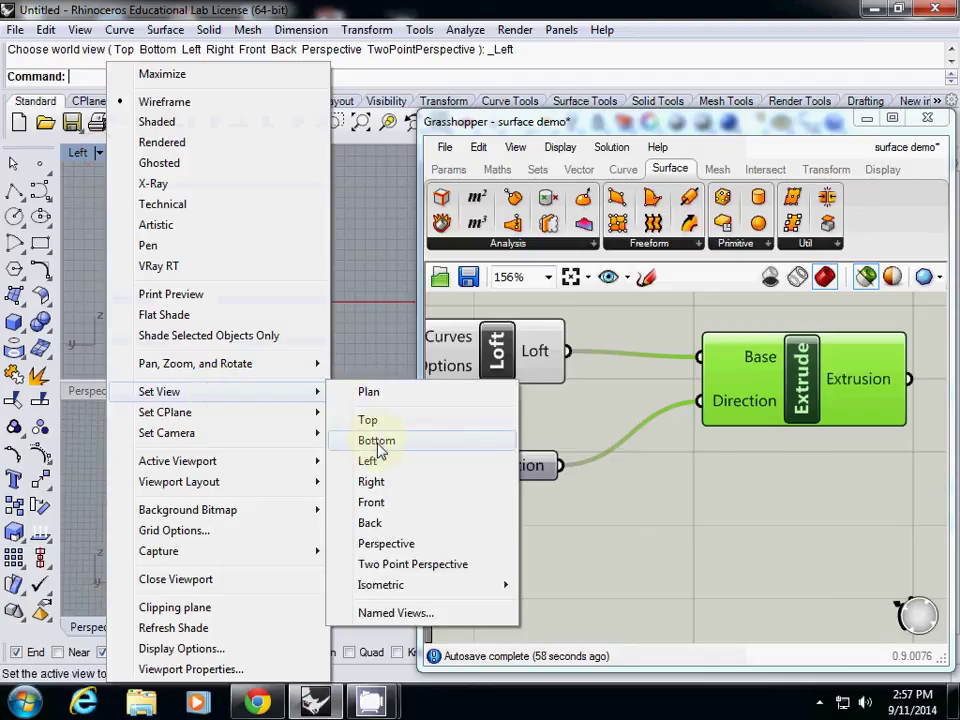
click(390, 484)
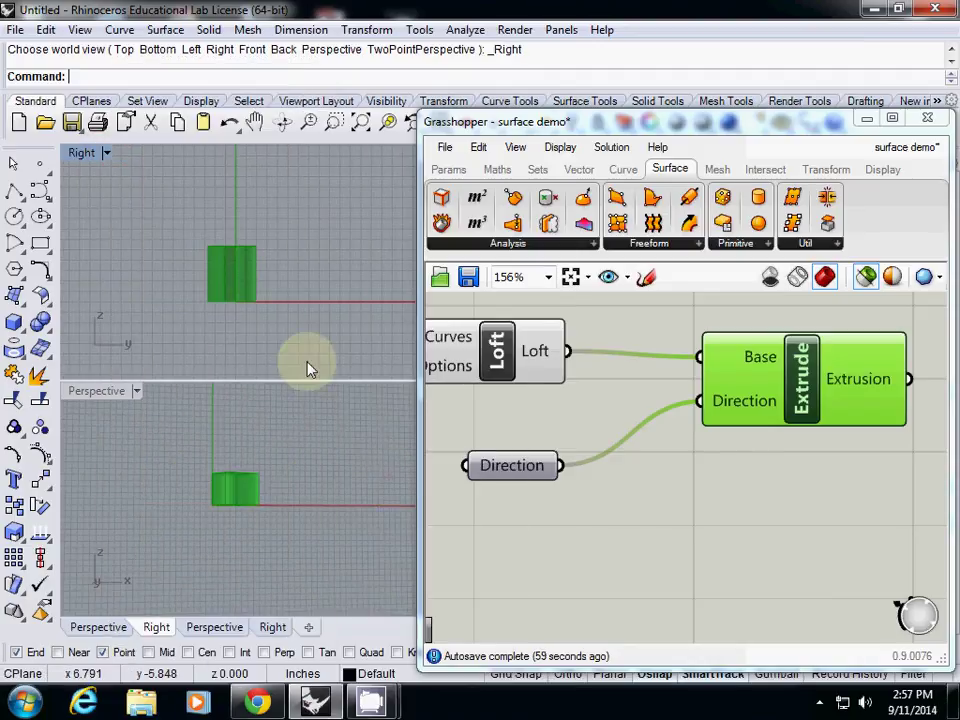
Disconnect the Direction parameter from the Extrude component's Direction input.
click(492, 466)
right_click(738, 407)
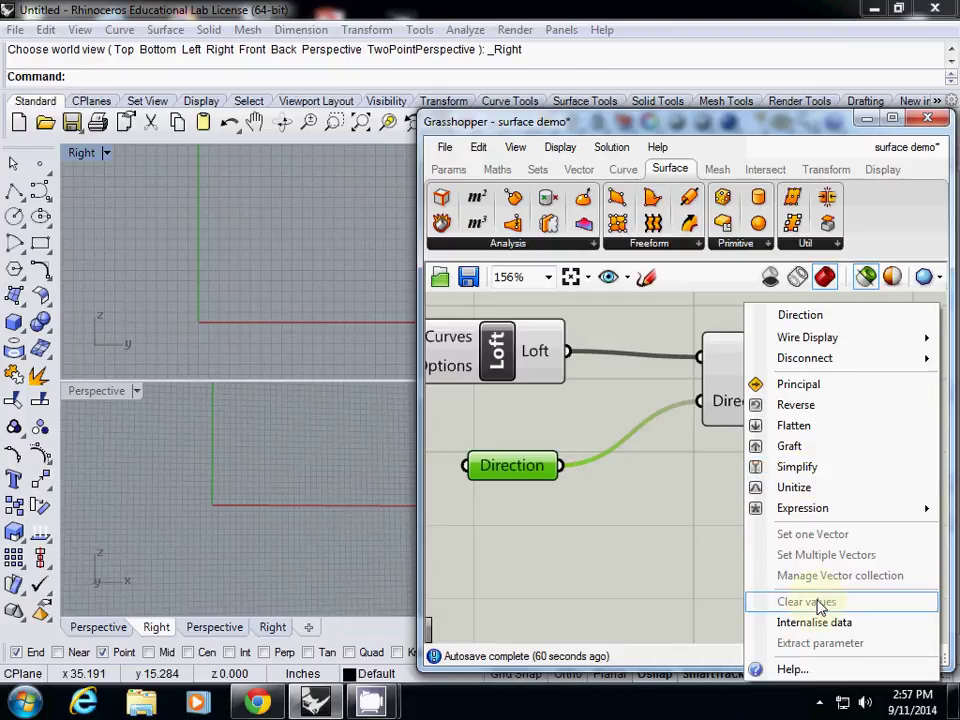
click(719, 461)
right_click(731, 410)
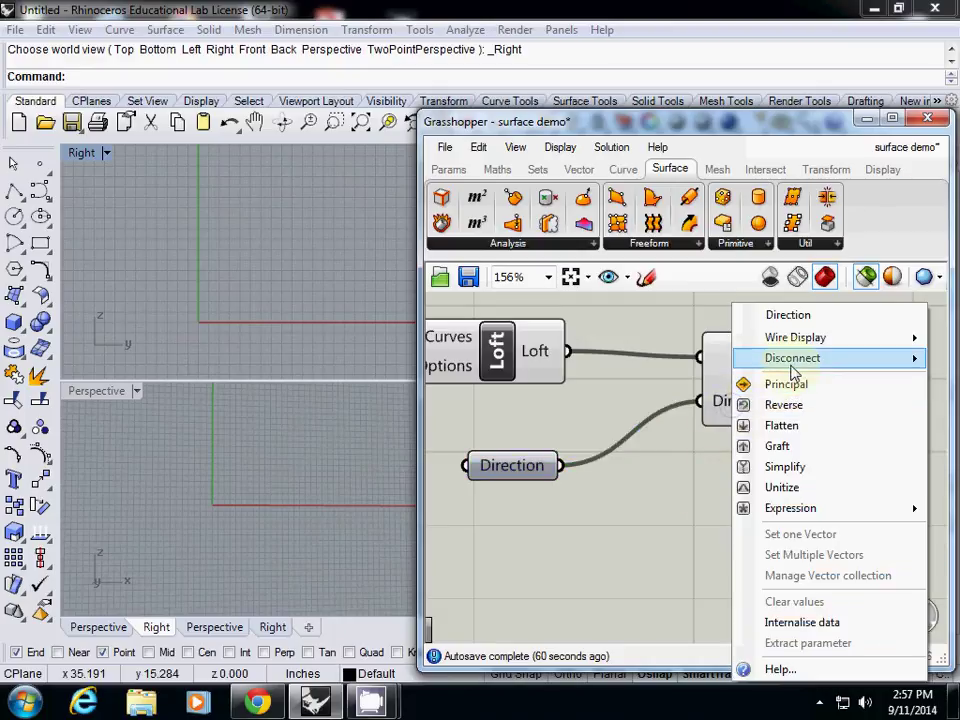
mouse_move(793, 360)
click(670, 364)
Extract a new parameter from the Extrude component's Direction input, place it below Loft and delete the disconnected Direction parameter.
right_click(728, 406)
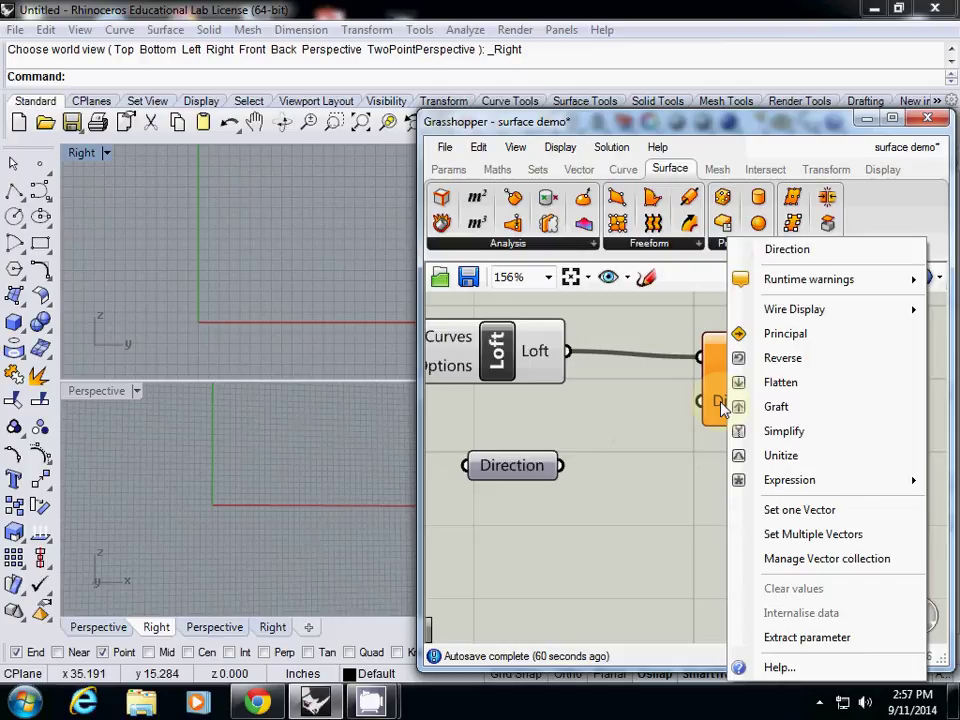
click(829, 641)
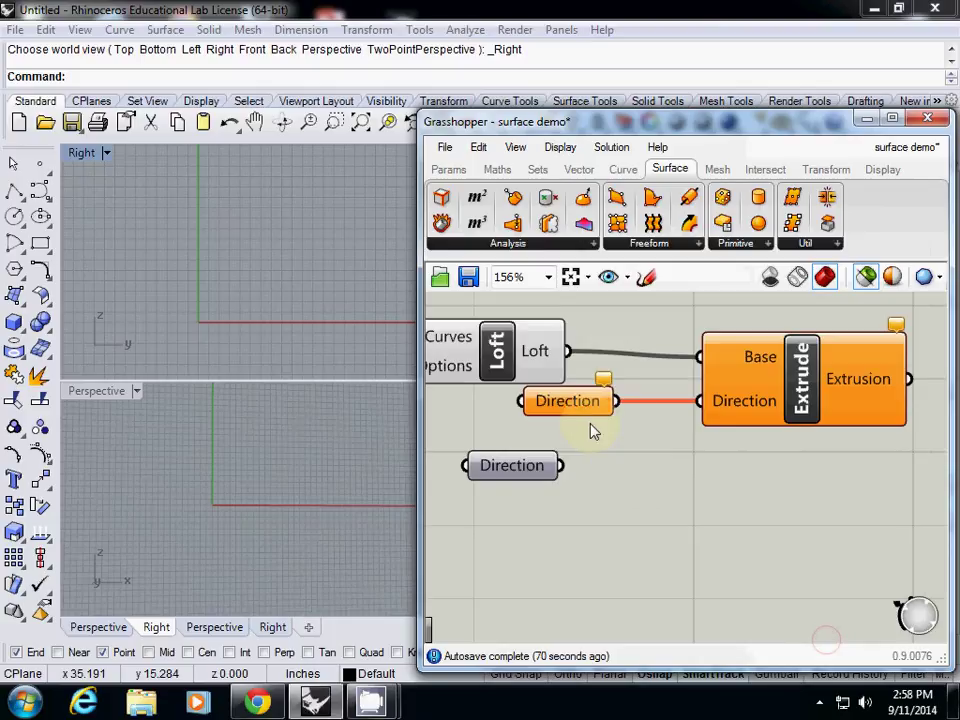
drag(582, 408, 553, 454)
click(522, 466)
key(Delete)
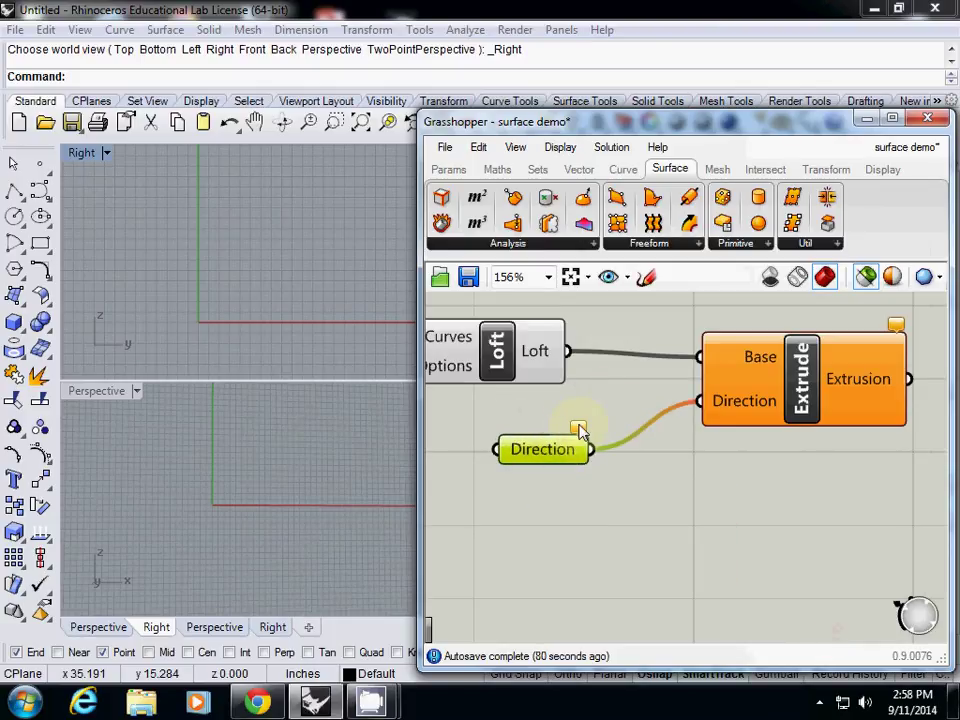
Set one vector for the new Direction parameter, drawn upward from the origin in the Right viewport.
mouse_move(580, 430)
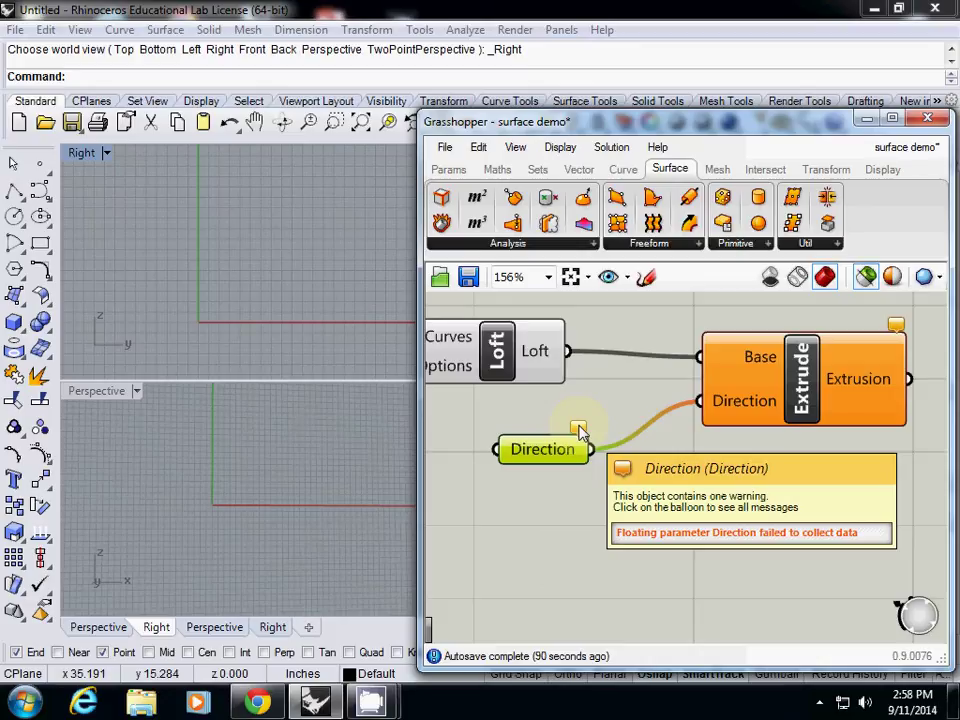
right_click(522, 455)
click(607, 511)
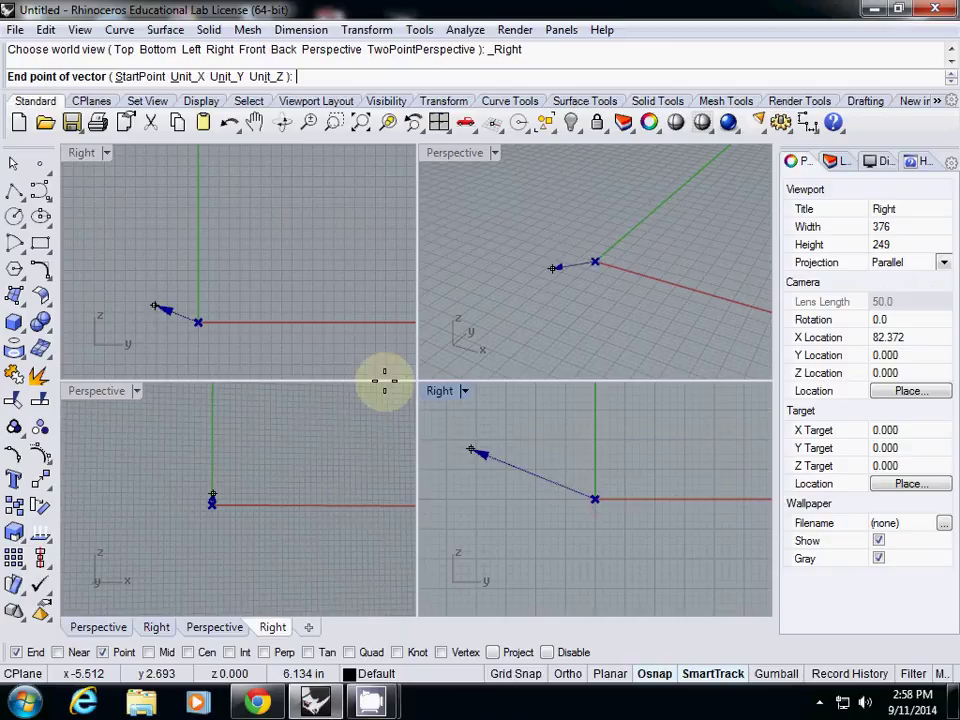
click(209, 208)
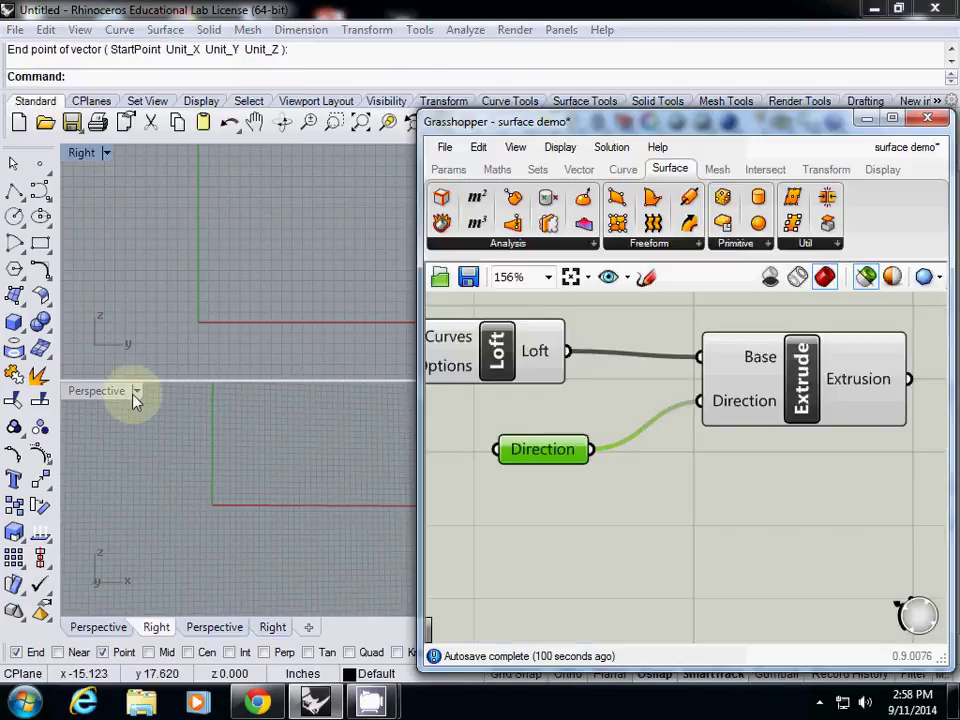
Move the Grasshopper window down to uncover the angled Perspective viewport and select the Extrude component.
click(244, 474)
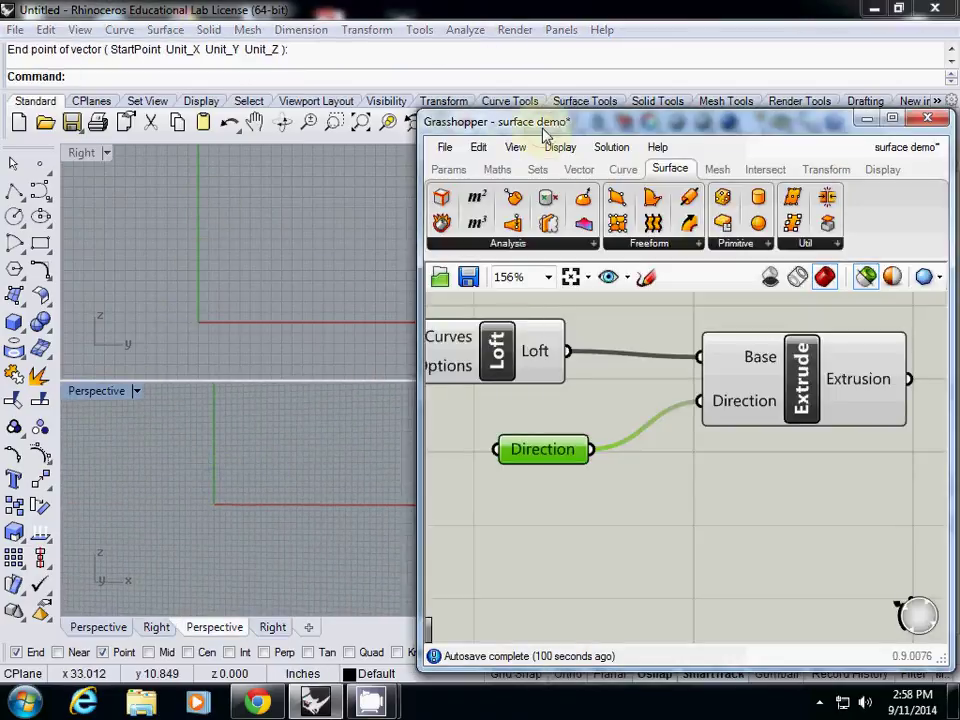
drag(545, 135, 568, 443)
right_drag(574, 311, 700, 300)
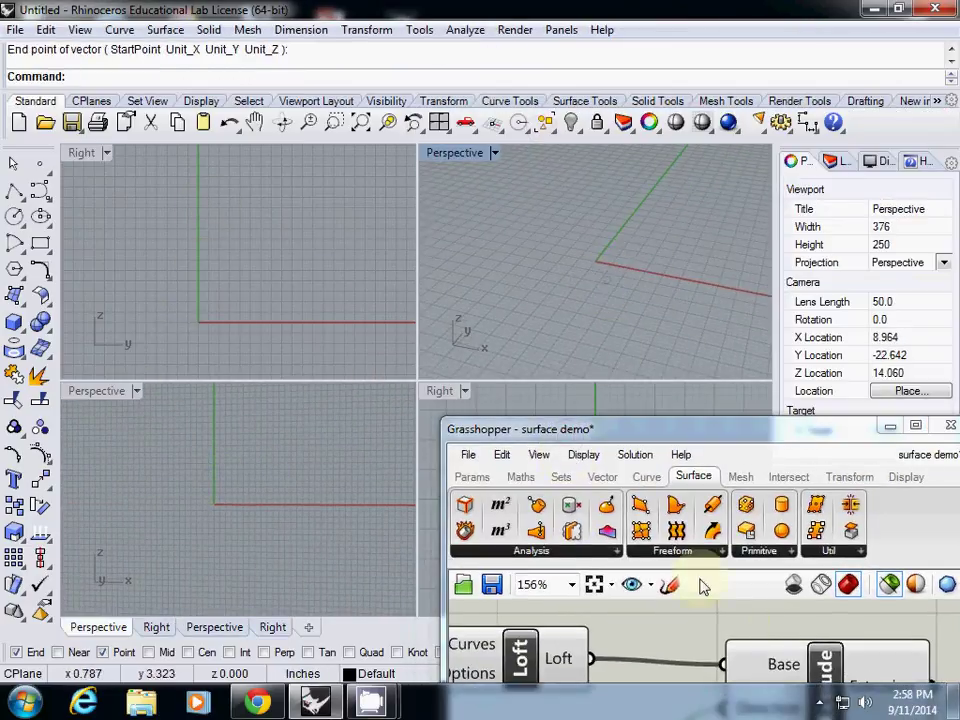
click(826, 668)
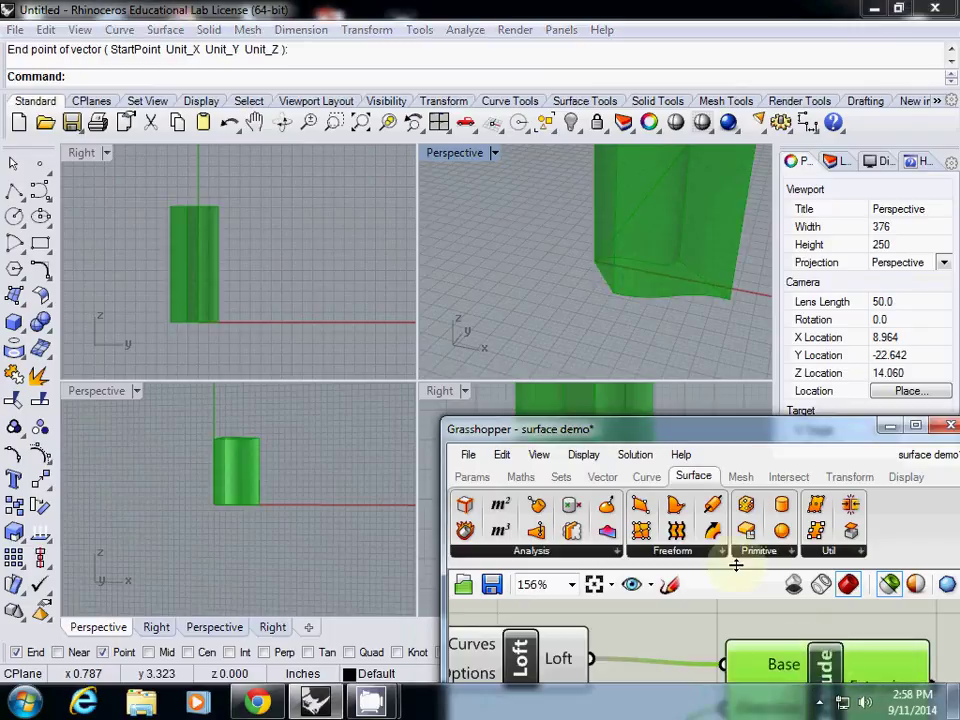
Turn off the selected-objects-only preview so all definition geometry is drawn, and inspect the extrusion in the viewports.
click(891, 585)
right_drag(311, 317, 260, 320)
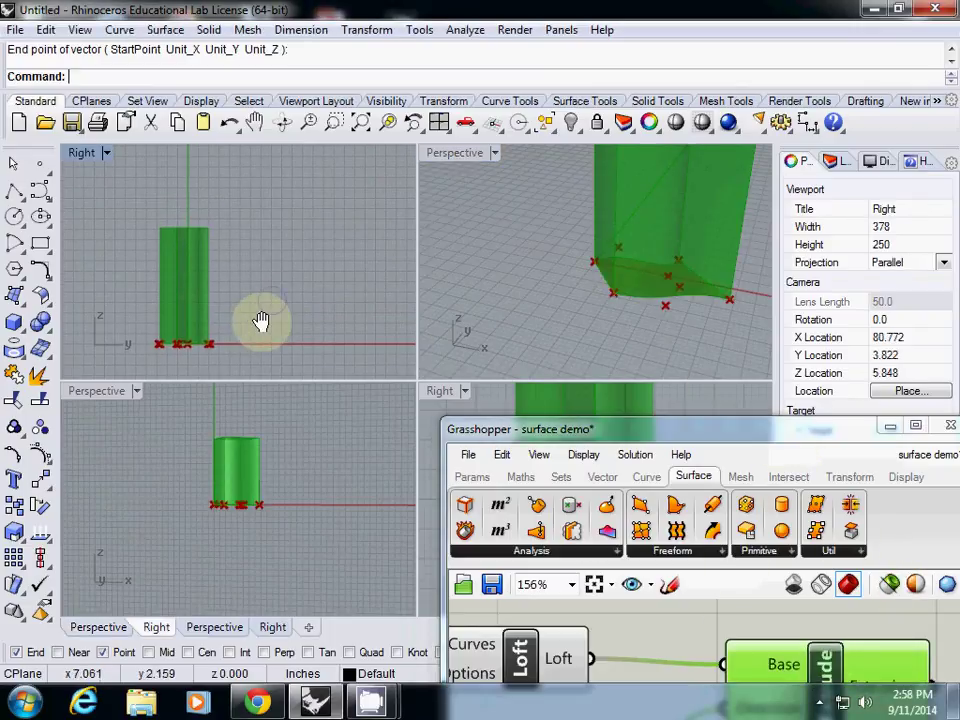
right_drag(160, 464, 220, 488)
drag(538, 434, 427, 472)
right_drag(489, 296, 618, 262)
Reset the lower Perspective viewport to the standard Perspective view and orbit around the extrusion.
click(136, 391)
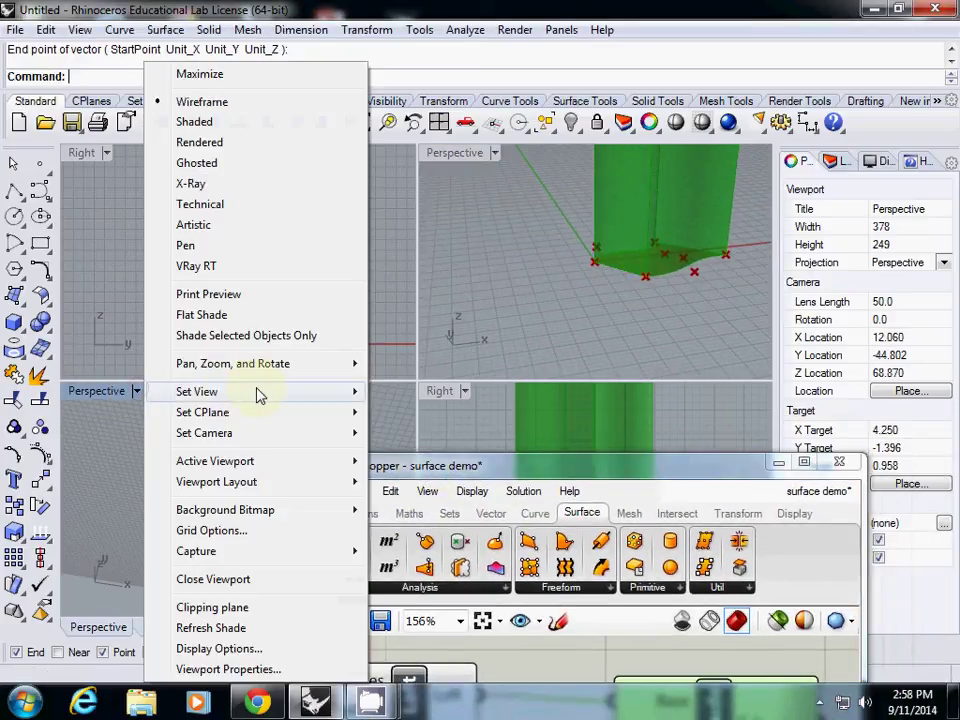
mouse_move(257, 391)
click(458, 550)
right_drag(240, 510, 372, 285)
Maximize the angled Perspective viewport, frame the whole extrusion and place the Grasshopper window beside it.
click(456, 161)
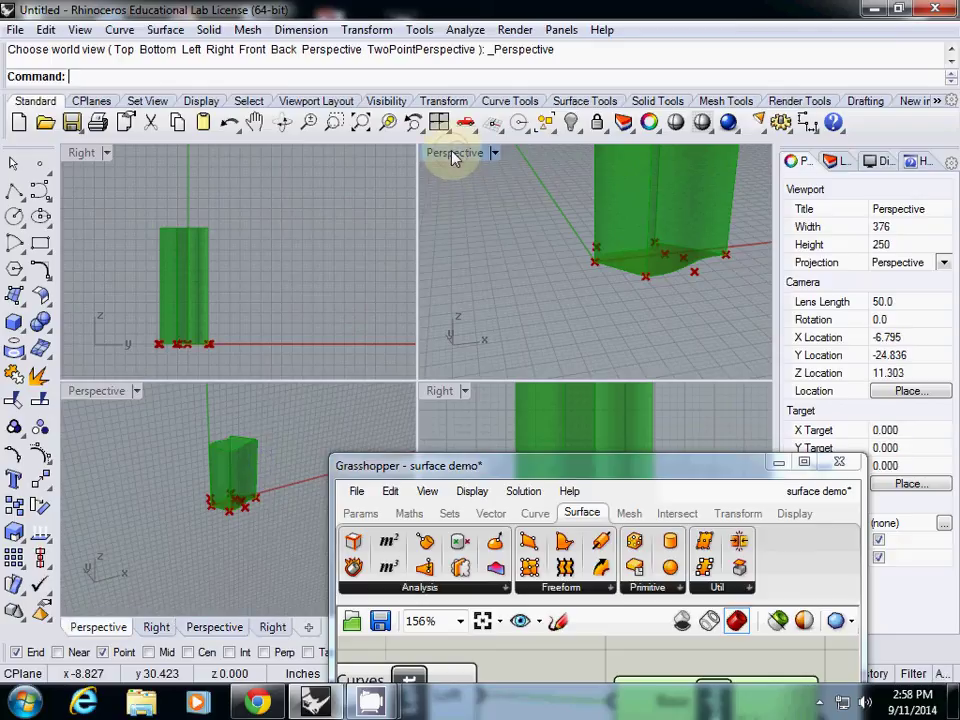
double_click(452, 157)
right_drag(379, 204, 320, 323)
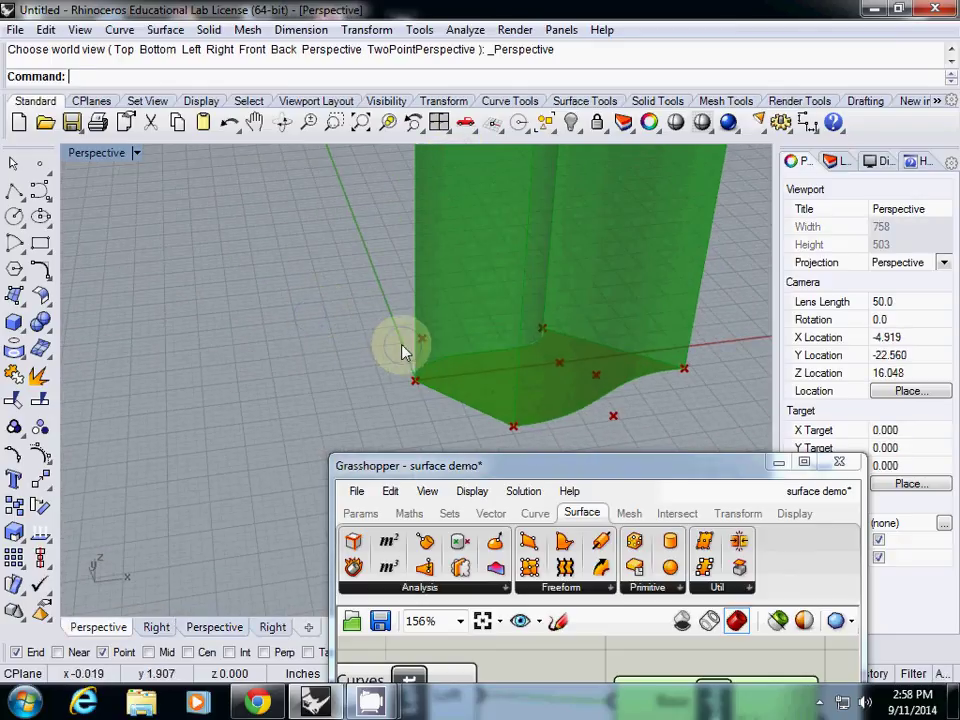
shift+right_drag(403, 350, 129, 439)
scroll(212, 392, up, 1)
scroll(205, 393, down, 4)
right_drag(199, 394, 250, 352)
drag(418, 463, 437, 174)
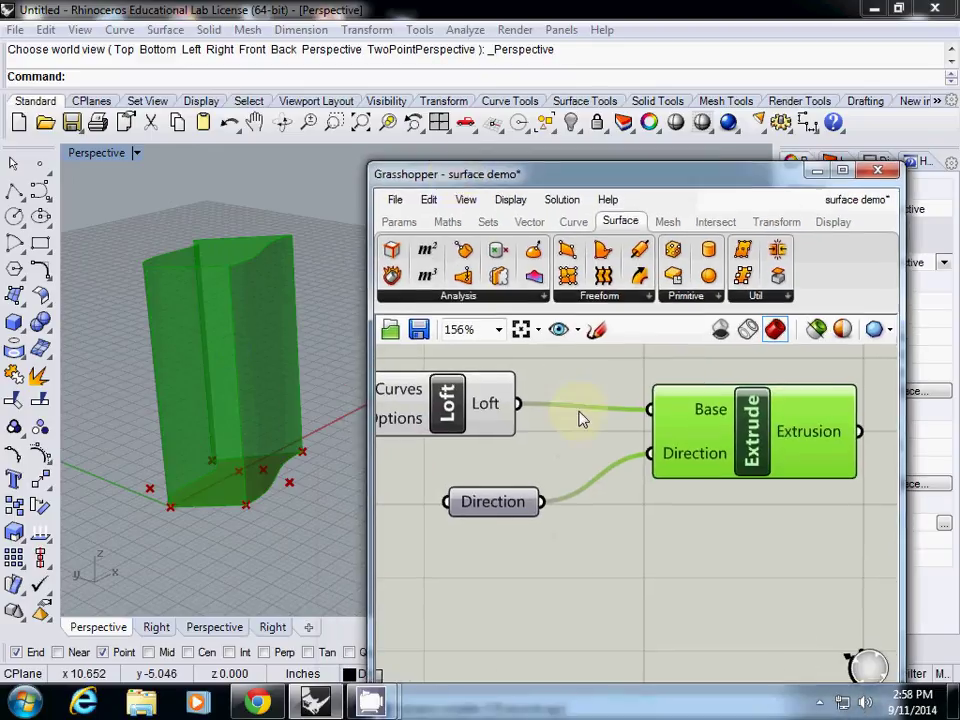
Search for "contour" and place the curve version of the Contour component beside the Extrude component.
right_drag(718, 541, 551, 540)
right_drag(664, 549, 564, 544)
scroll(603, 545, down, 1)
right_drag(660, 534, 643, 506)
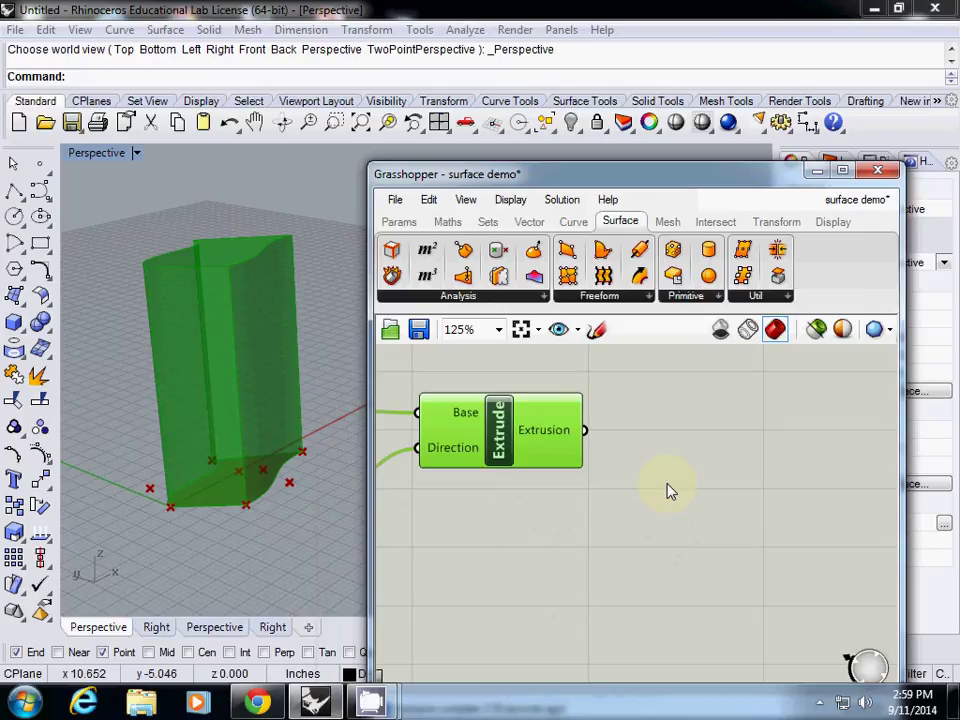
click(703, 447)
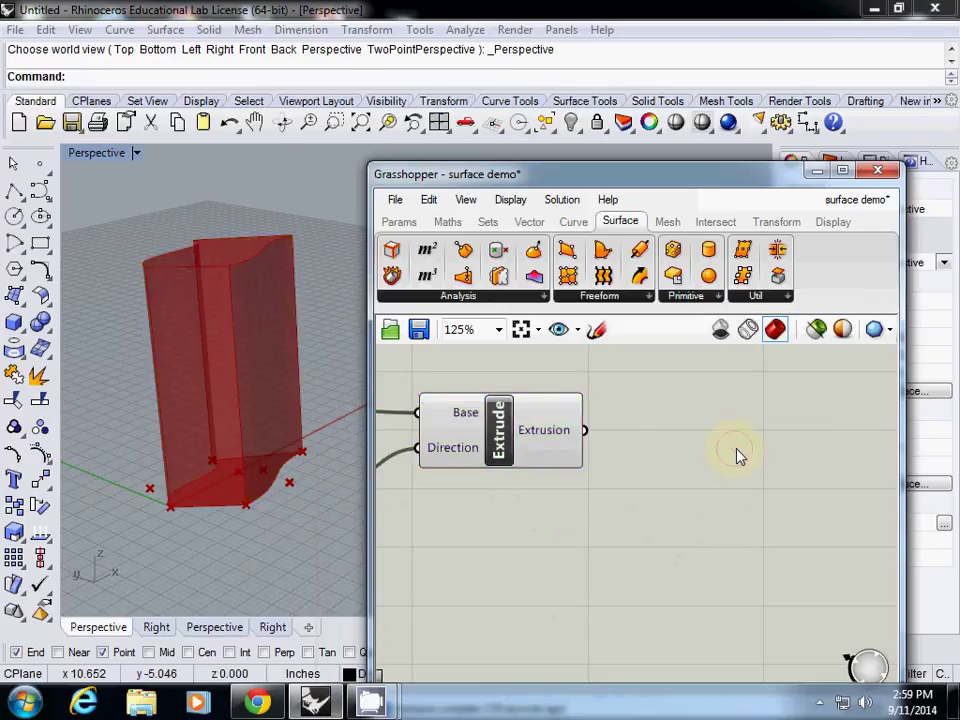
double_click(737, 452)
text(contour)
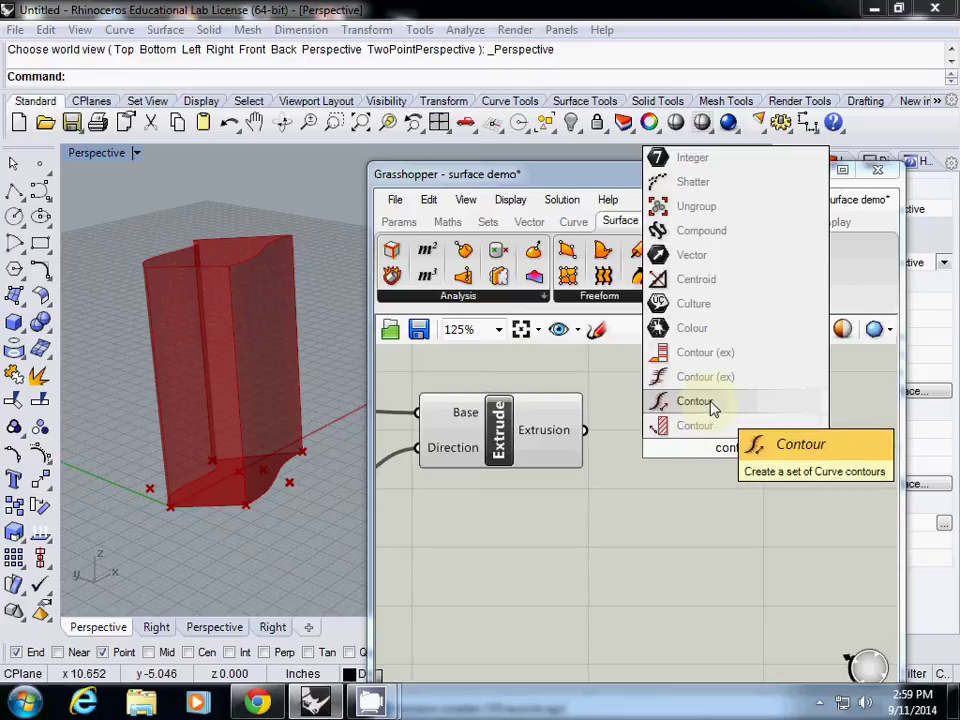
click(710, 402)
click(731, 445)
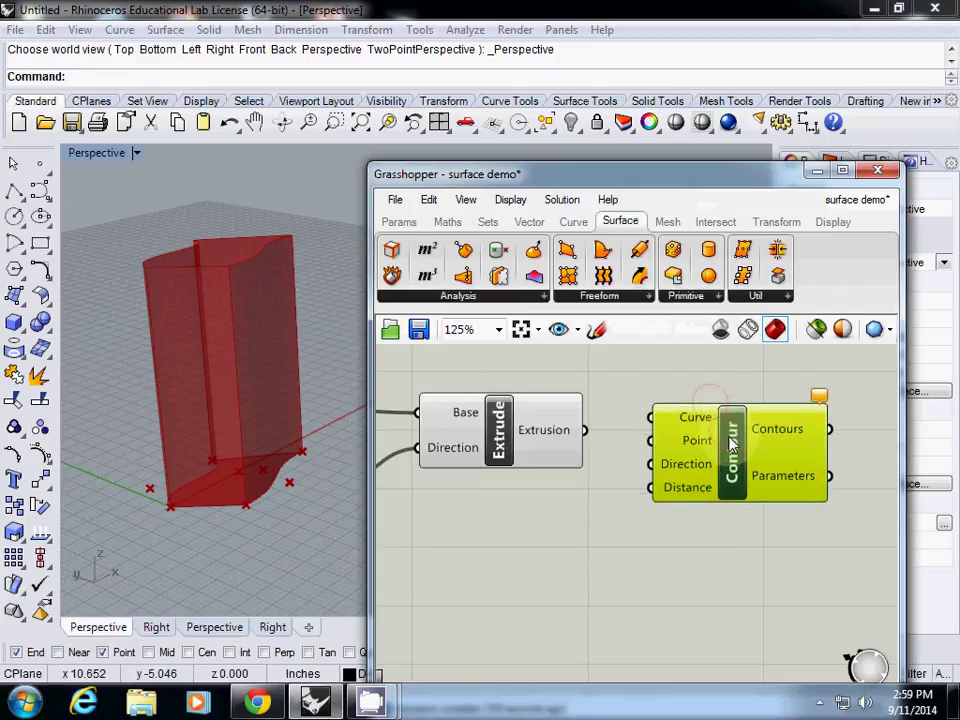
drag(731, 445, 755, 461)
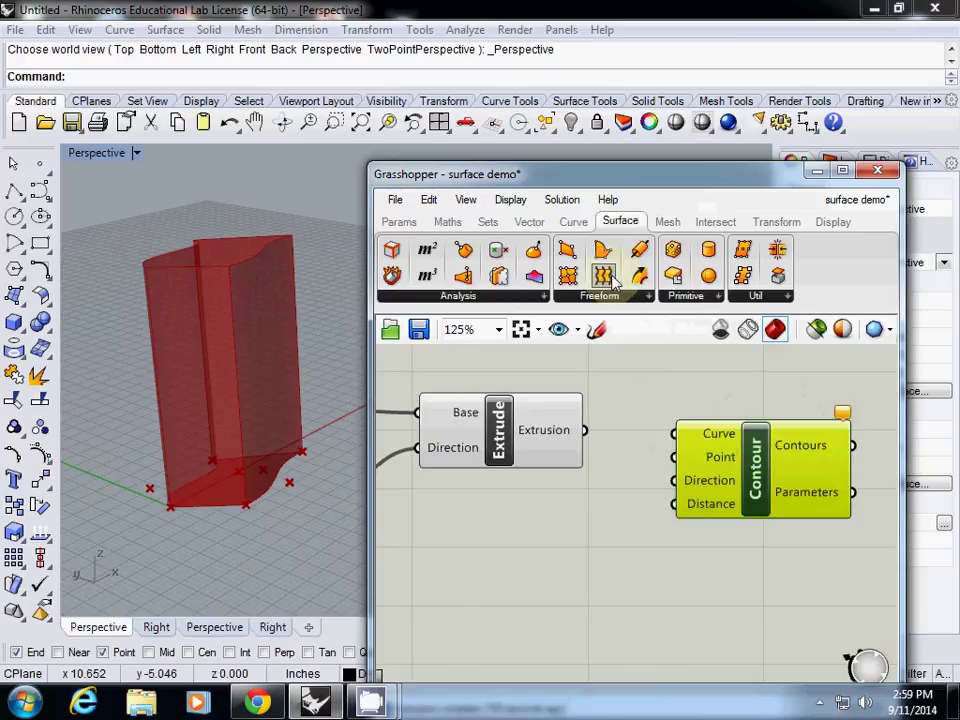
Browse the surface and curve utility components and compare the curve and Brep or Mesh variants in a "contour" component search.
click(789, 299)
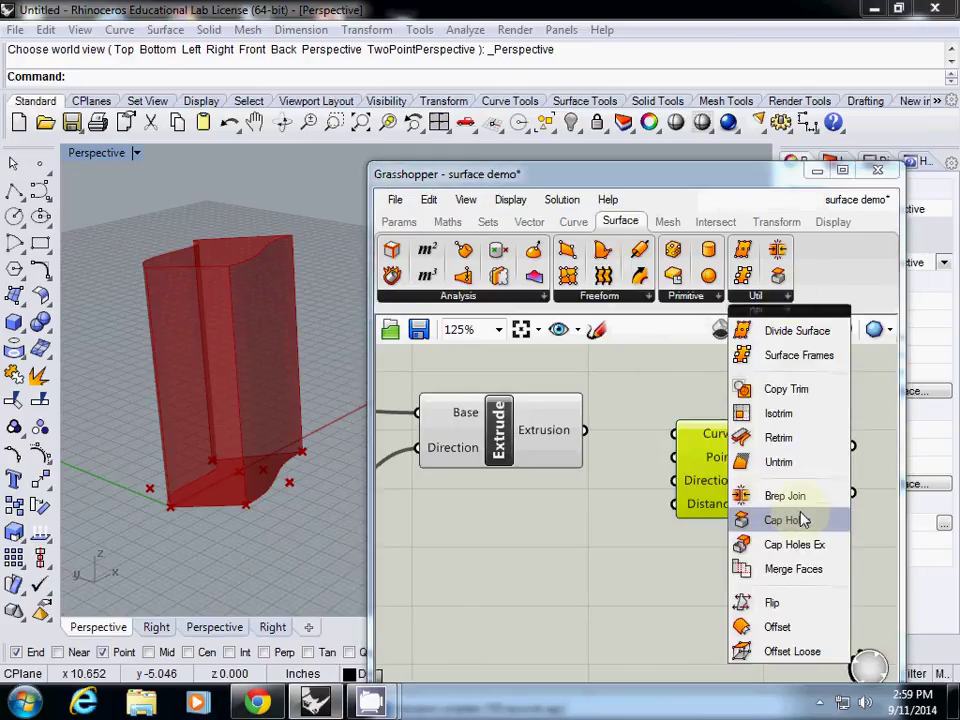
click(576, 222)
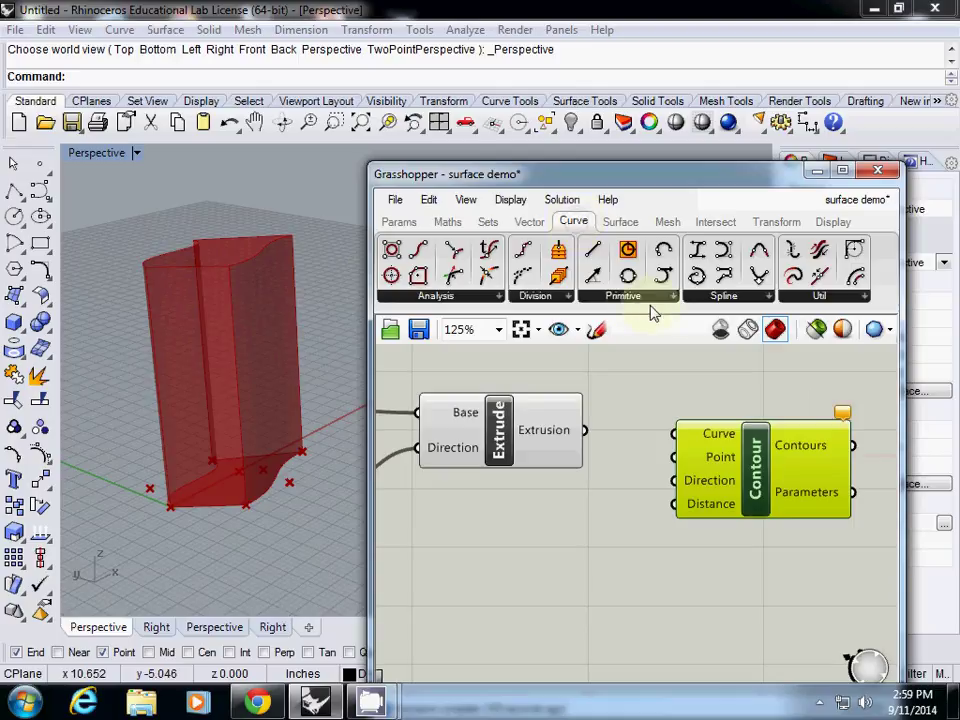
click(866, 298)
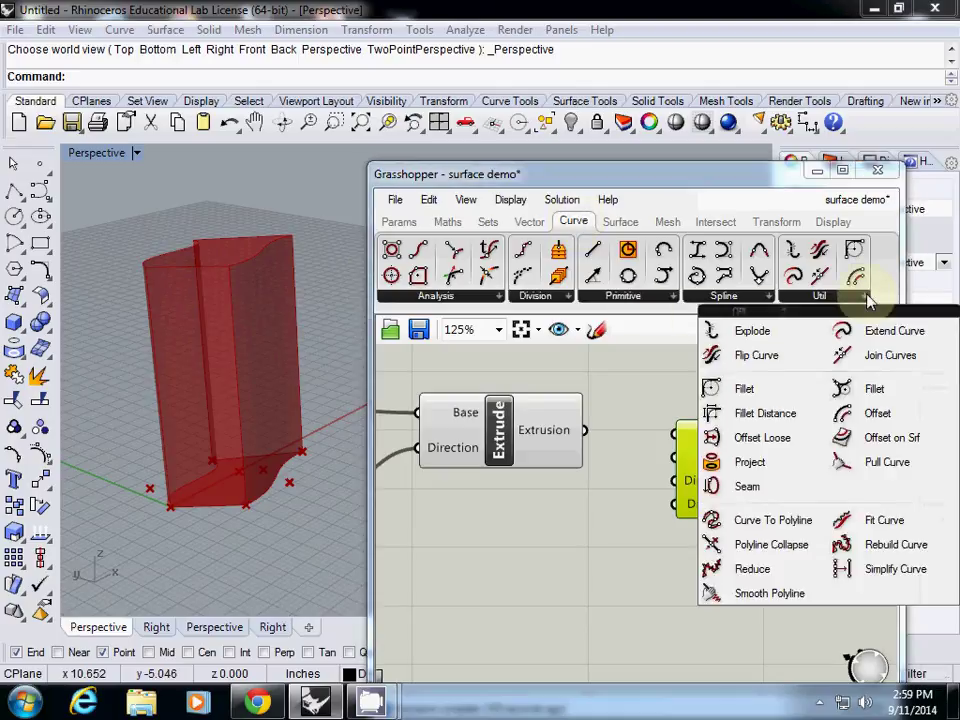
click(636, 552)
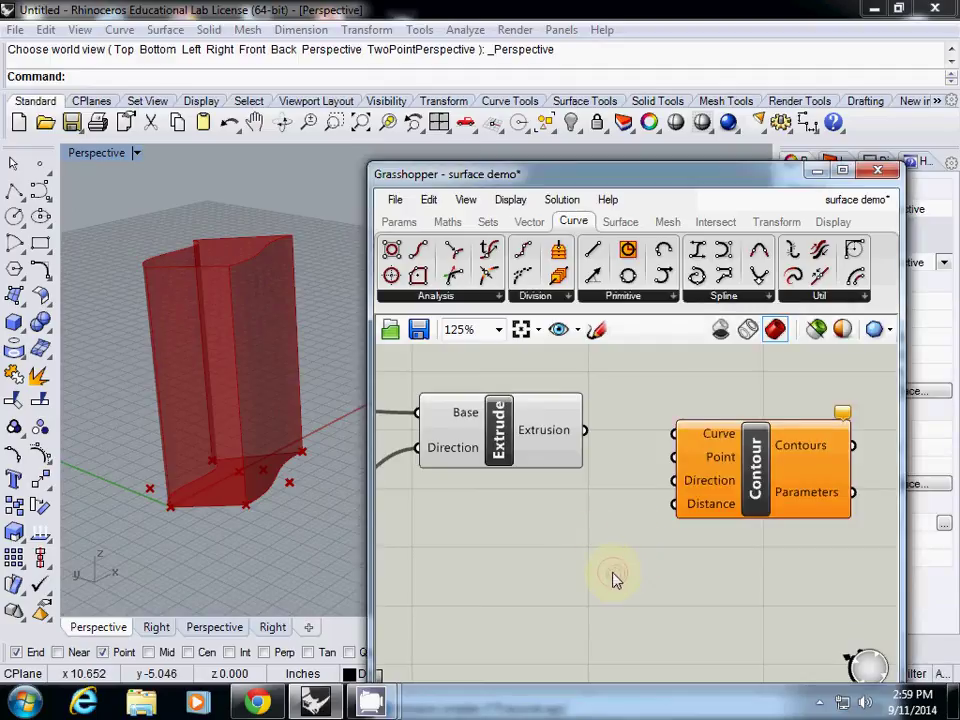
drag(615, 574, 587, 578)
text(con)
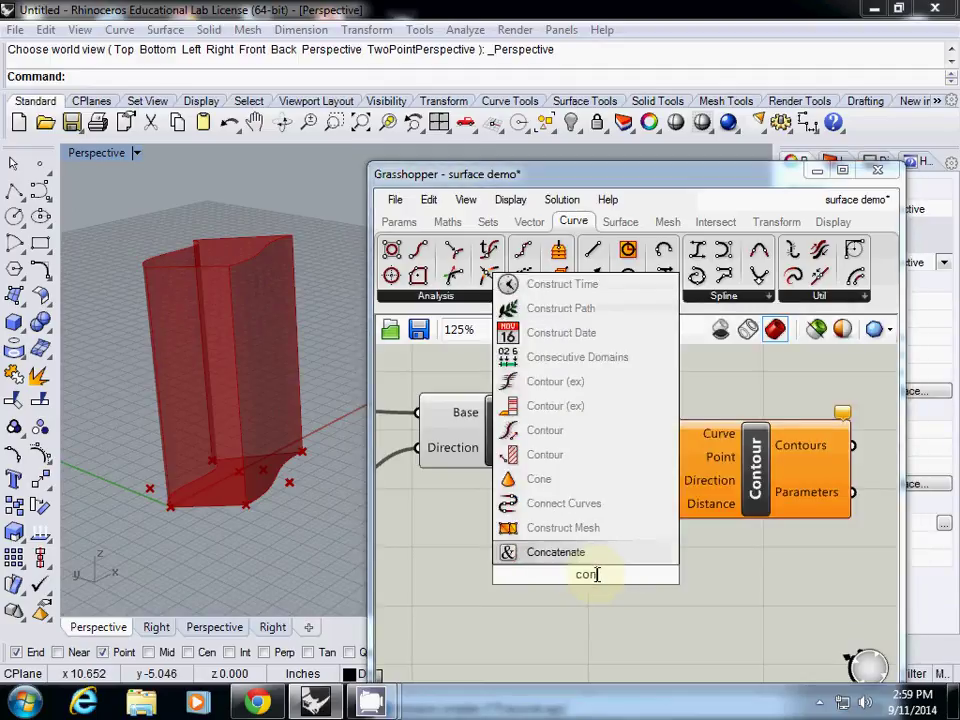
text(tour)
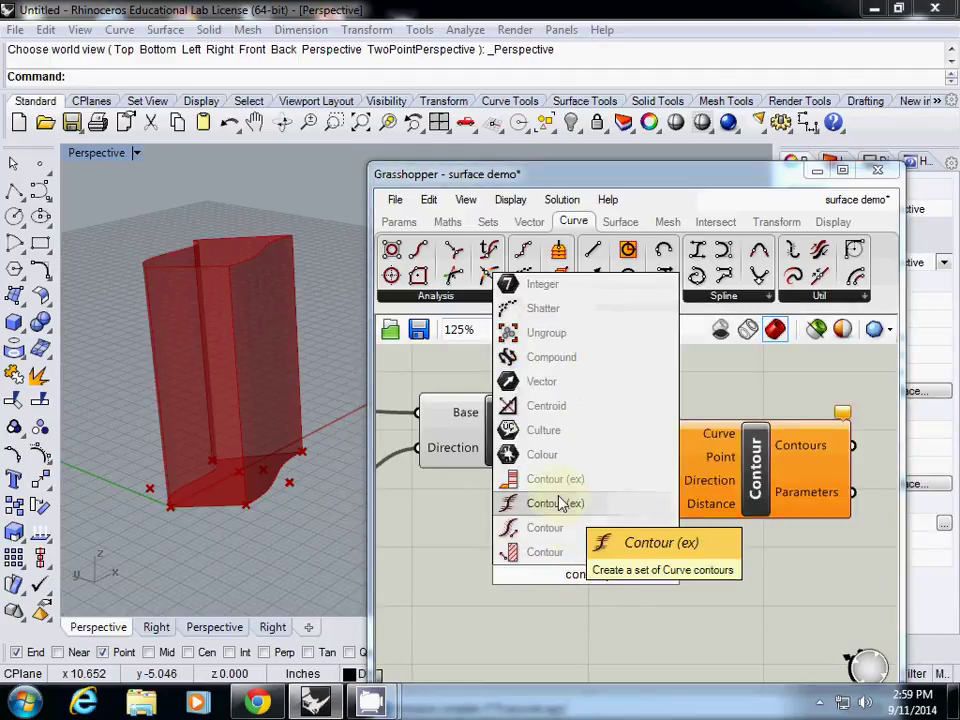
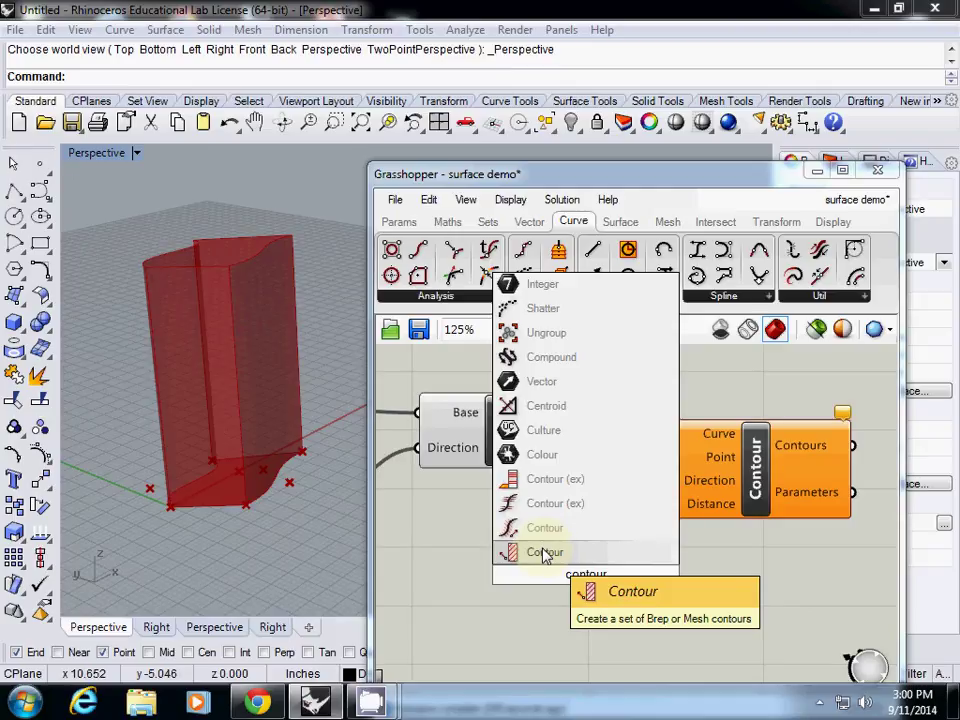
click(681, 561)
Connect the Extrude component's Extrusion output to the Contour component's Curve input and shift Contour down slightly.
click(768, 485)
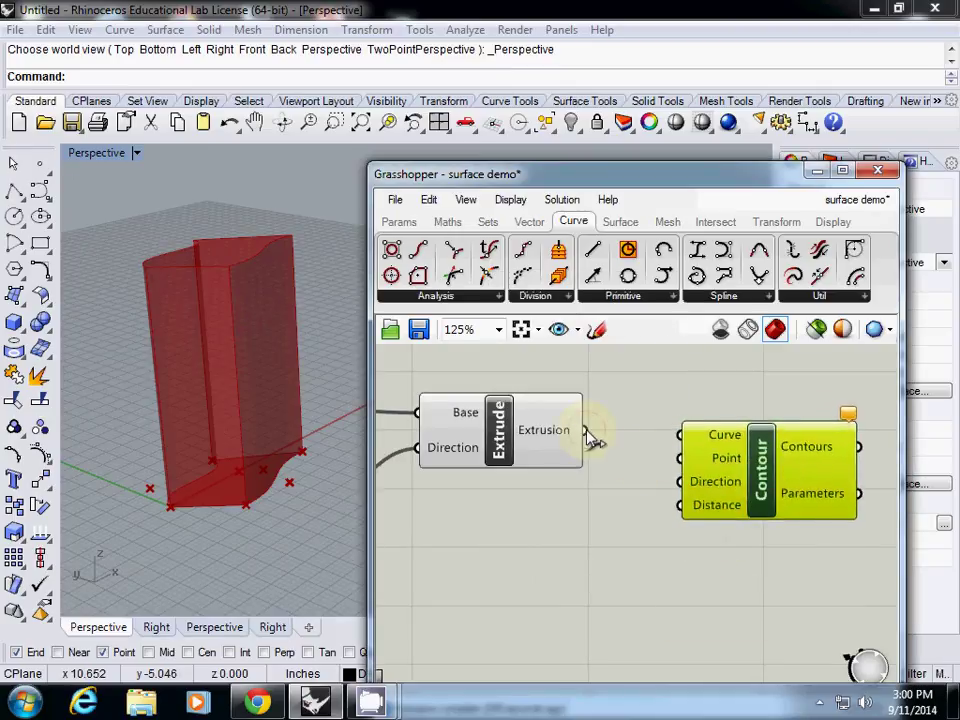
drag(588, 433, 680, 436)
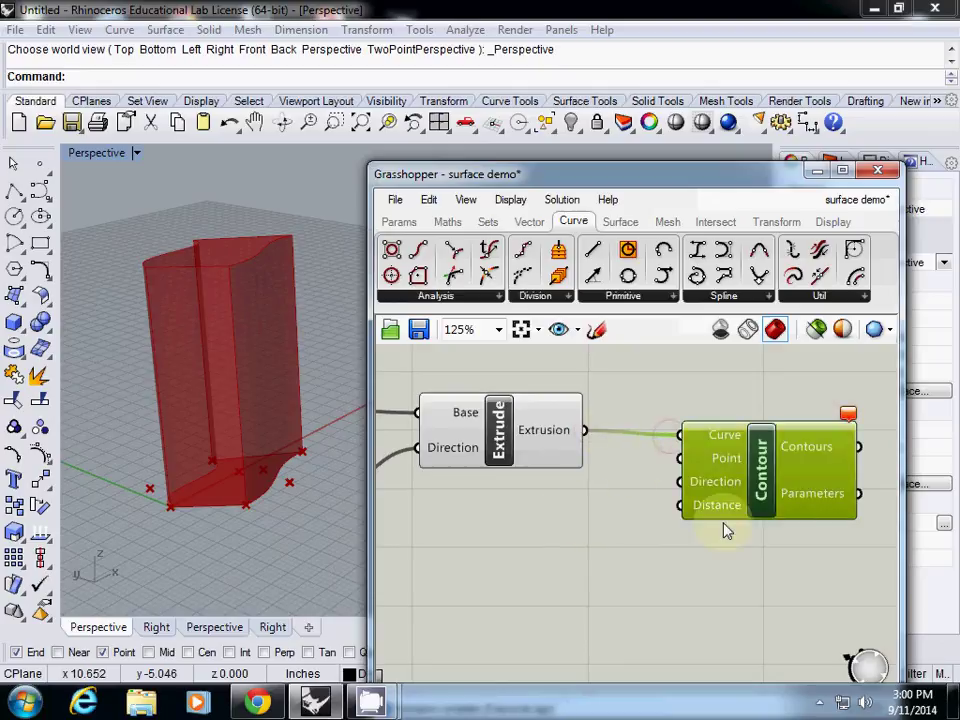
mouse_move(848, 418)
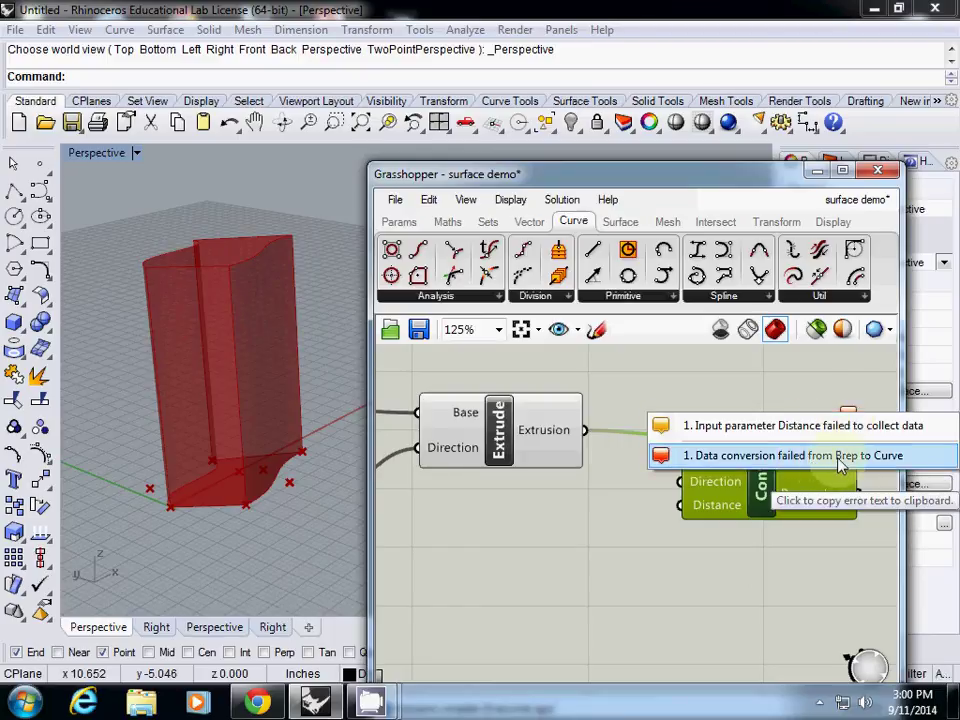
click(690, 534)
click(755, 505)
drag(755, 505, 753, 552)
Extract the Contour component's Point input as a separate parameter and place it below the Extrude component.
right_click(722, 512)
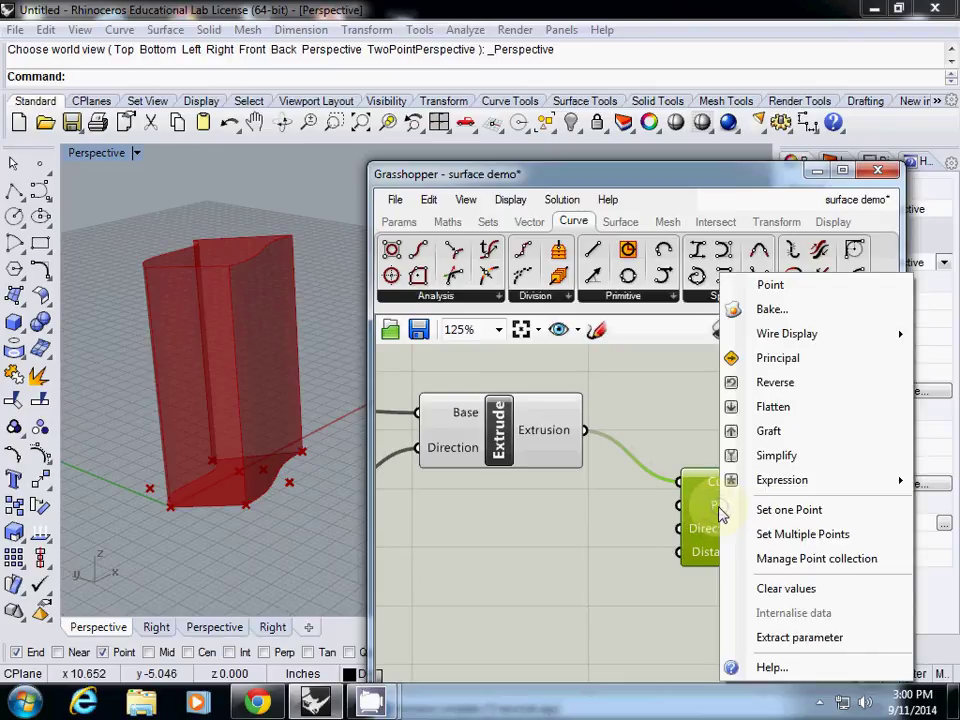
click(827, 638)
drag(584, 520, 548, 520)
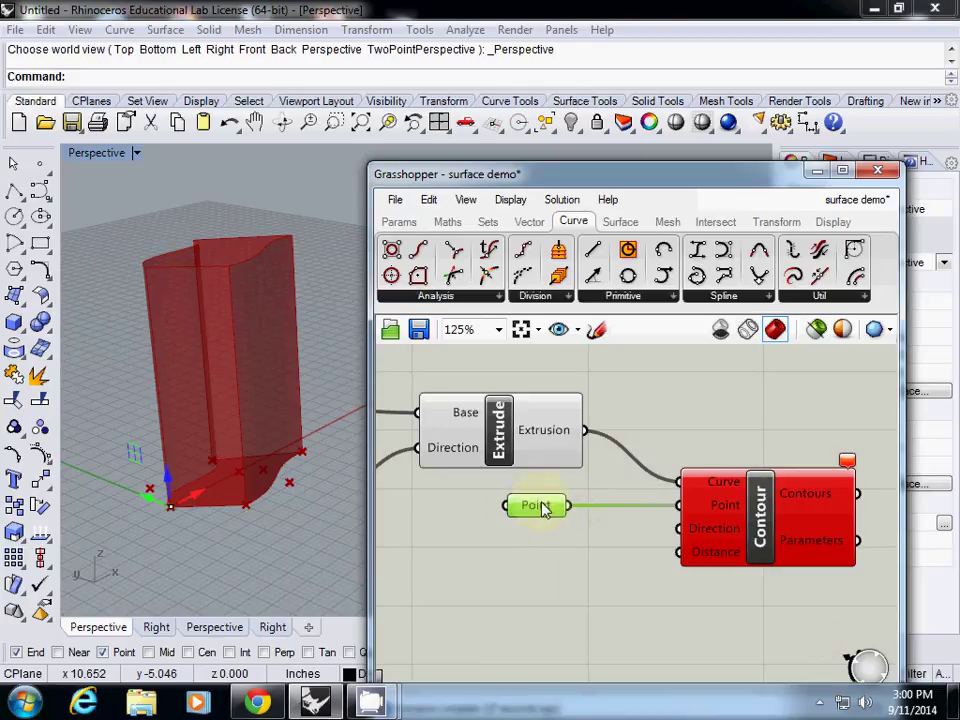
Try to set one point for the extracted Point parameter in the Perspective viewport, with the Near and Mid object snaps turned on.
mouse_move(543, 509)
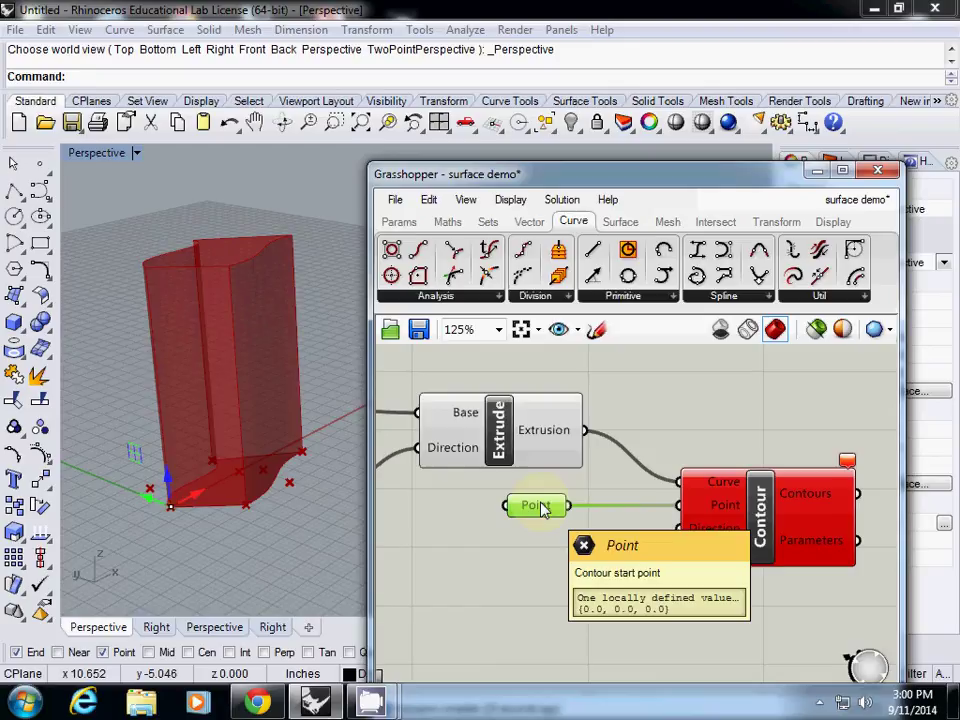
right_click(543, 509)
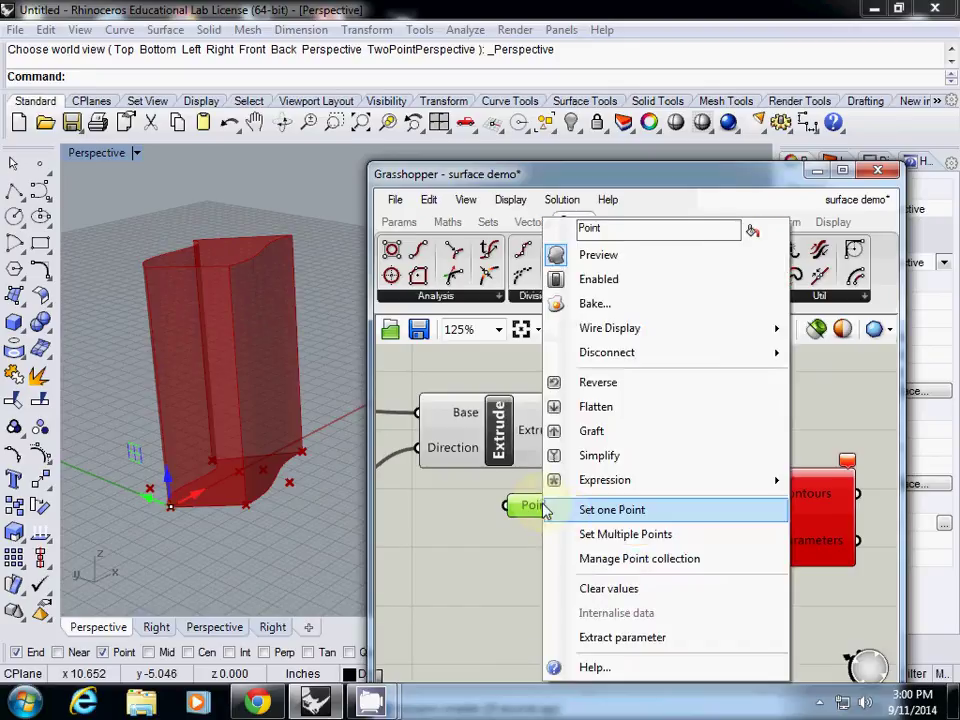
click(593, 517)
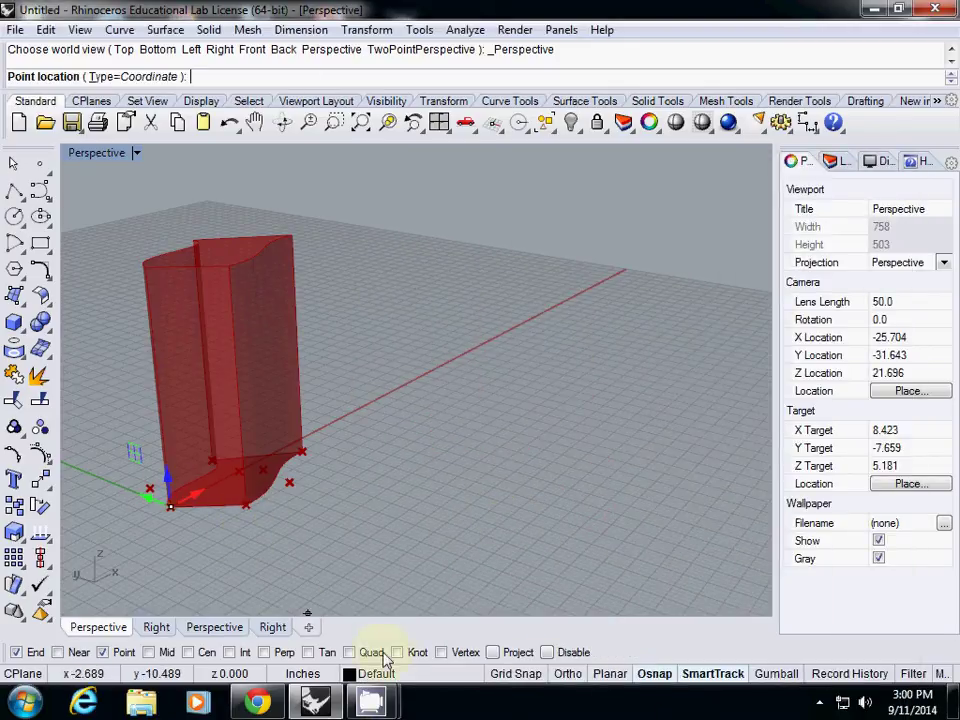
click(66, 652)
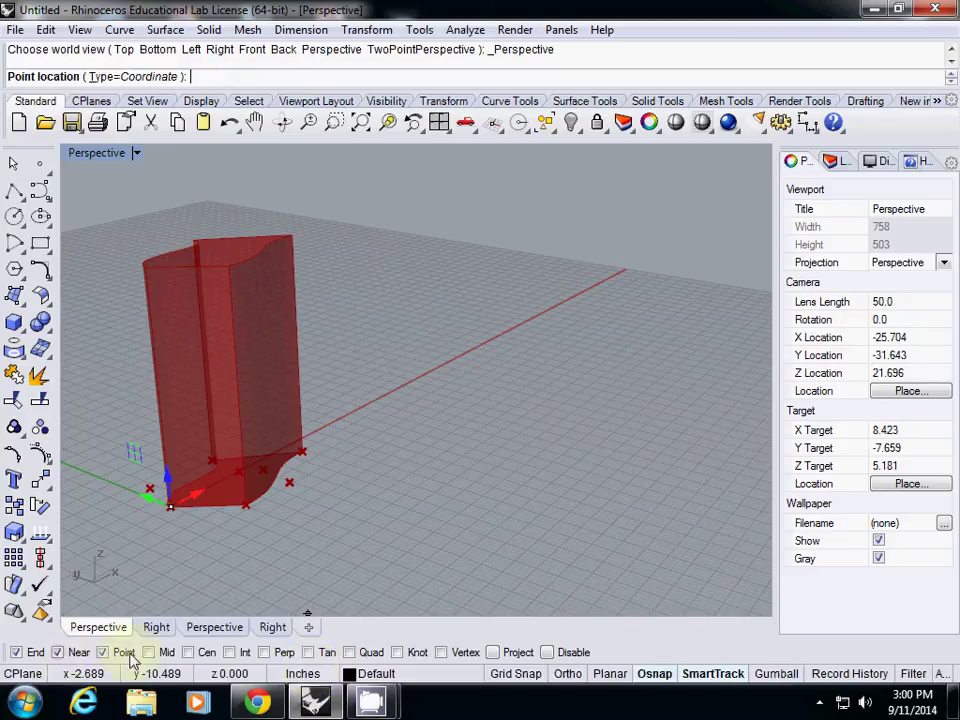
click(152, 653)
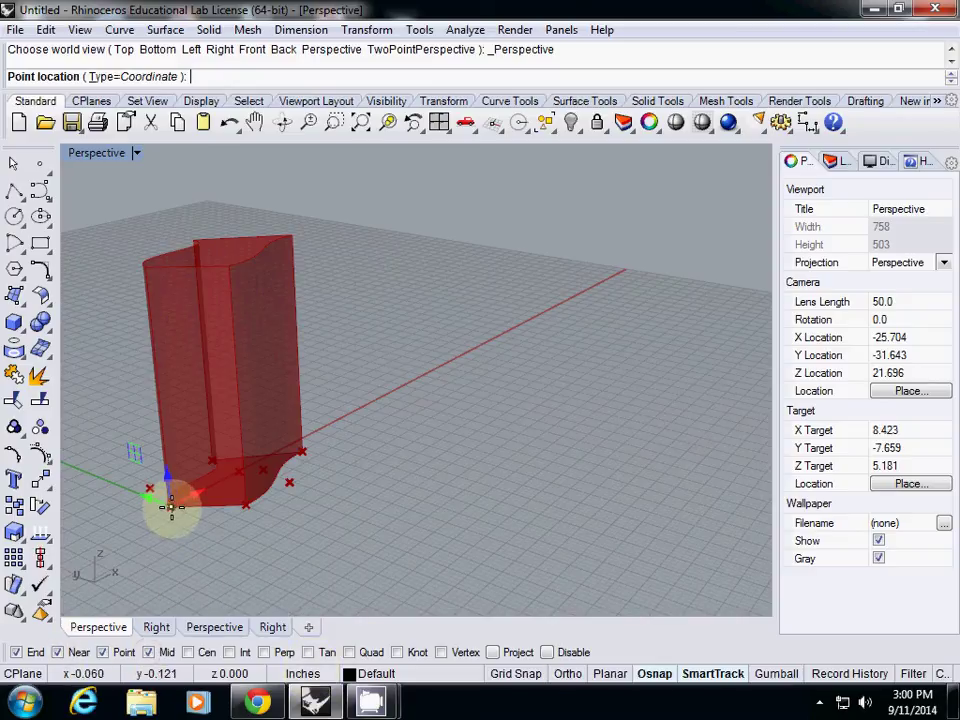
right_drag(258, 513, 489, 636)
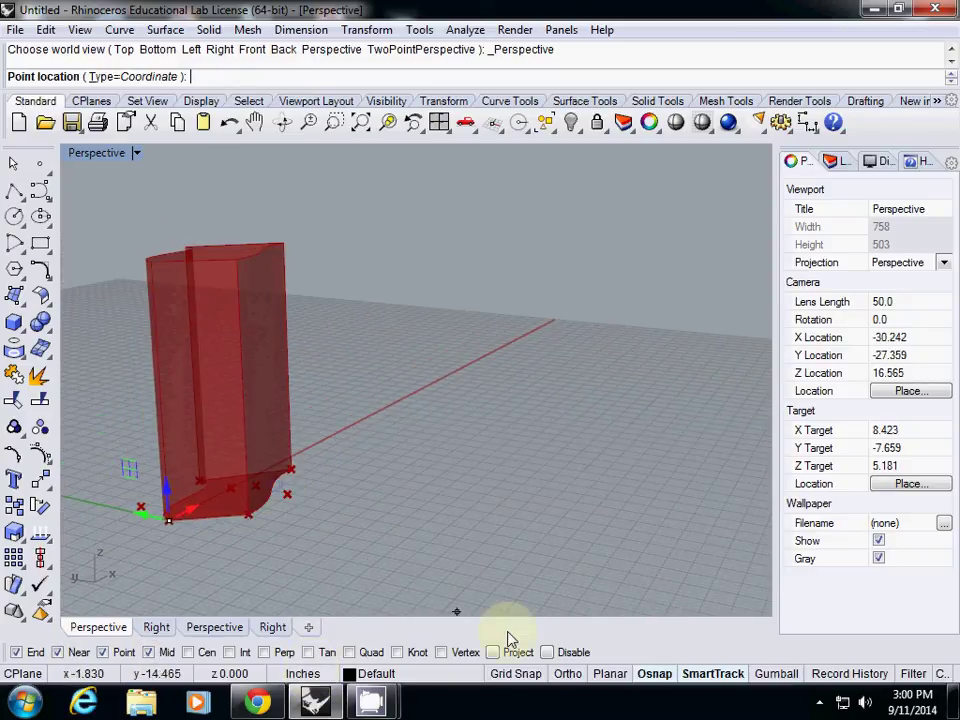
click(398, 706)
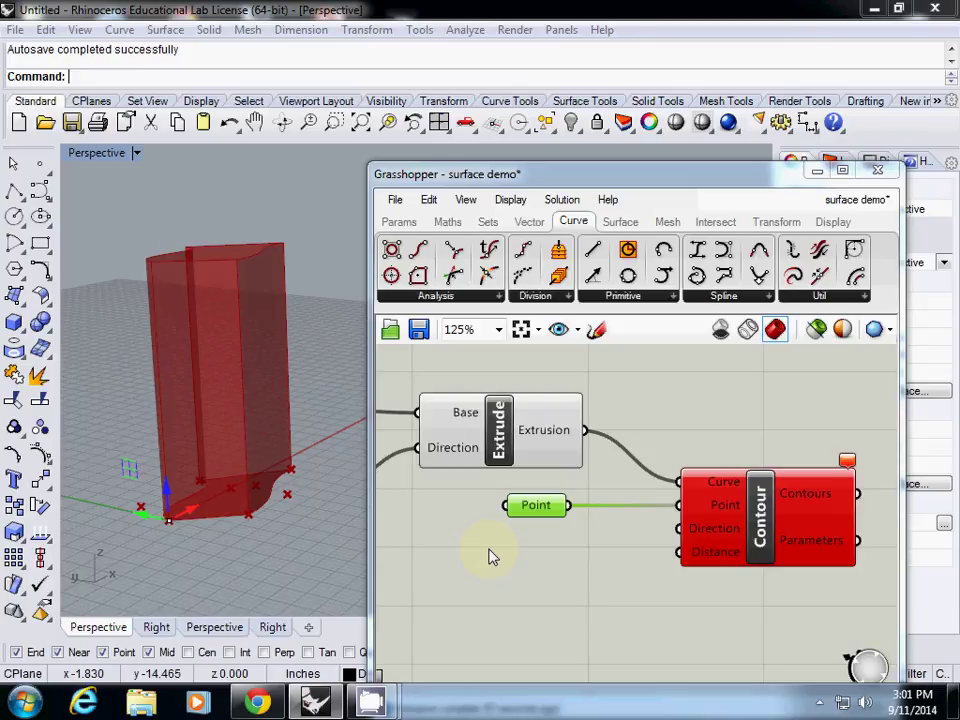
Move the extracted Point parameter across the canvas into the upper "Step1 collect points" group.
right_drag(493, 553, 687, 479)
scroll(583, 557, down, 5)
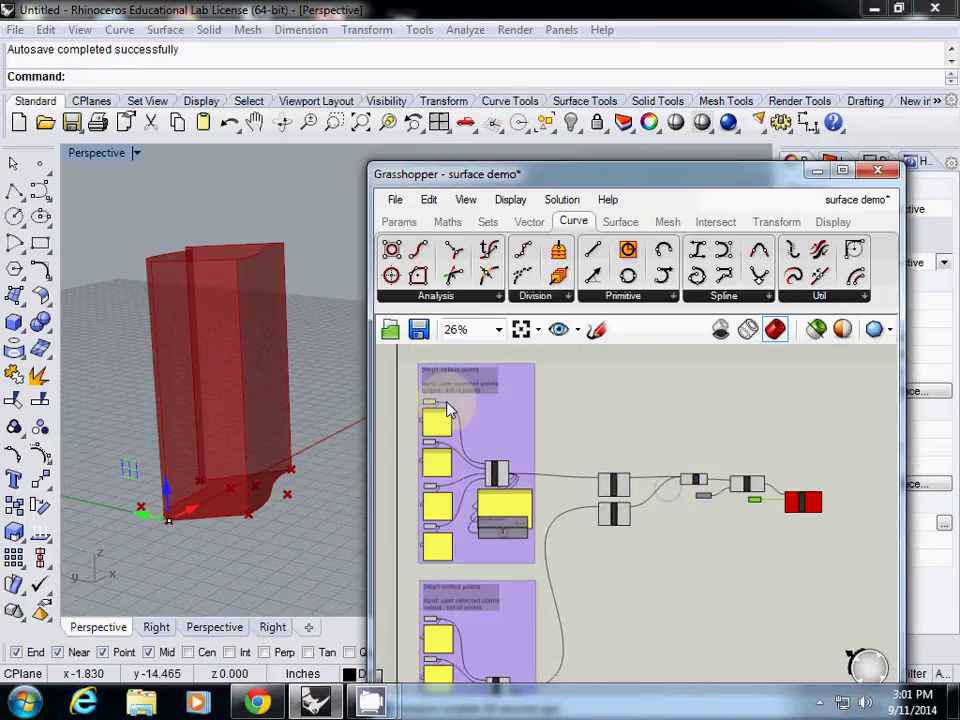
scroll(440, 408, up, 4)
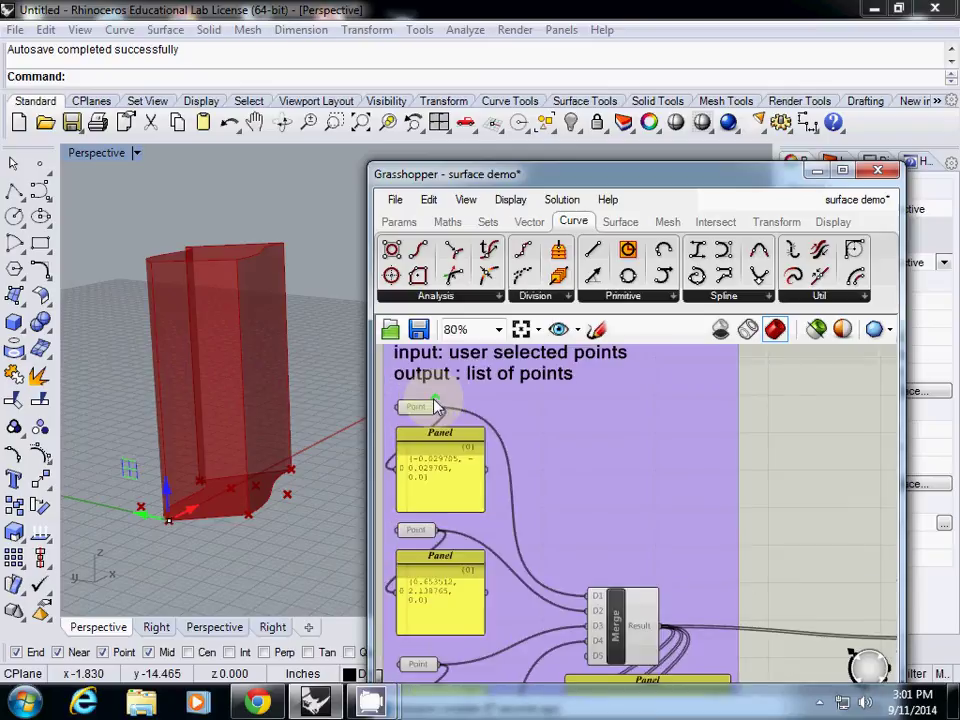
right_drag(618, 487, 562, 457)
scroll(590, 490, down, 5)
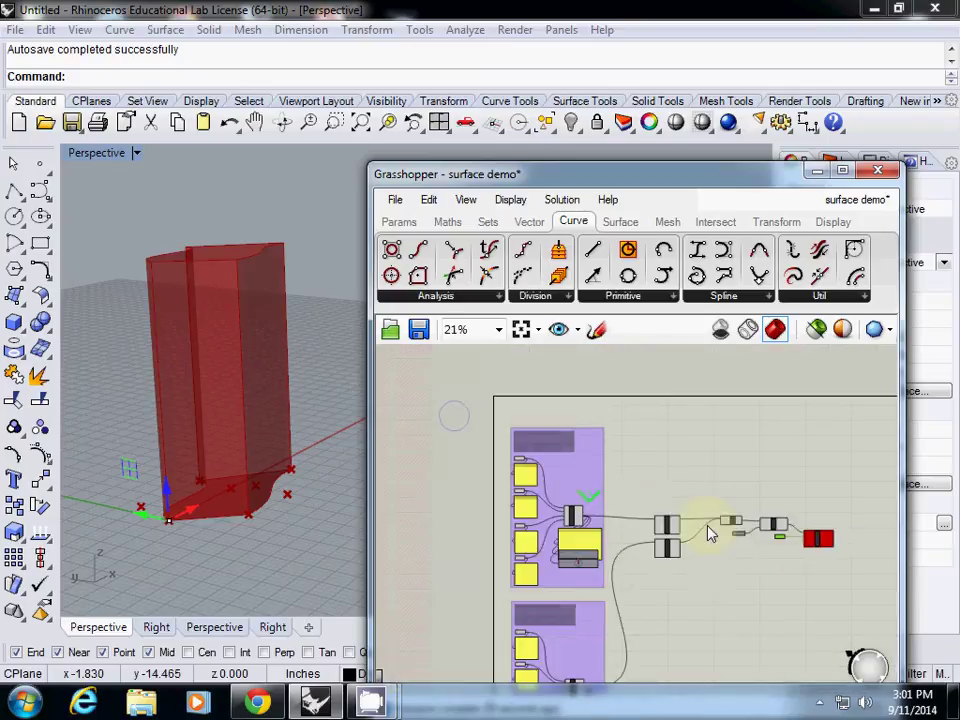
scroll(700, 540, up, 3)
drag(877, 543, 499, 410)
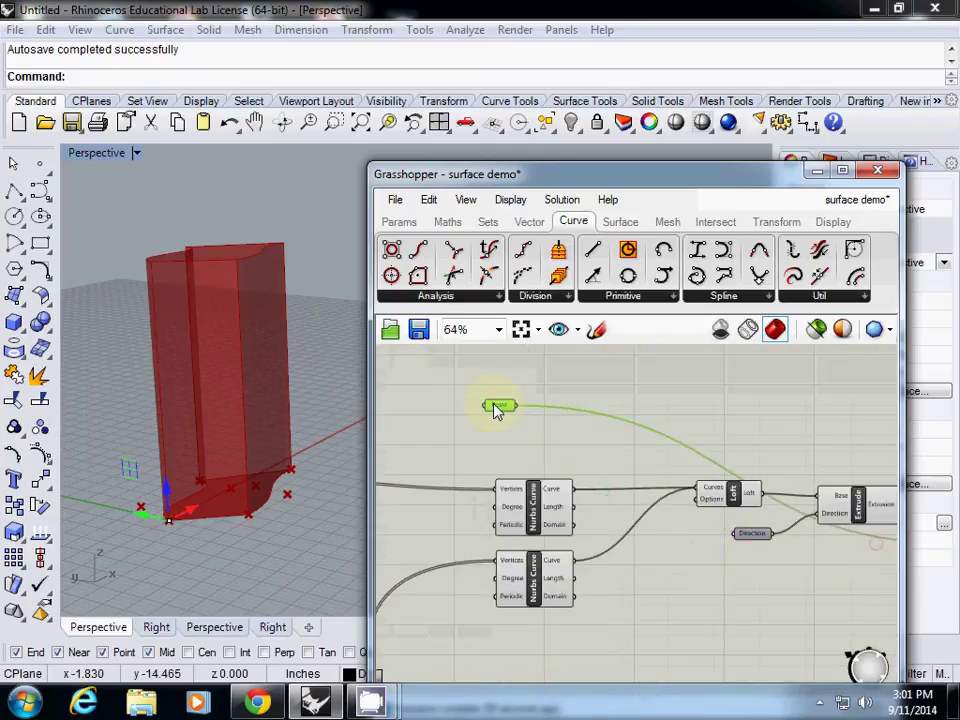
right_drag(499, 410, 693, 474)
drag(693, 474, 495, 411)
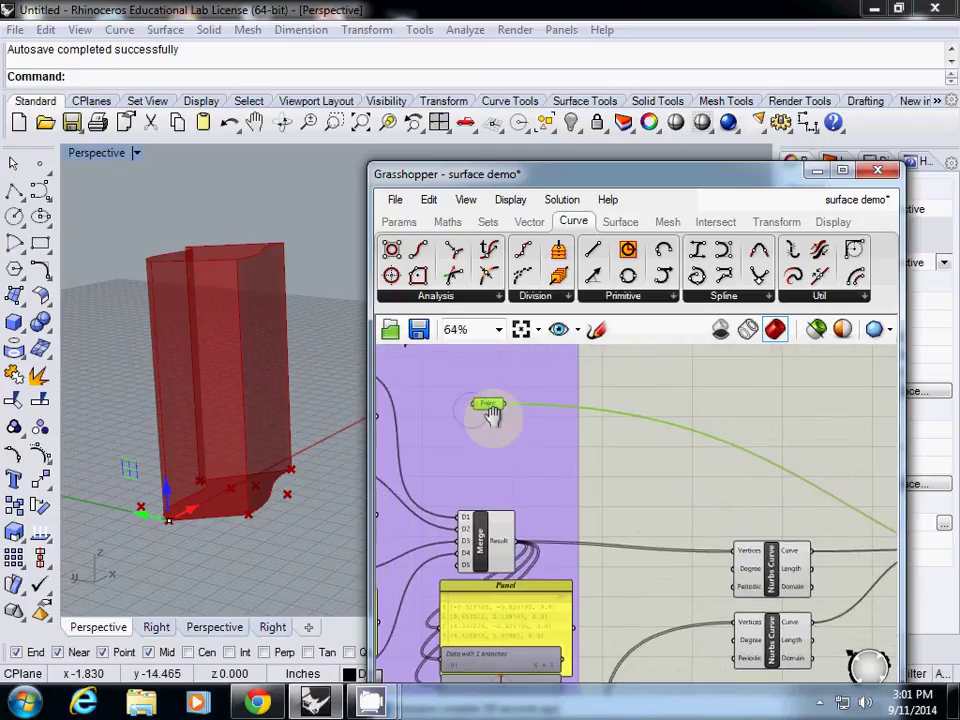
Connect the group's first user-selected Point to the extracted Point parameter and select the source Point to locate it in the viewport.
scroll(495, 411, up, 2)
right_click(562, 452)
right_drag(472, 462, 562, 487)
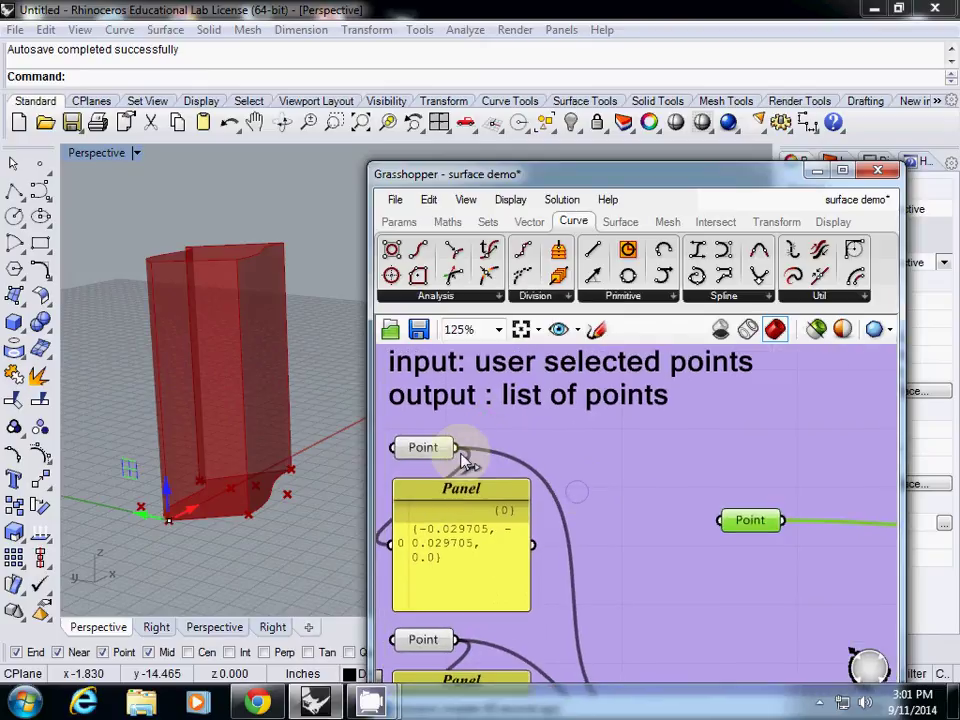
drag(456, 448, 722, 522)
scroll(628, 553, down, 5)
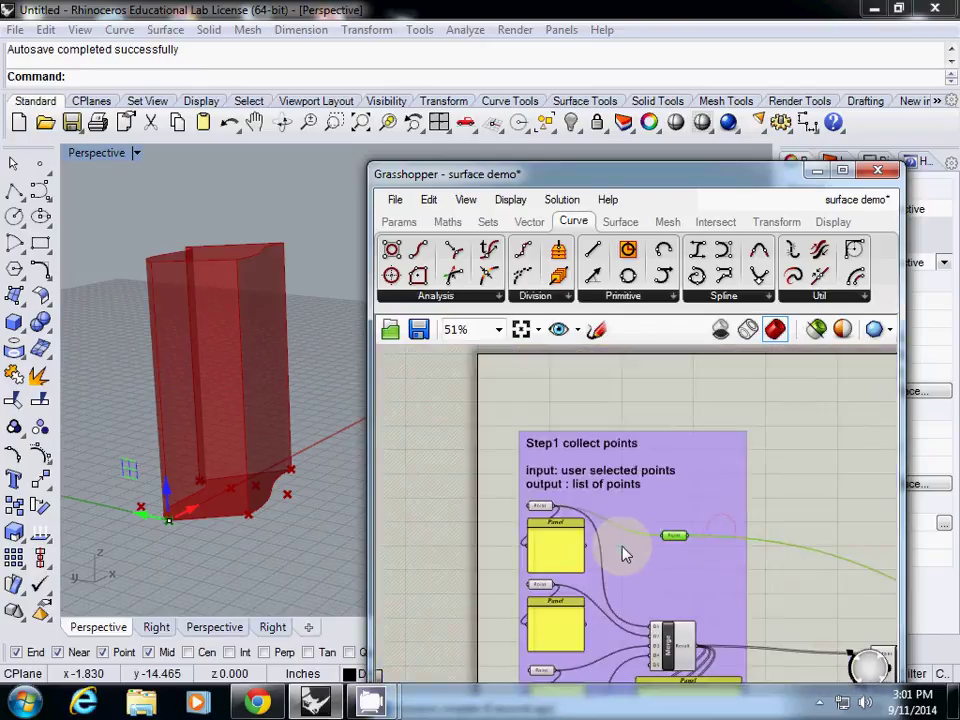
scroll(591, 530, up, 5)
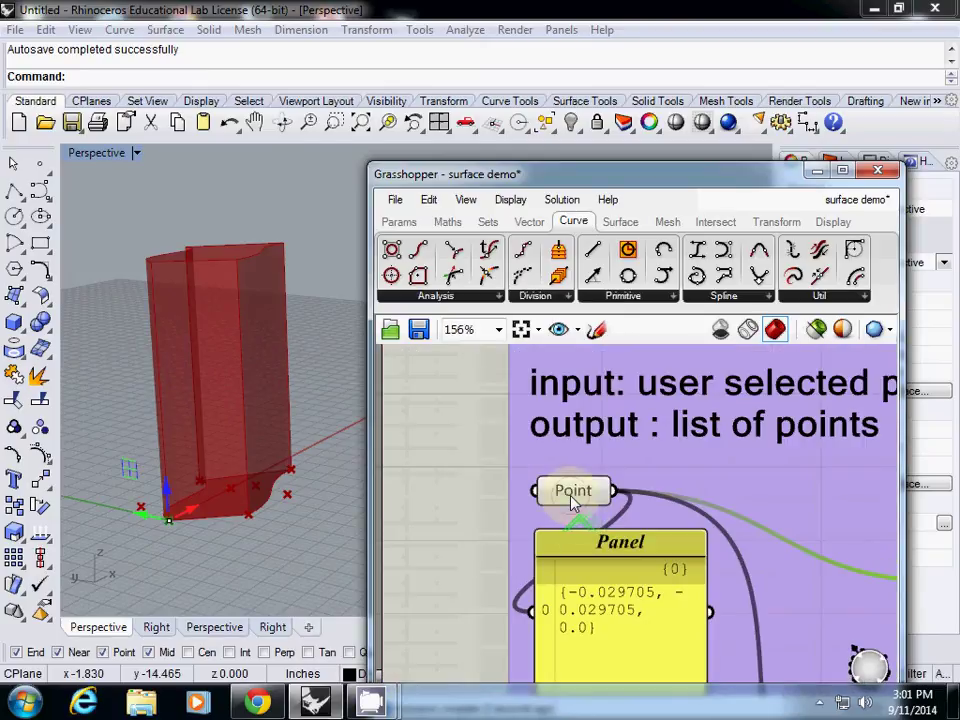
click(565, 490)
drag(280, 523, 198, 503)
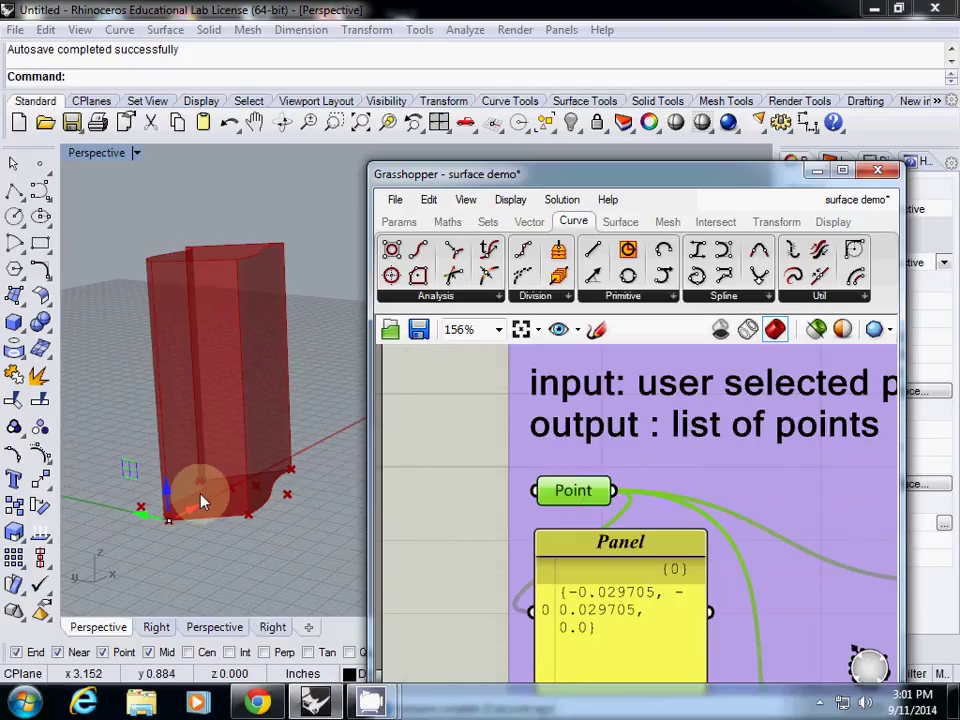
Move the extracted Point parameter back across the canvas and place it between the Extrude and Contour components.
scroll(199, 499, down, 7)
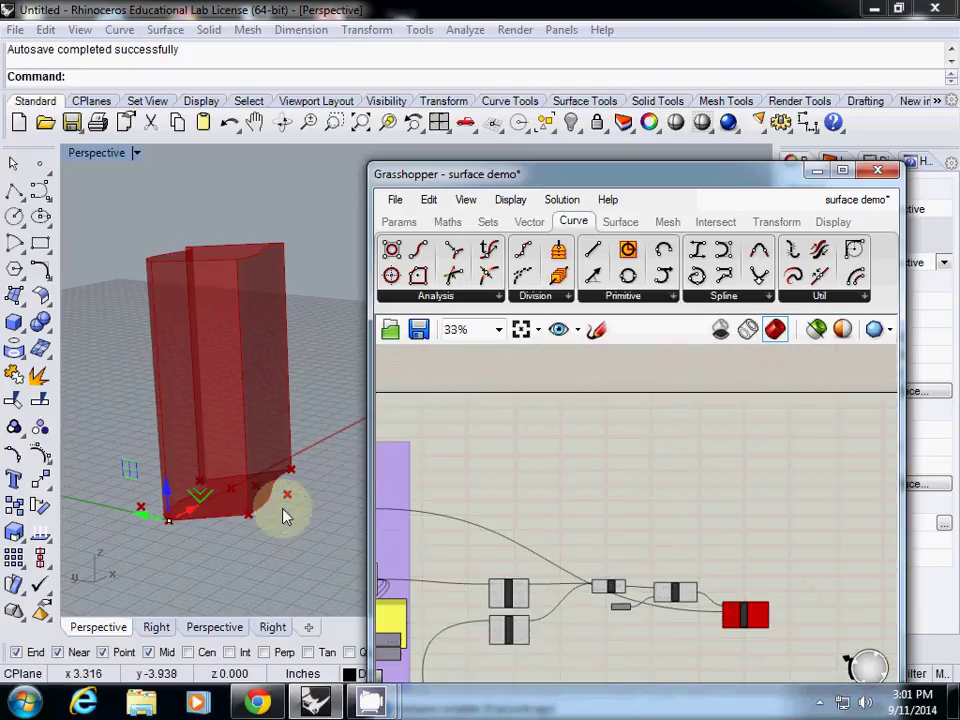
scroll(400, 510, up, 2)
right_drag(400, 510, 452, 506)
drag(418, 499, 785, 662)
right_drag(785, 662, 604, 491)
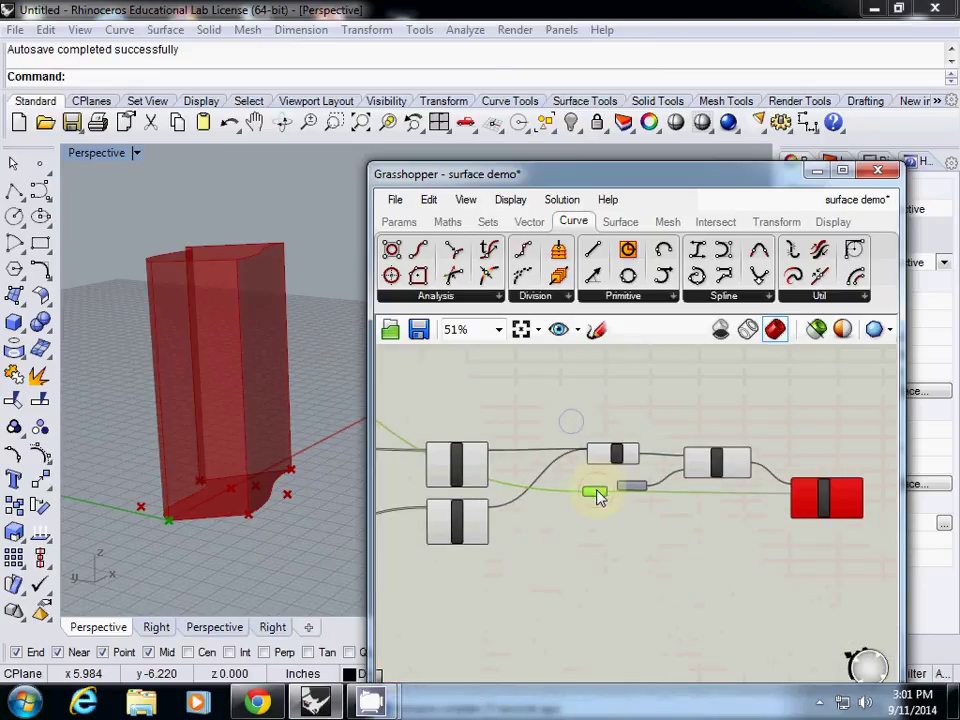
drag(598, 490, 758, 499)
scroll(754, 527, up, 5)
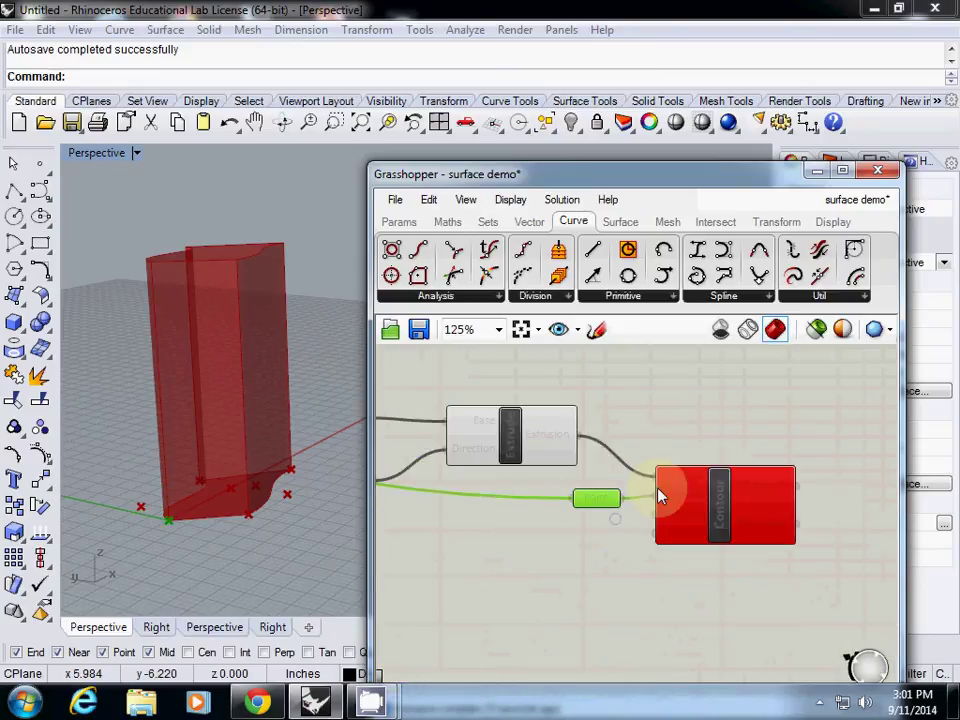
drag(585, 503, 595, 499)
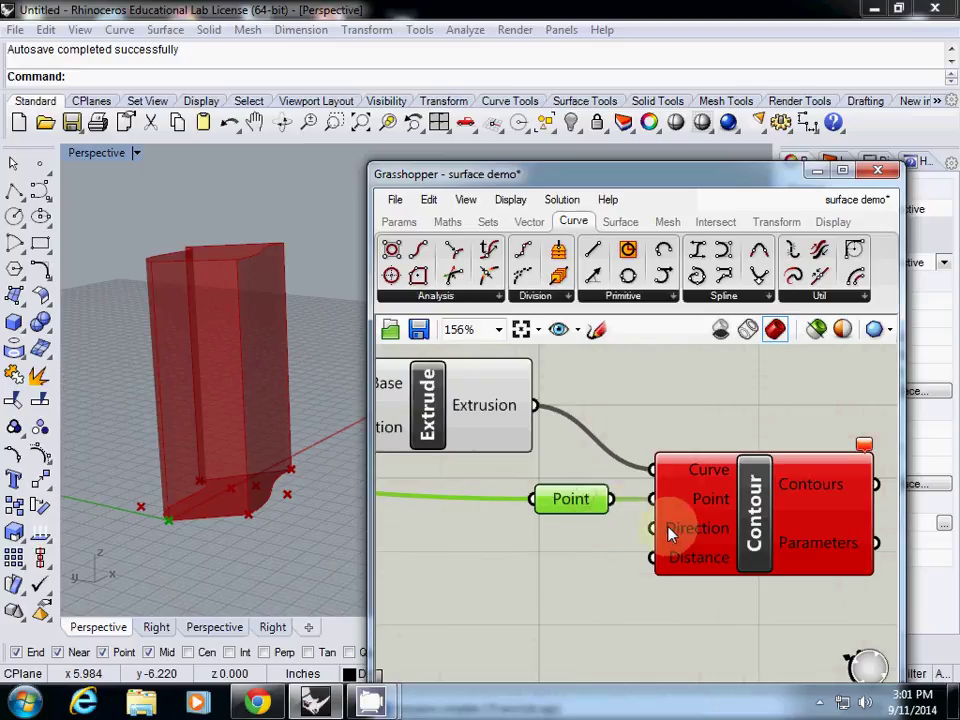
Switch to the four-viewport layout and set one upward vector in the Right viewport for the Contour's Direction input.
mouse_move(681, 537)
right_click(681, 537)
click(690, 535)
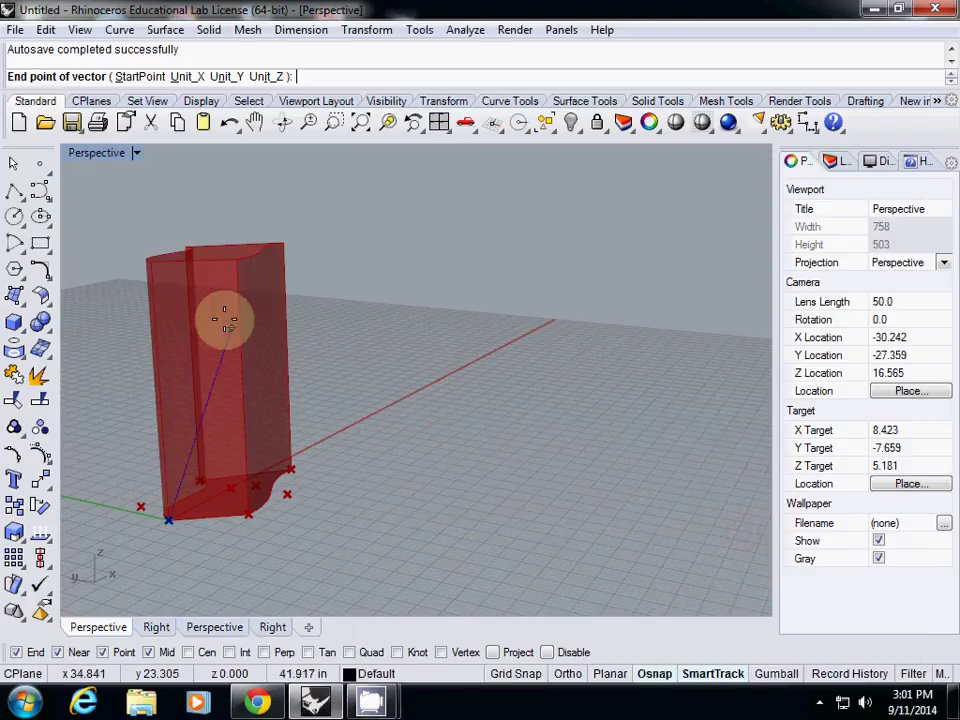
key(F8)
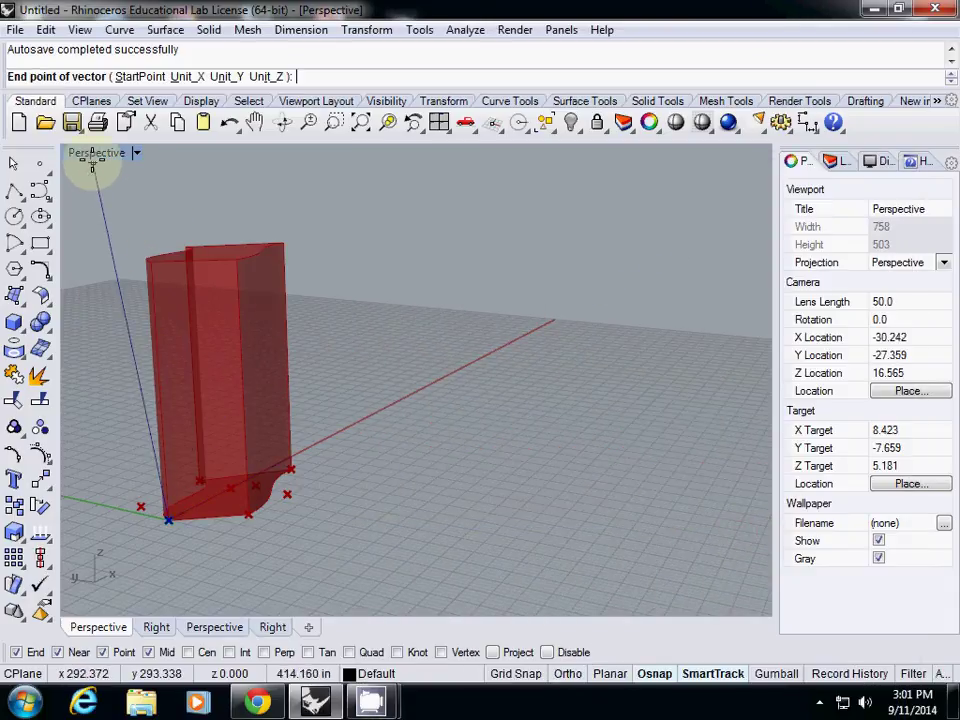
double_click(117, 155)
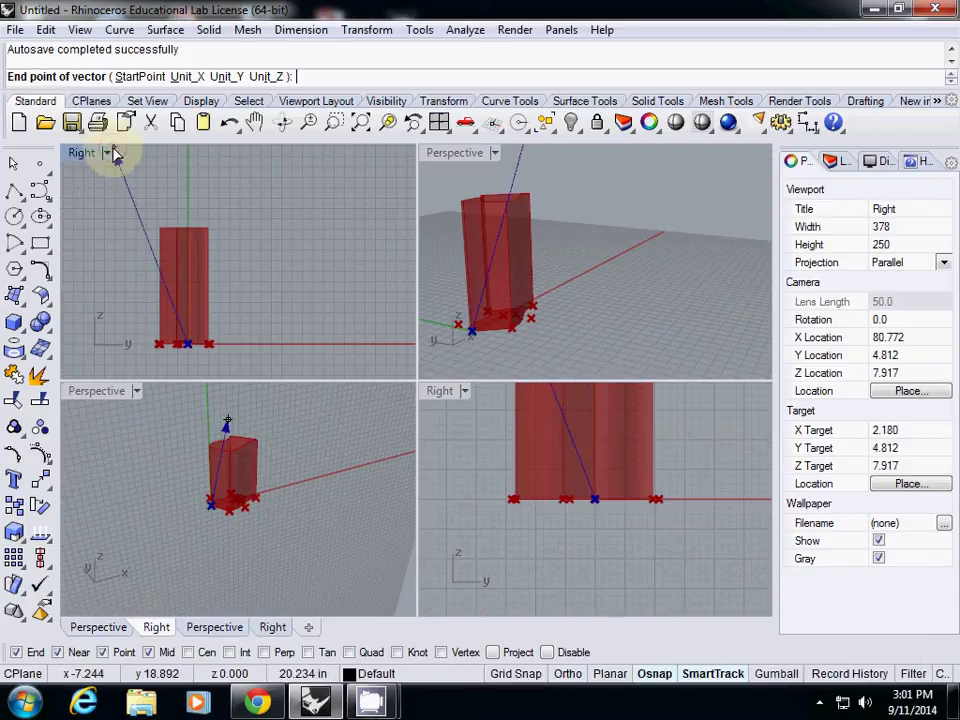
click(194, 180)
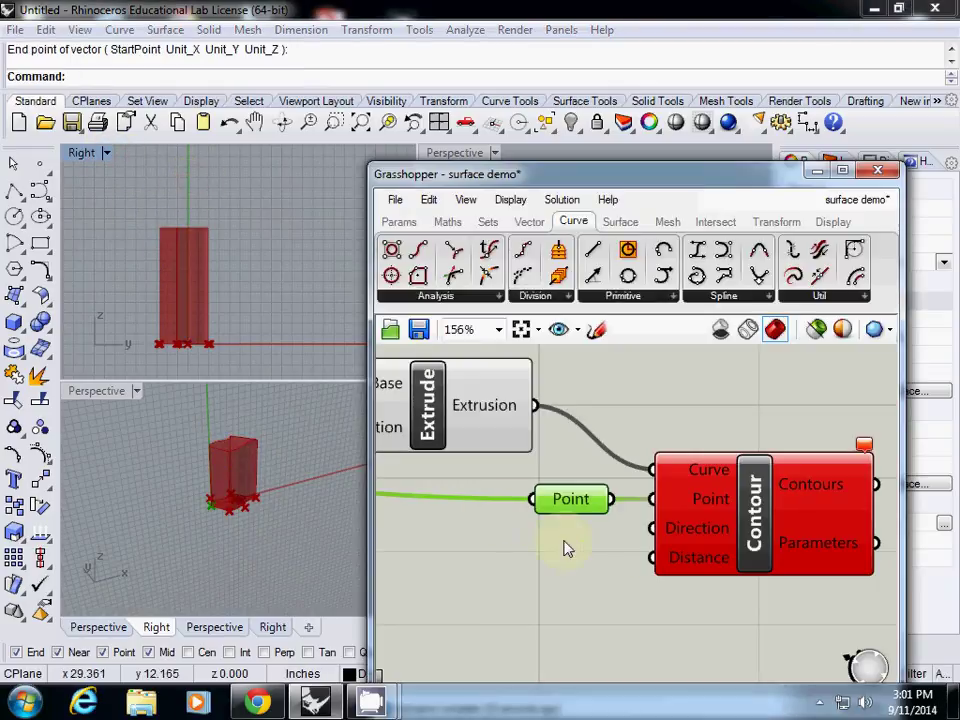
Redefine the Contour's Direction input as one vector drawn straight up along the vertical axis in the Right viewport.
right_click(675, 537)
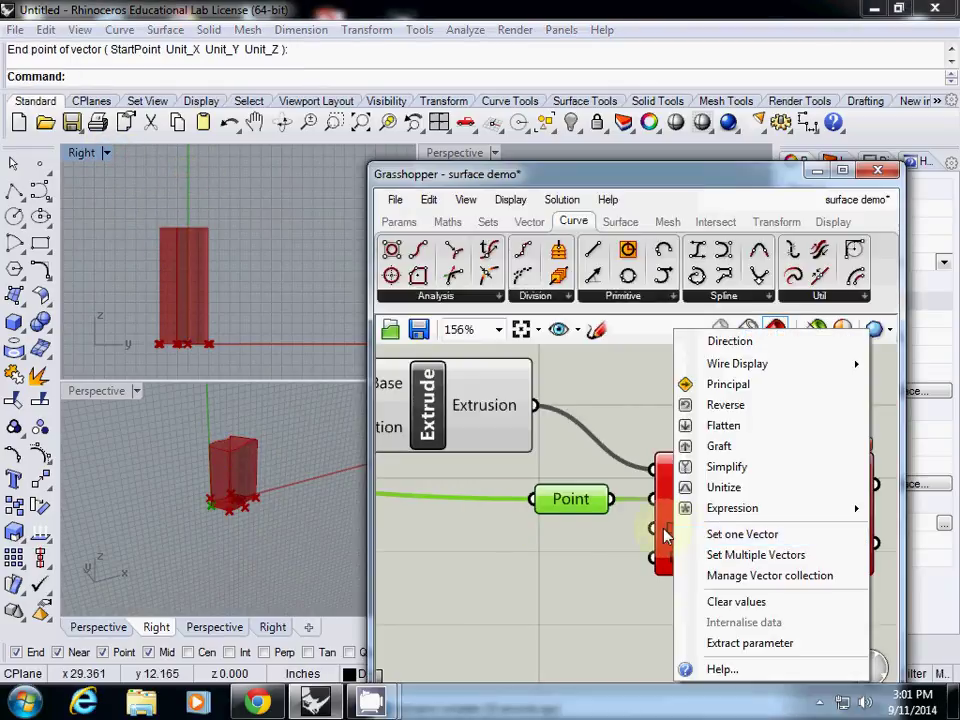
click(607, 578)
right_click(680, 527)
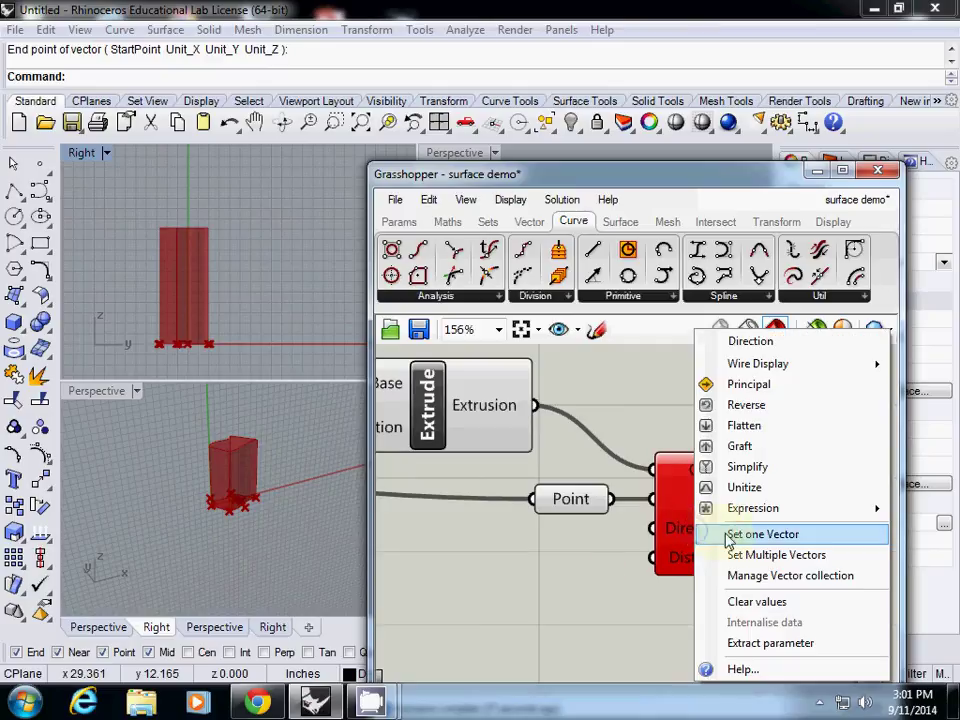
click(702, 534)
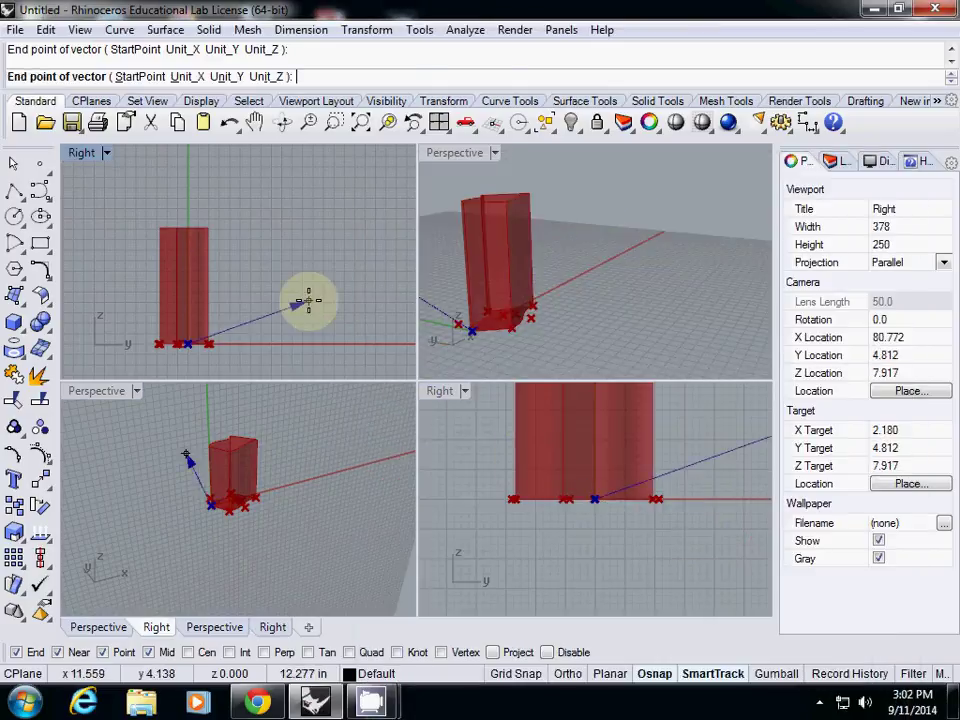
click(187, 172)
Extract the Contour's Direction input as a parameter below Point and set it to one upward vector about 14 in long.
right_click(681, 530)
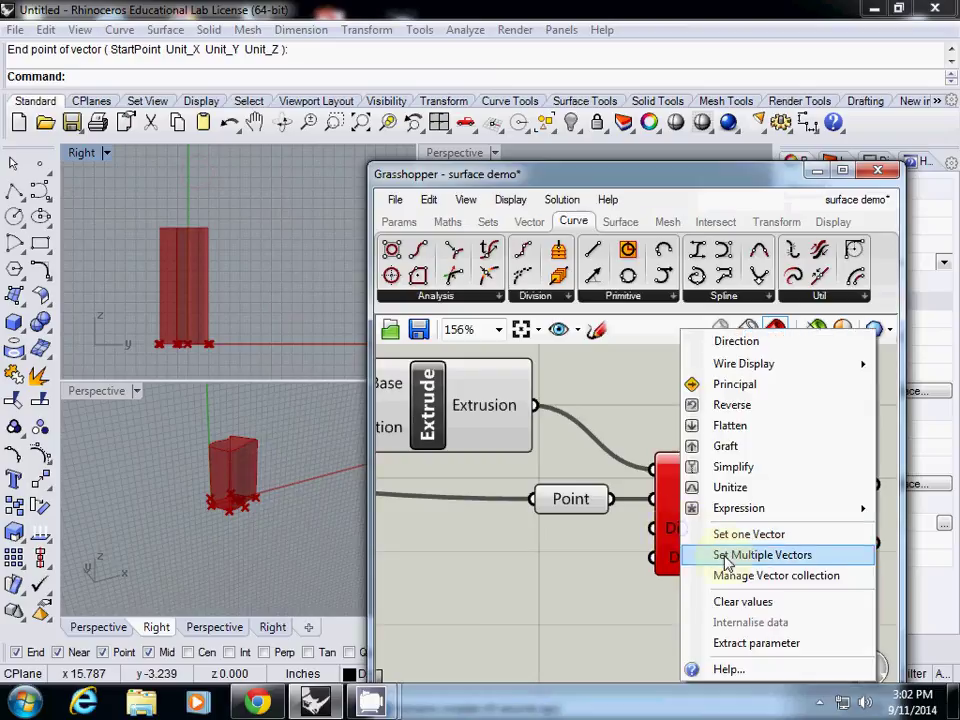
click(784, 645)
click(548, 538)
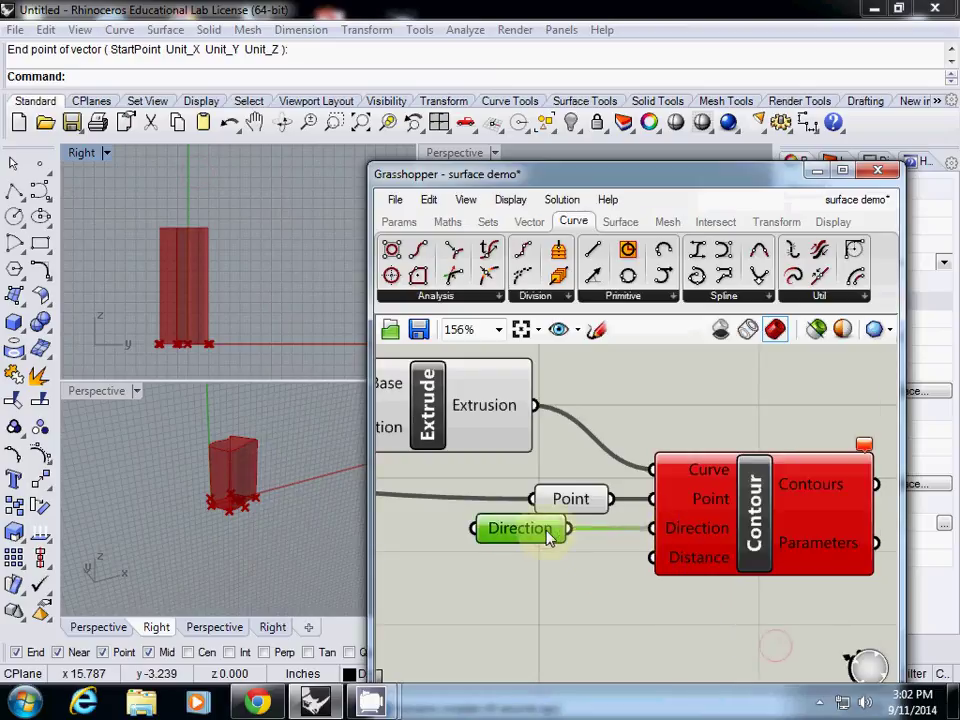
drag(548, 538, 594, 548)
right_click(568, 540)
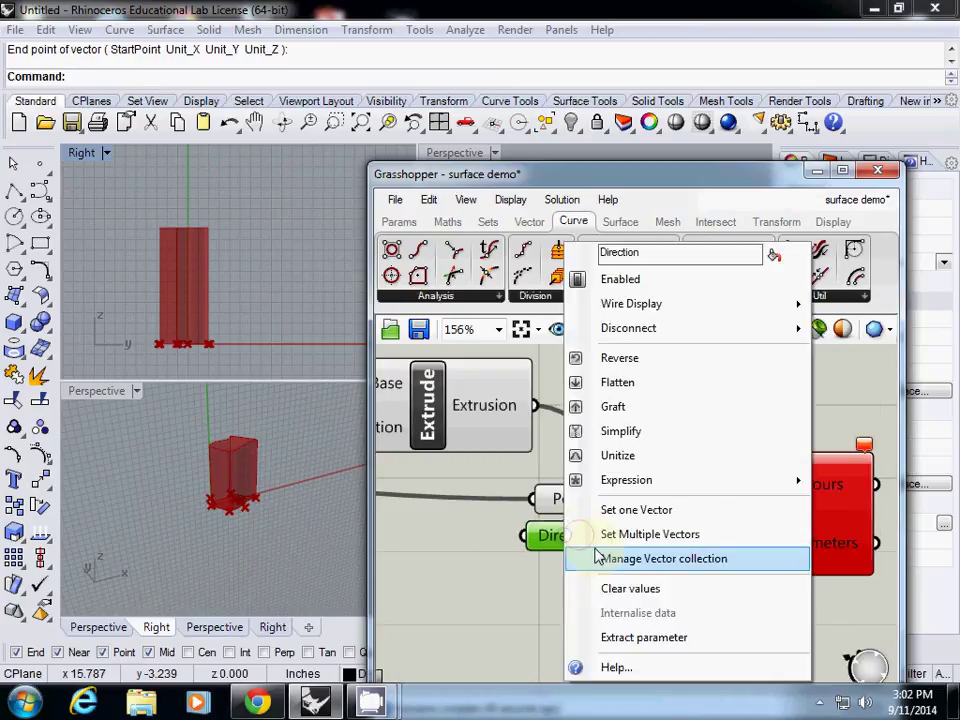
click(652, 510)
click(219, 197)
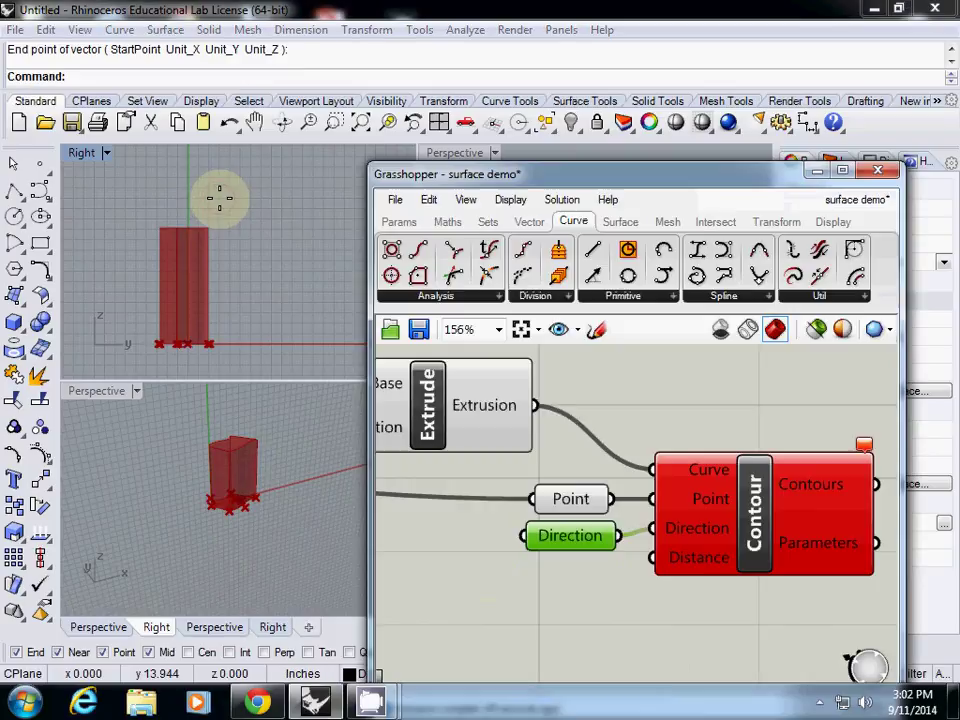
click(495, 583)
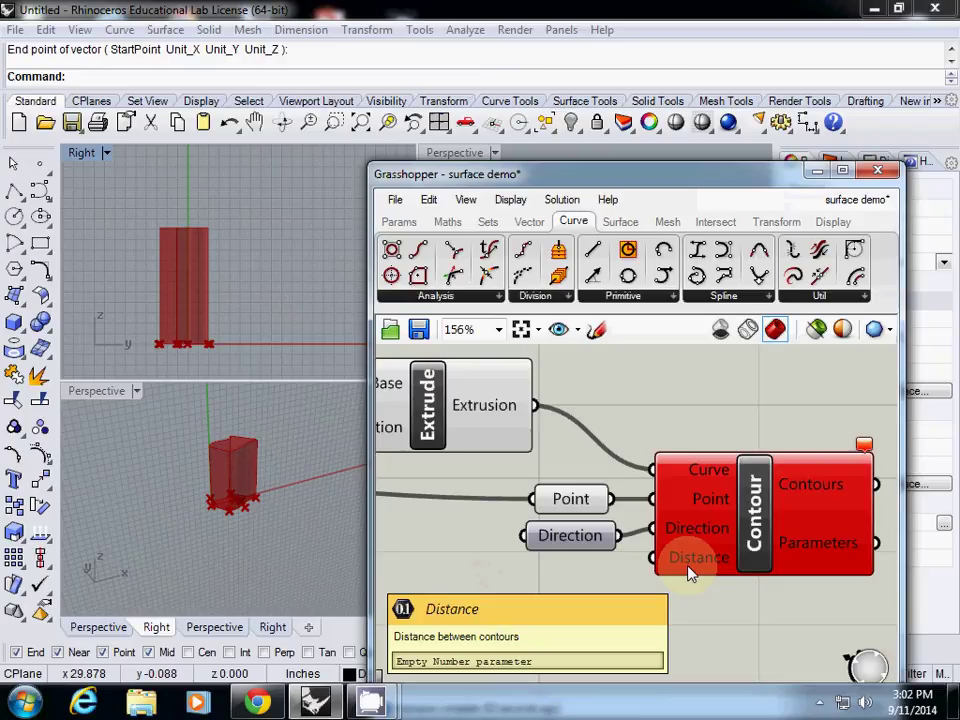
Delete the extracted Direction parameter and clear the values stored in the Contour's Direction input.
click(705, 533)
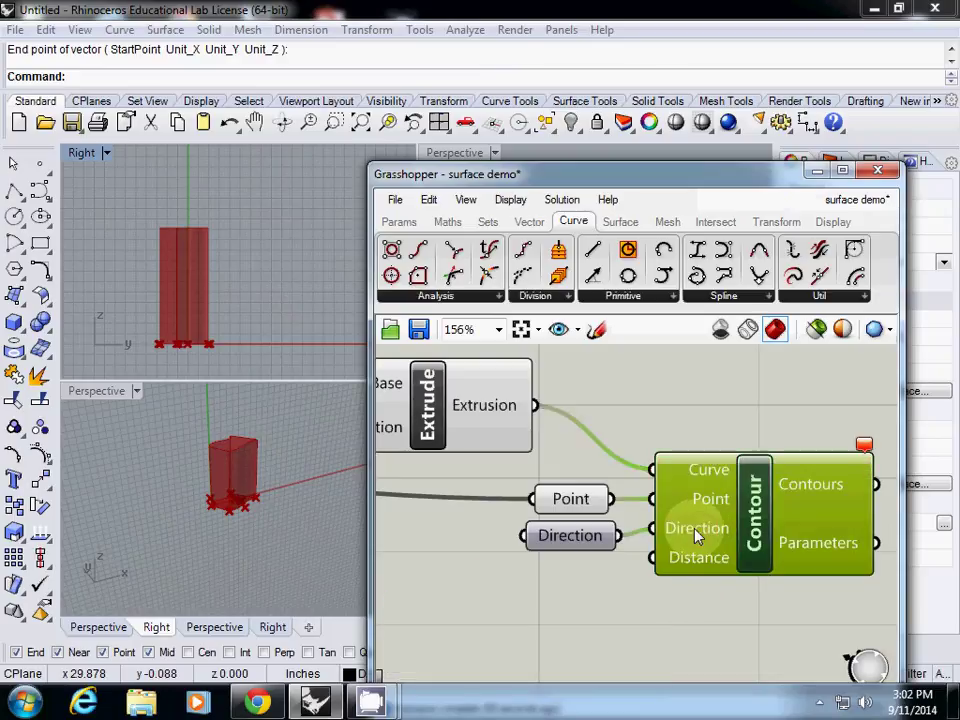
right_click(690, 537)
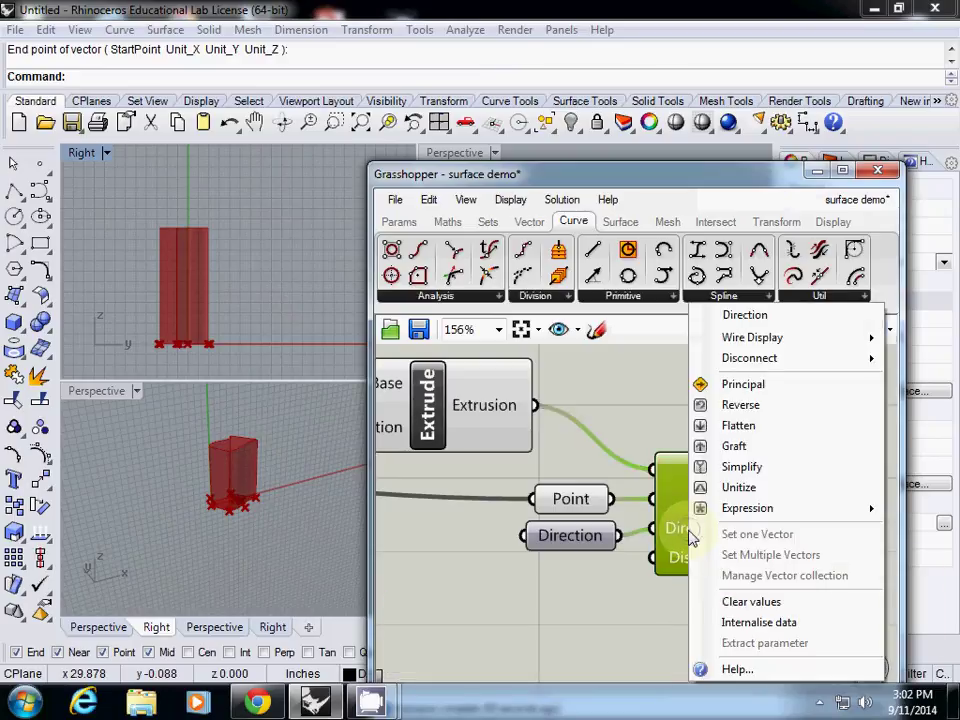
drag(579, 536, 520, 543)
key(Delete)
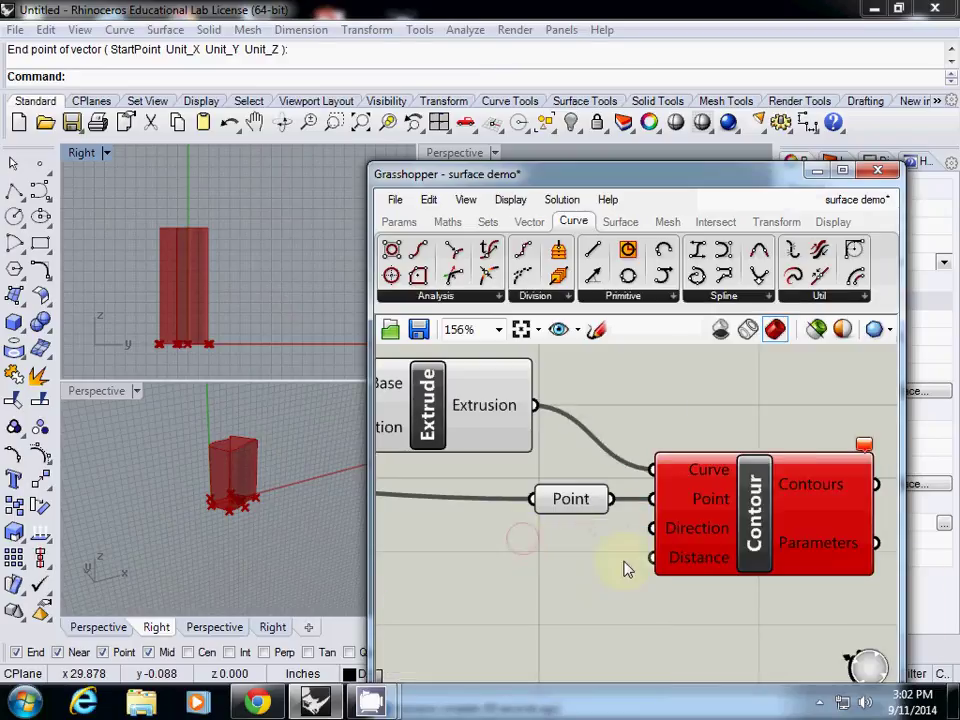
right_click(692, 536)
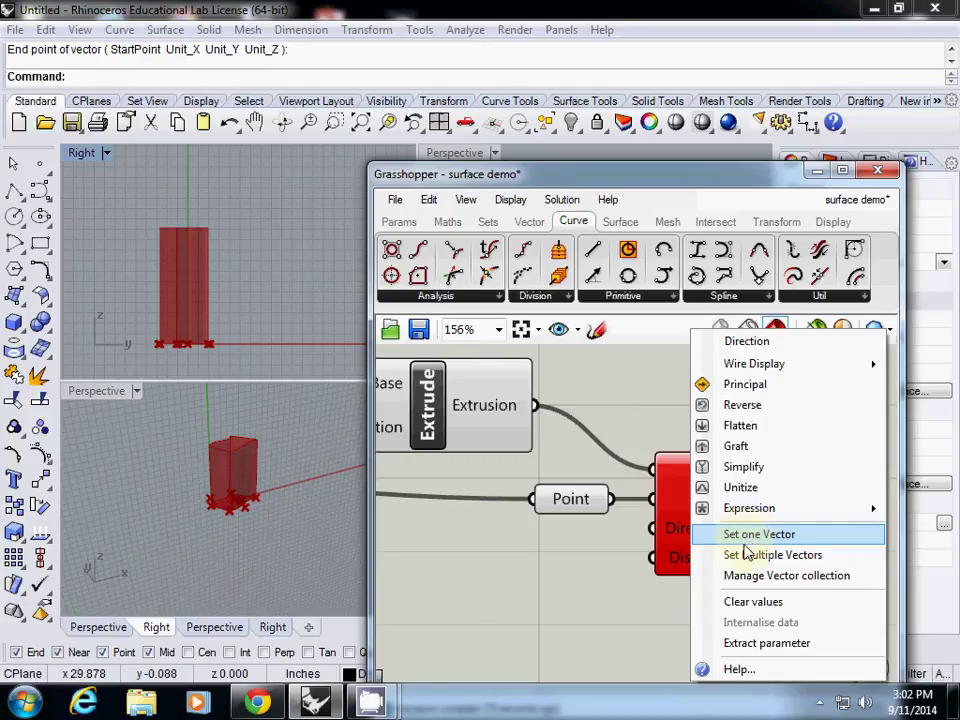
click(747, 600)
Extract the emptied Direction input as a parameter under Point and set one upward vector about 14 in long in the Right viewport.
right_click(698, 540)
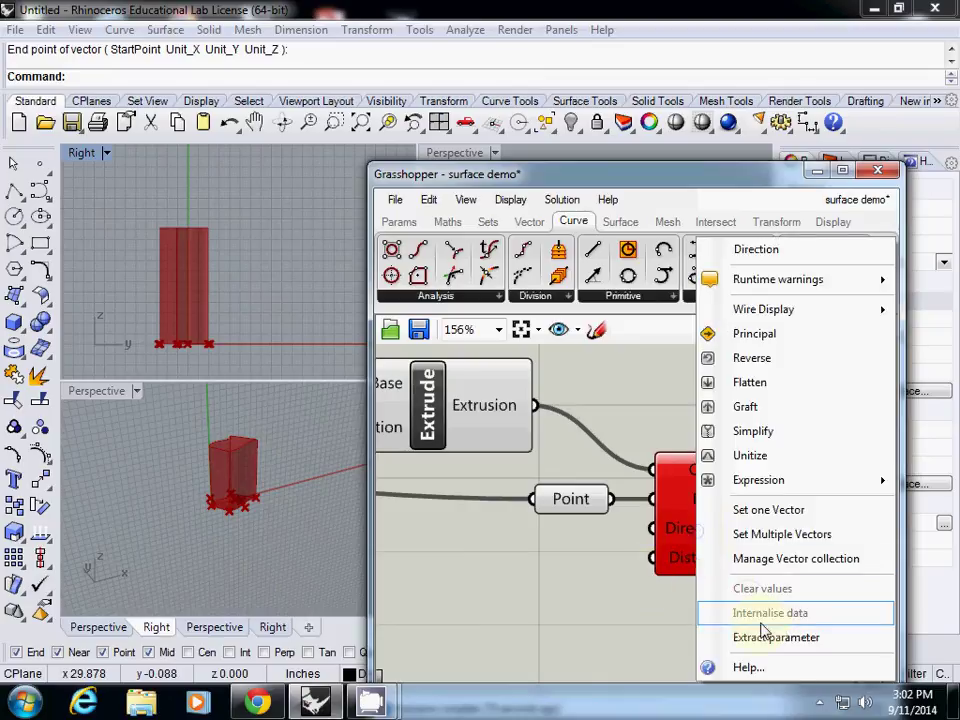
click(761, 636)
drag(539, 539, 552, 563)
right_click(552, 560)
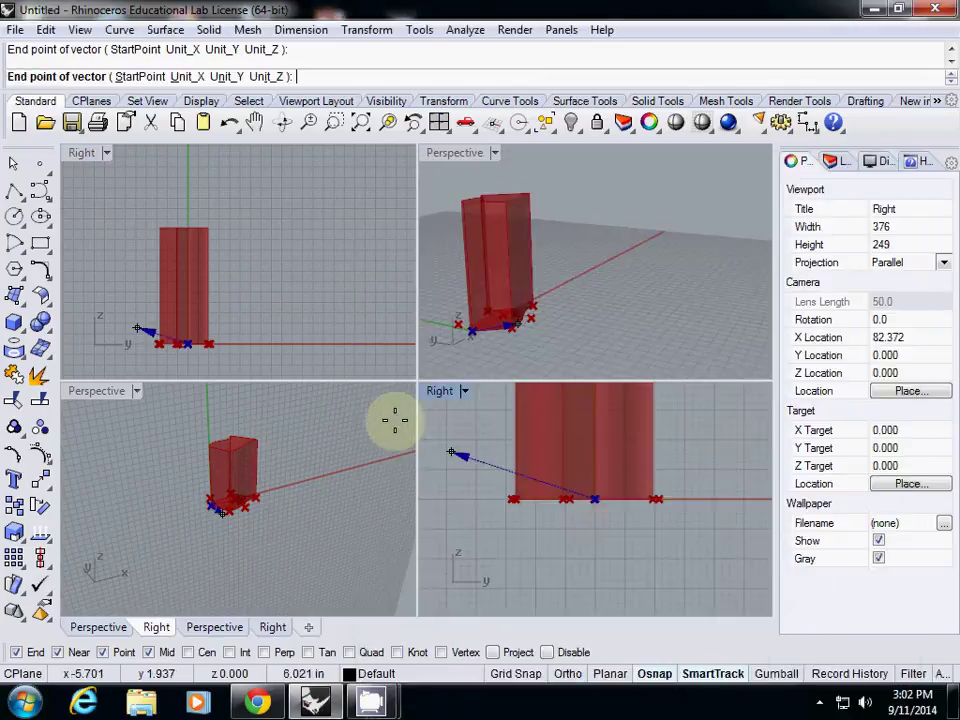
click(619, 508)
click(197, 196)
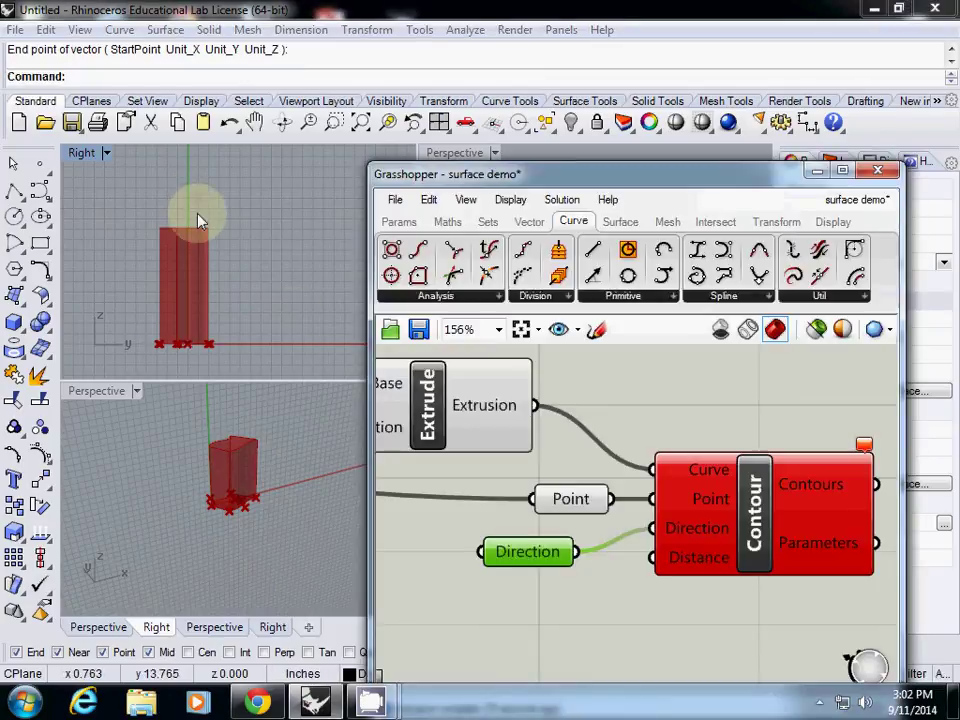
drag(493, 553, 520, 528)
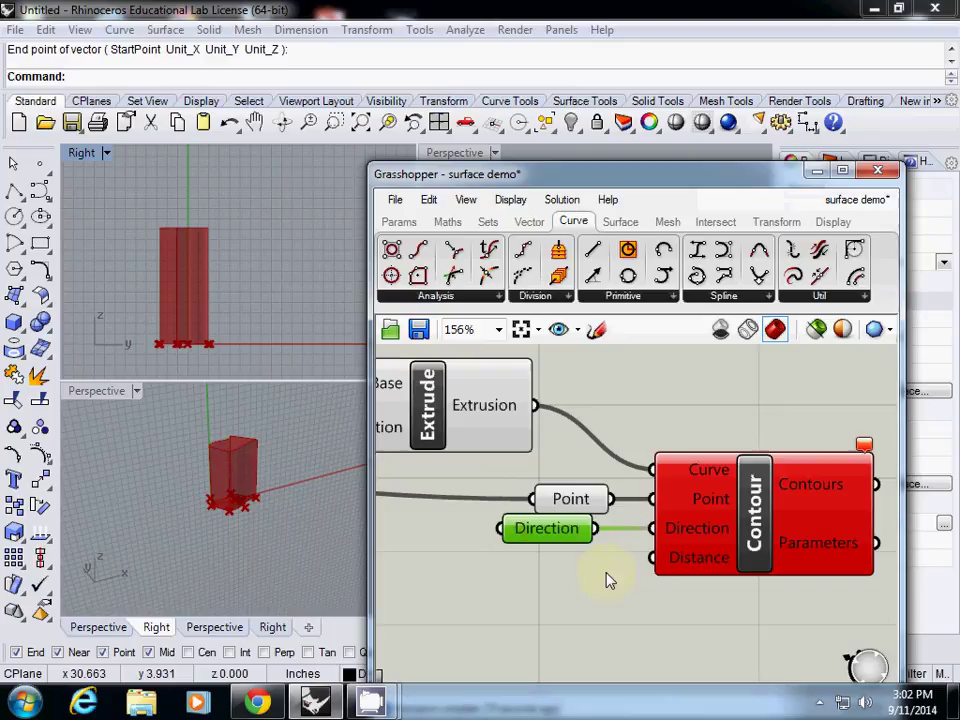
Add a Number Slider below the Direction parameter and connect it to the Contour's Distance input.
click(684, 565)
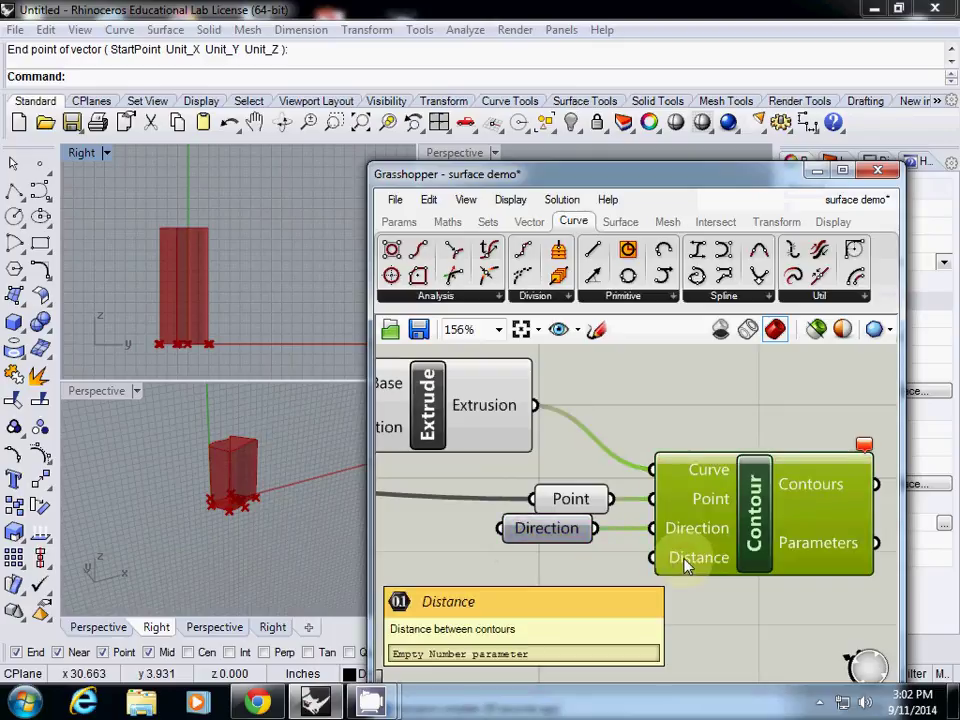
click(499, 615)
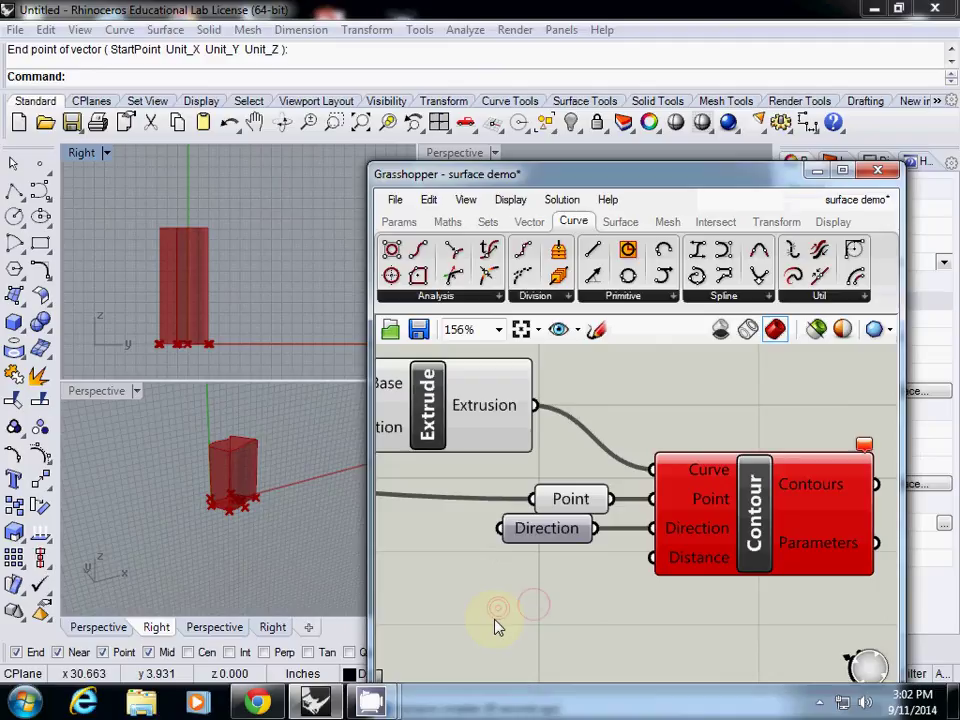
double_click(494, 621)
text(num)
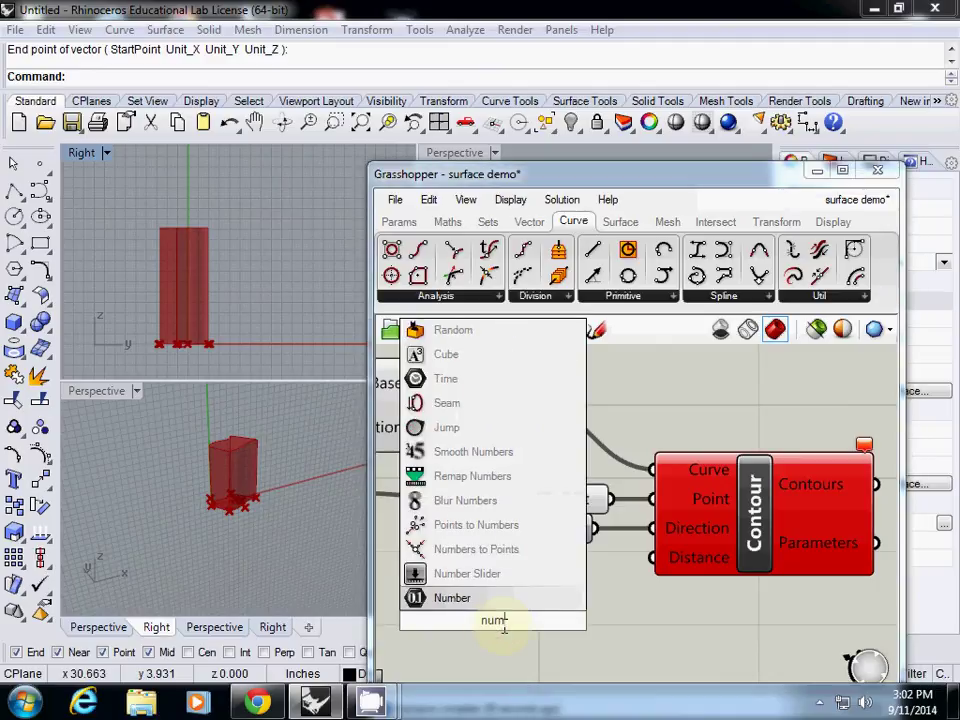
text(bers)
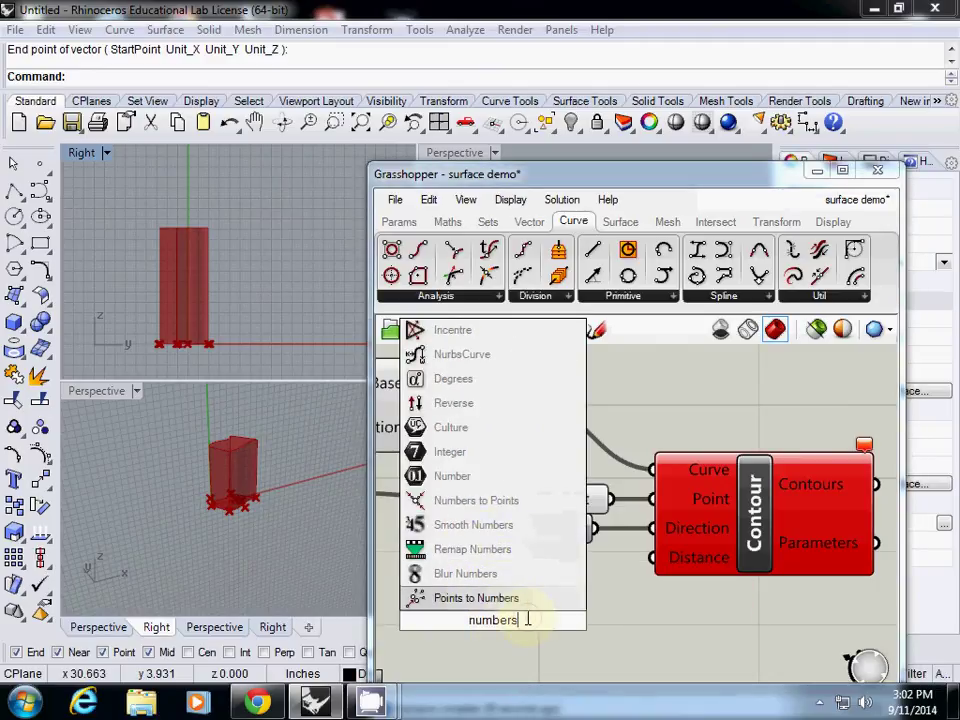
key(BackSpace)
text(slide)
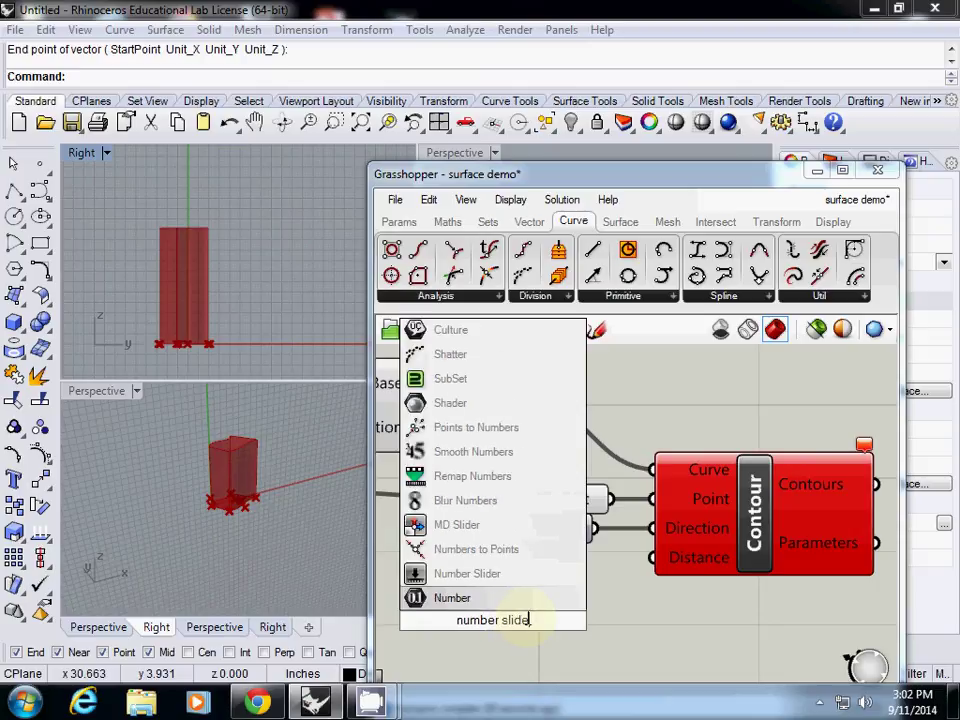
click(483, 584)
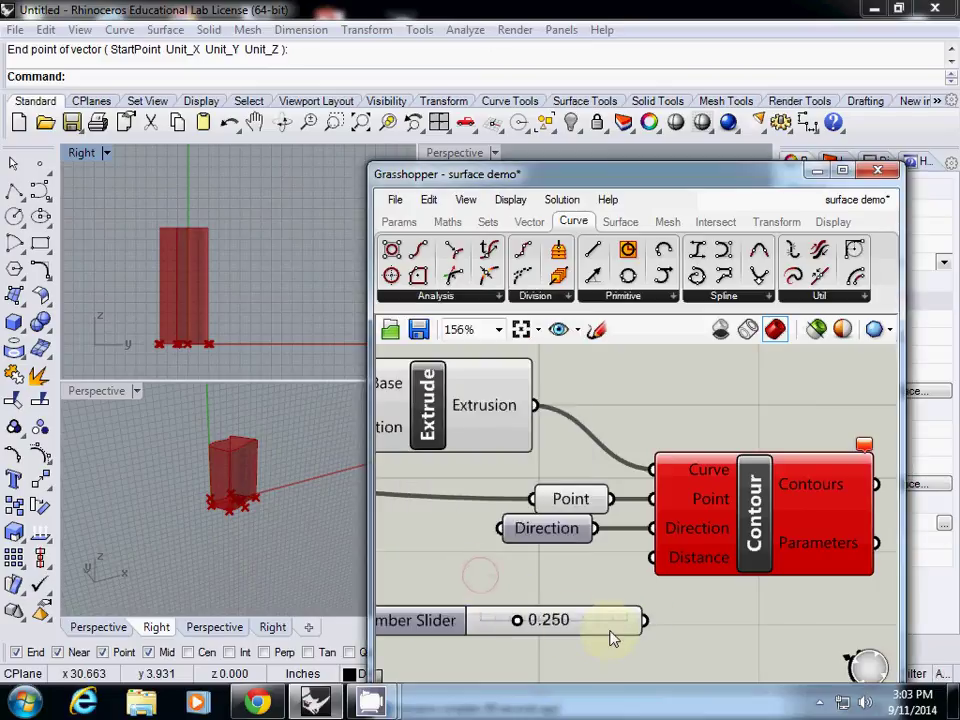
drag(640, 620, 653, 558)
Space out the definition by moving the Direction parameter slightly below Point and the Contour component further down and away from its inputs.
drag(745, 572, 775, 565)
click(553, 527)
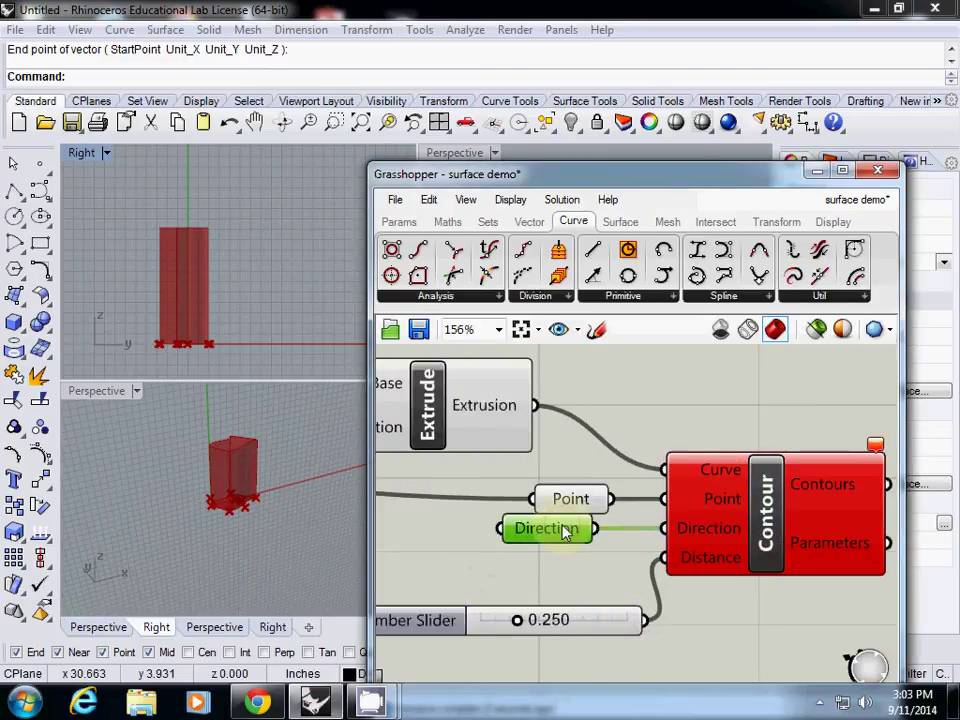
drag(553, 527, 564, 542)
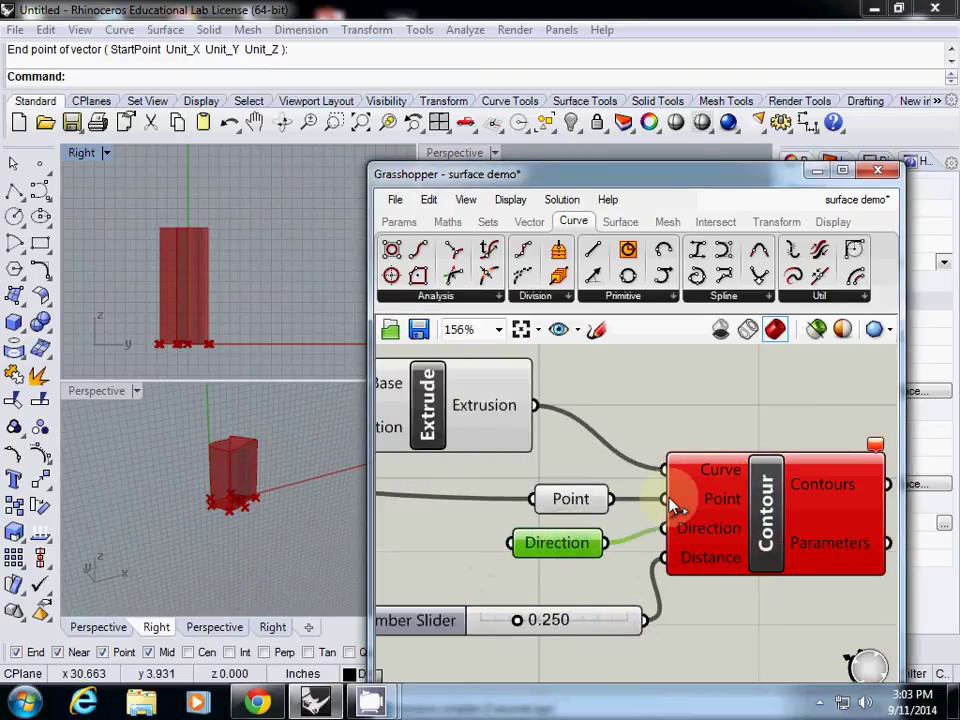
click(722, 480)
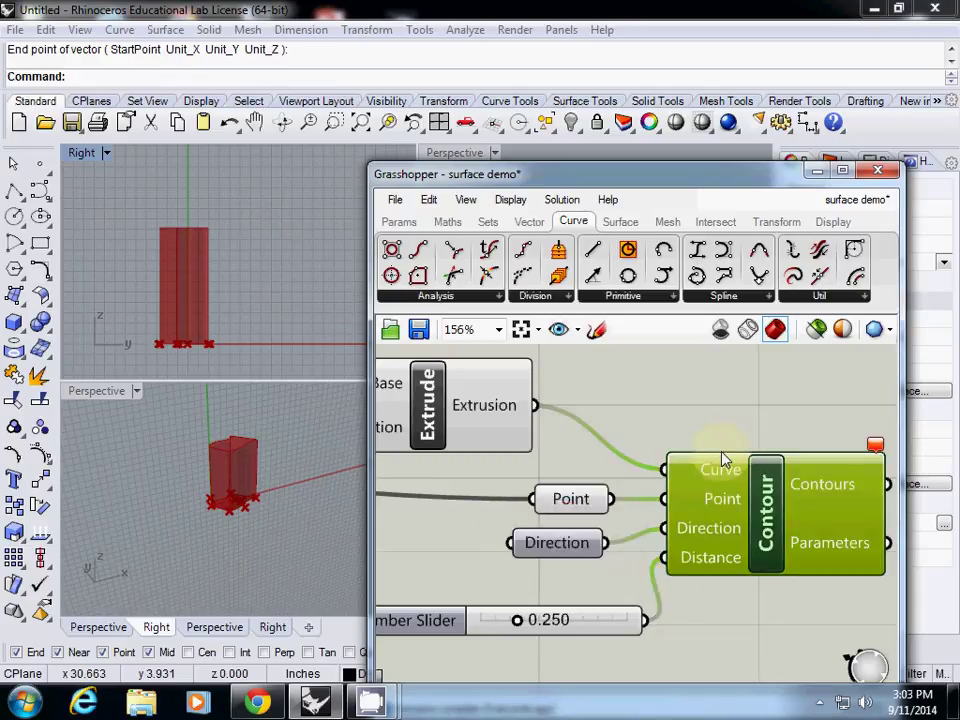
right_drag(684, 503, 590, 480)
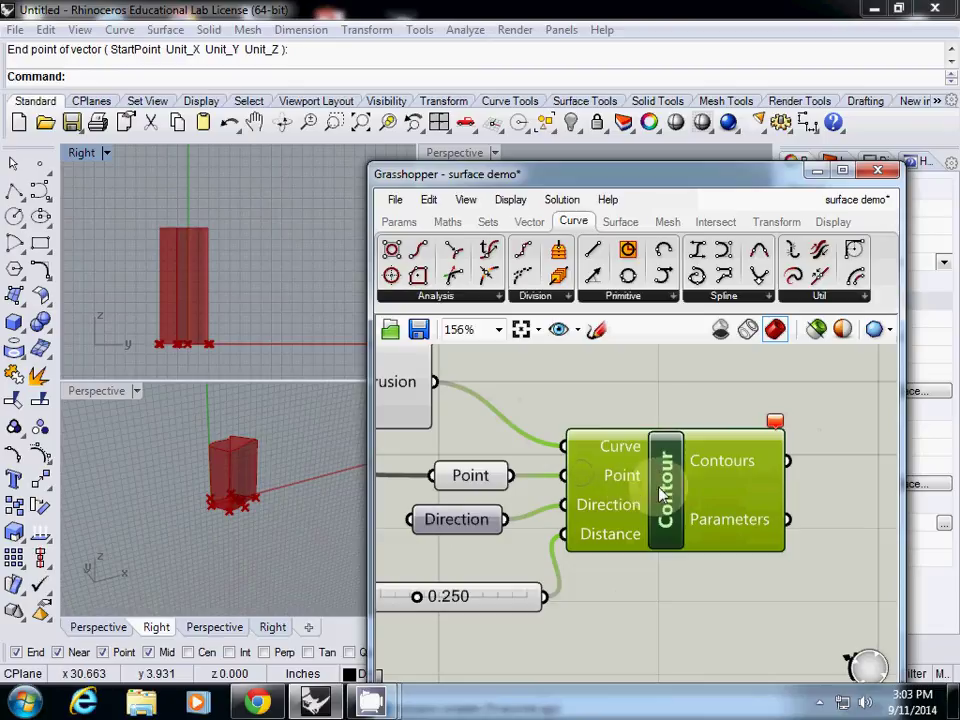
drag(650, 470, 692, 535)
click(688, 462)
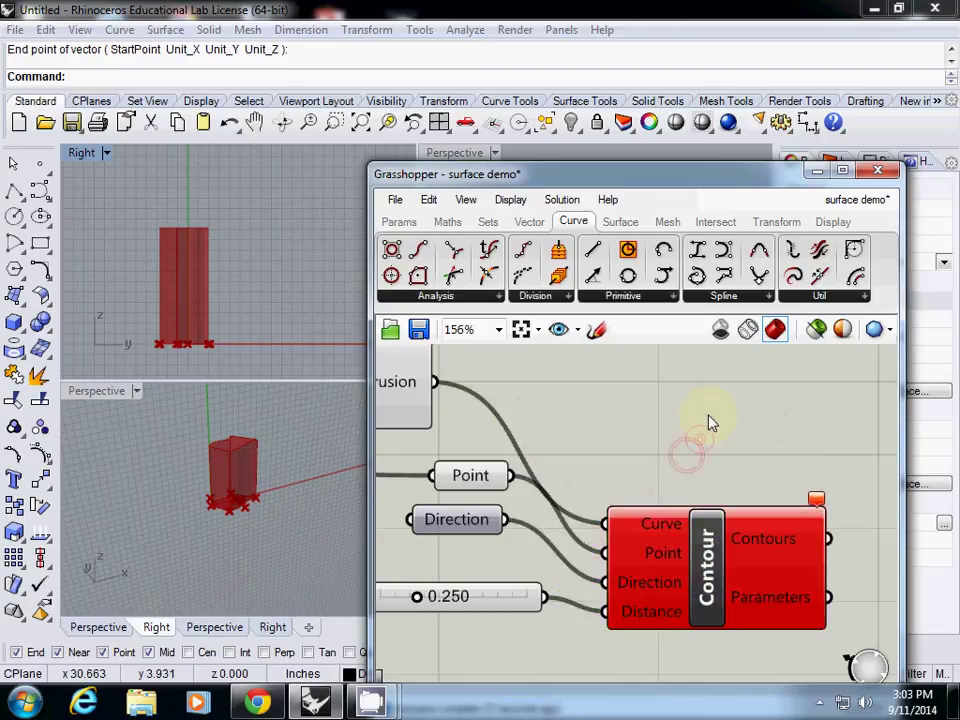
Add the Contour component with a Shape input to the empty canvas just above the Curve-based Contour component.
click(710, 412)
scroll(705, 429, up, 5)
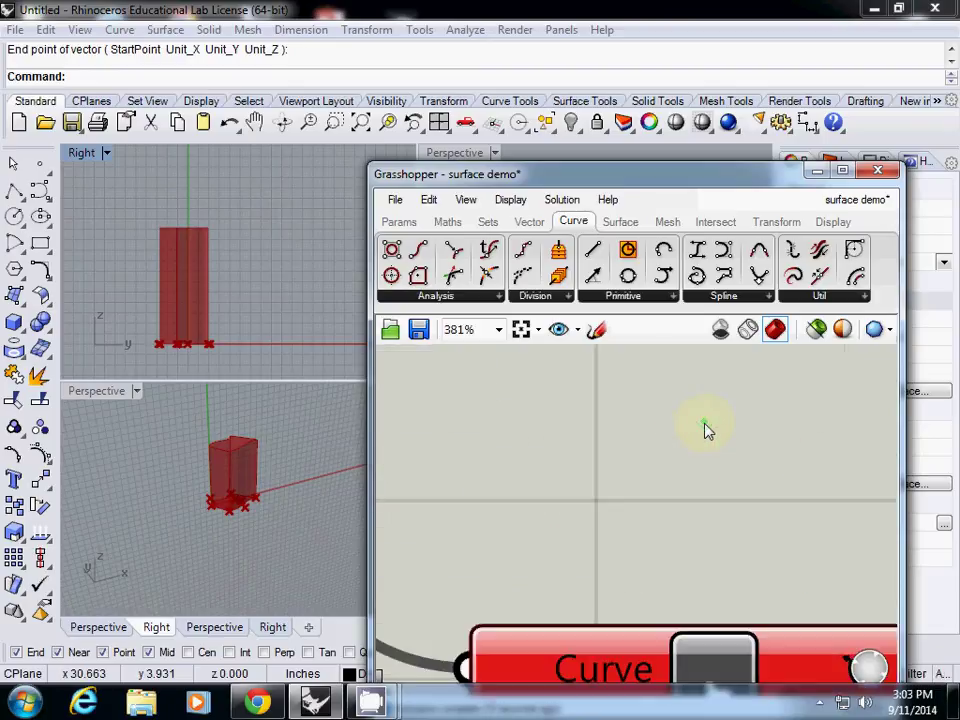
double_click(703, 420)
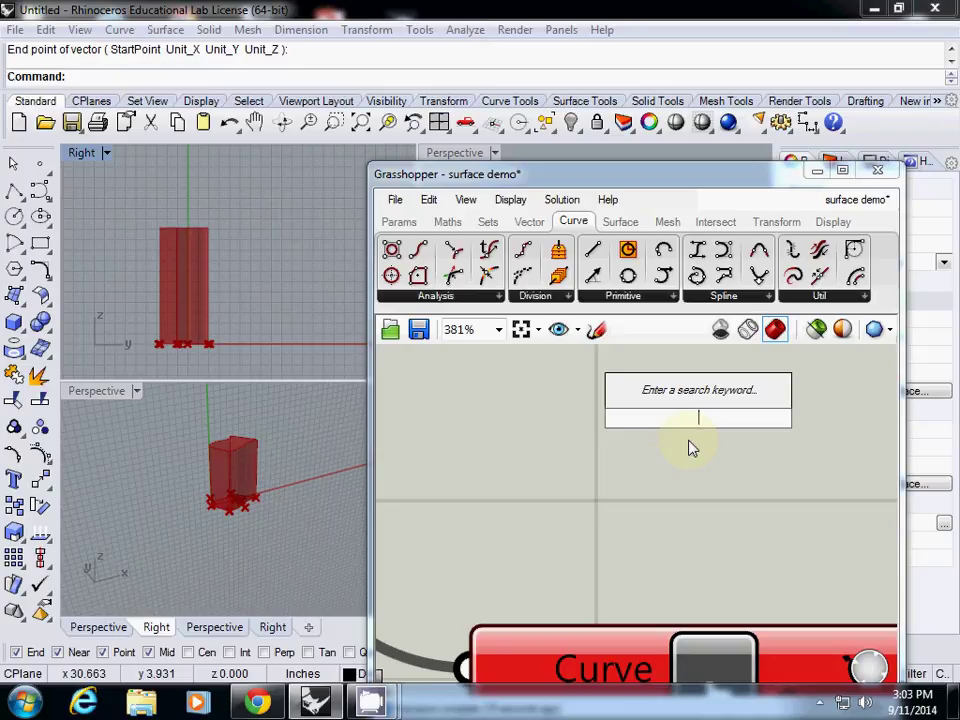
text(cur)
key(BackSpace)
key(BackSpace)
text(ontour)
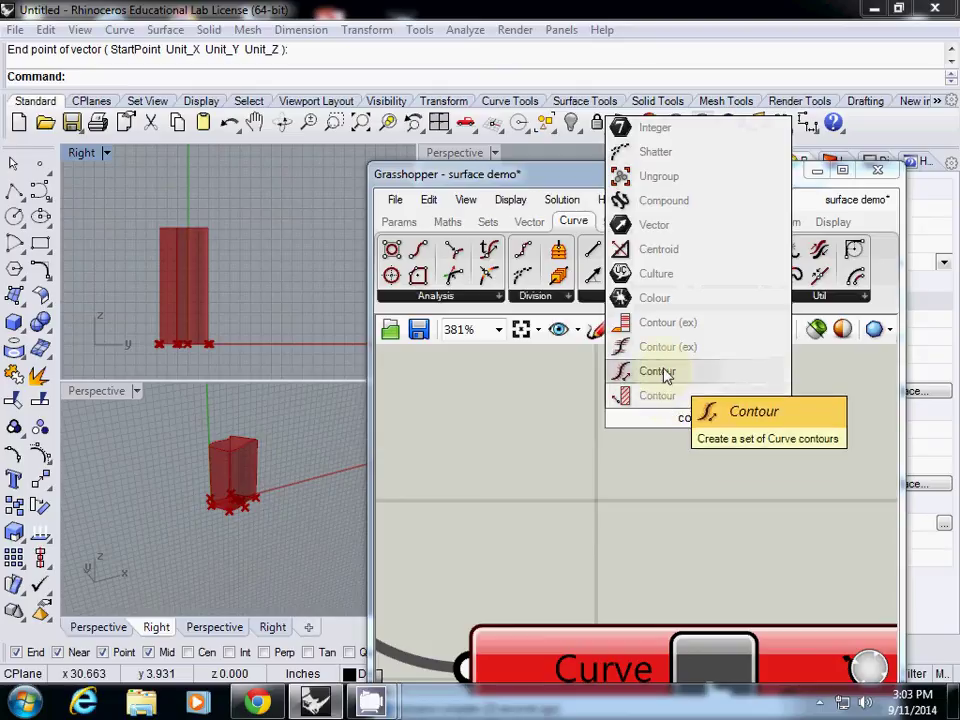
click(657, 395)
scroll(670, 432, down, 4)
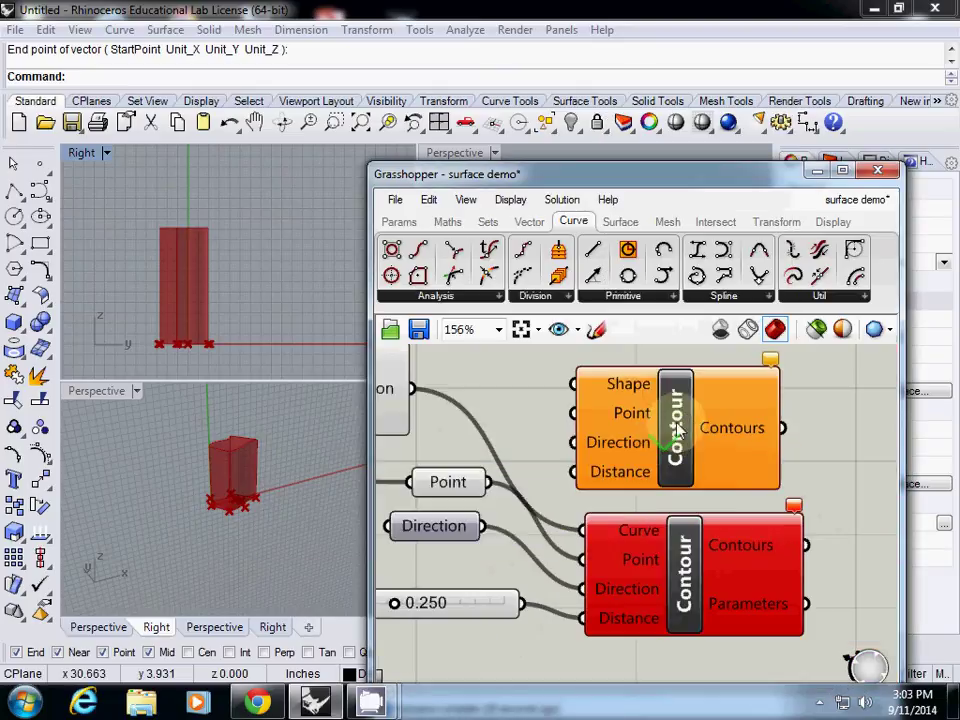
drag(677, 430, 687, 435)
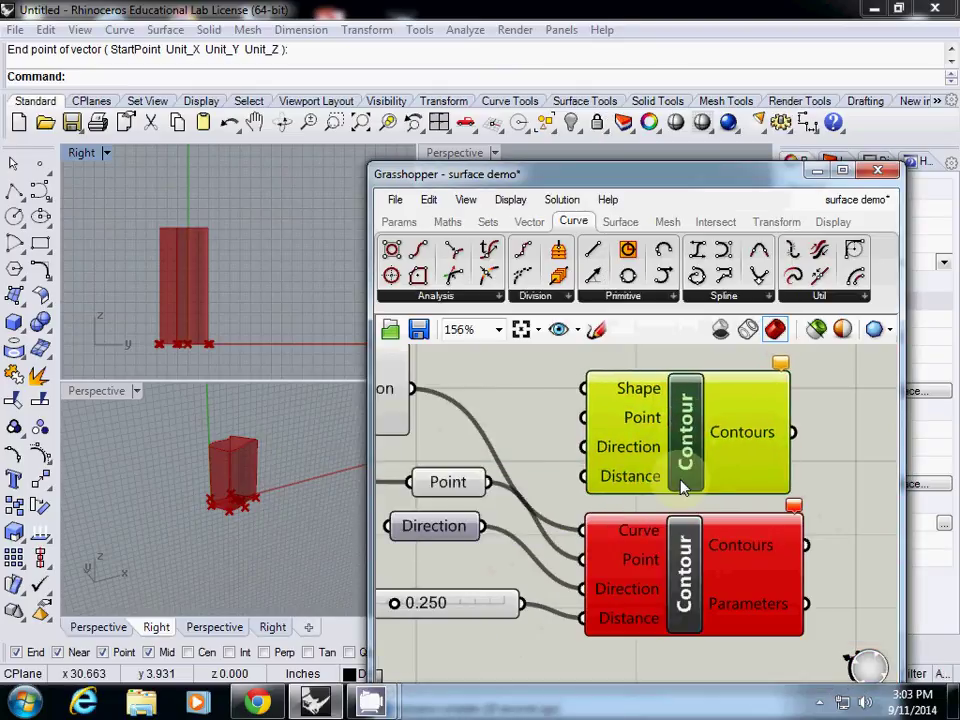
Space out the two Contour components, shifting the Curve-based one down and both slightly away from their sources.
click(686, 577)
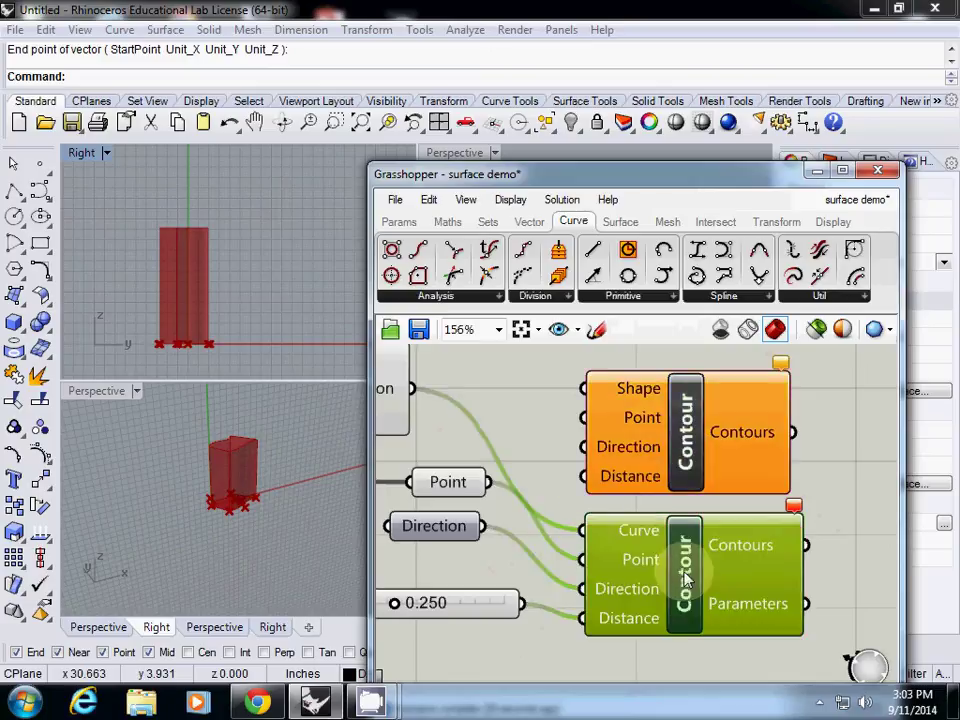
drag(686, 577, 694, 605)
mouse_move(650, 565)
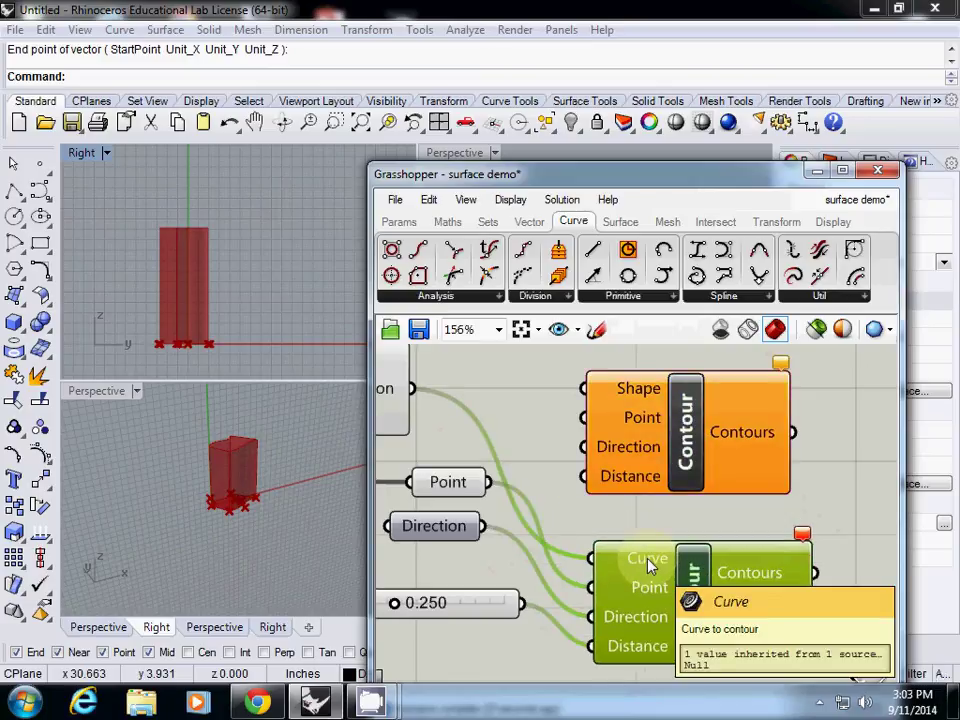
mouse_move(643, 399)
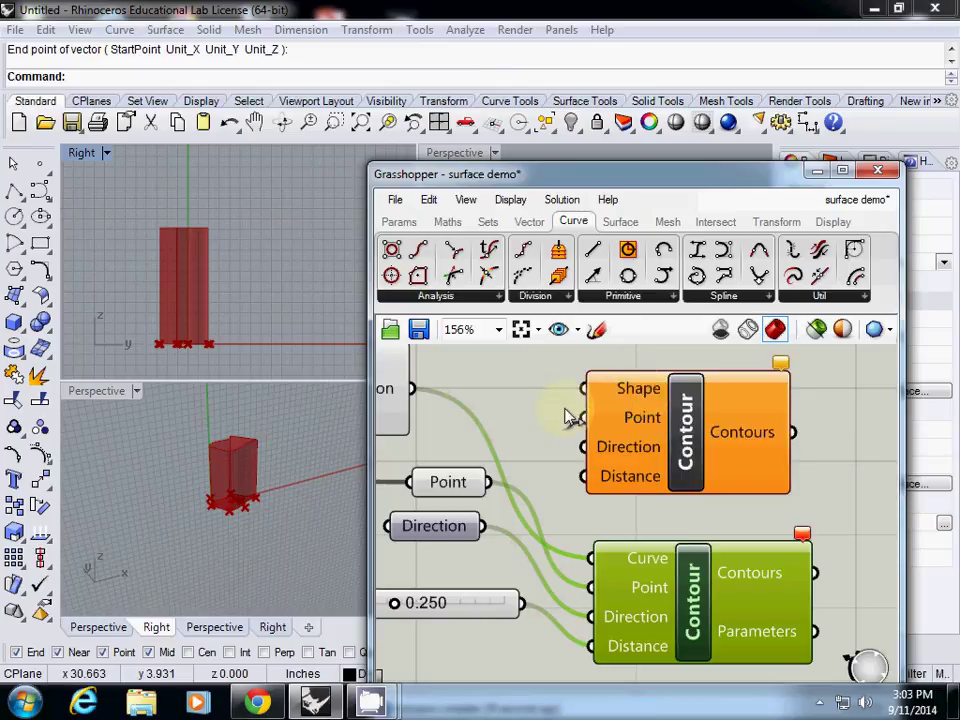
drag(665, 450, 685, 460)
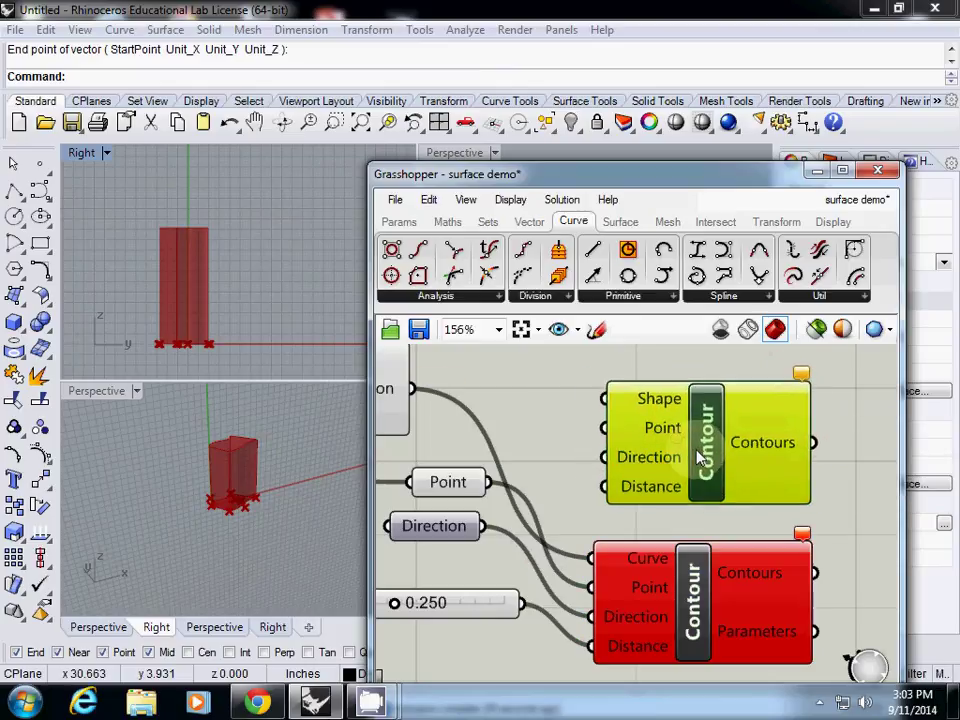
drag(695, 570, 715, 576)
Connect Extrusion, Point, Direction and the slider to the new Contour's Shape, Point, Direction and Distance inputs.
drag(412, 388, 604, 398)
drag(489, 484, 604, 428)
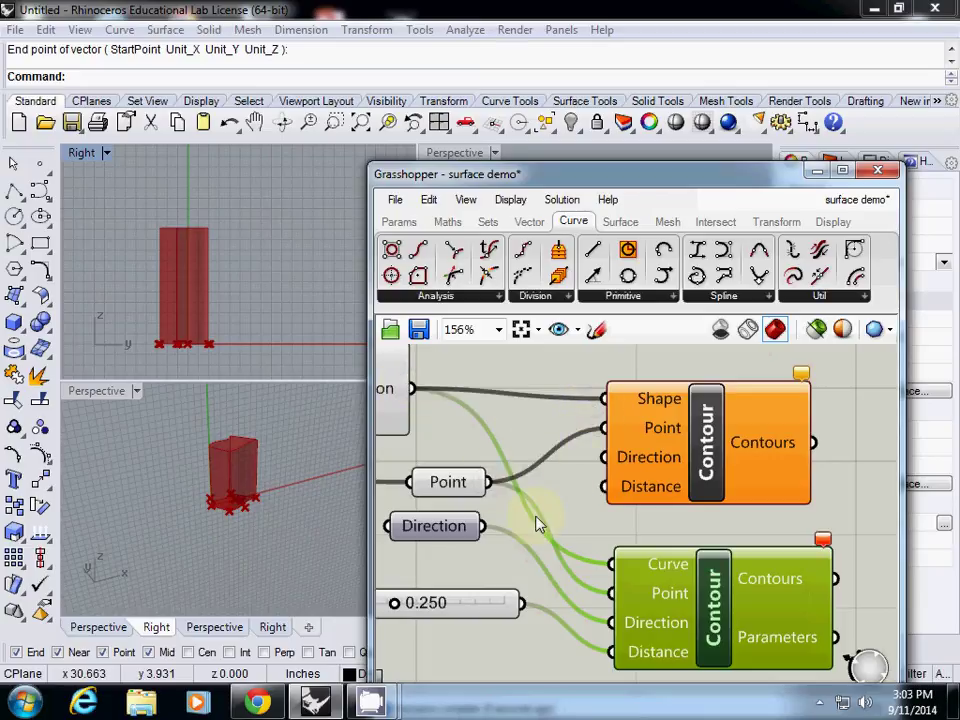
drag(484, 526, 604, 457)
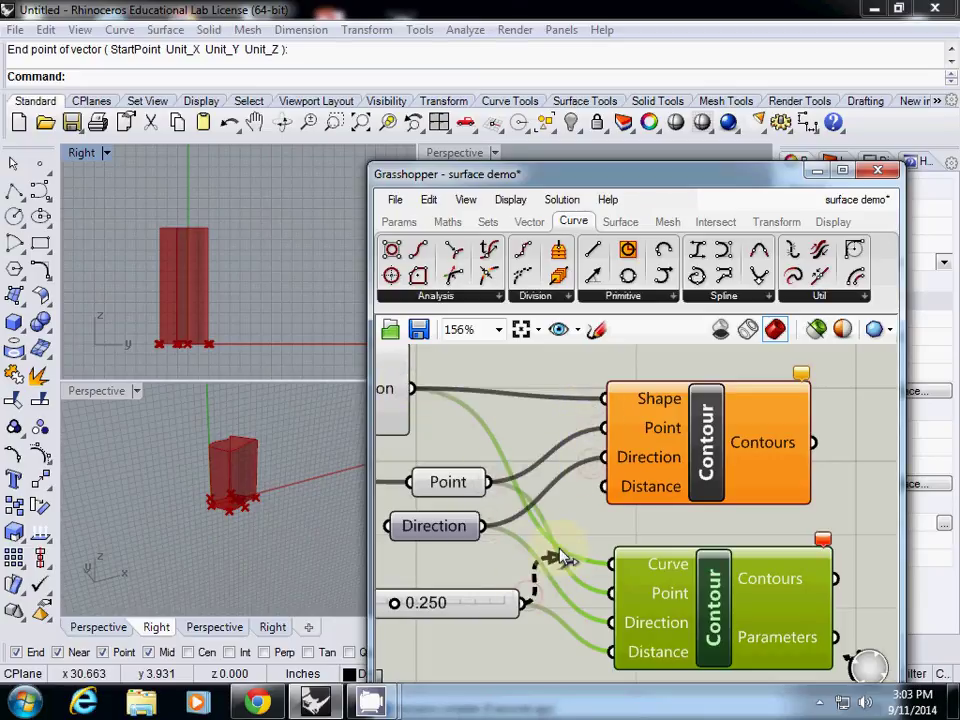
drag(563, 556, 604, 487)
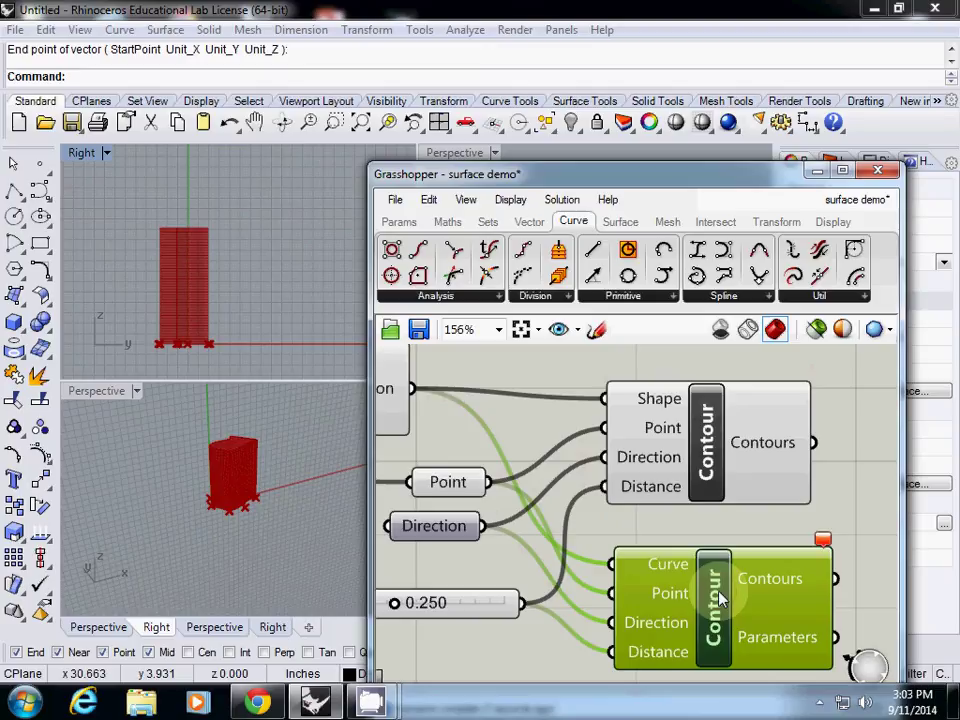
Delete the Curve-based Contour component and move the Shape-based one down level with the Direction parameter.
key(Delete)
click(680, 489)
drag(709, 458, 709, 527)
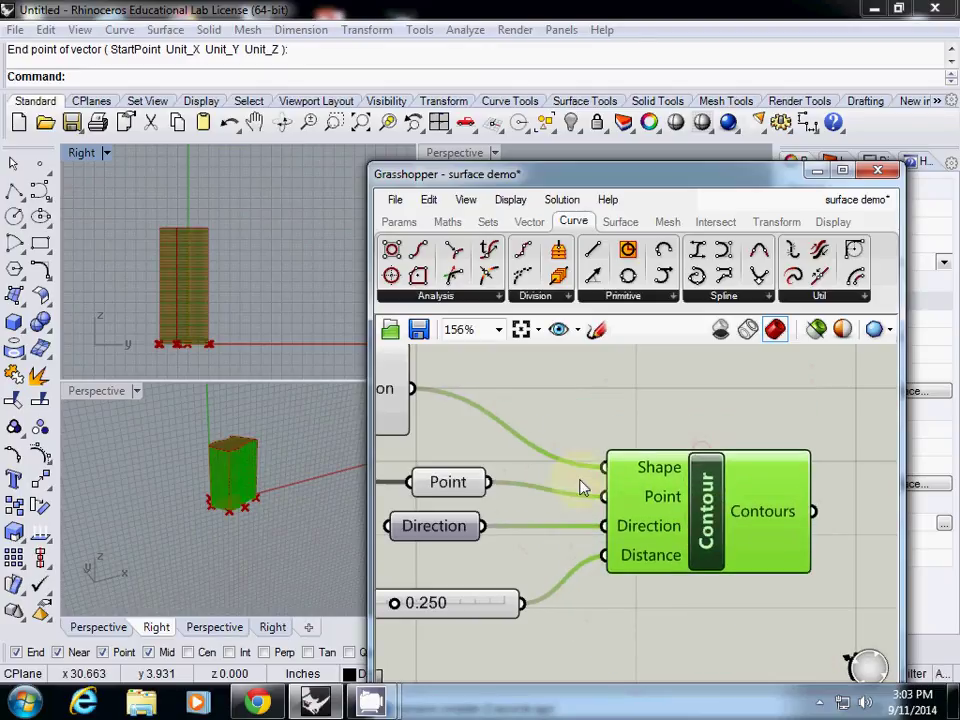
Set the Contour distance slider to 0.704 while viewing the contoured surface close up in the Perspective viewport.
scroll(240, 478, up, 5)
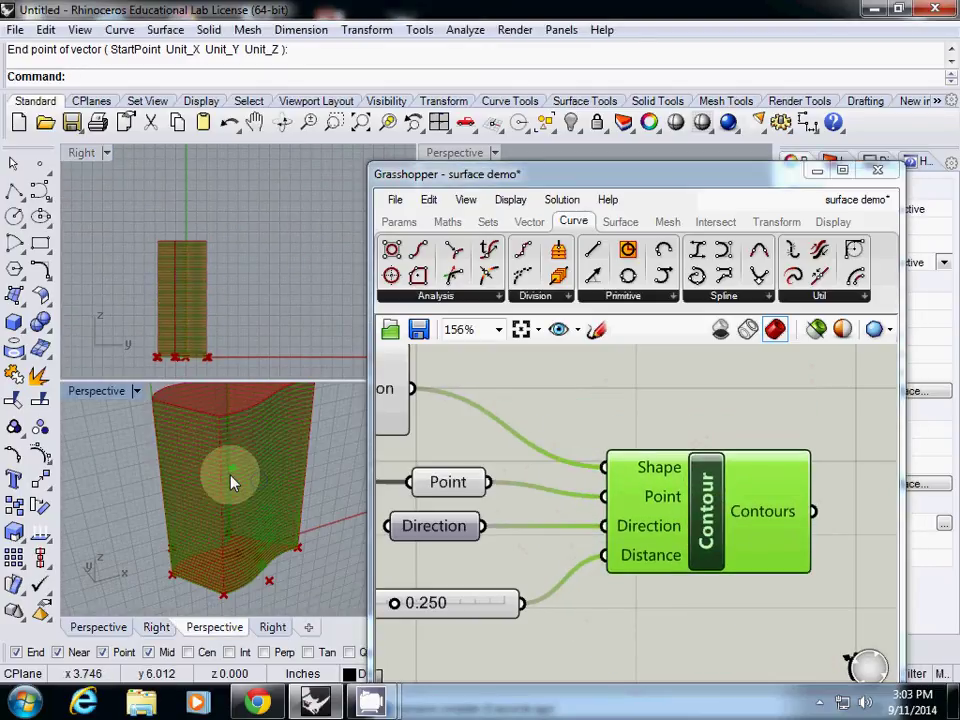
right_drag(225, 521, 245, 465)
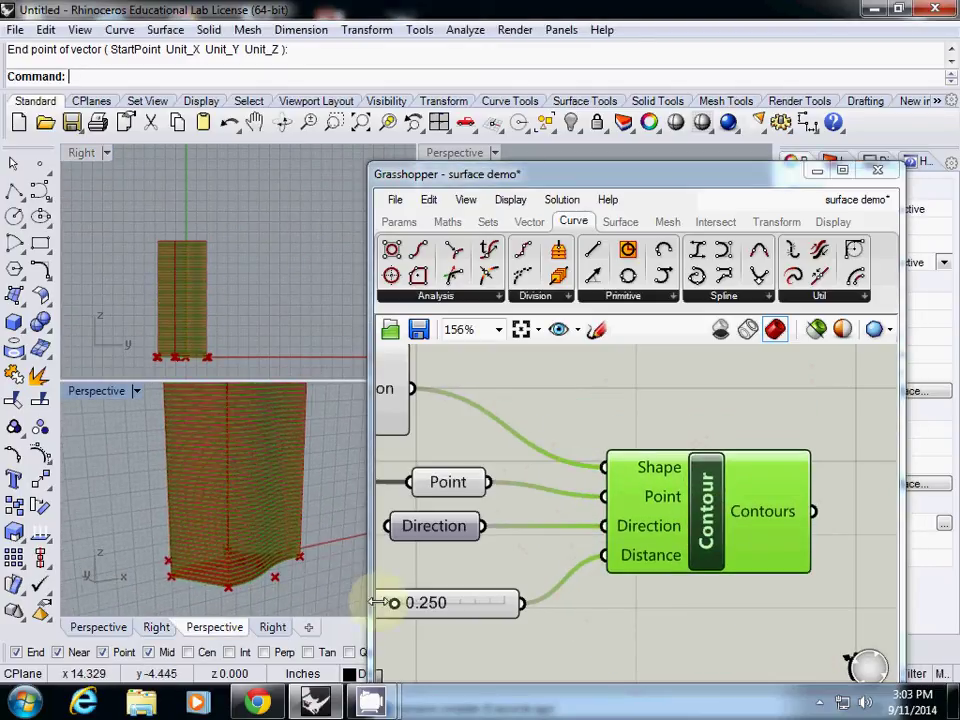
drag(394, 602, 461, 603)
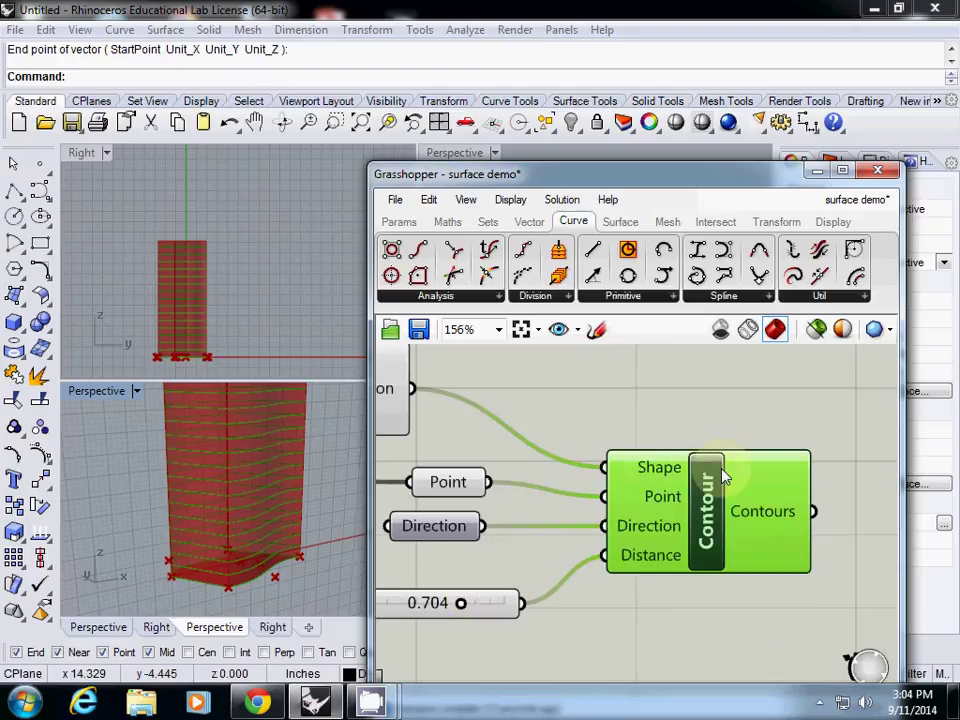
Search the component library for contour.
right_click(677, 405)
click(645, 400)
double_click(606, 390)
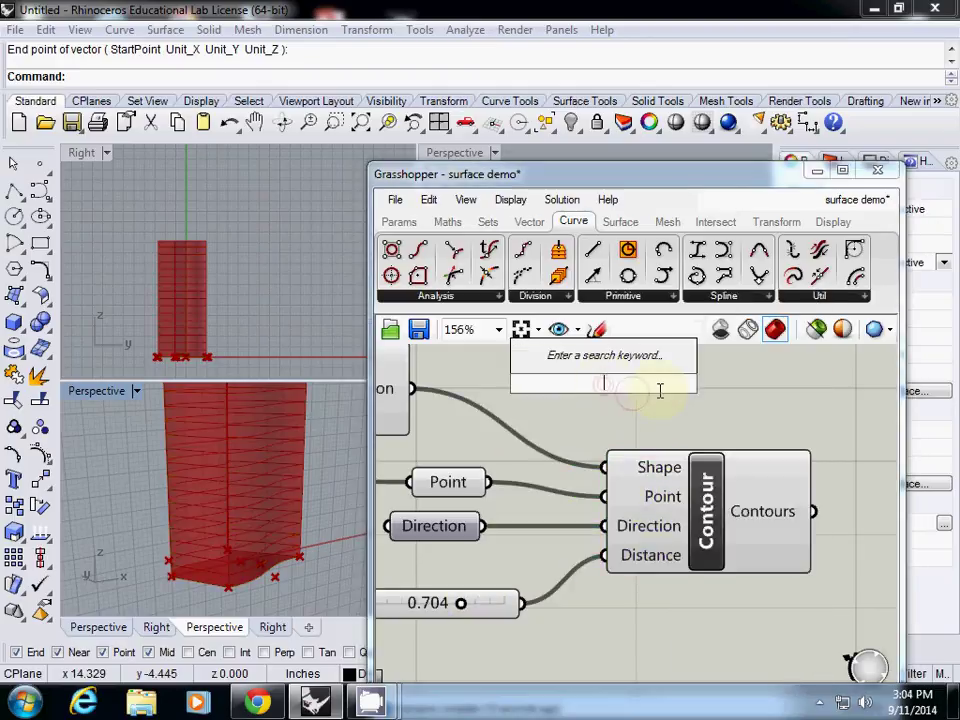
text(contour)
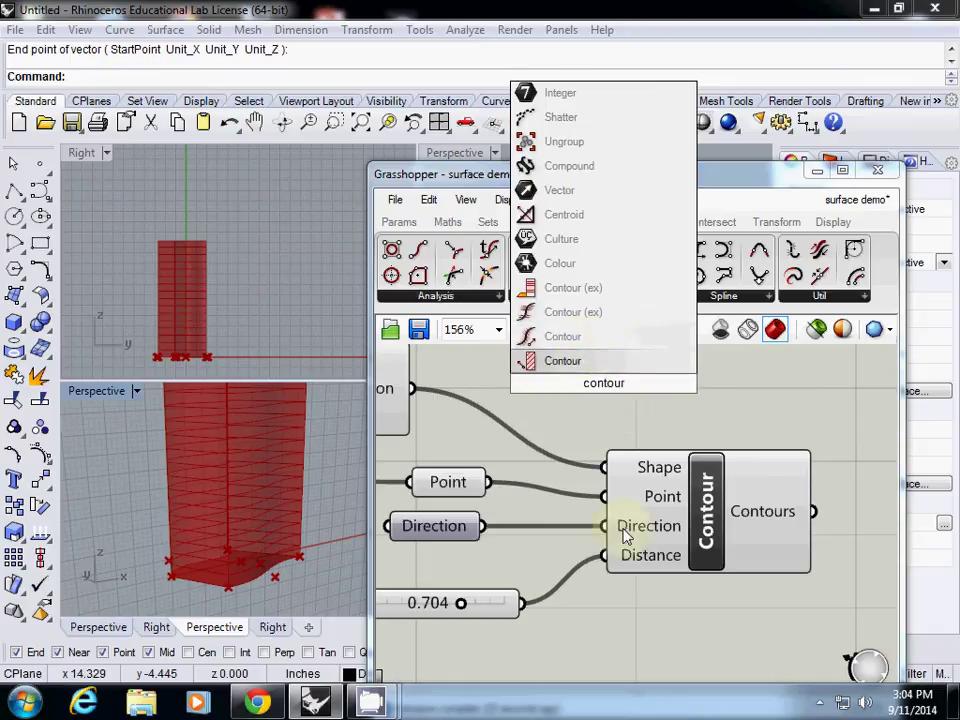
Add a Panel beside the Contour component and connect it to the Contours output.
scroll(640, 593, down, 2)
right_drag(640, 590, 585, 495)
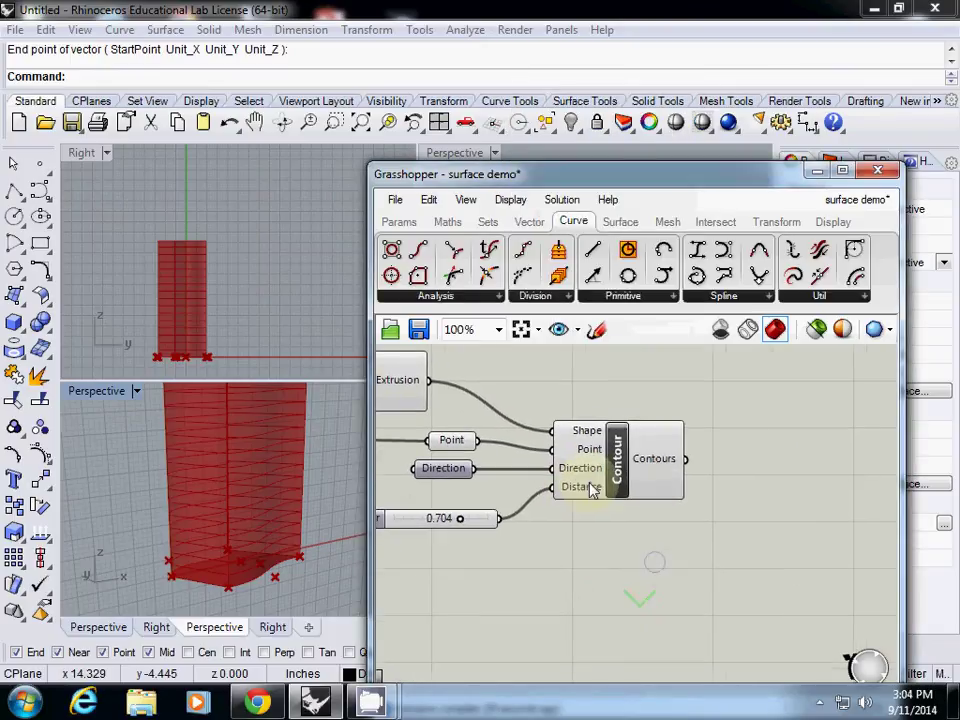
double_click(783, 462)
text(panel)
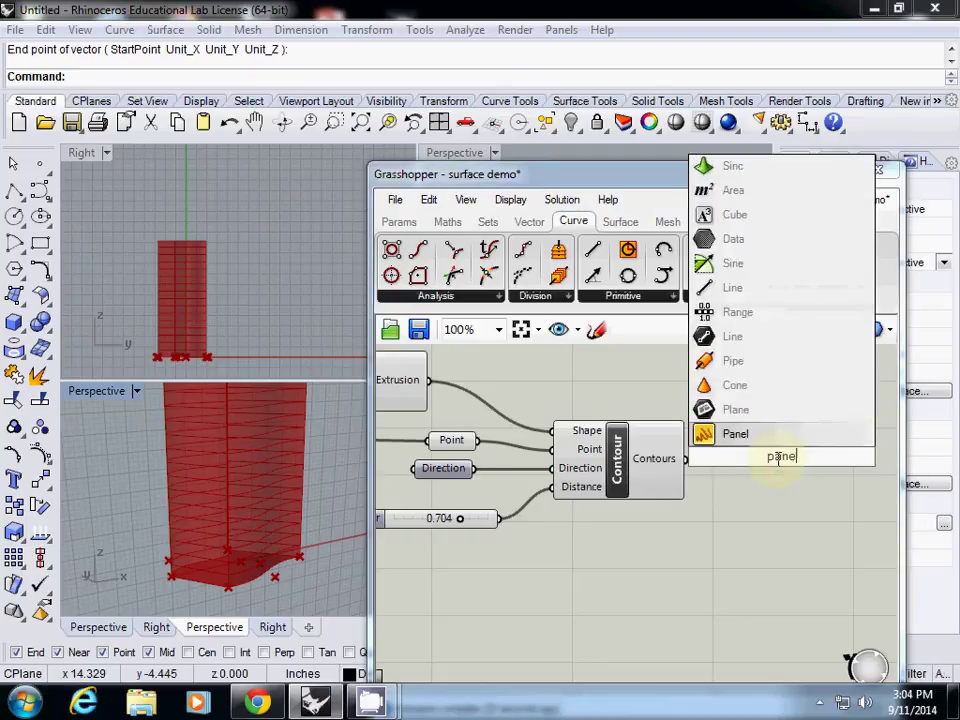
key(Return)
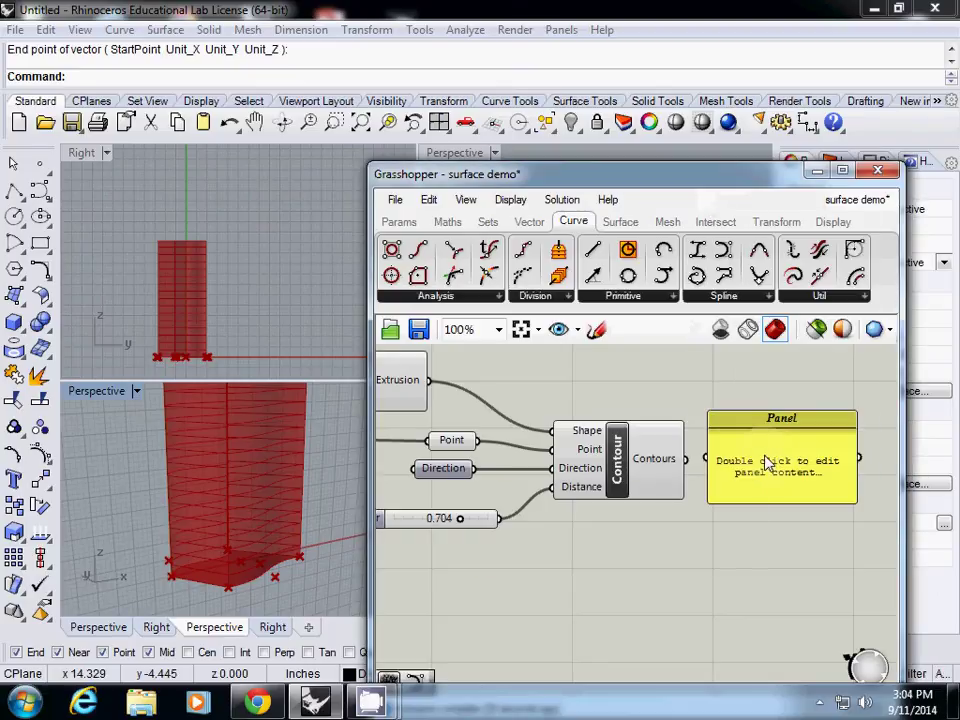
drag(706, 462, 686, 458)
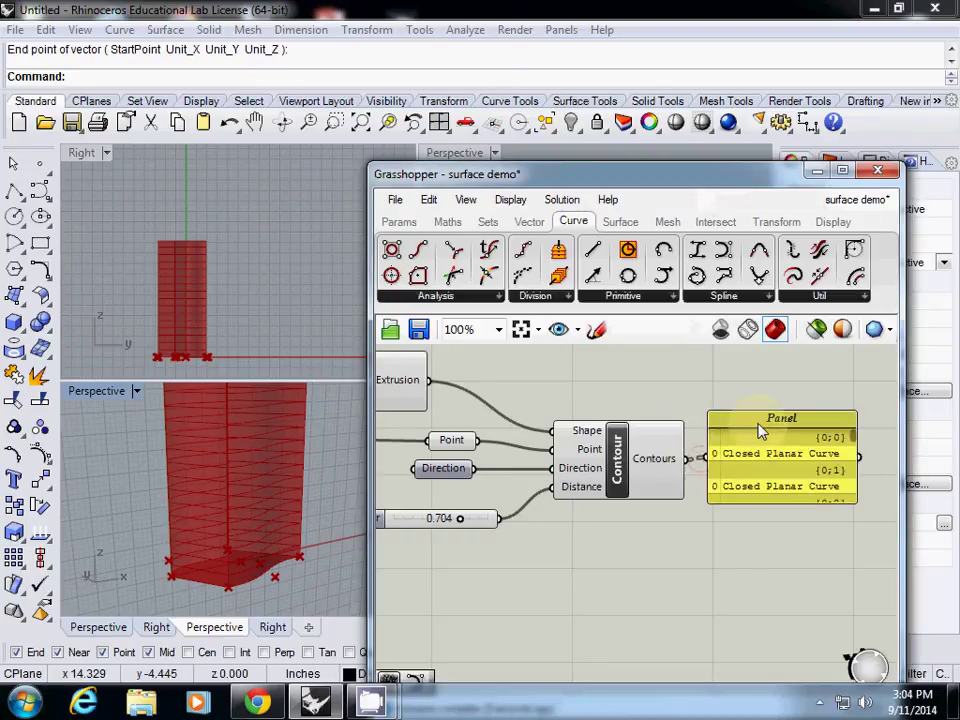
Lengthen the Panel and move it up and further away from the Contour component.
drag(760, 430, 776, 435)
right_drag(664, 549, 524, 532)
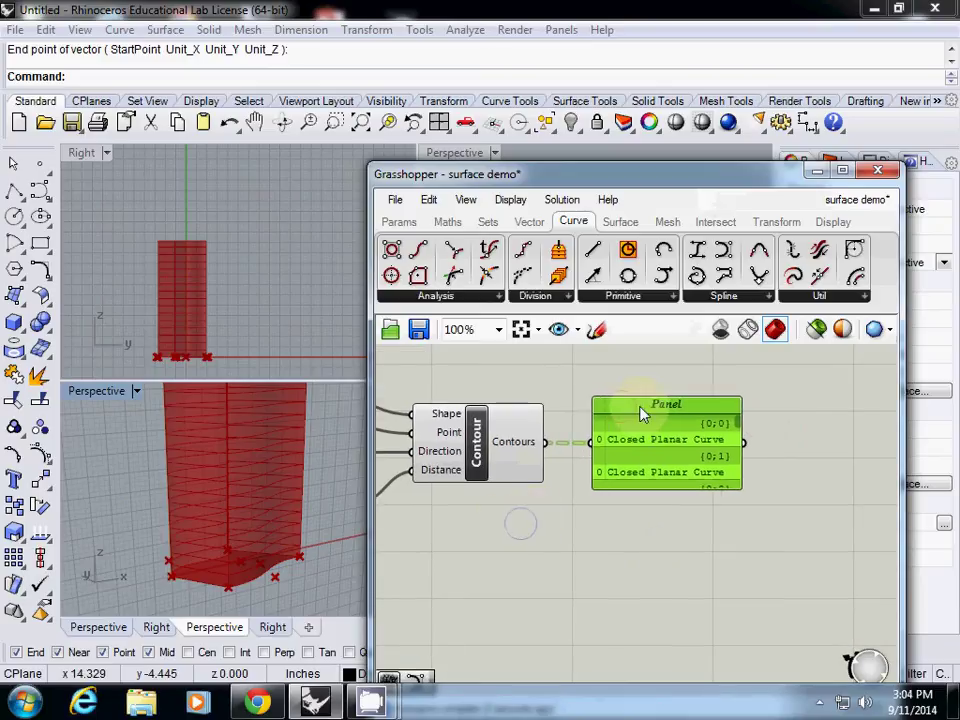
drag(643, 414, 665, 414)
drag(690, 508, 697, 556)
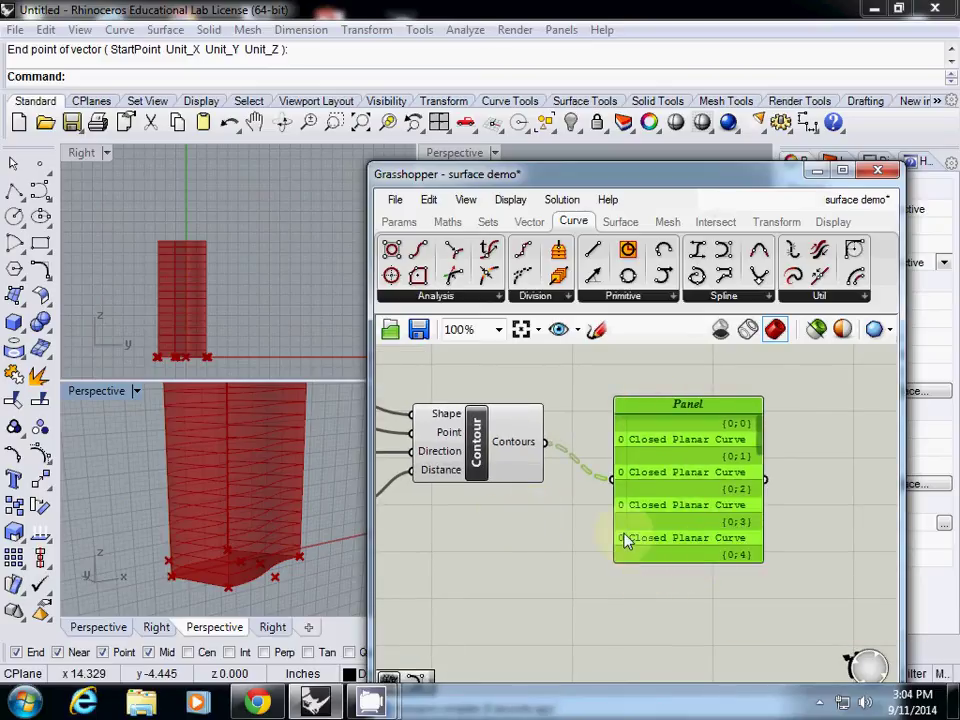
drag(662, 404, 683, 367)
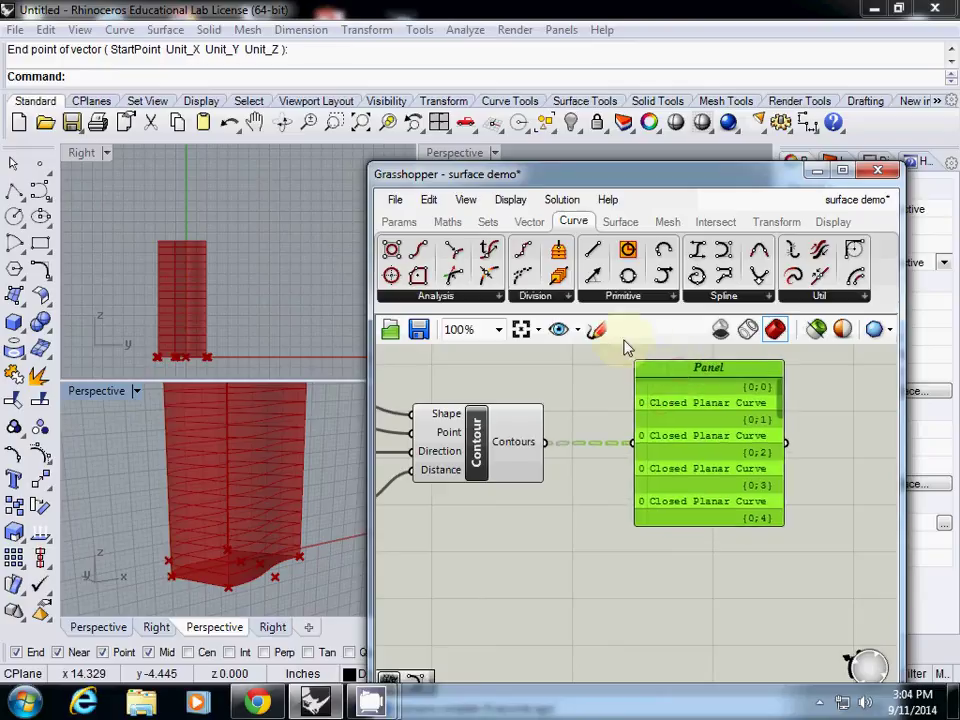
Add a Param Viewer below the Panel and connect it to the Contours output.
click(412, 222)
drag(698, 276, 710, 578)
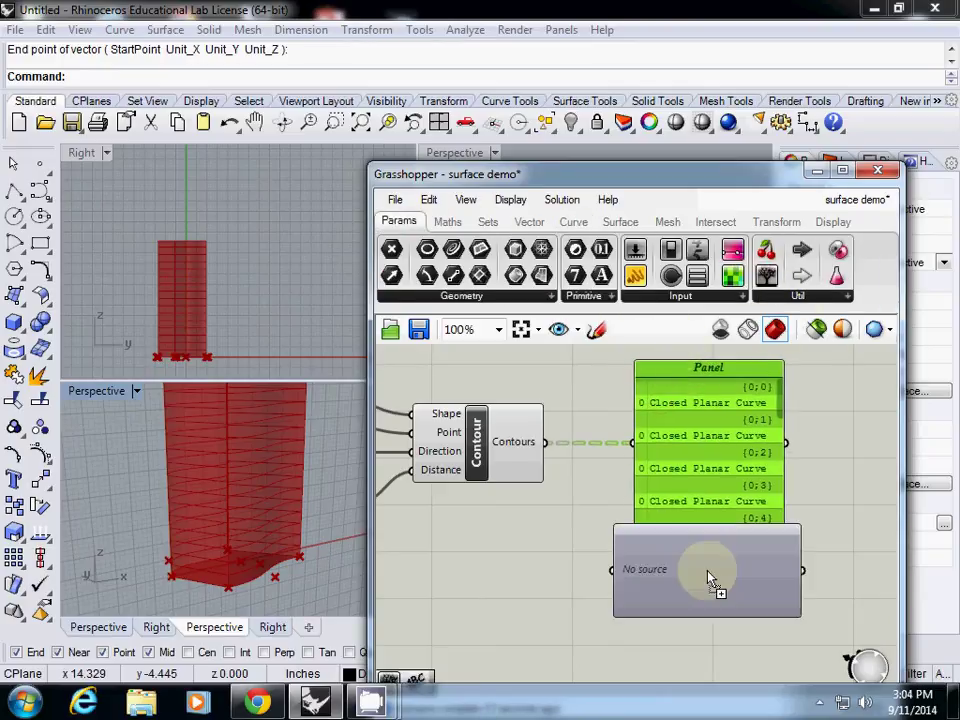
drag(547, 442, 610, 569)
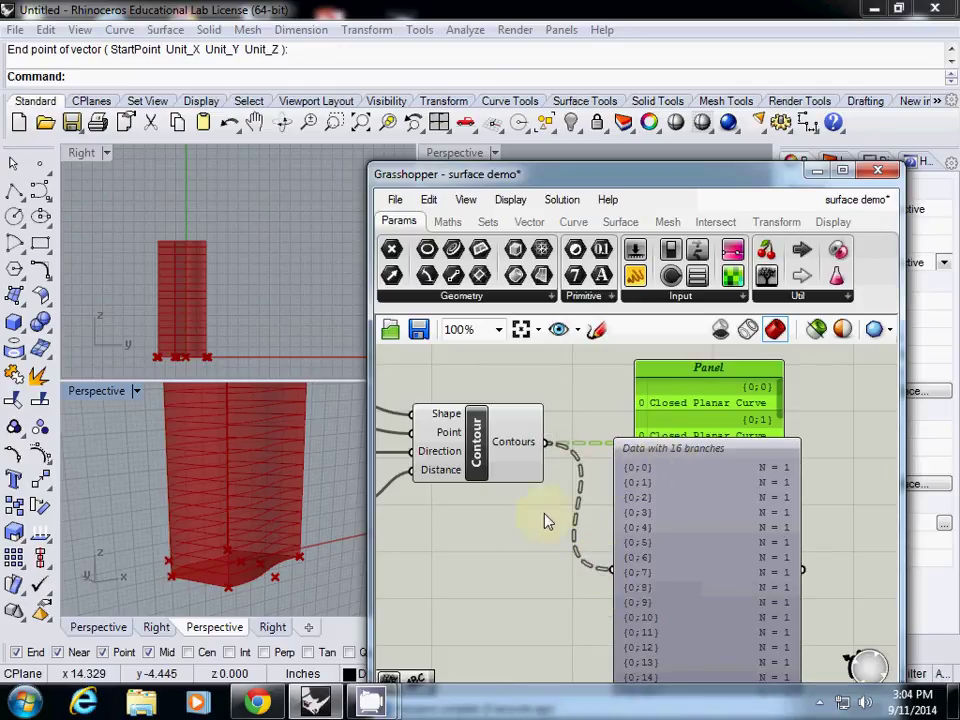
Compare the data structure of the Merge result with the Contours output in their panels and Param Viewers.
scroll(524, 530, down, 5)
right_drag(524, 530, 583, 506)
scroll(583, 497, up, 5)
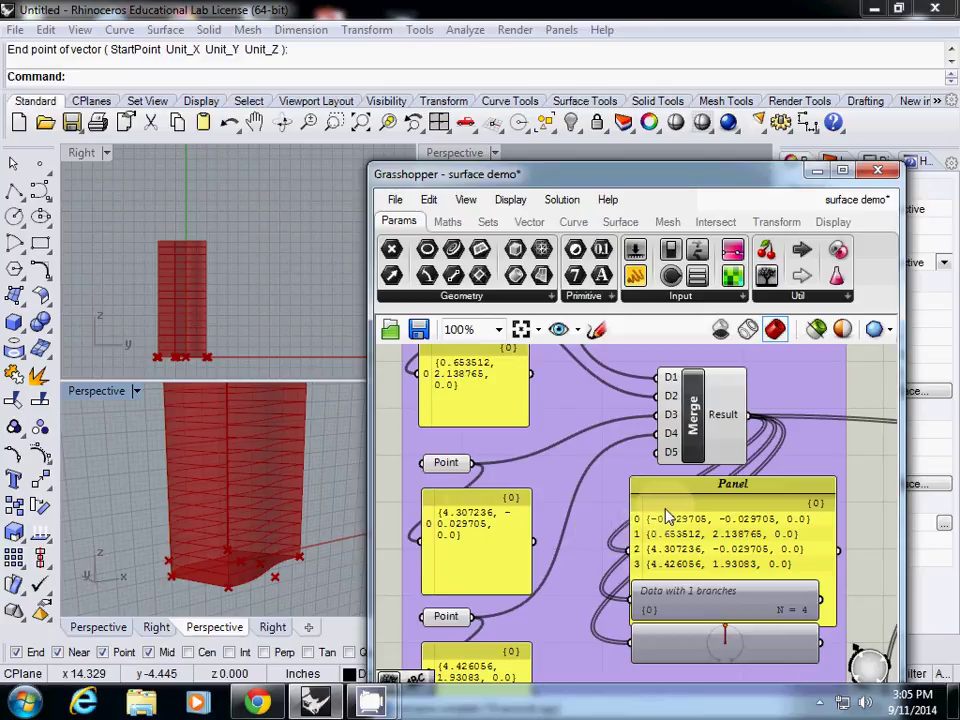
scroll(669, 506, down, 3)
right_drag(669, 497, 558, 461)
right_drag(755, 490, 649, 510)
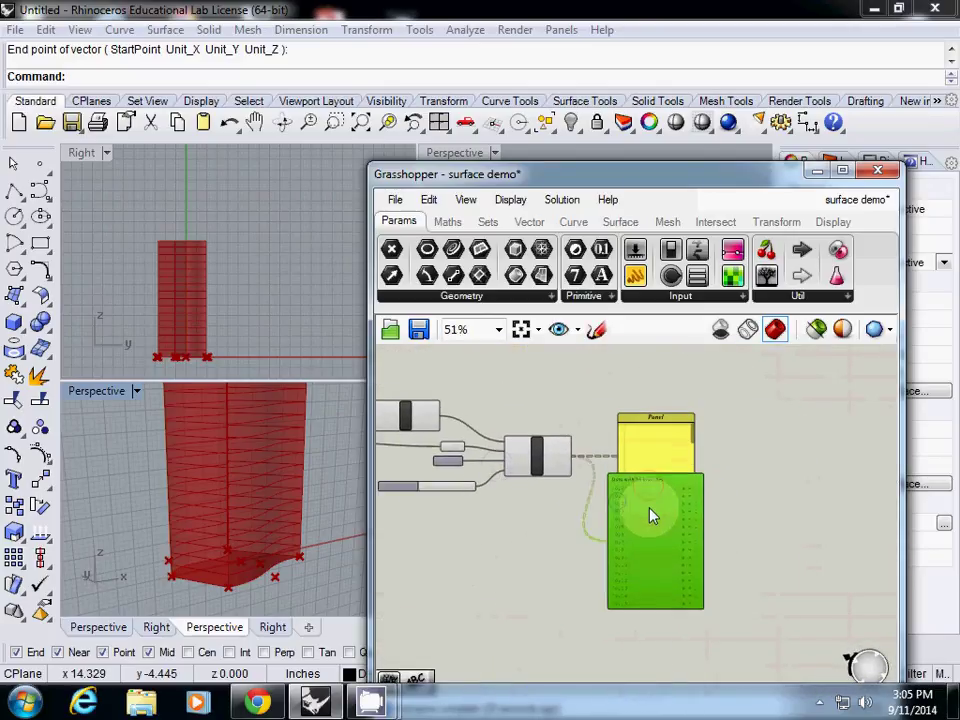
scroll(647, 520, up, 5)
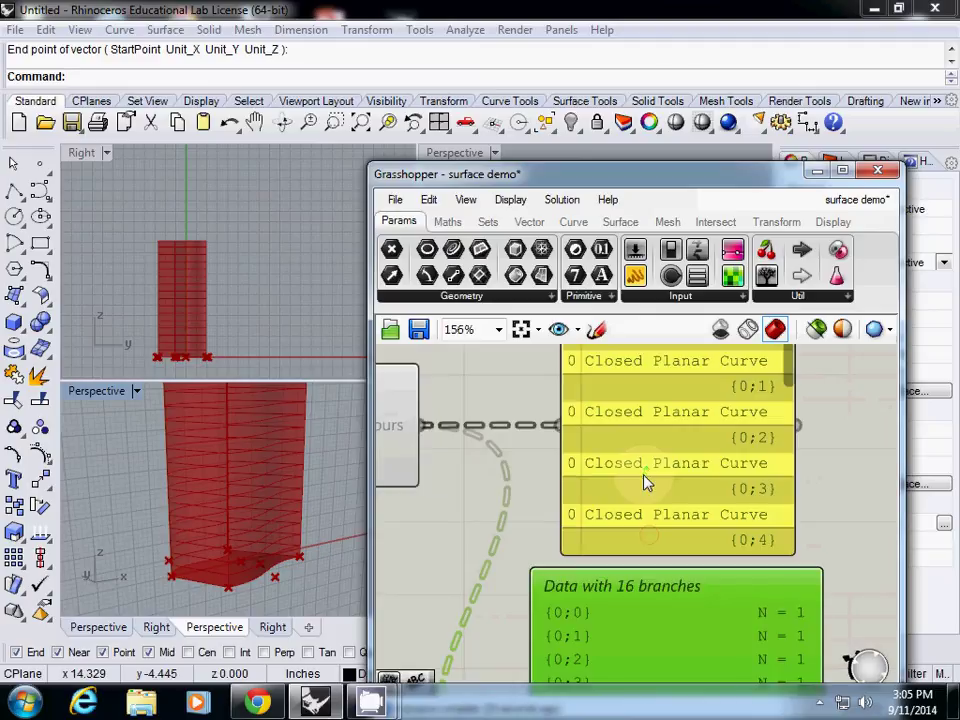
right_drag(630, 470, 690, 471)
scroll(690, 480, down, 2)
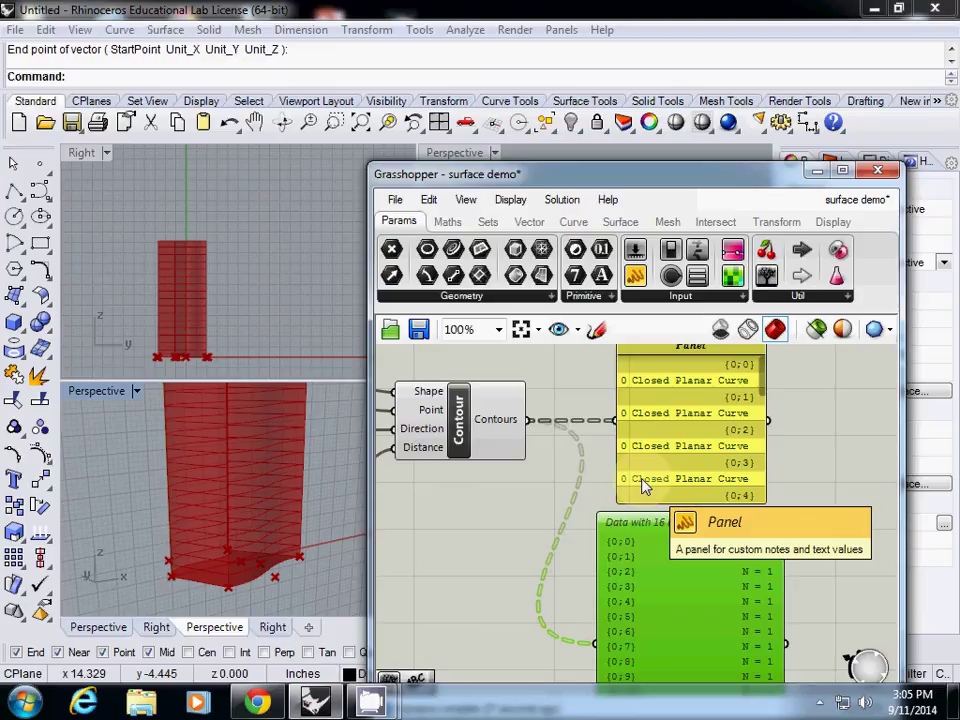
Stack the Panel and the Param Viewer below the Contour component to clear the canvas after the Contours output.
scroll(639, 482, down, 2)
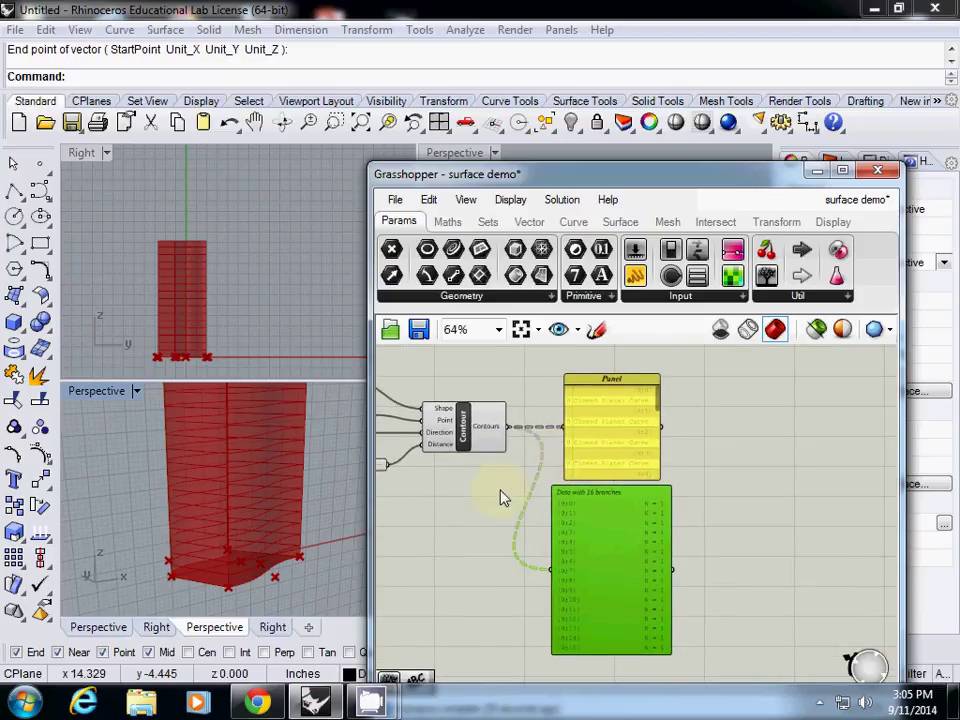
drag(597, 527, 463, 606)
drag(610, 389, 480, 480)
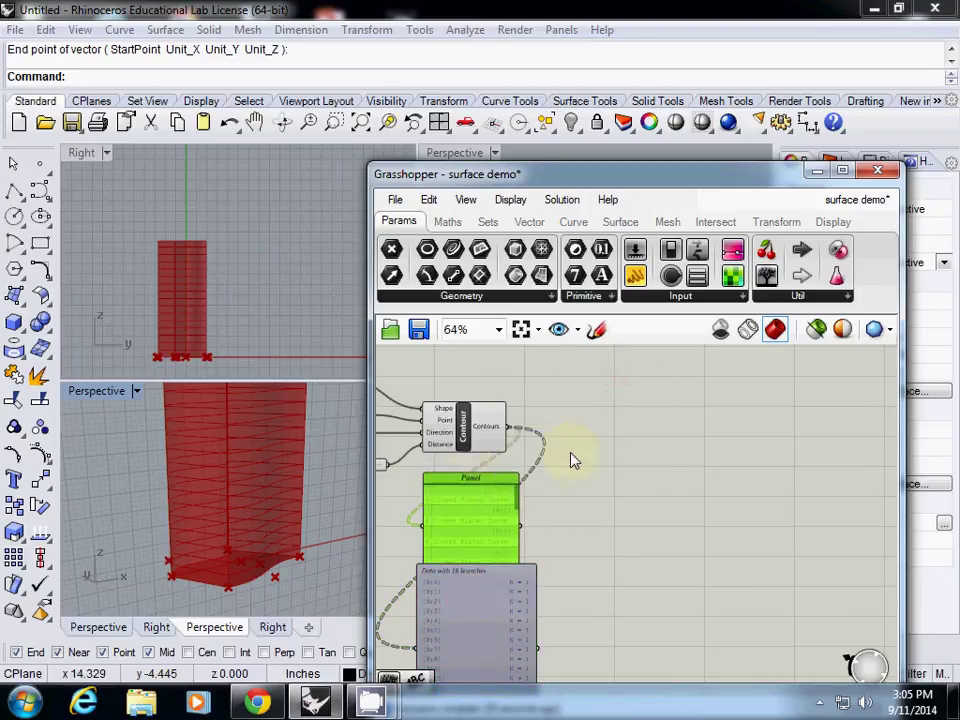
Add a Param Viewer beside the lower Nurbs Curve, connect the upper Nurbs Curve's Curve output, and show it as a tree diagram.
scroll(698, 452, down, 2)
scroll(553, 461, up, 5)
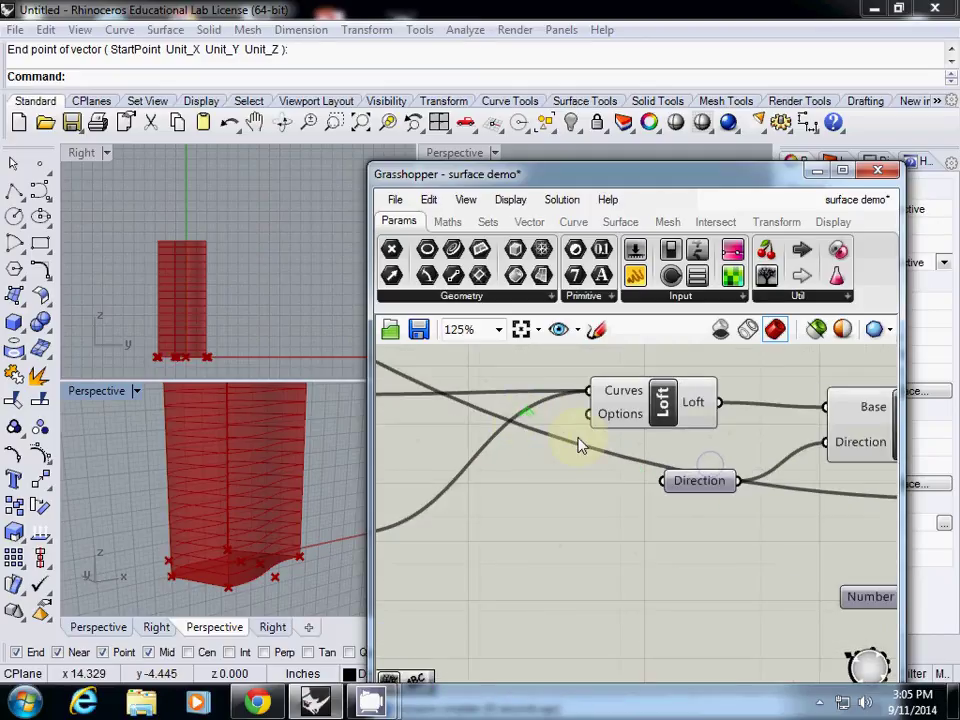
right_drag(611, 467, 493, 467)
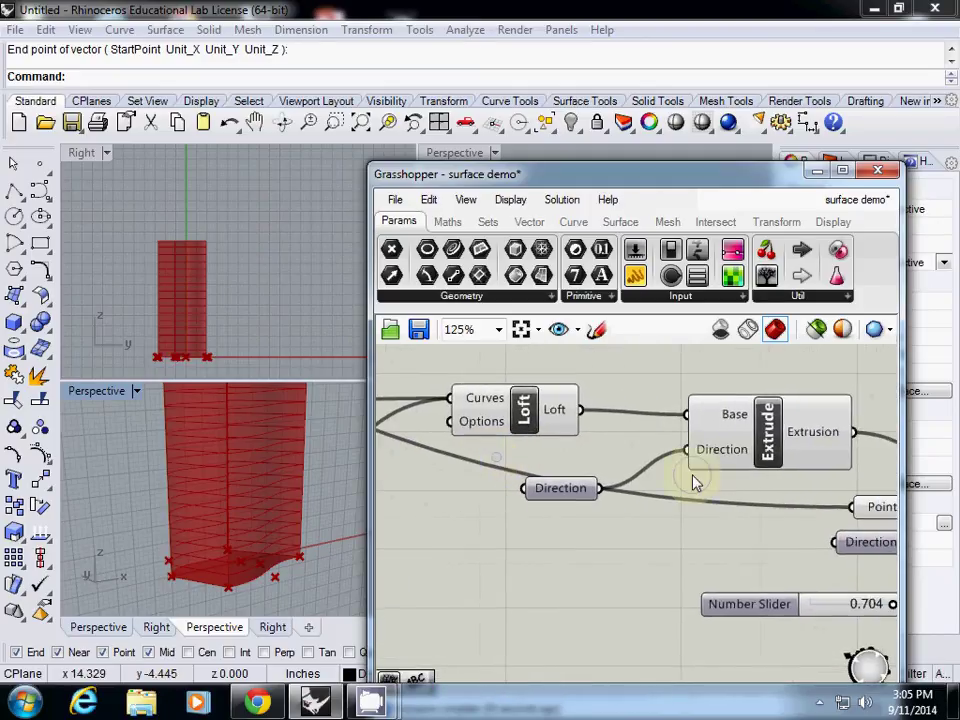
right_drag(692, 482, 814, 480)
right_drag(596, 493, 836, 500)
right_drag(628, 507, 714, 407)
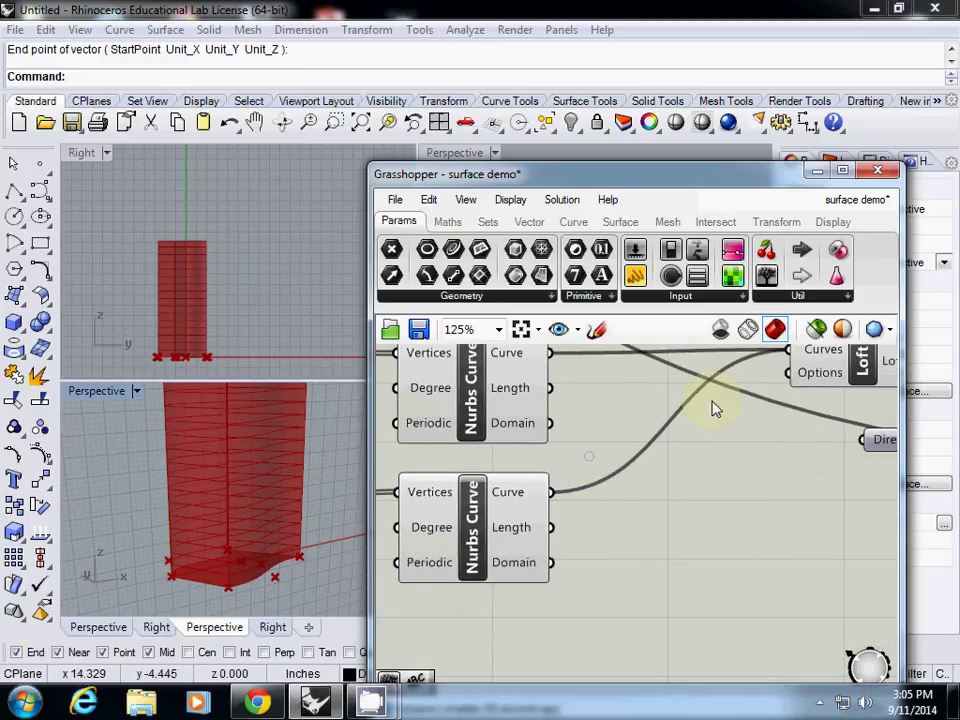
drag(773, 281, 718, 540)
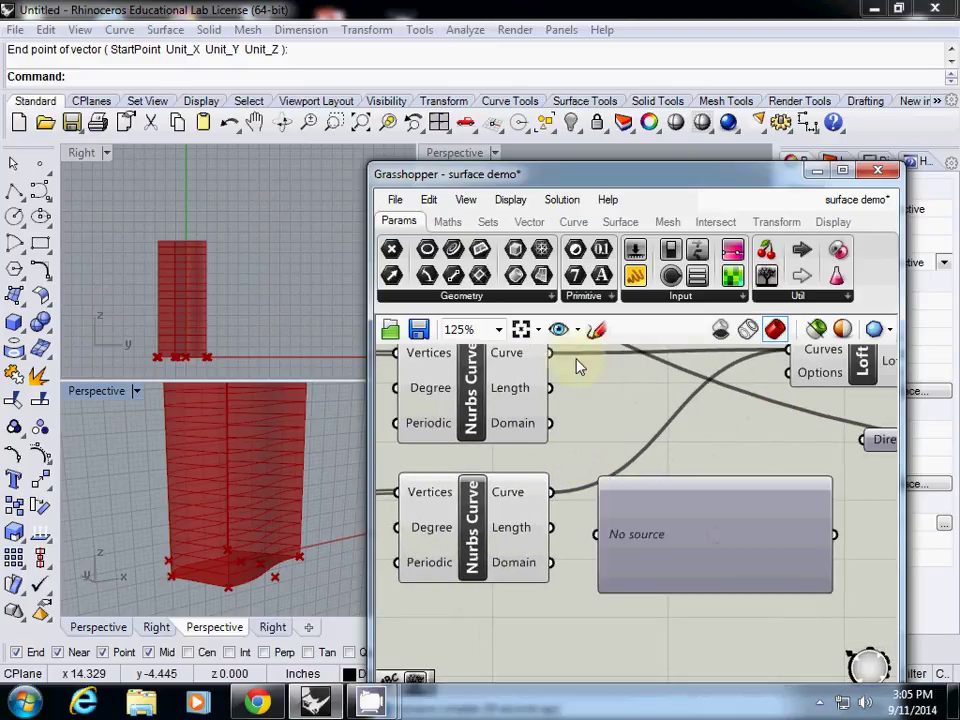
drag(565, 405, 598, 533)
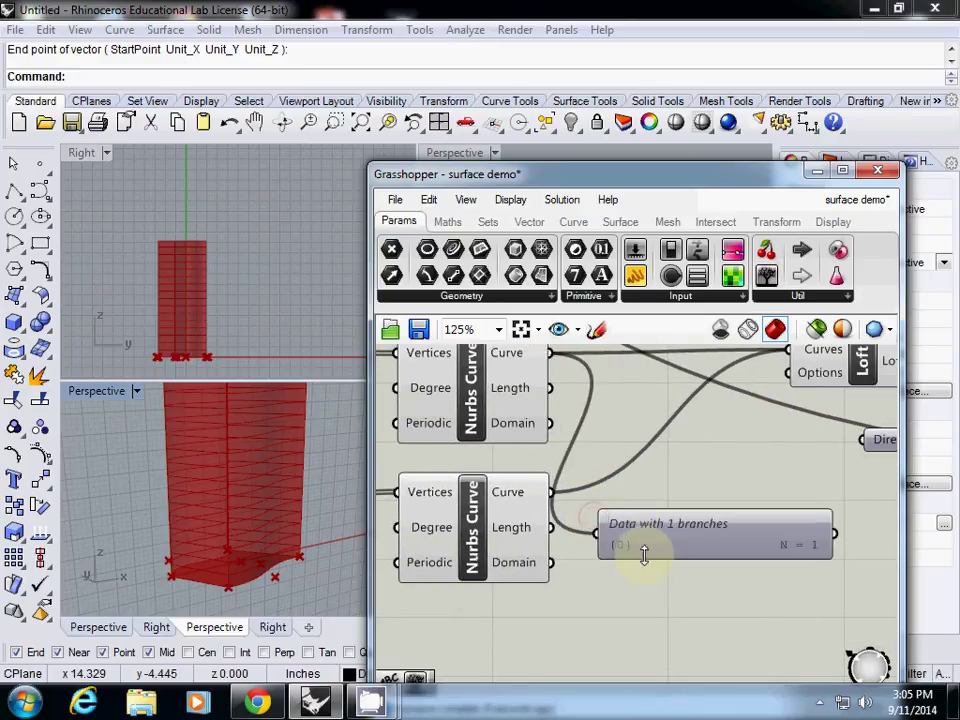
drag(660, 536, 681, 536)
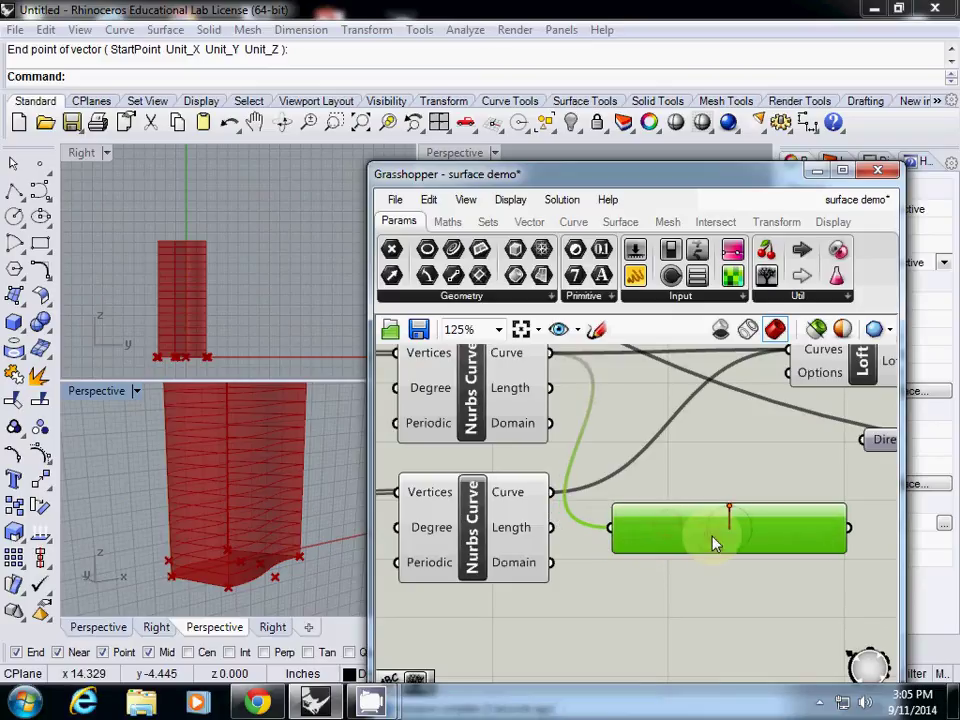
Add a Param Viewer above the Loft component, connect it to the Loft output, and show it as a tree diagram.
scroll(565, 568, down, 4)
right_drag(647, 563, 589, 497)
scroll(542, 553, up, 3)
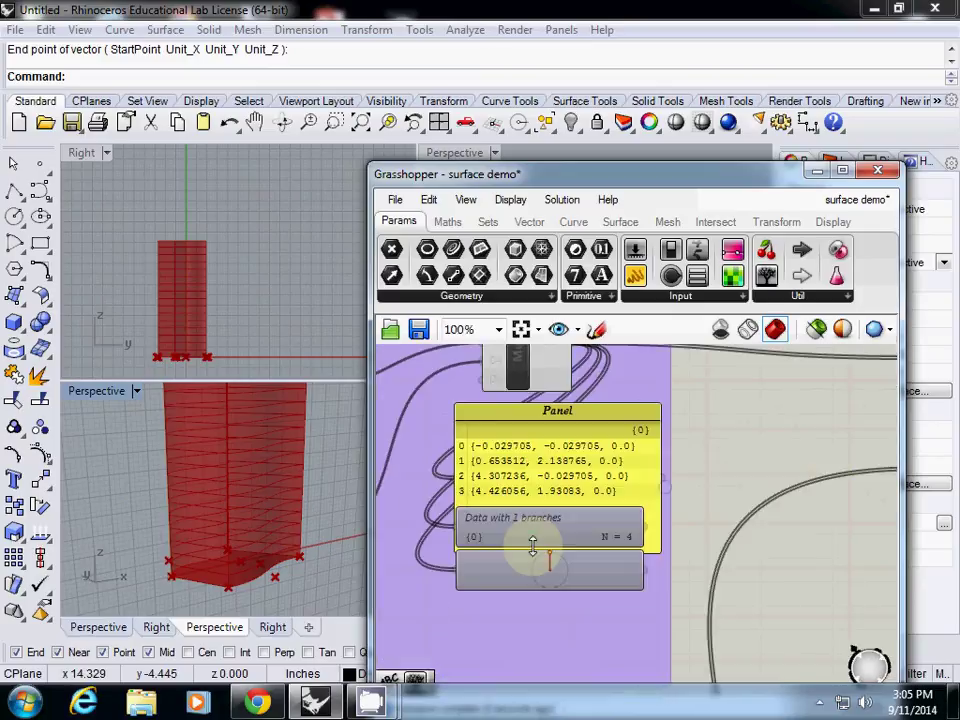
right_drag(735, 553, 628, 418)
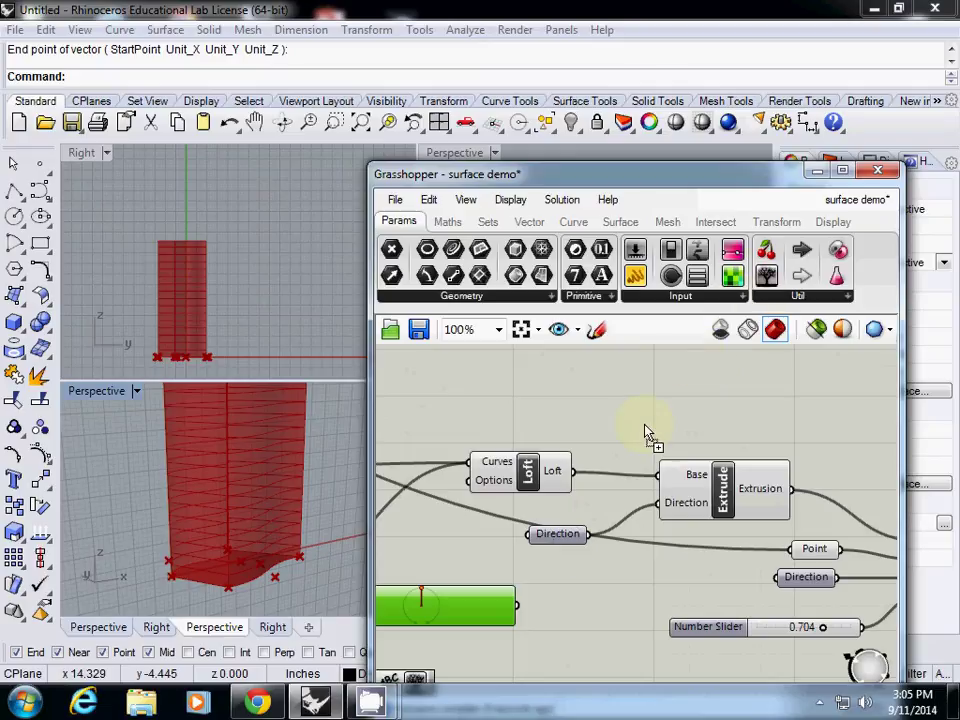
drag(634, 276, 510, 396)
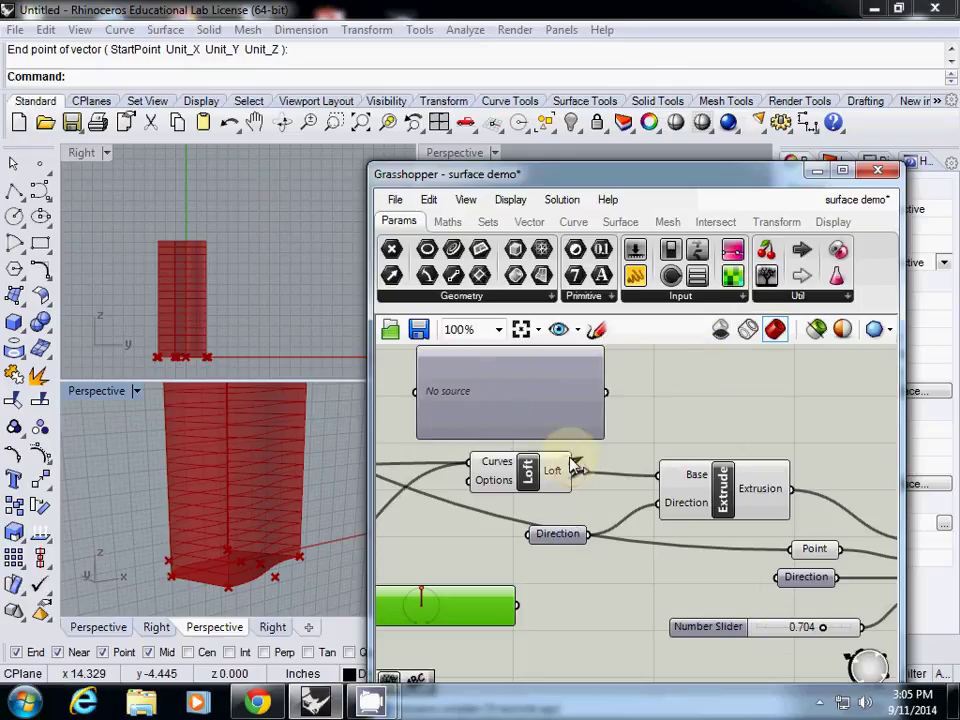
drag(572, 471, 416, 396)
drag(482, 388, 557, 426)
Add a Param Viewer above the Extrude component, connect it to the Extrusion output, and show it as a tree diagram.
right_drag(728, 490, 557, 477)
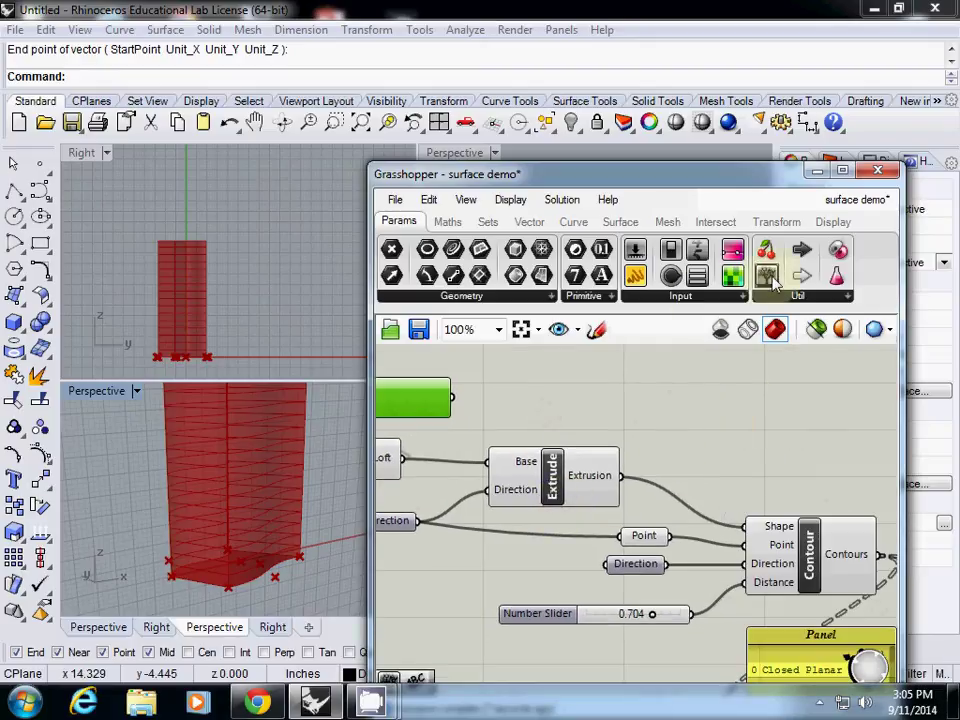
drag(697, 276, 727, 418)
drag(621, 476, 634, 406)
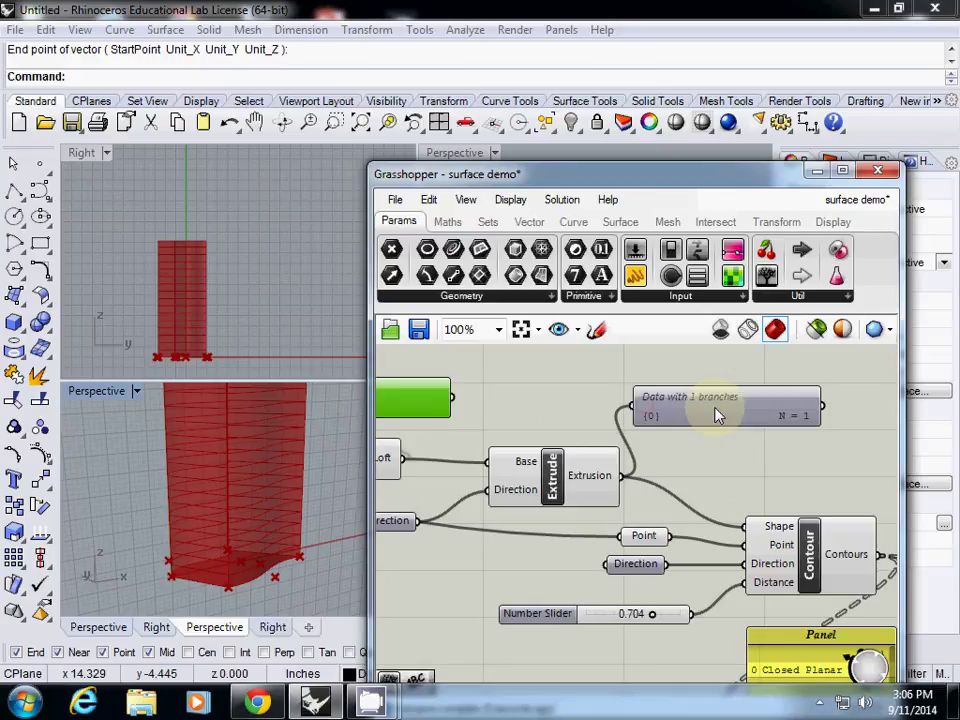
drag(718, 414, 559, 411)
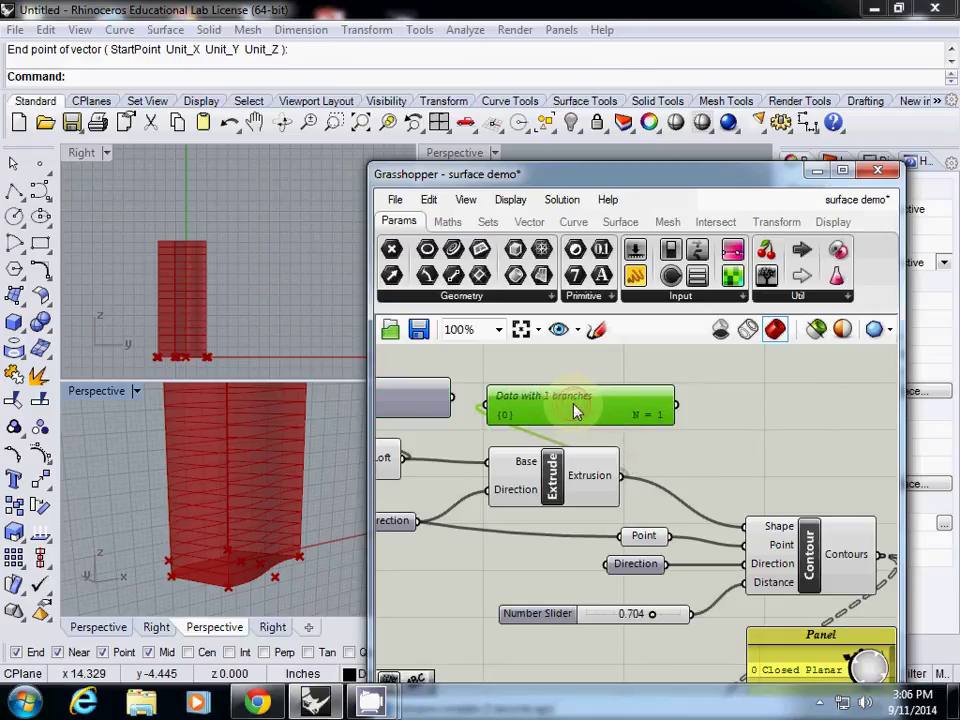
Switch the Param Viewer on the Contours output from the branch list to the tree diagram.
right_drag(625, 418, 746, 399)
click(671, 566)
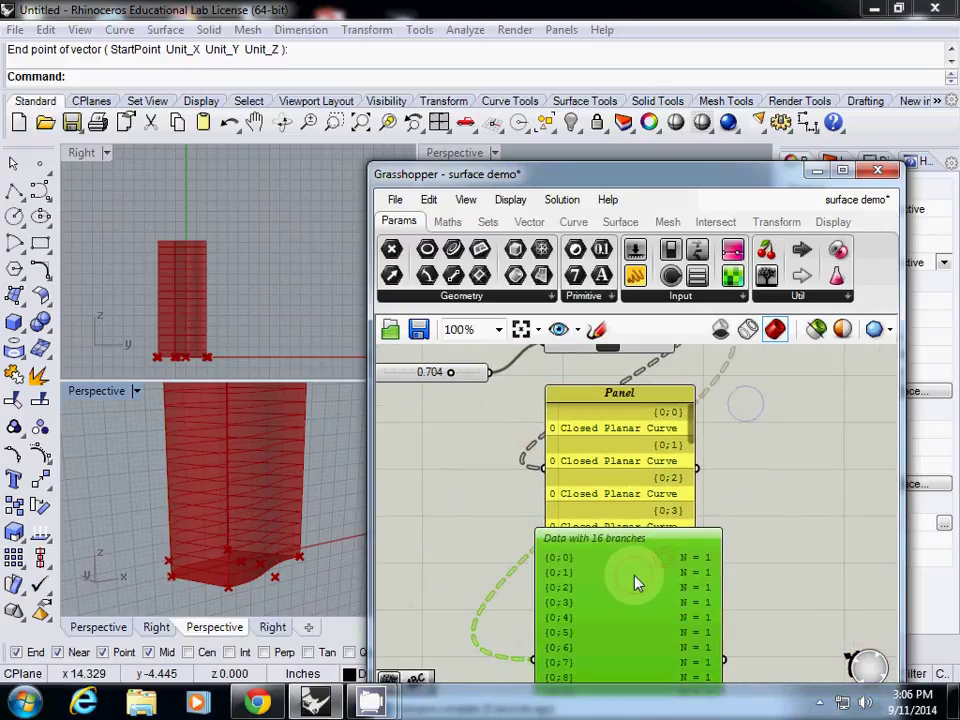
double_click(660, 618)
right_drag(764, 563, 769, 483)
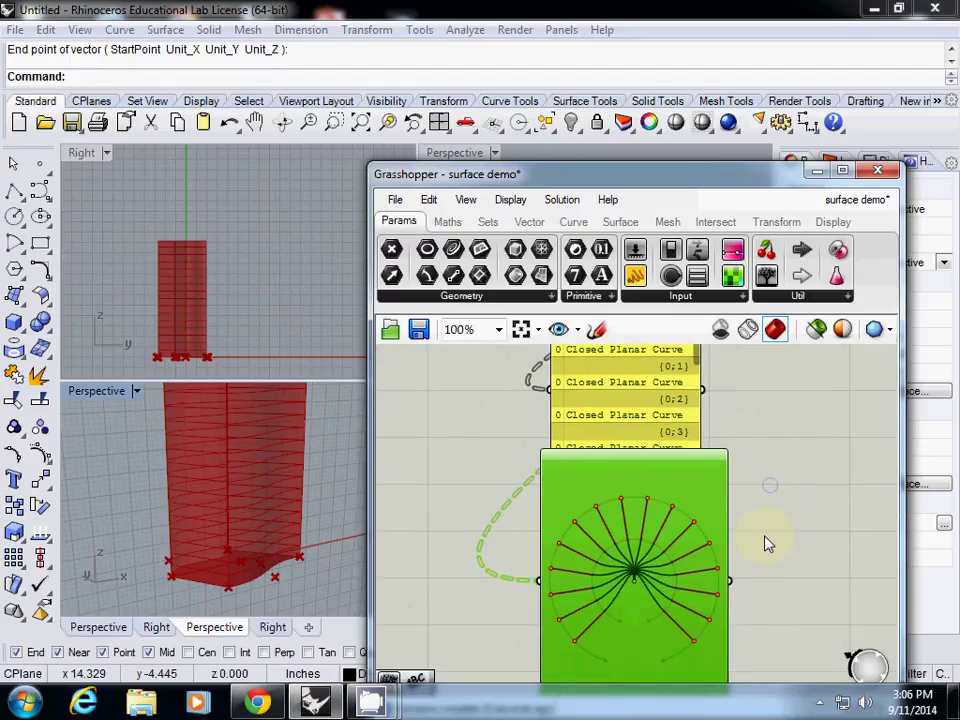
scroll(766, 543, down, 2)
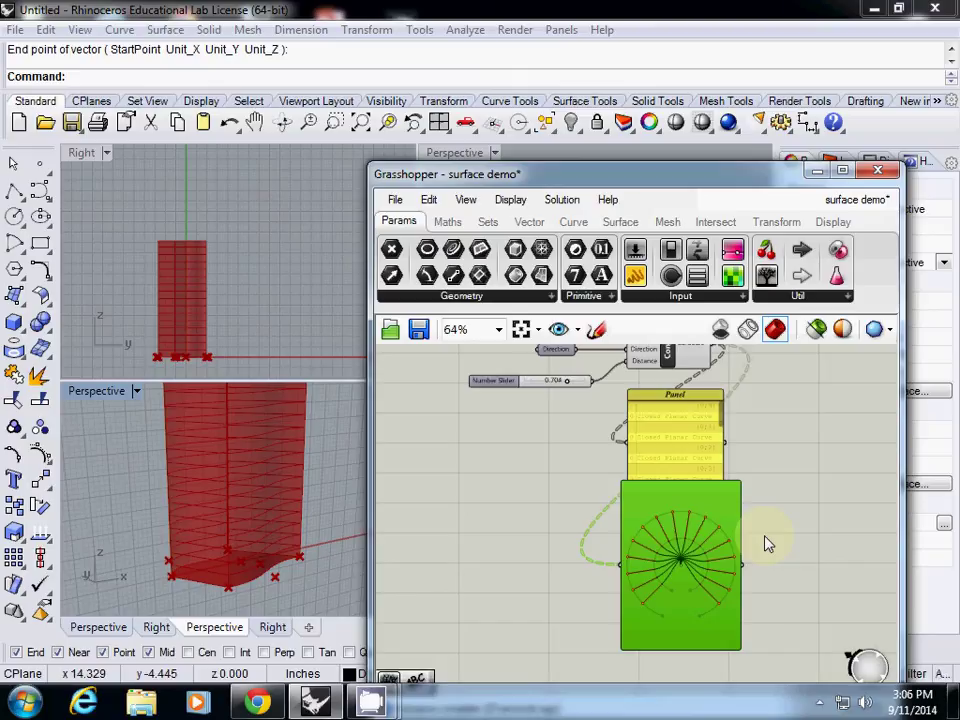
Add a Flatten Tree component level with the Contour component and connect the Contours output to its Tree input.
scroll(755, 515, down, 3)
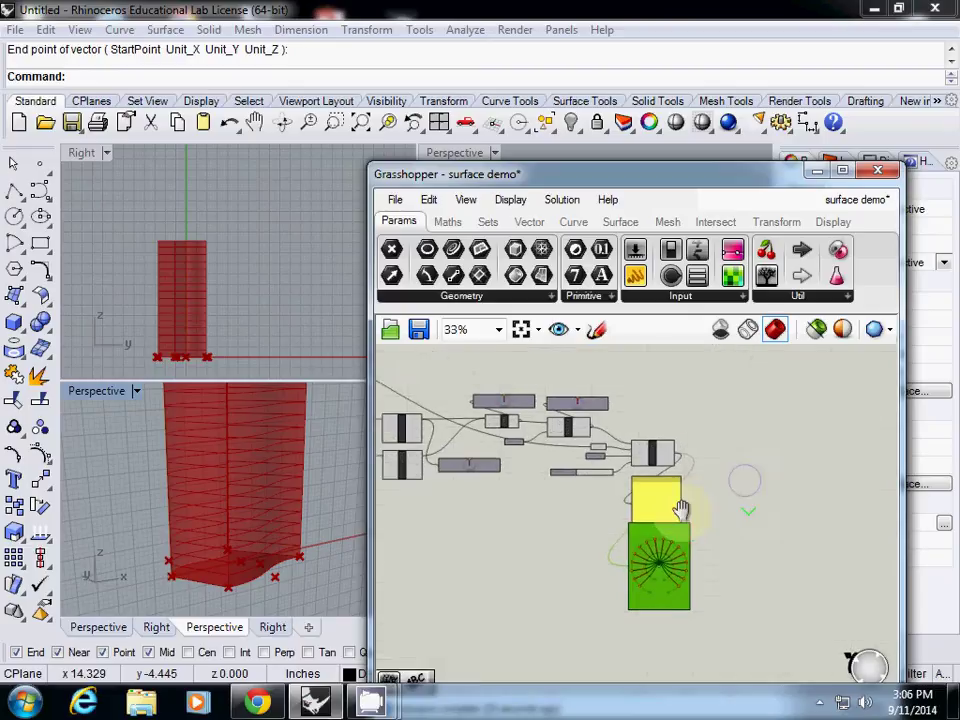
scroll(677, 506, up, 5)
right_drag(649, 641, 890, 590)
right_drag(156, 486, 398, 519)
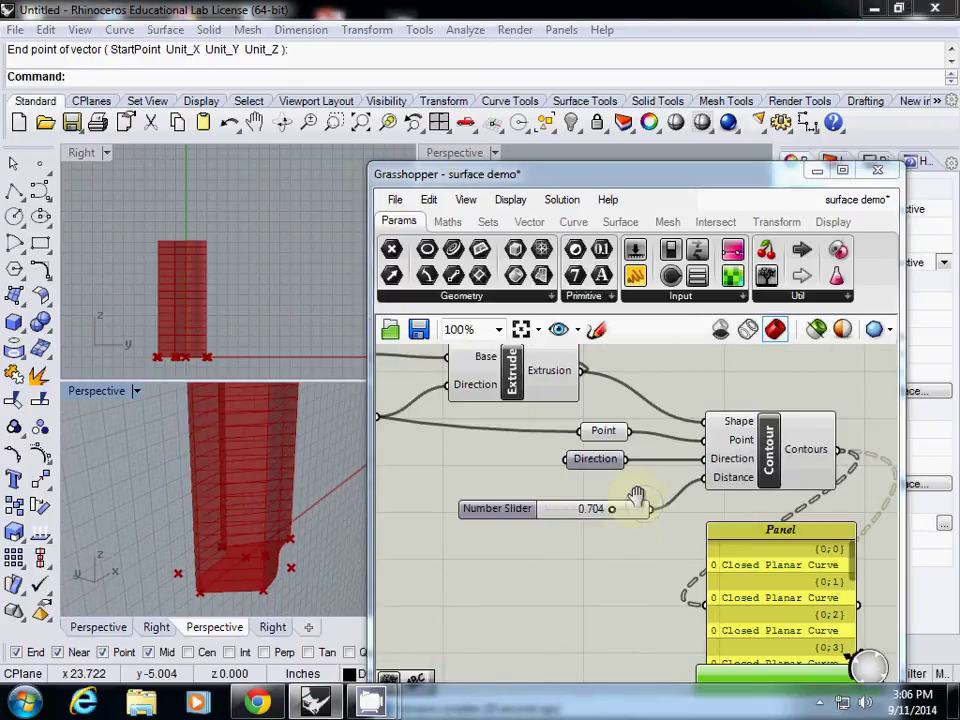
right_drag(634, 497, 525, 490)
double_click(704, 489)
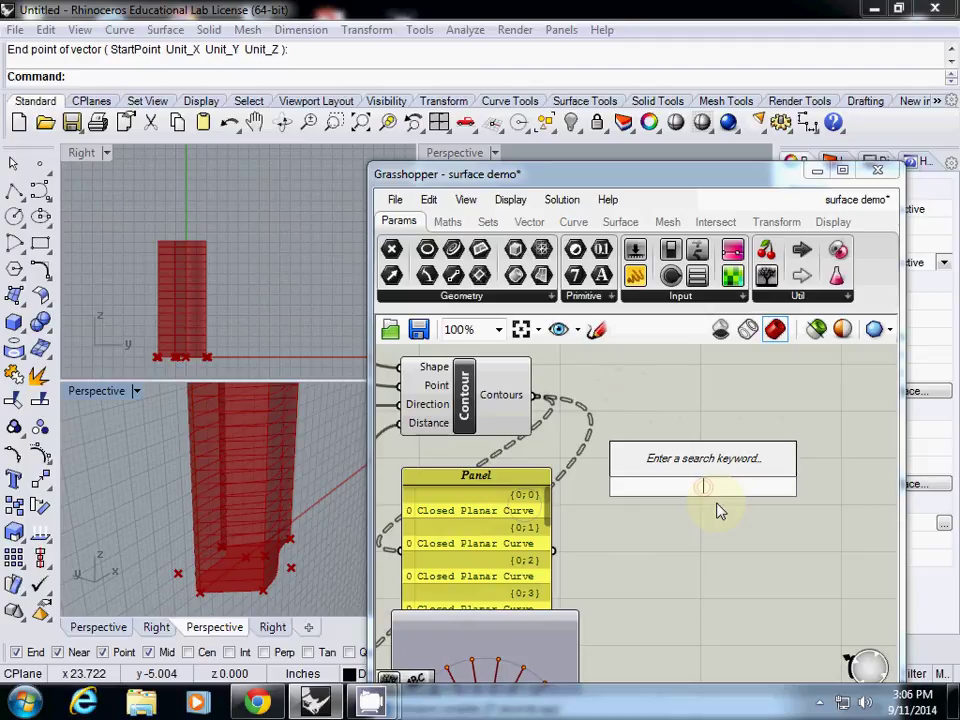
text(flatten)
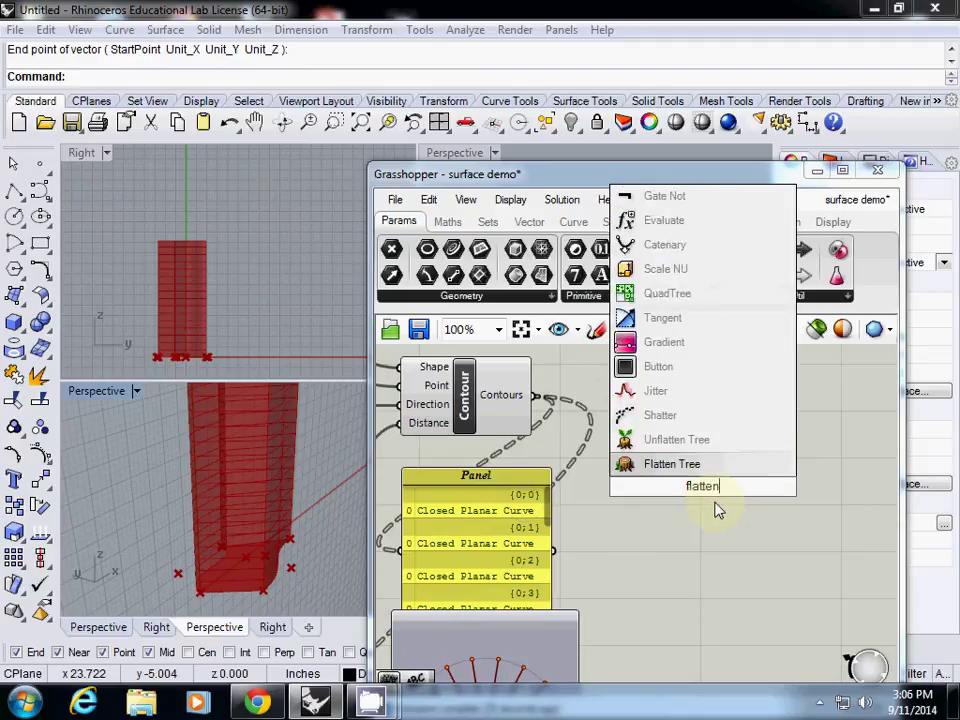
click(680, 463)
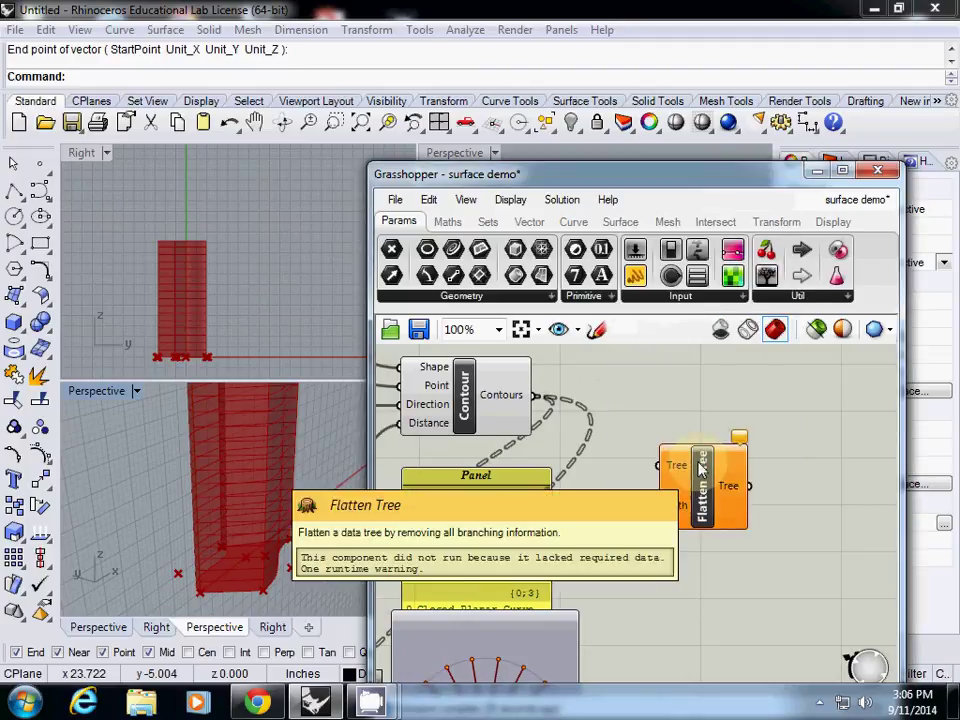
drag(535, 396, 660, 463)
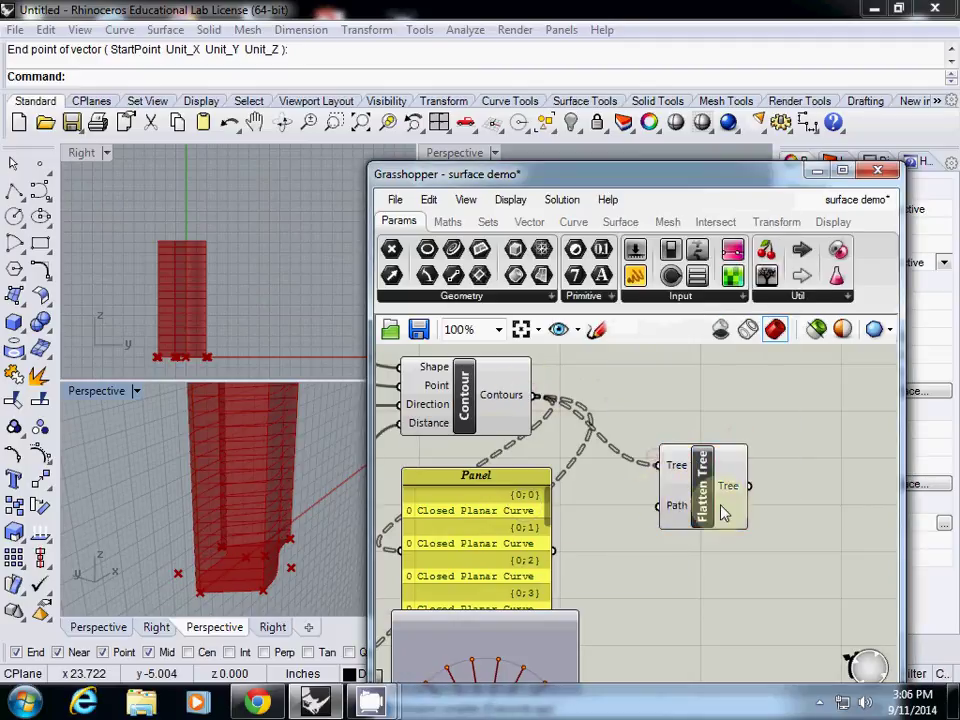
drag(709, 501, 704, 432)
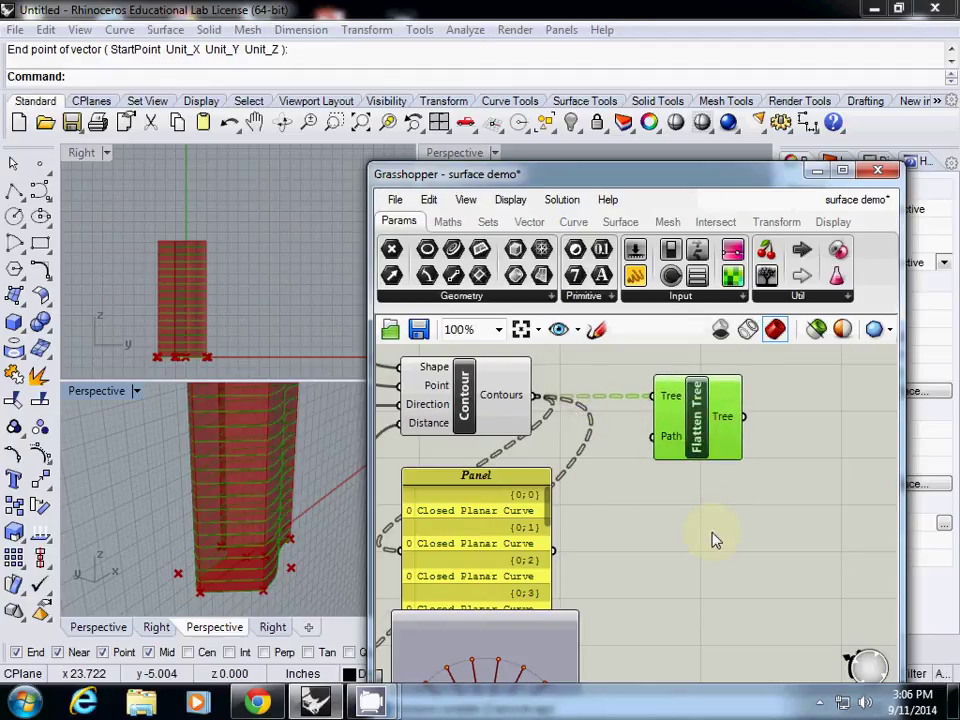
Add a Param Viewer directly below Flatten Tree, connect it to the flattened Tree output, and show it as a tree diagram.
double_click(782, 550)
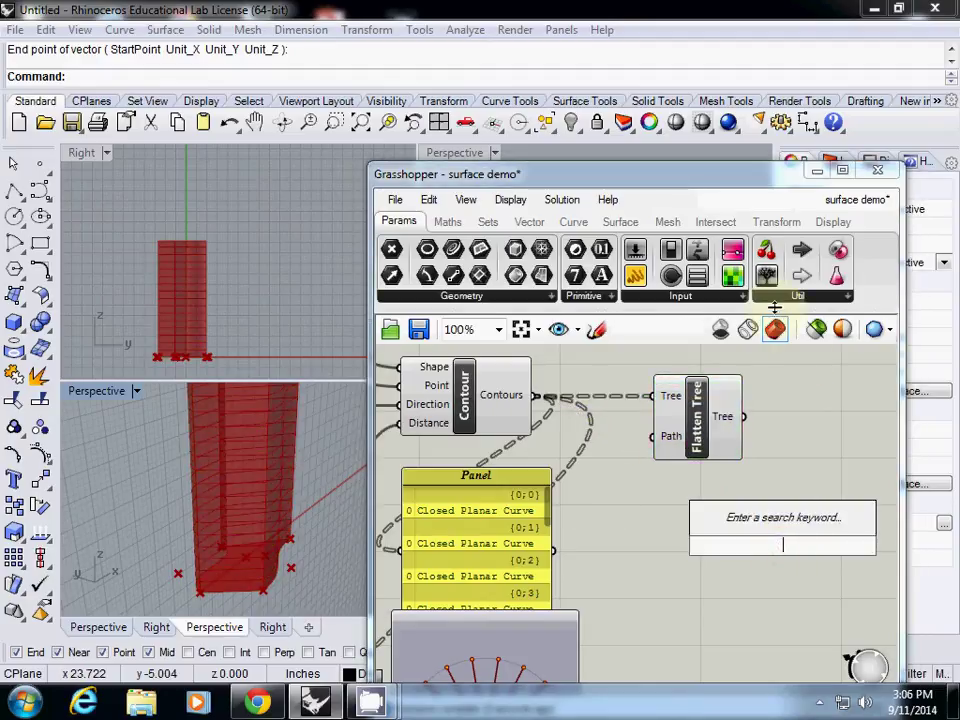
click(766, 275)
click(787, 527)
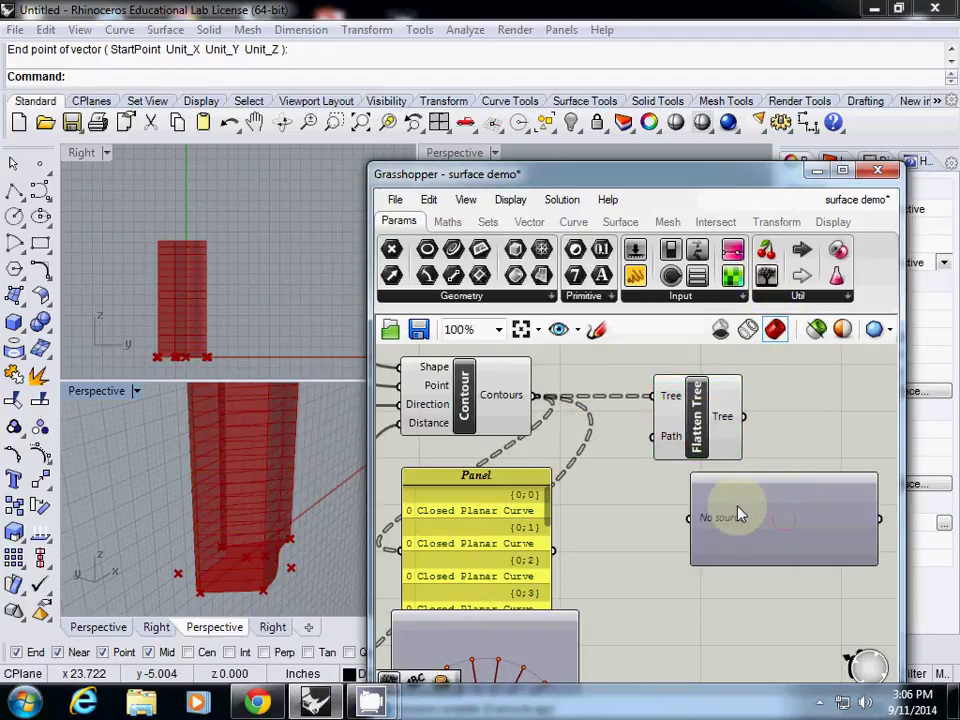
drag(744, 416, 689, 518)
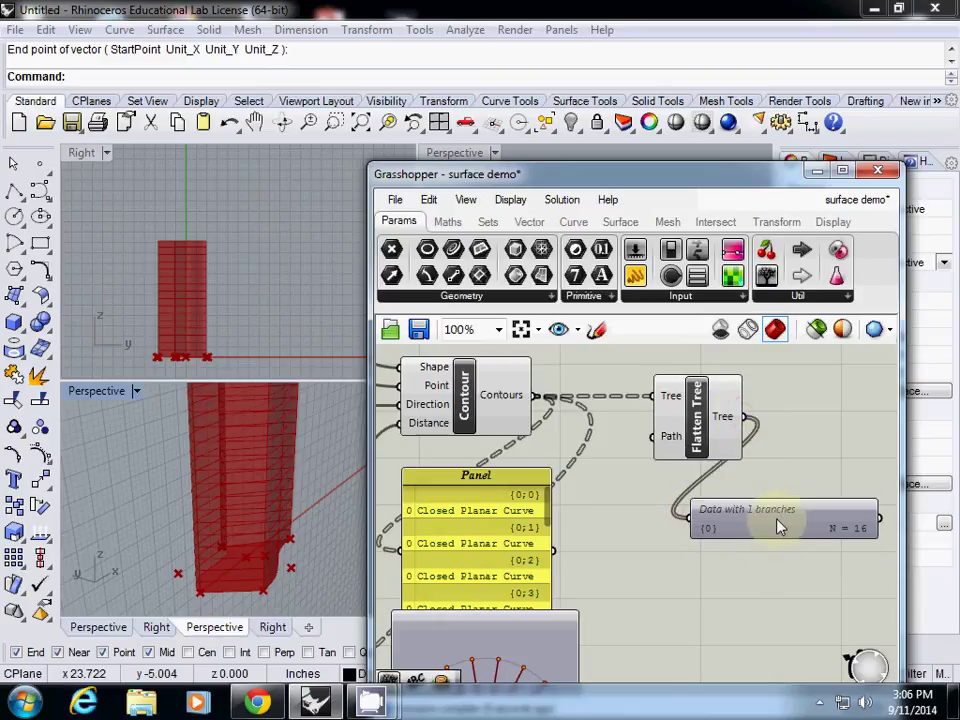
drag(779, 527, 690, 504)
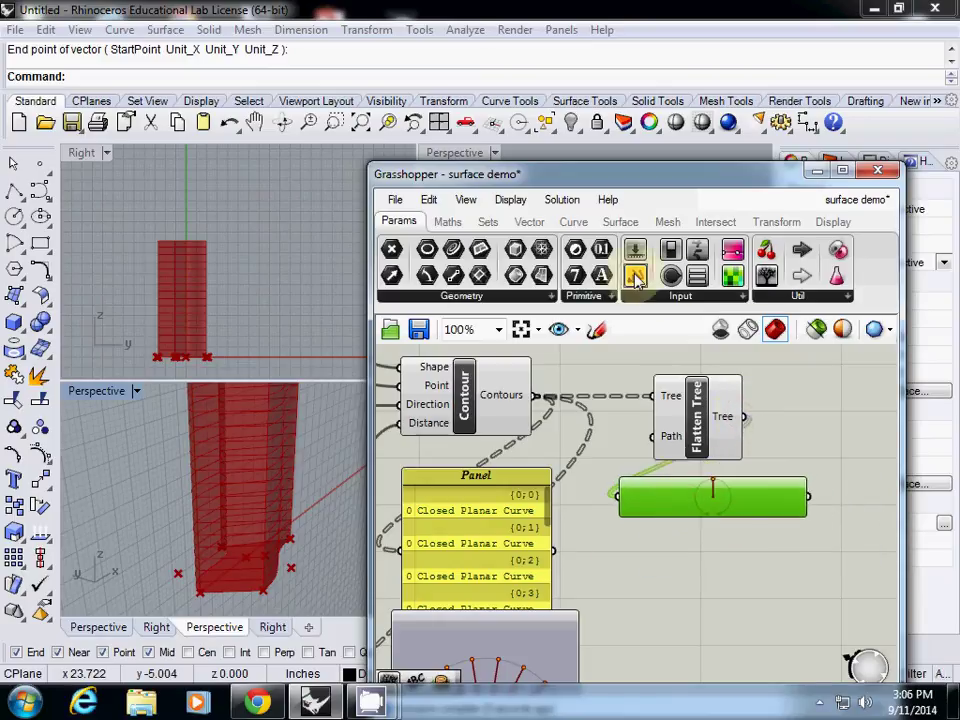
Add a Panel below the new Param Viewer, connect it to the Flatten Tree output, and enlarge it to list more curves.
drag(636, 278, 725, 543)
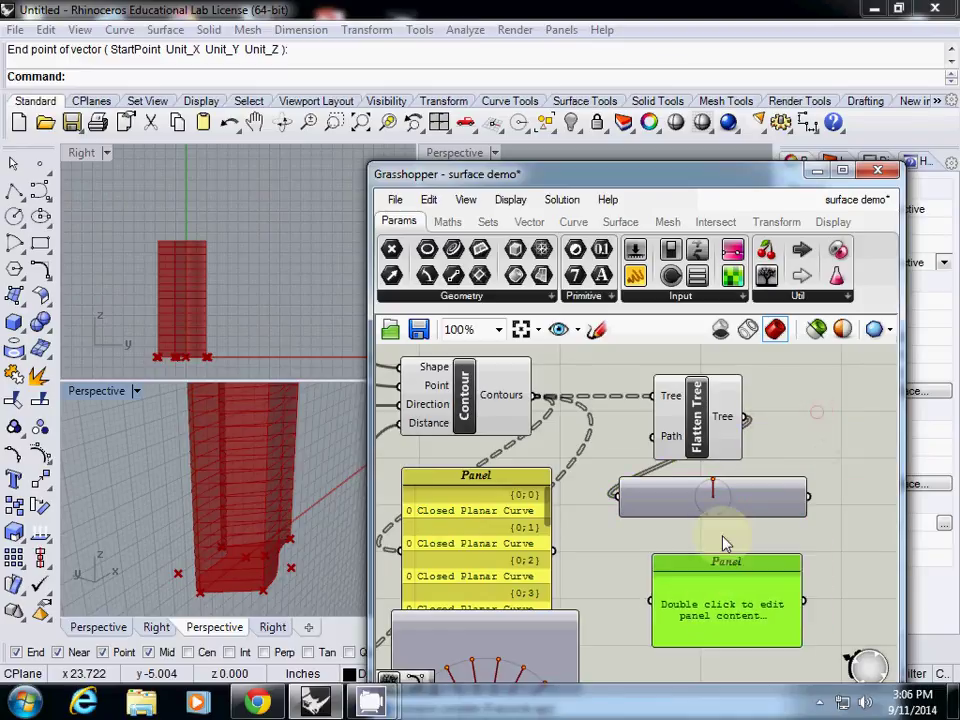
drag(746, 418, 655, 601)
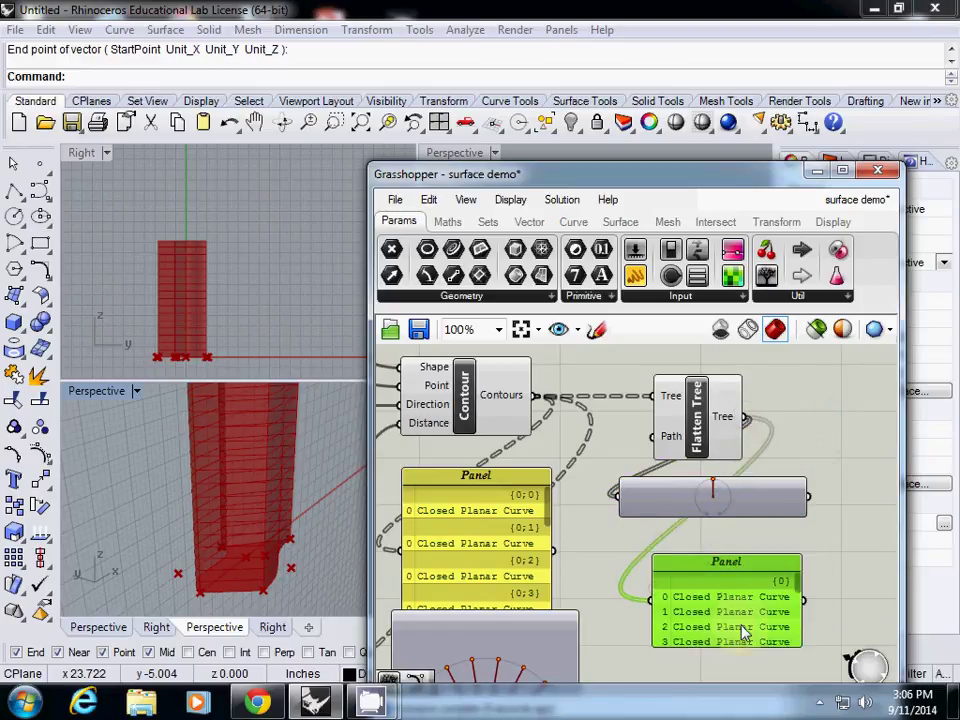
drag(757, 645, 757, 677)
right_drag(829, 610, 804, 563)
drag(701, 517, 684, 498)
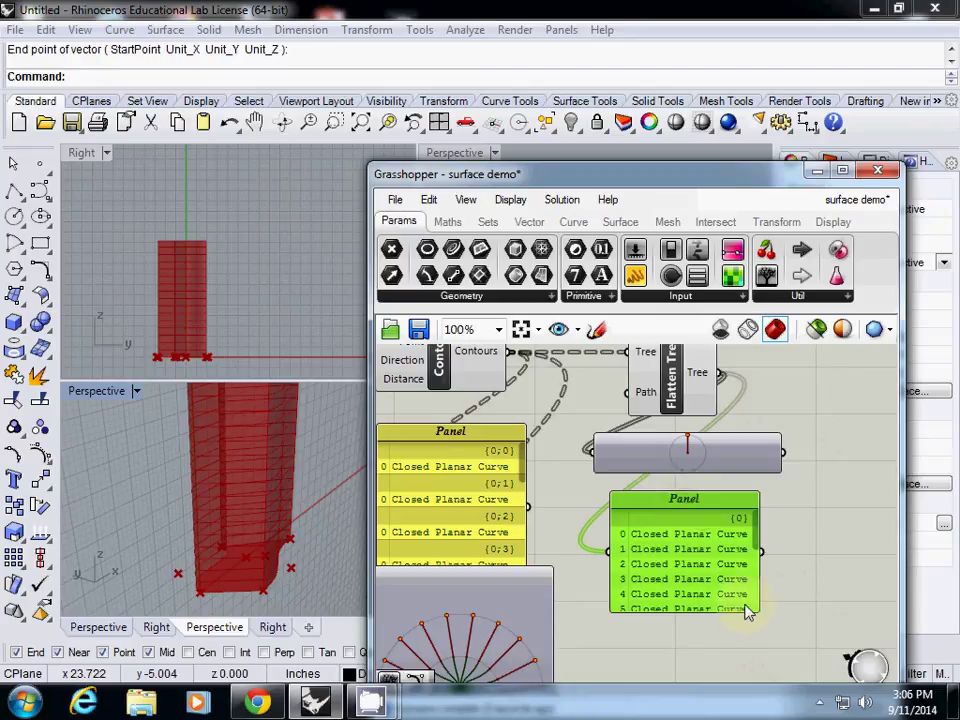
drag(757, 613, 801, 657)
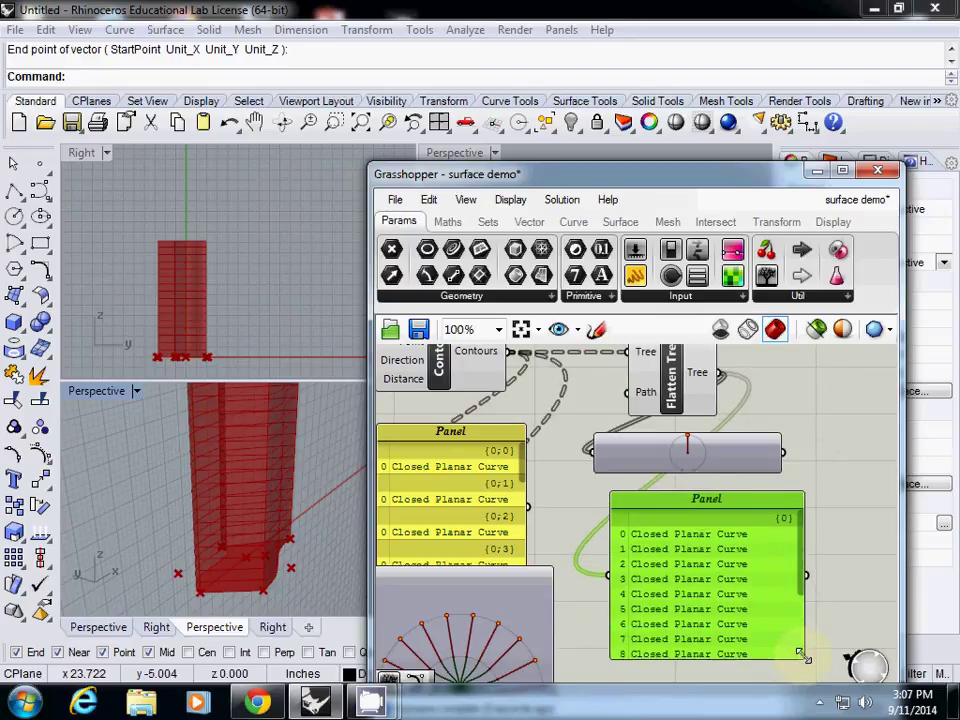
Compare the flattened data structure with the Contours output and the Nurbs Curve output in their Panels and Param Viewers.
scroll(828, 628, down, 1)
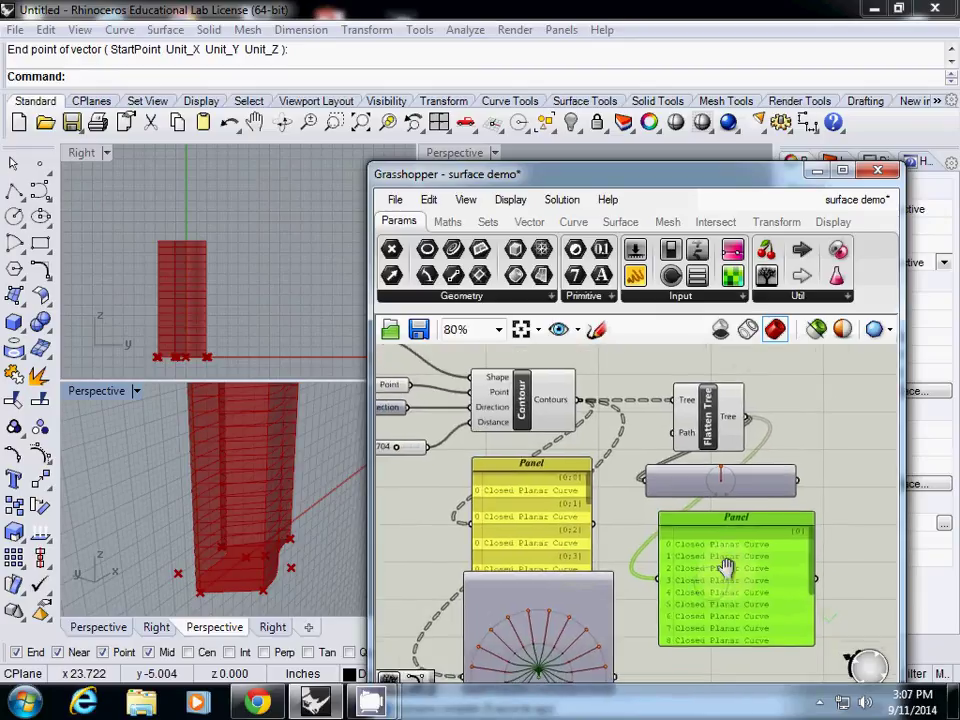
scroll(690, 540, up, 2)
scroll(665, 532, down, 2)
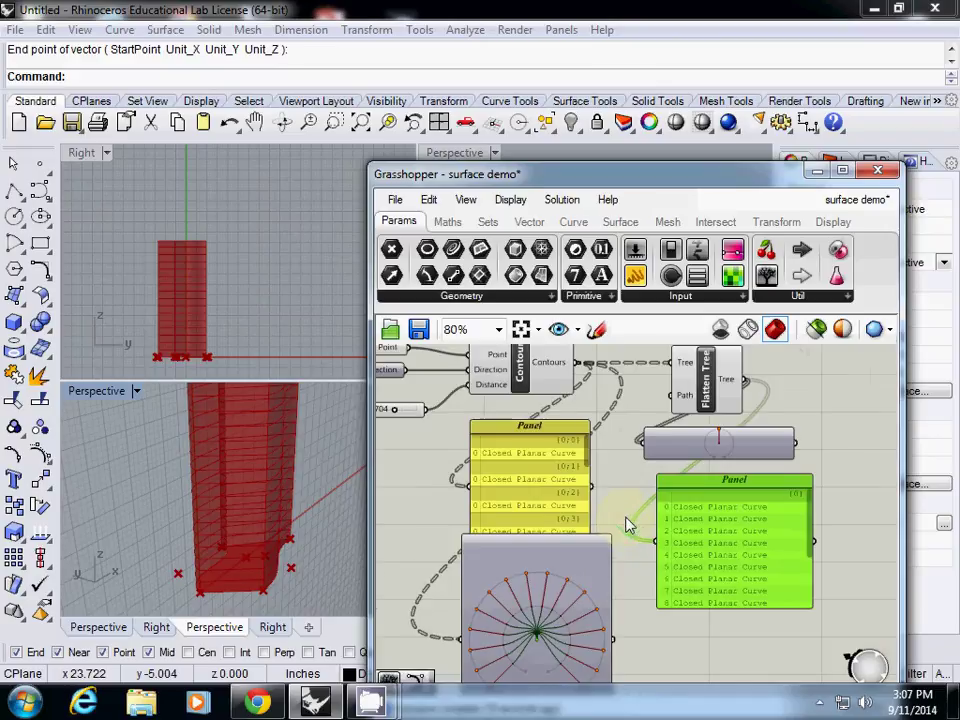
scroll(630, 524, up, 1)
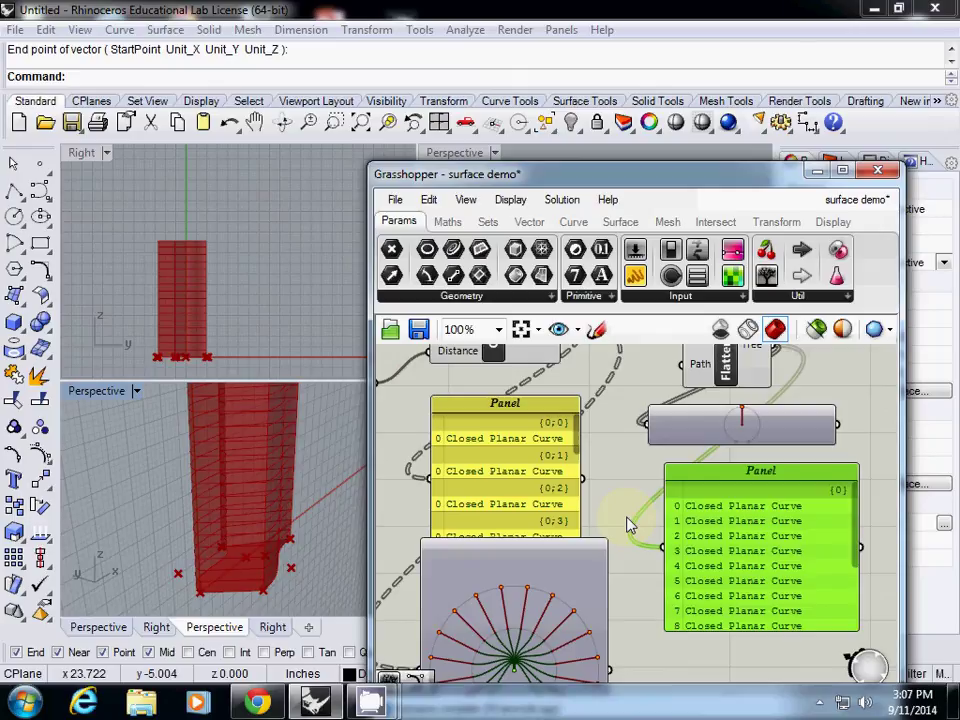
scroll(733, 521, down, 4)
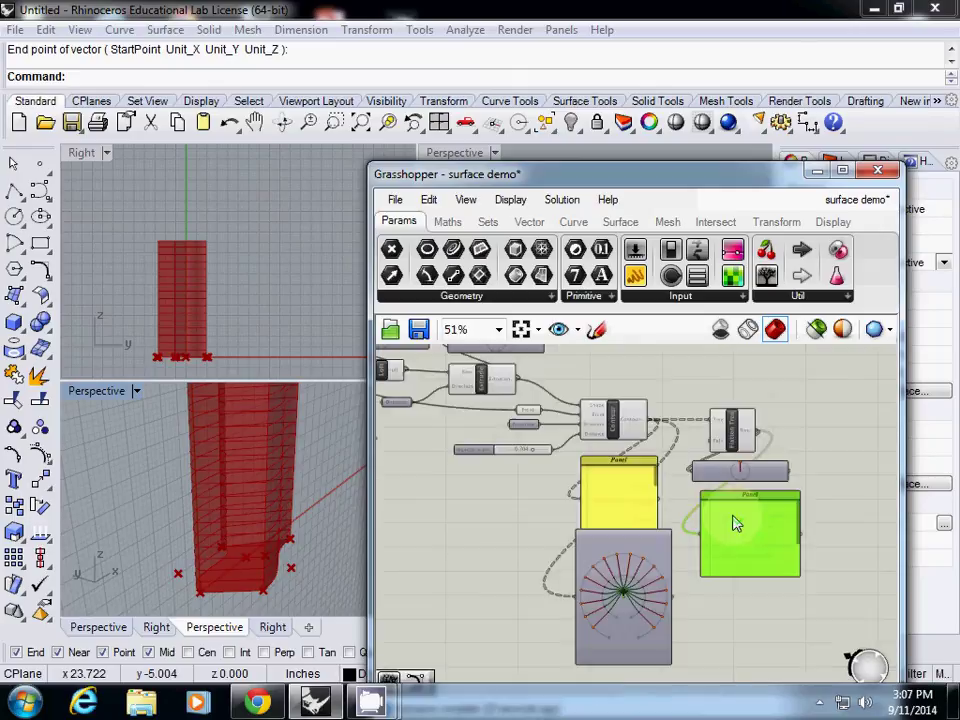
scroll(668, 500, up, 4)
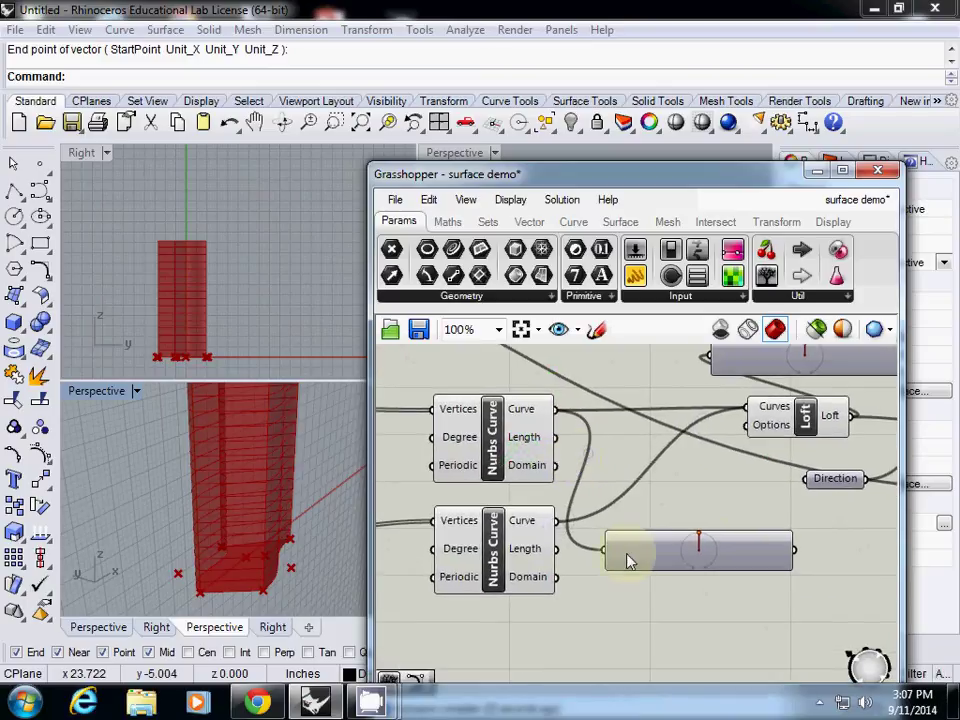
Shift the Param Viewer on the Nurbs Curve output further along, below the Loft component, and switch it to its text display.
click(655, 560)
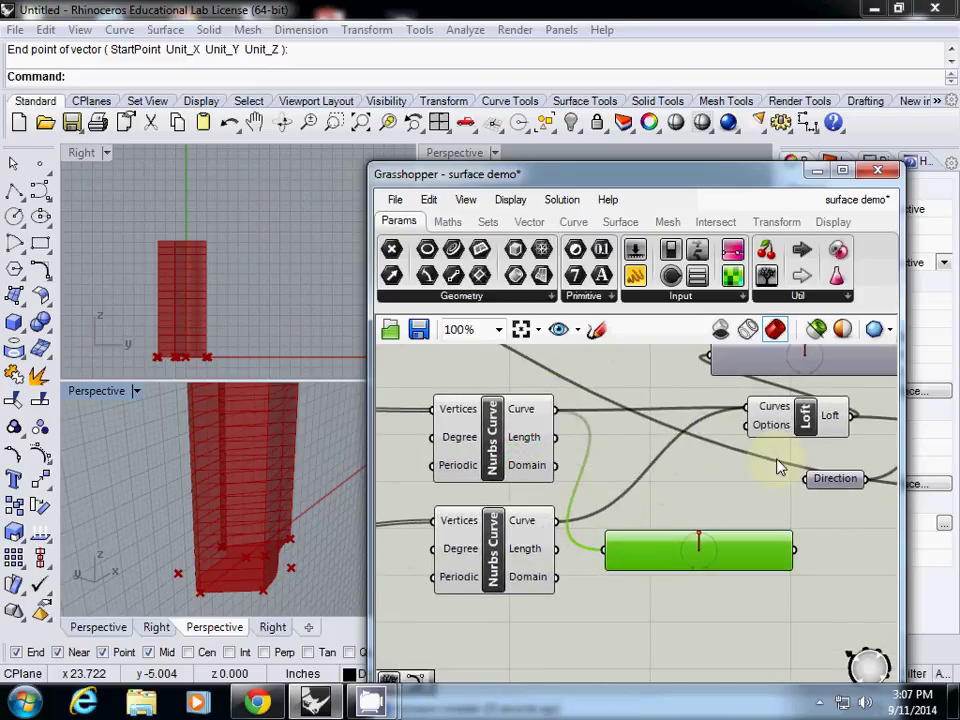
drag(701, 542, 748, 556)
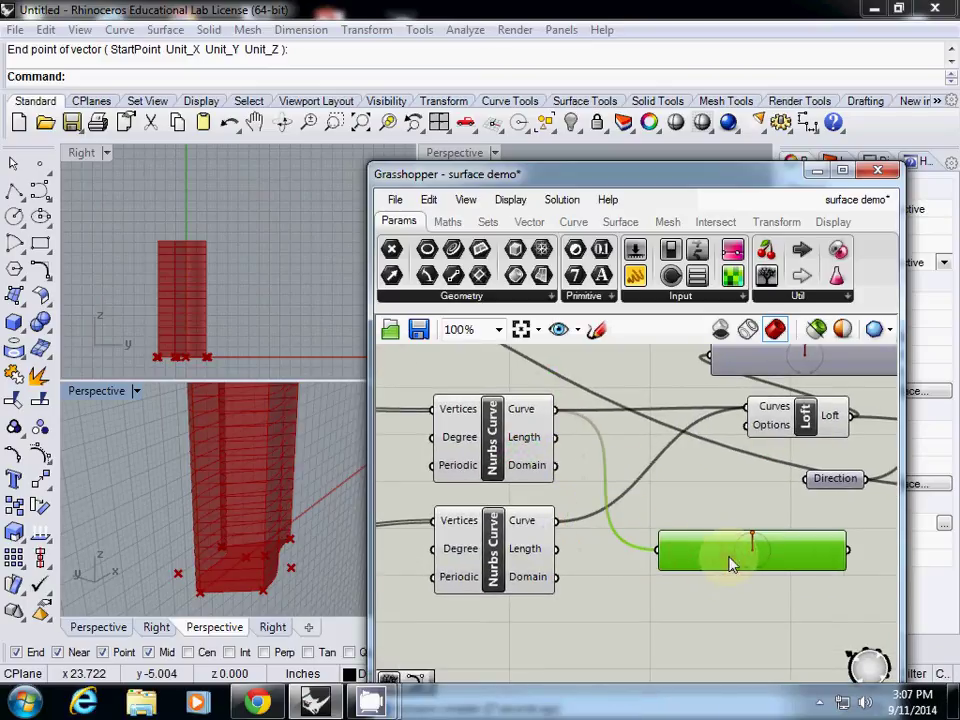
scroll(640, 540, down, 3)
Compare the flattened curve list with the Contours branches and the single-branch data around Loft and Extrude.
right_click(628, 514)
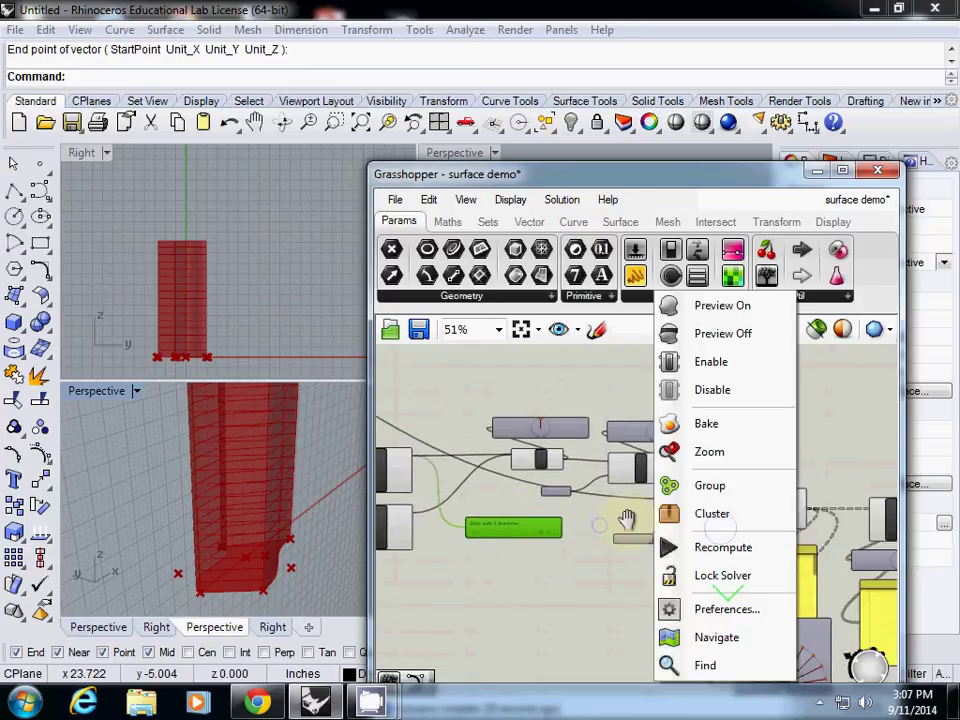
right_drag(626, 574, 583, 521)
click(707, 564)
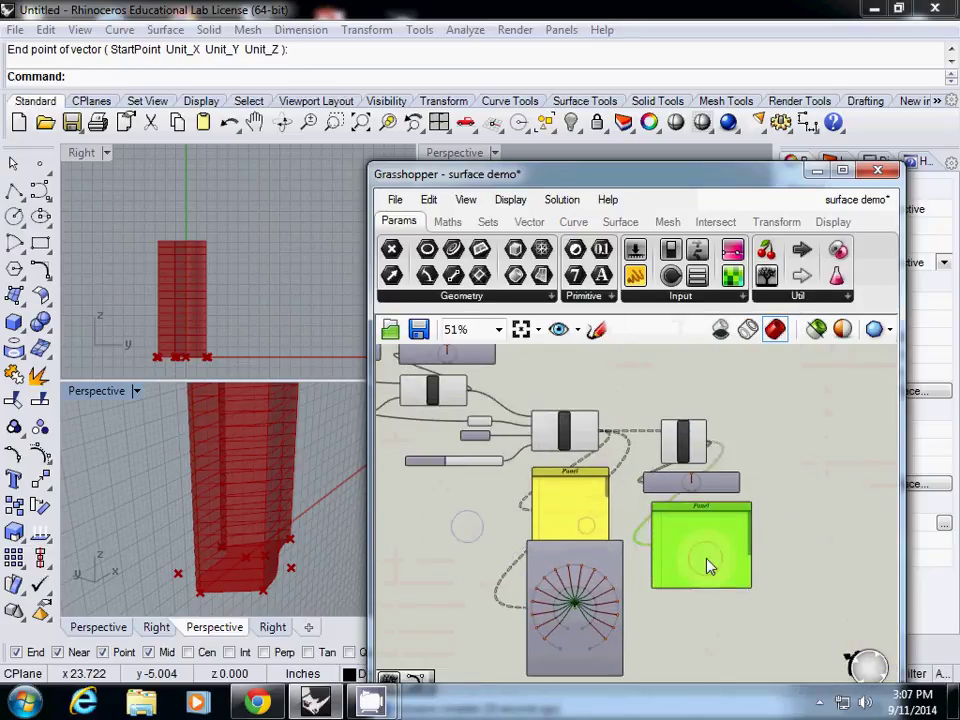
scroll(695, 550, up, 4)
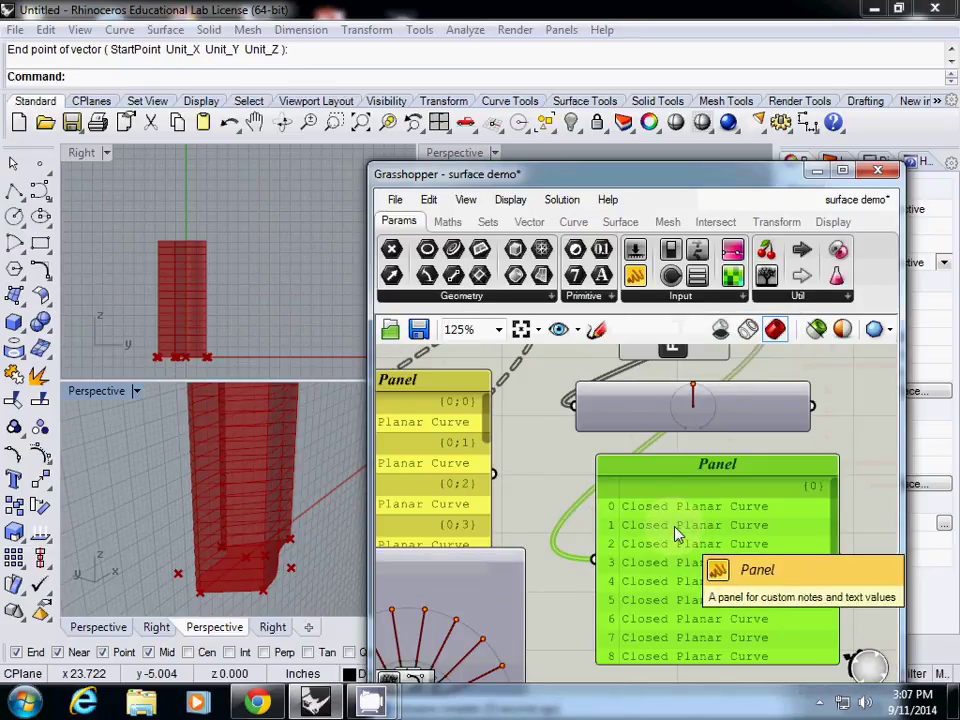
scroll(673, 534, down, 3)
right_drag(578, 516, 671, 536)
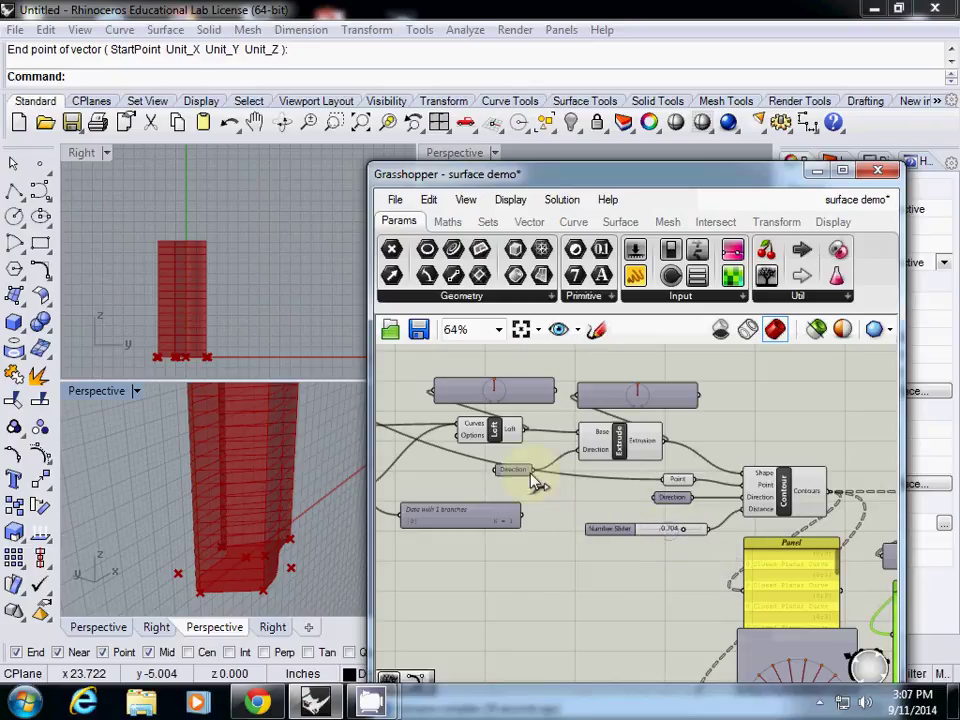
scroll(494, 432, up, 4)
scroll(494, 432, down, 7)
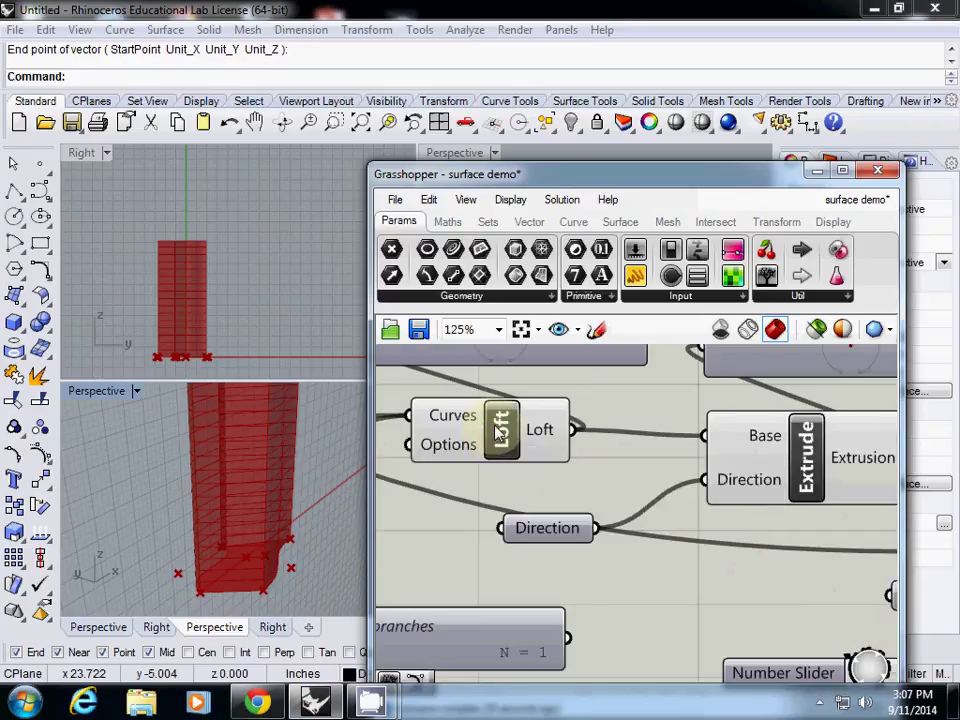
right_drag(546, 461, 573, 439)
scroll(621, 452, up, 3)
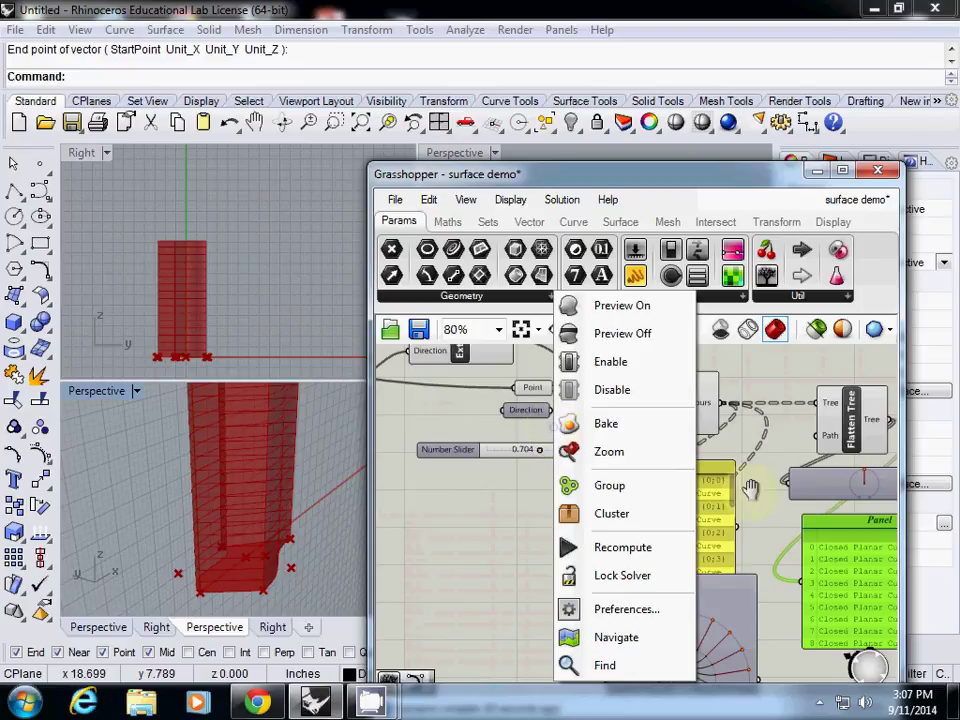
right_drag(527, 538, 453, 504)
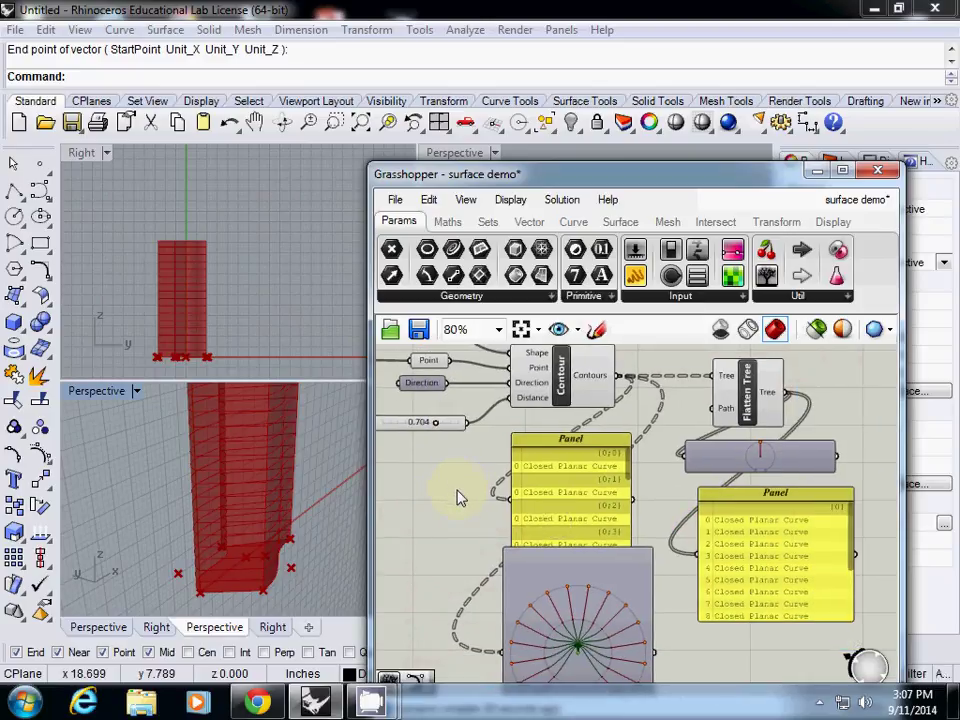
right_drag(575, 524, 511, 518)
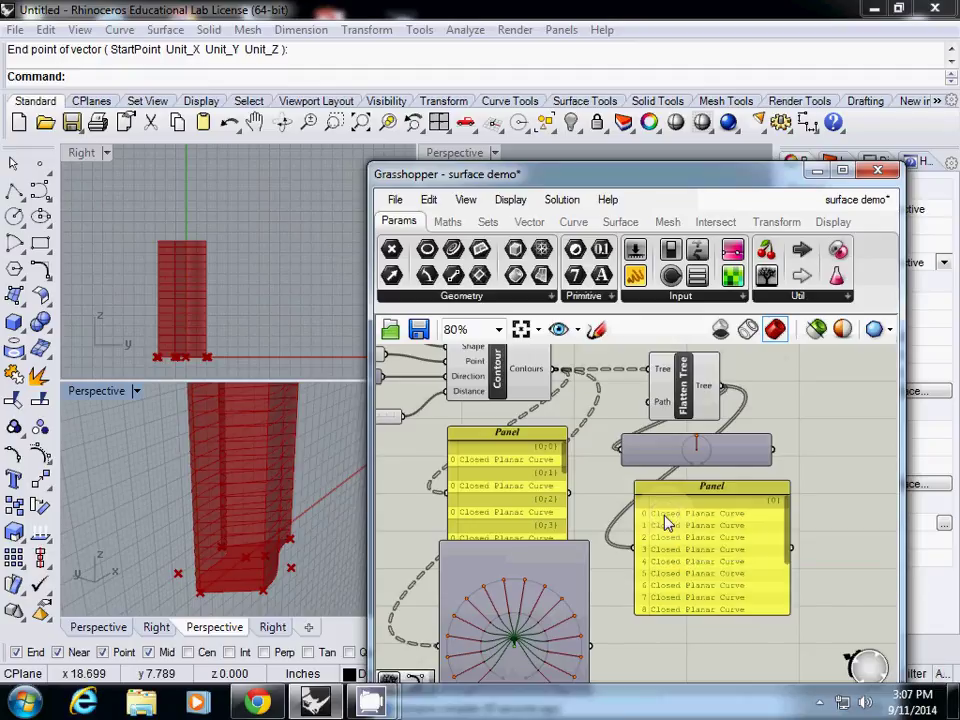
scroll(700, 445, up, 4)
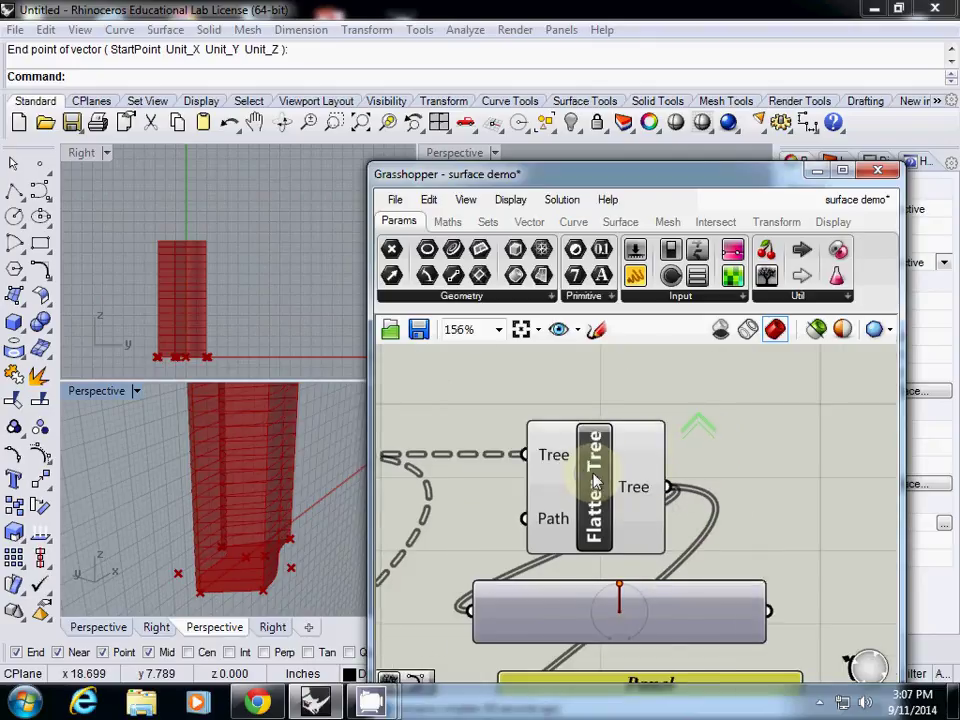
right_drag(592, 470, 570, 410)
Add a Move component beyond Flatten Tree and connect the flattened Tree output to its Geometry input.
scroll(570, 410, down, 3)
double_click(702, 458)
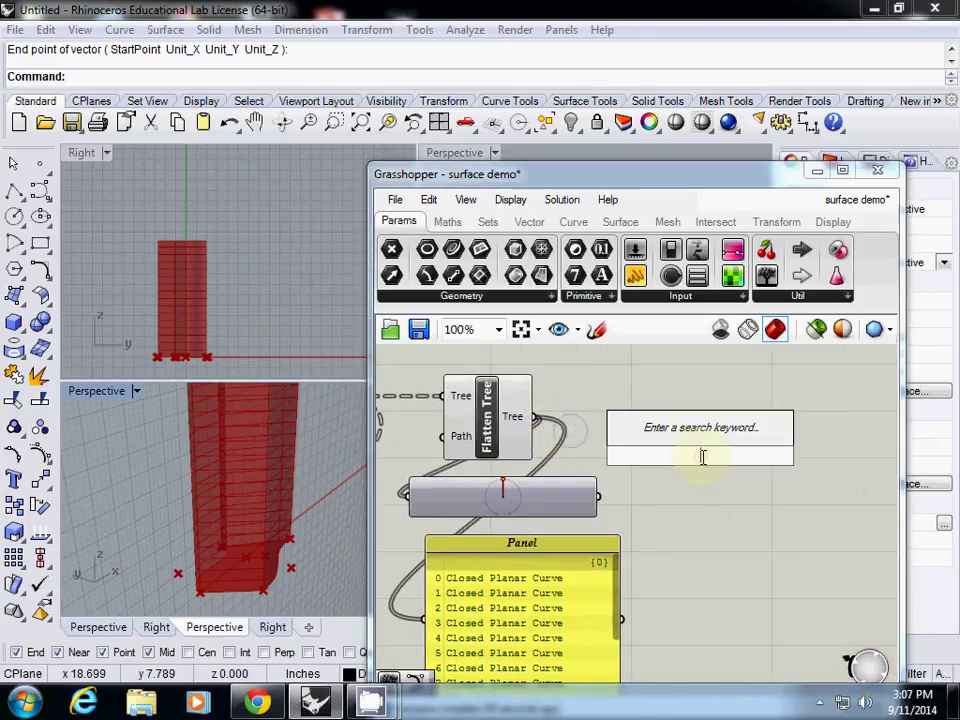
text(move)
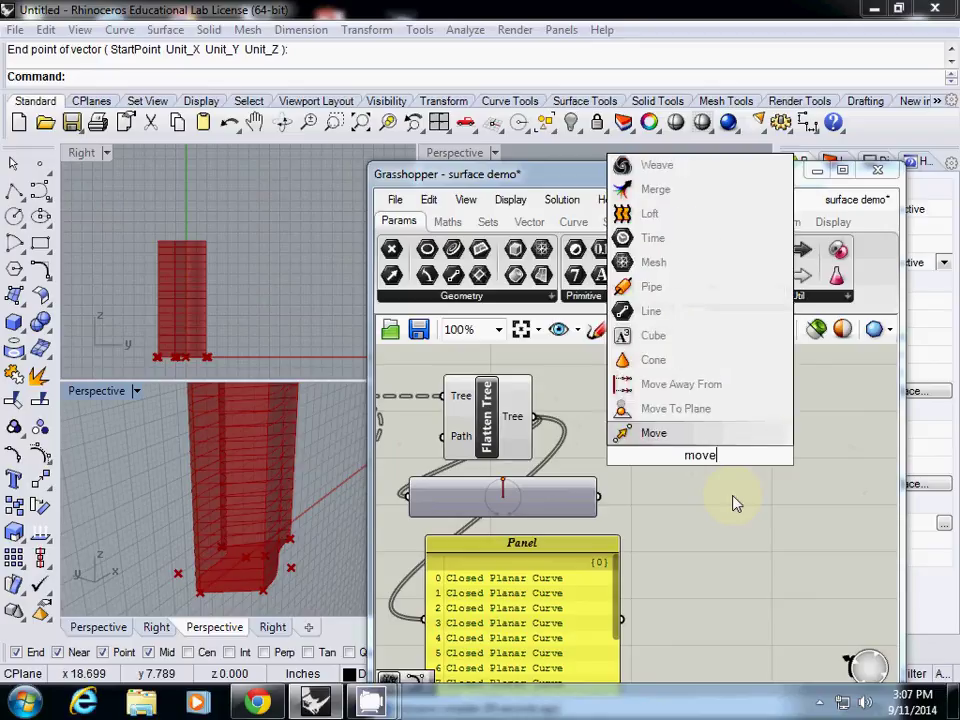
key(Return)
drag(718, 462, 762, 435)
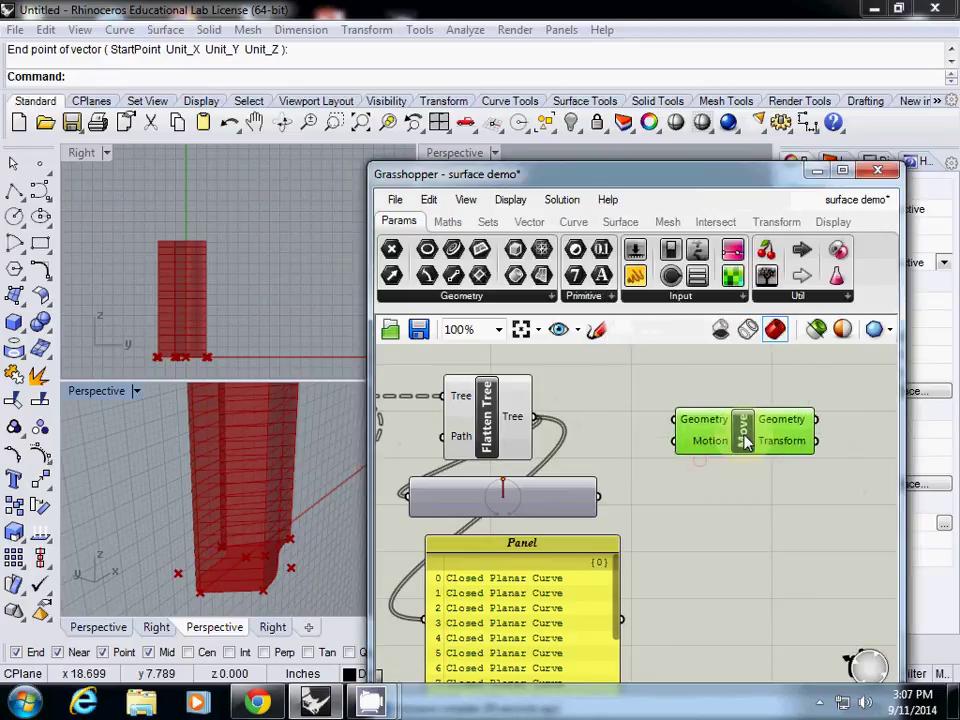
drag(535, 417, 676, 419)
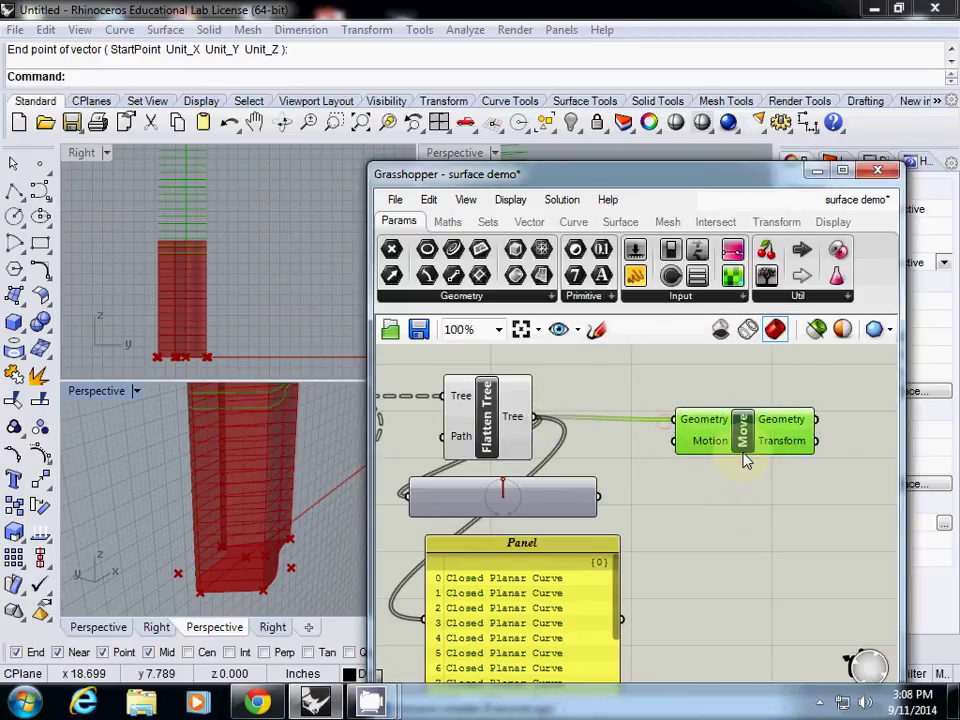
Space the Move component further from Flatten Tree and extract its Motion input as a separate parameter.
drag(744, 444, 830, 445)
right_click(795, 438)
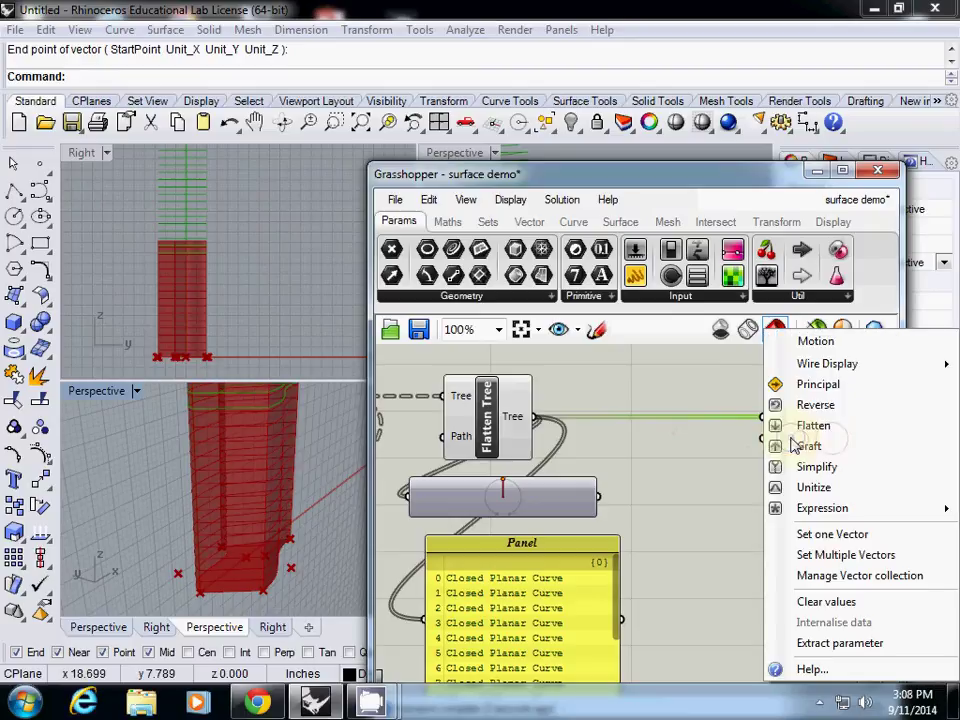
click(840, 643)
Set one vector for the Motion parameter, picking an end point about 1.8 in diagonally upward in the Right view.
click(680, 442)
right_click(680, 442)
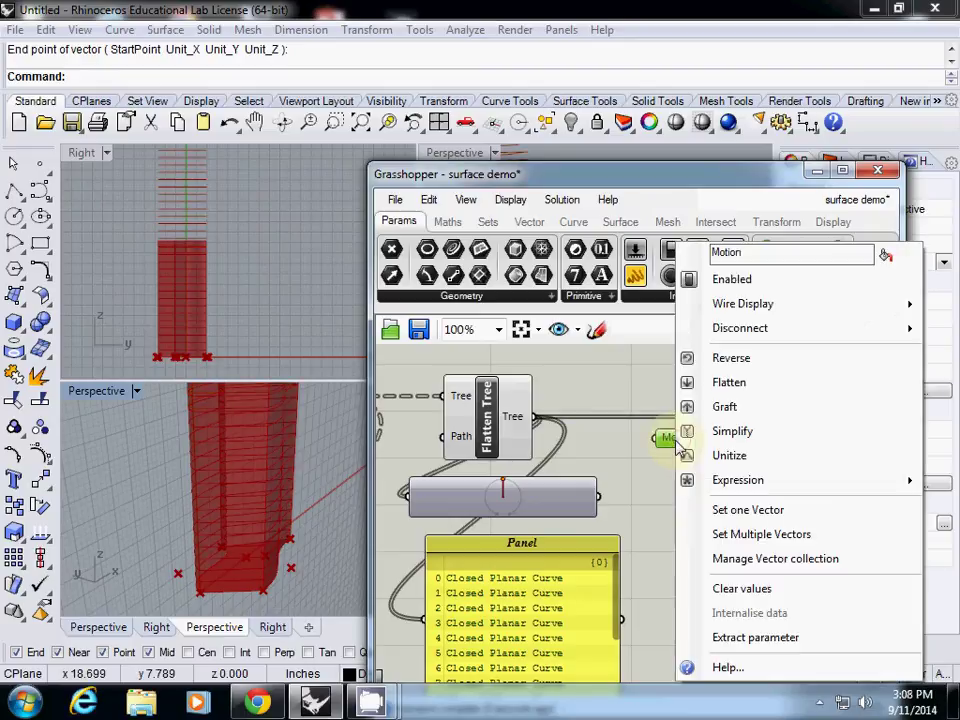
click(731, 508)
scroll(214, 336, up, 5)
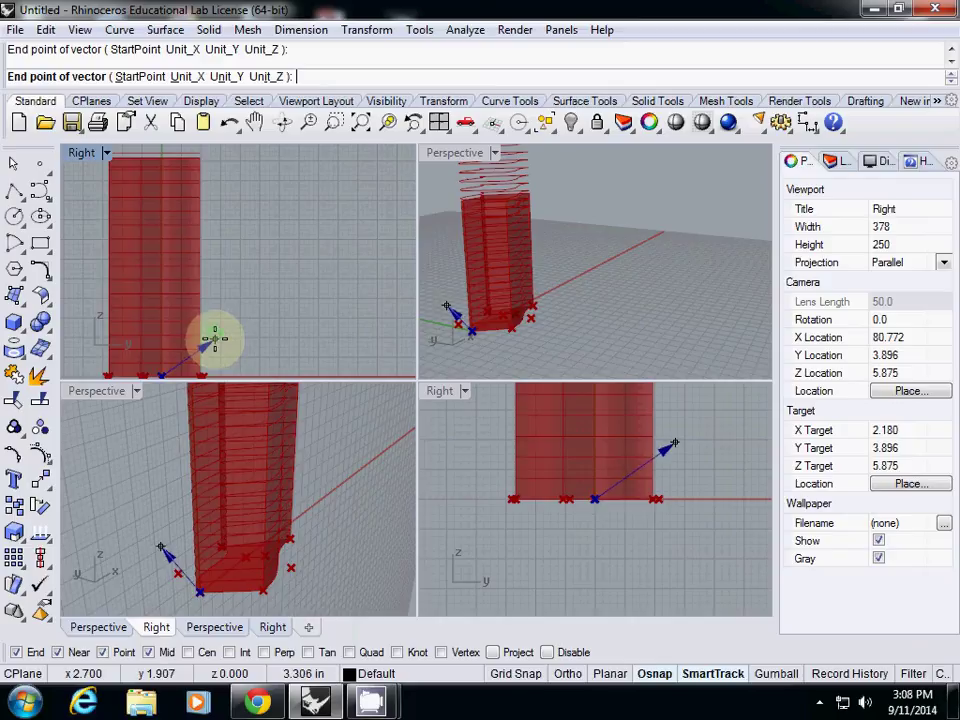
scroll(289, 260, down, 3)
scroll(289, 260, up, 4)
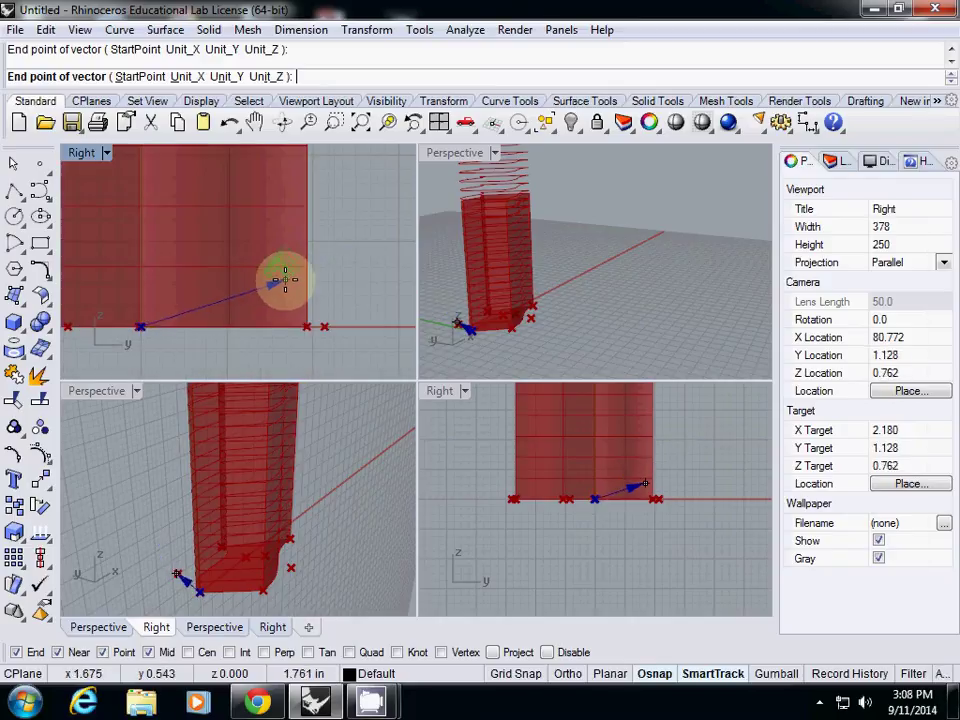
click(281, 279)
right_drag(257, 484, 171, 506)
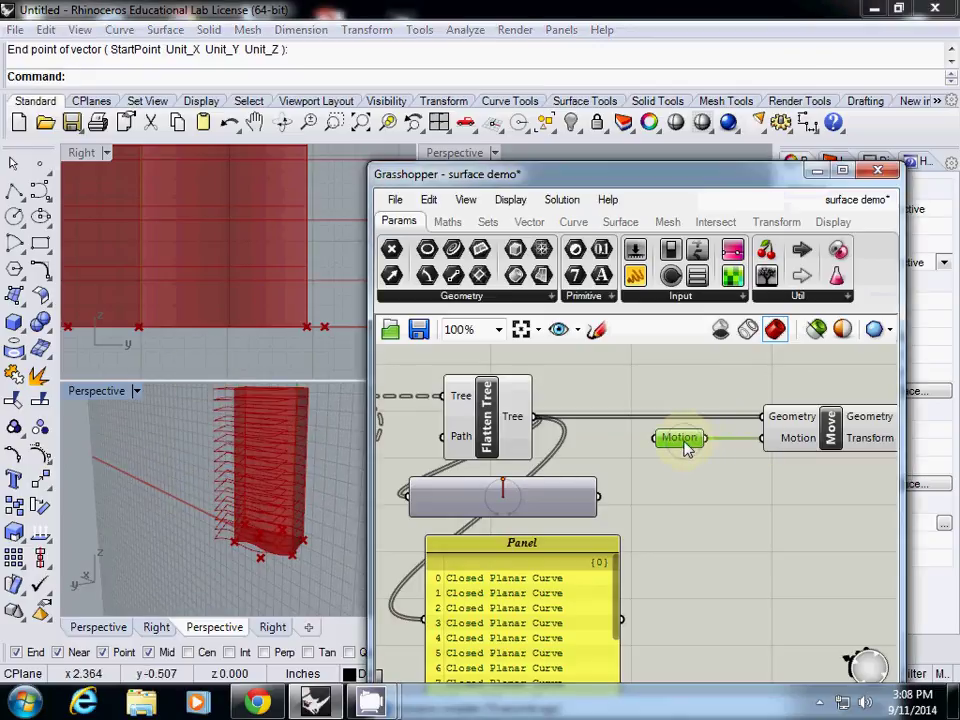
Redefine the Motion vector with a longer sideways pick in the Right view so the moved contours clear the original surface.
right_click(685, 439)
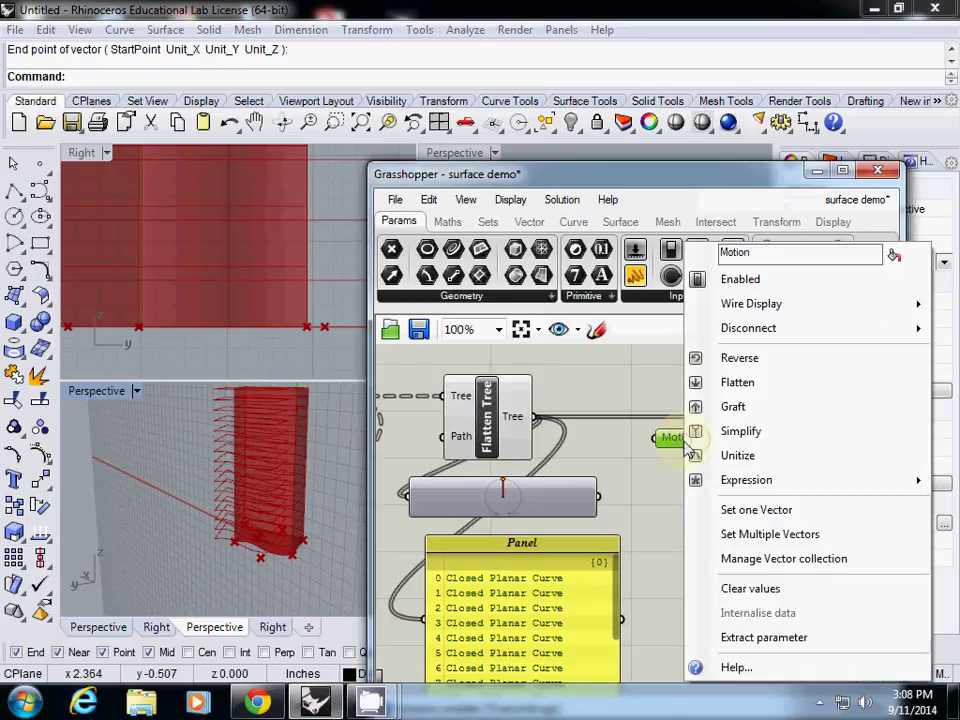
click(731, 513)
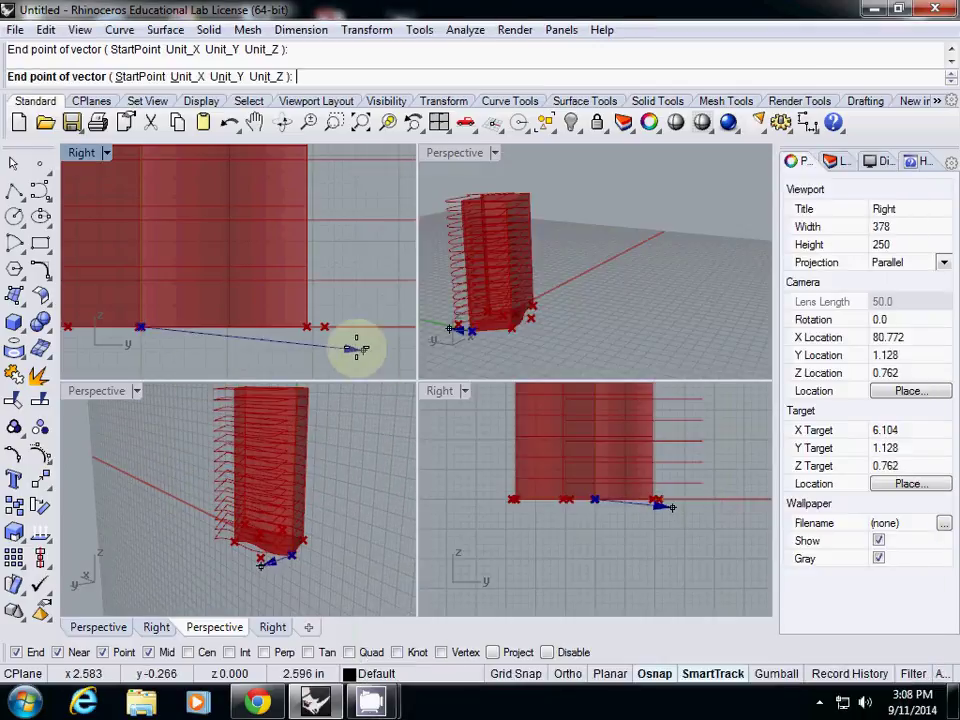
click(355, 278)
right_drag(229, 452, 328, 494)
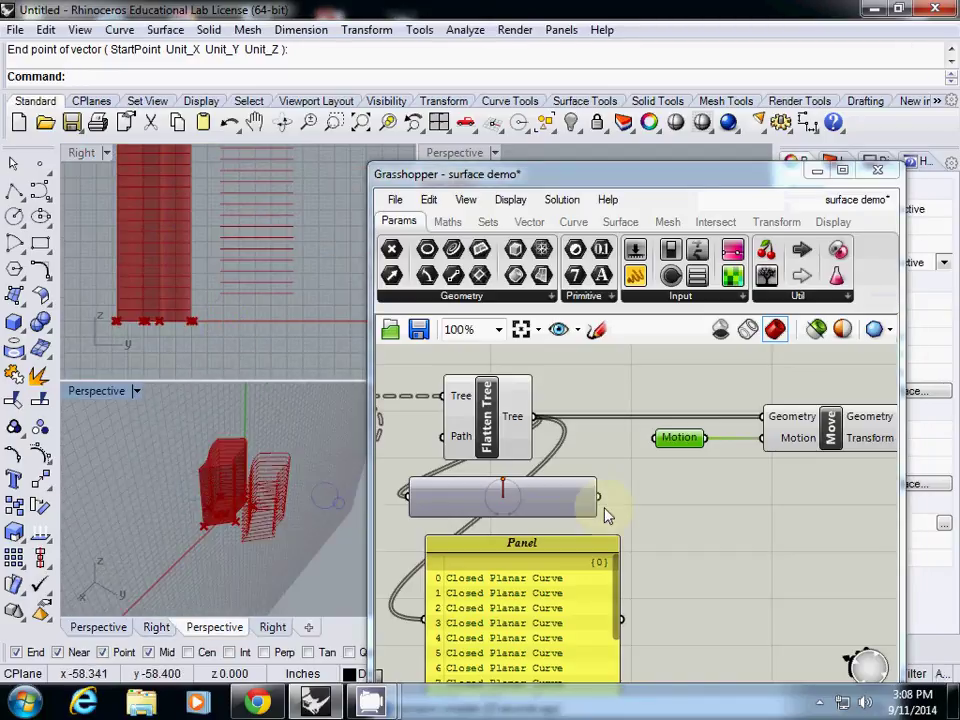
right_click(764, 470)
right_click(780, 505)
right_click(737, 507)
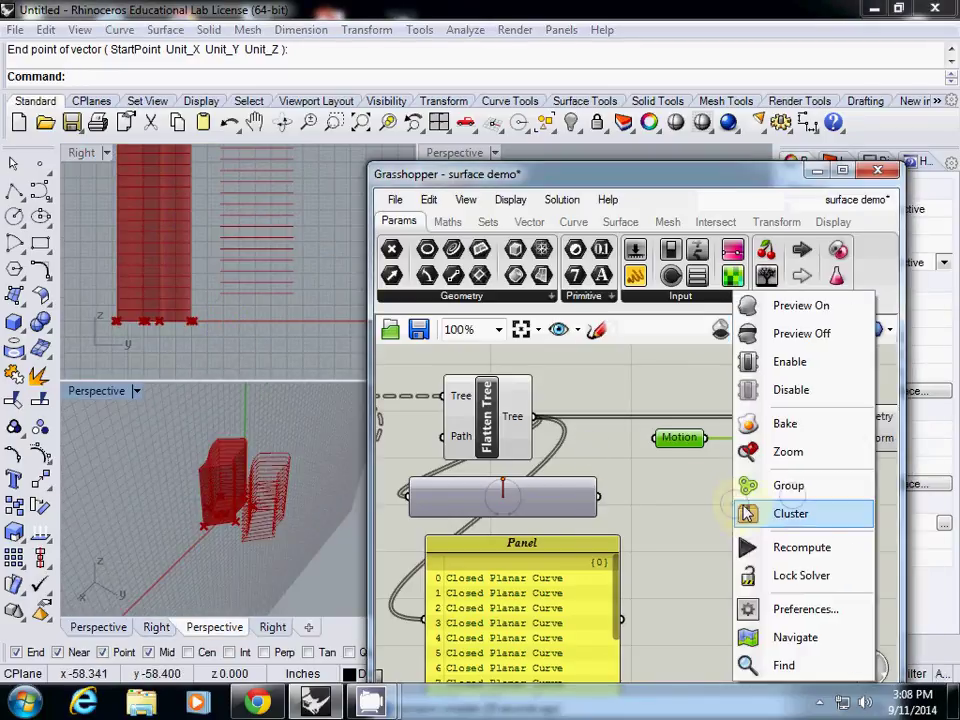
click(692, 497)
Add a Rotate component, feed Move's Geometry output into its Geometry input, and align it beside Move.
right_drag(806, 489, 580, 476)
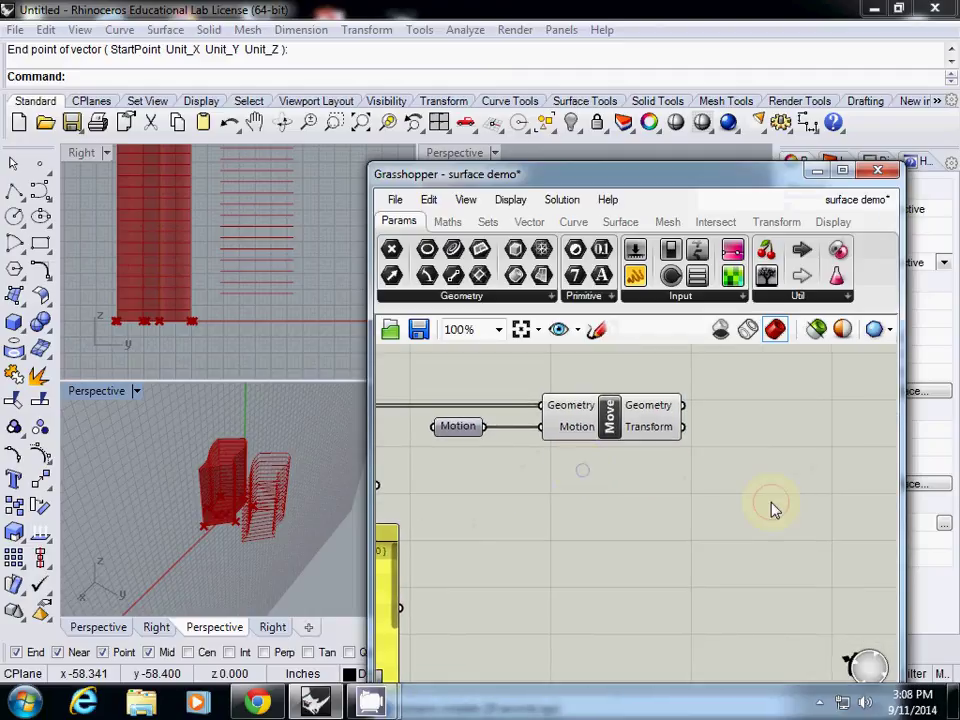
double_click(772, 507)
text(rotate)
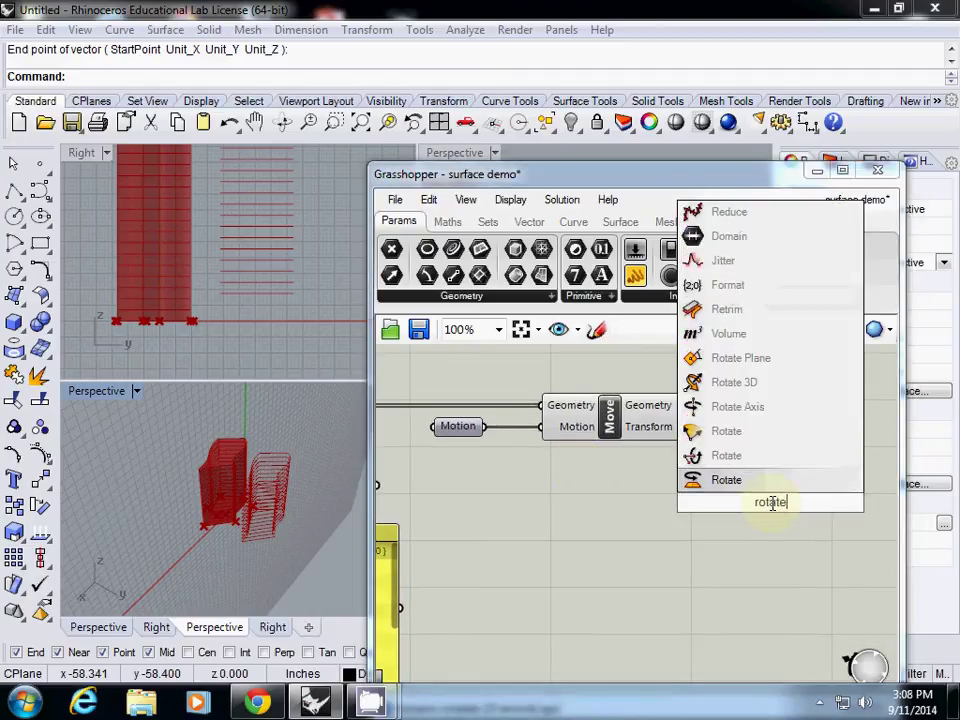
key(Return)
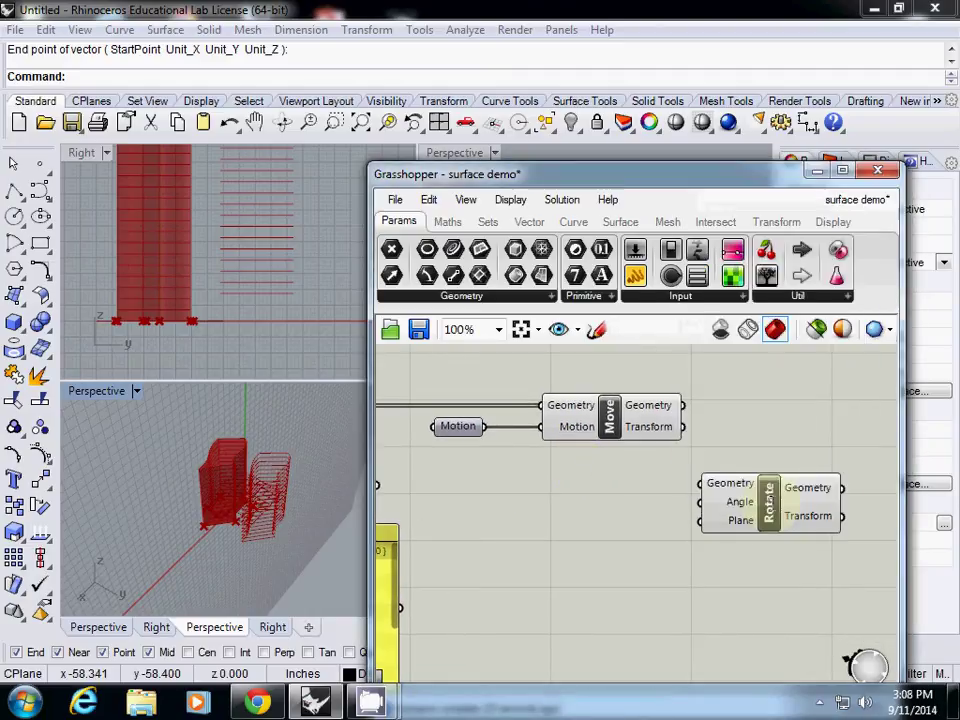
drag(692, 450, 707, 483)
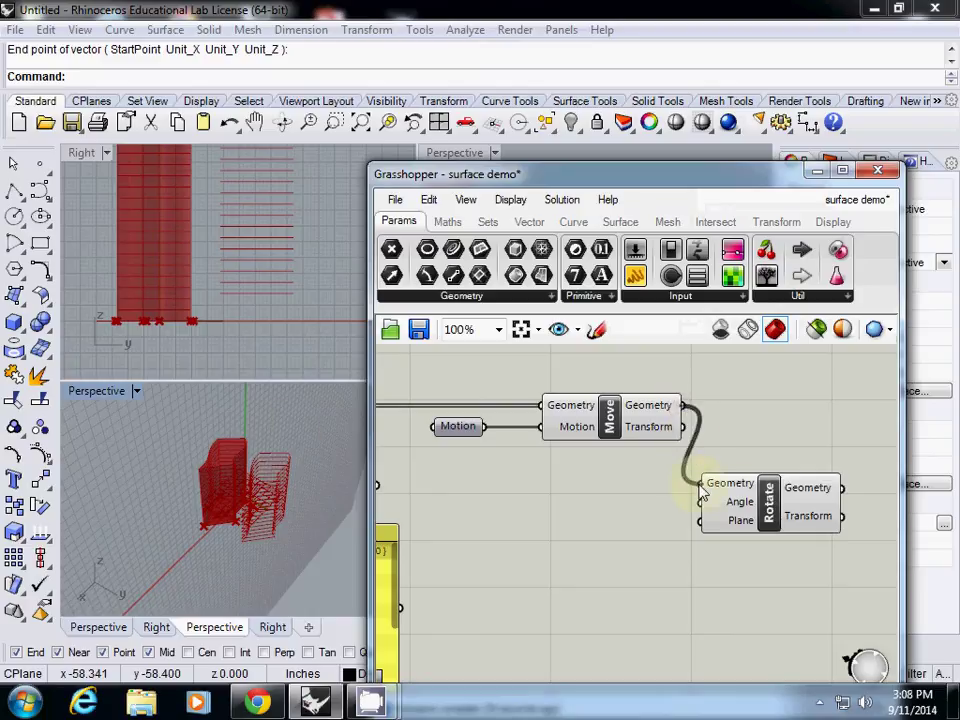
drag(767, 507, 806, 430)
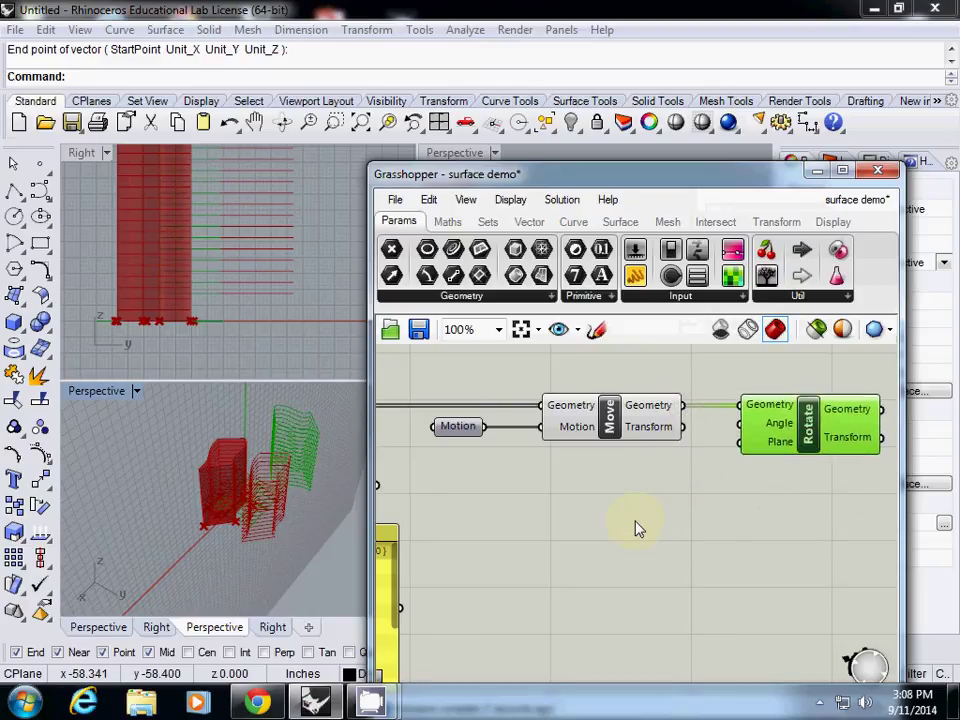
Extract Rotate's Angle input as a separate parameter and place it below the Move component.
right_click(770, 423)
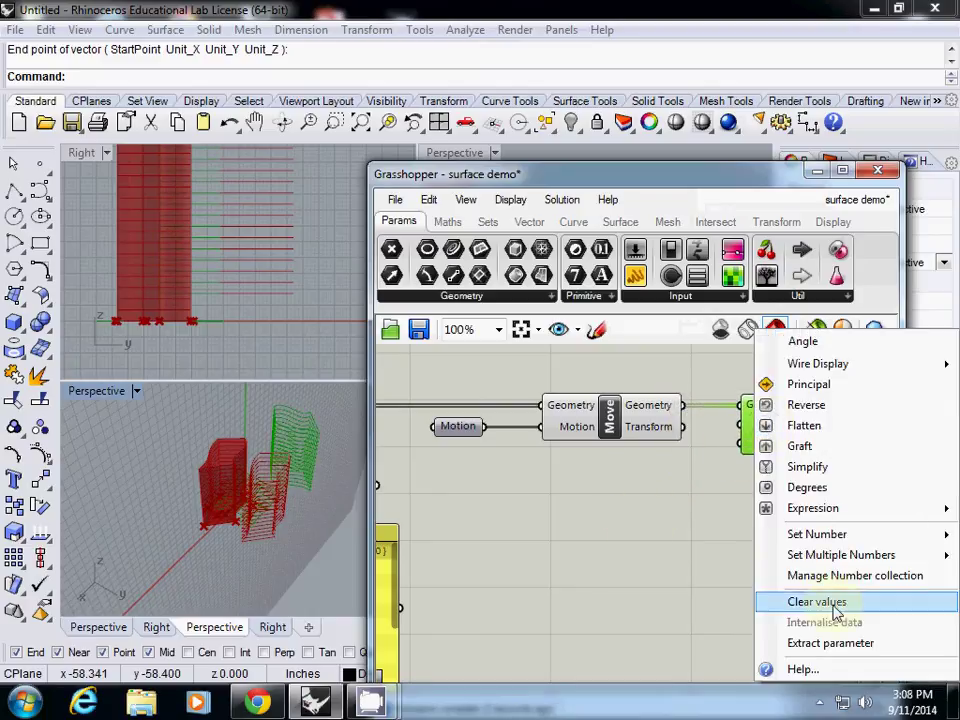
click(800, 643)
drag(655, 425, 642, 516)
right_drag(311, 514, 349, 570)
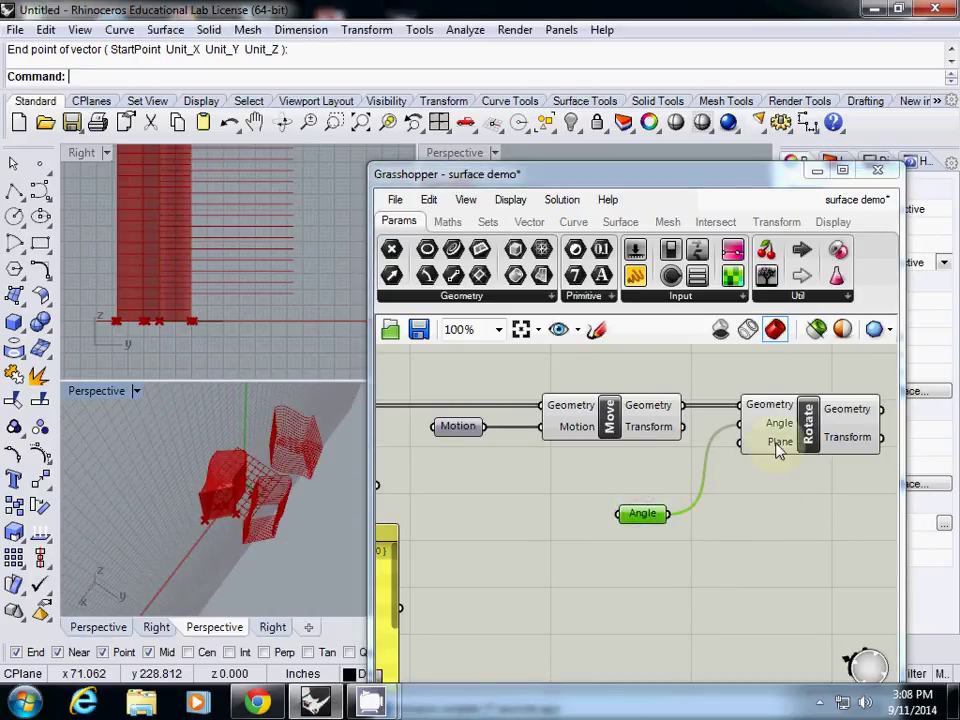
Add a Loft component beside Rotate and connect Rotate's Geometry output to its Curves input.
right_drag(757, 514, 671, 538)
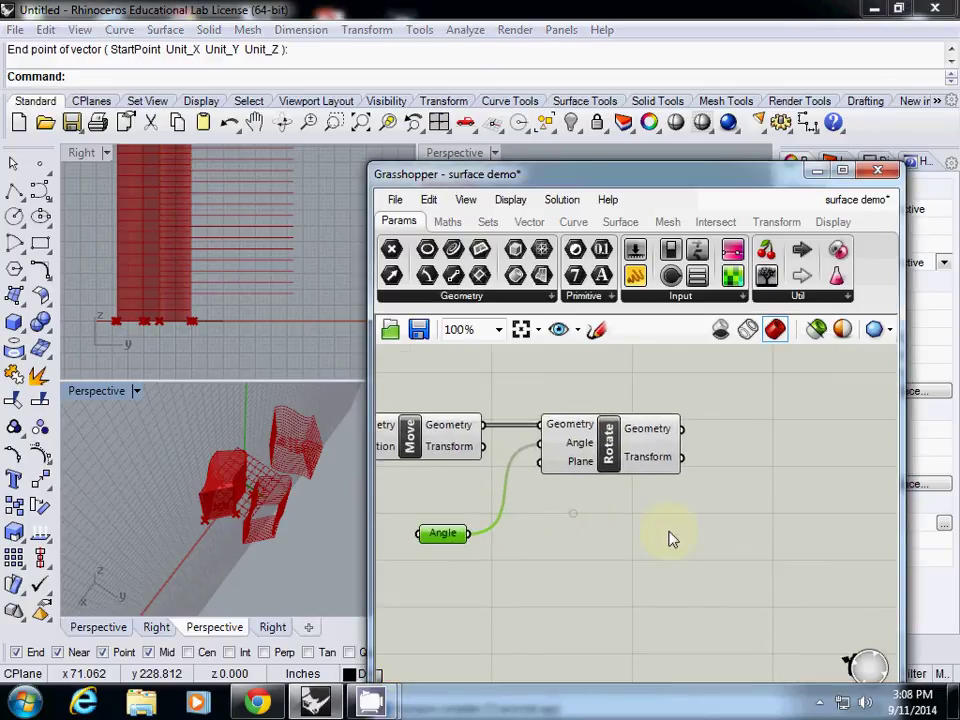
double_click(724, 534)
text(l)
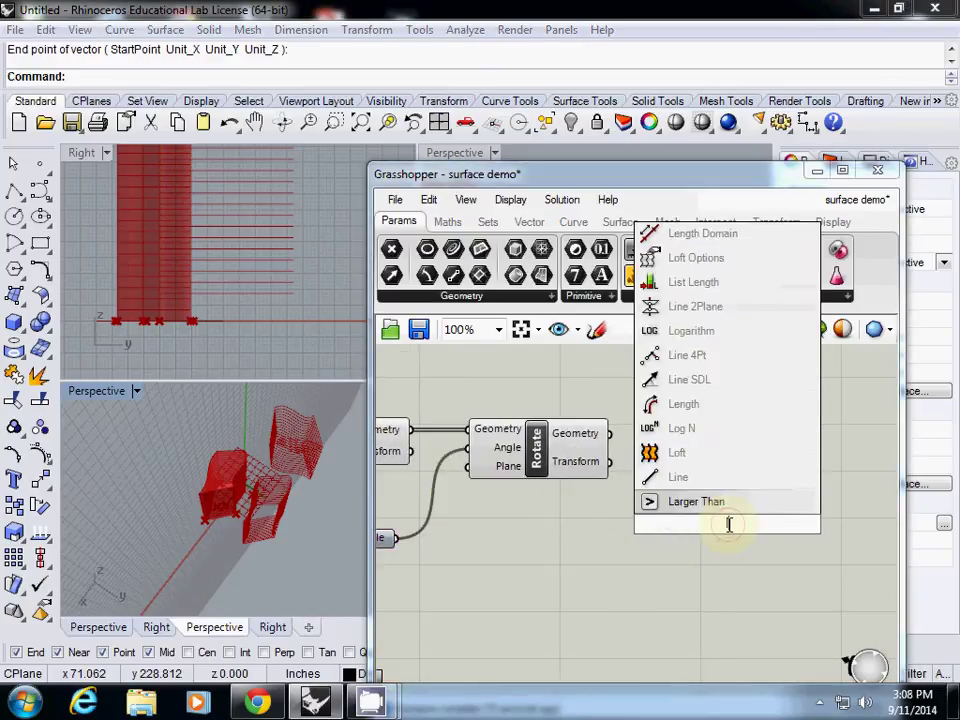
text(oft)
key(Return)
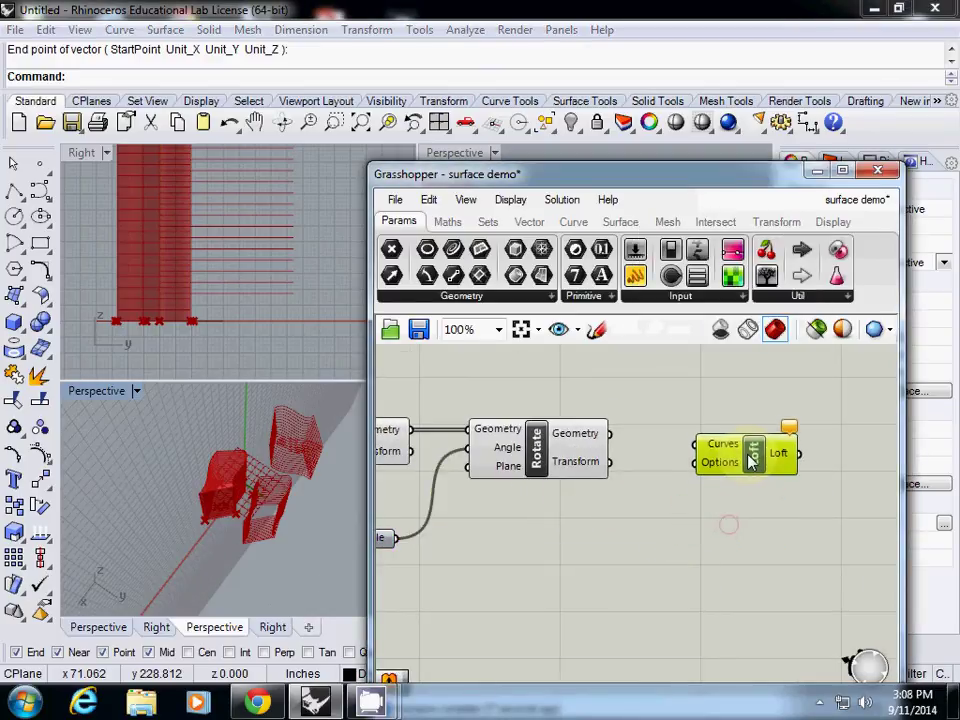
drag(610, 433, 695, 446)
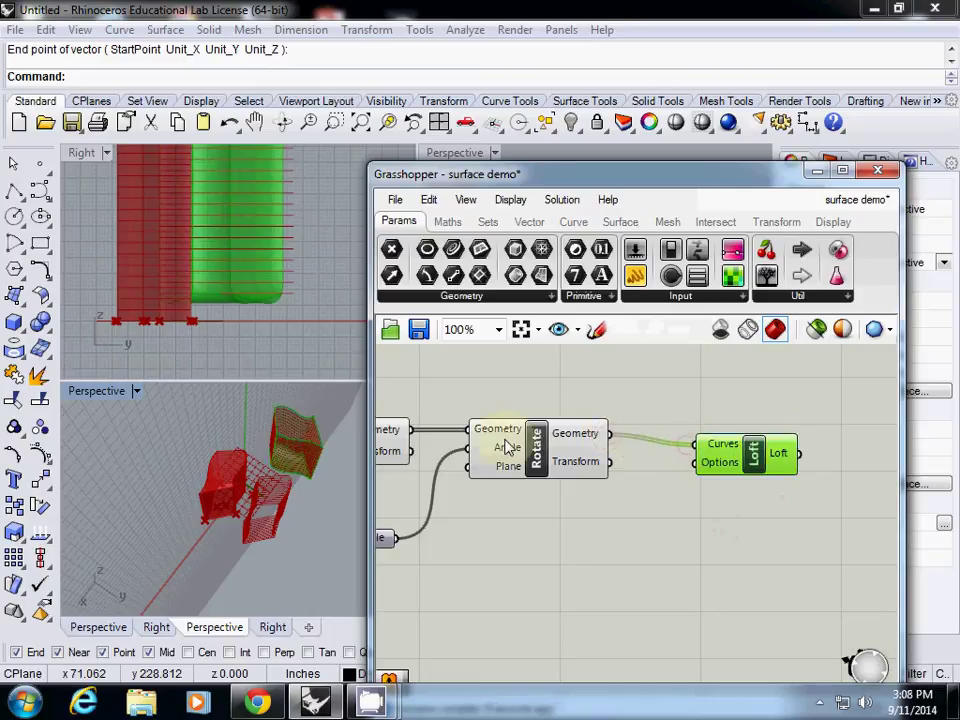
Inspect the new lofted surface and its underside in the Right and Perspective views, with the Loft component deselected.
right_drag(296, 289, 228, 229)
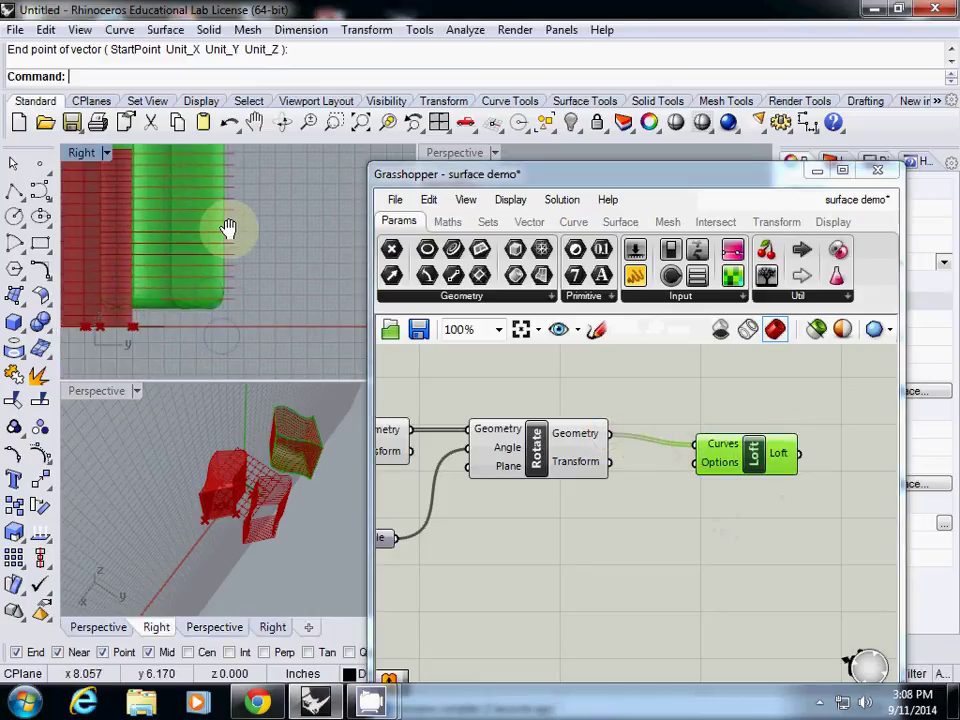
right_drag(311, 461, 297, 516)
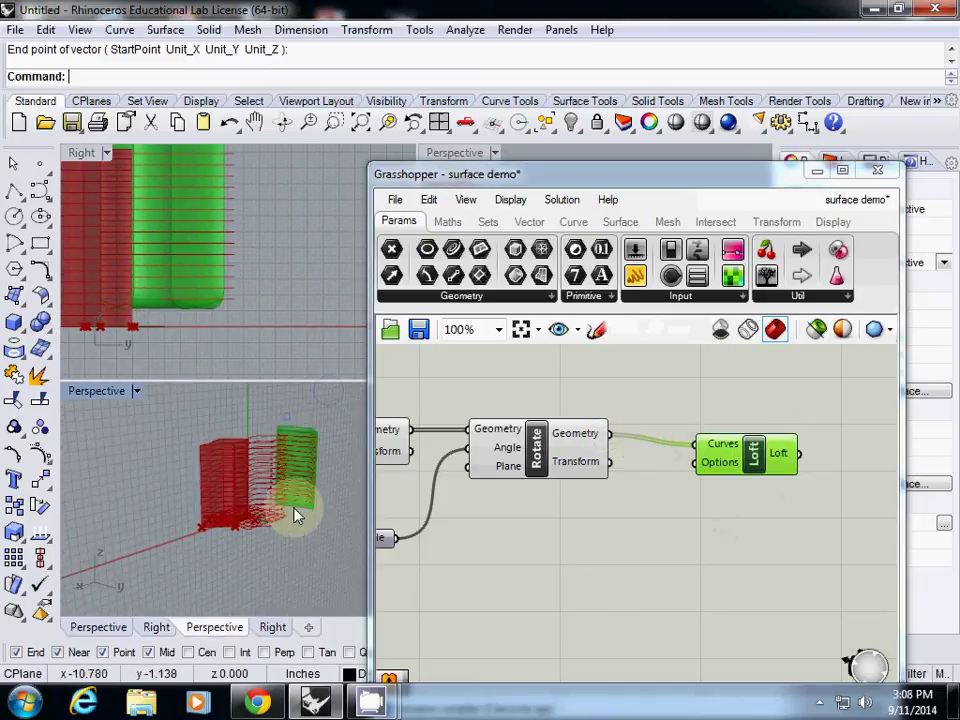
scroll(296, 516, up, 10)
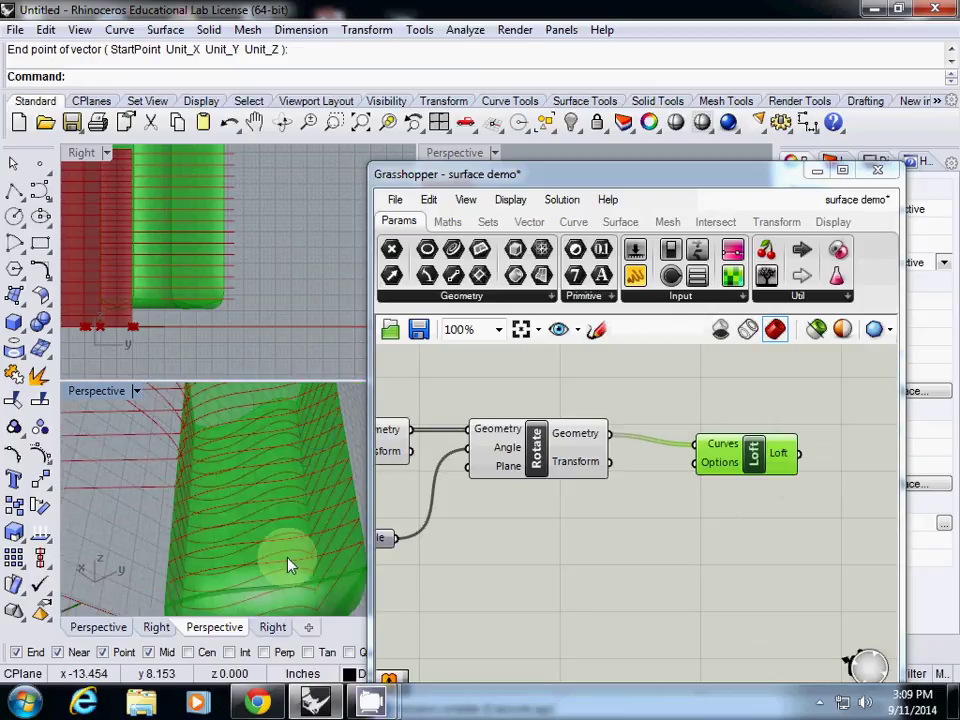
right_drag(288, 566, 240, 543)
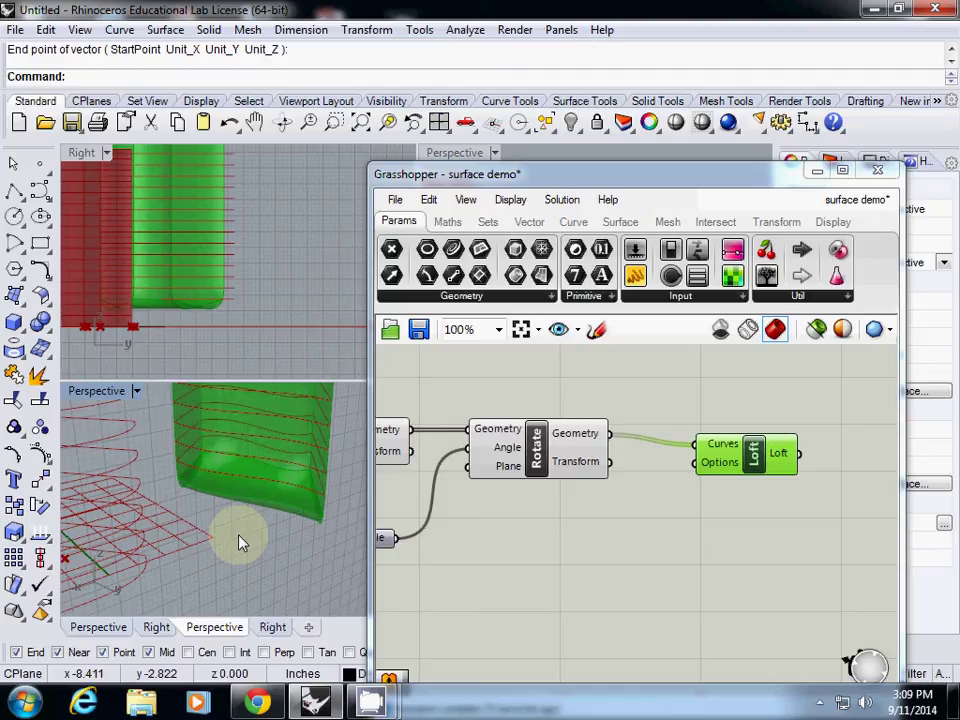
click(720, 580)
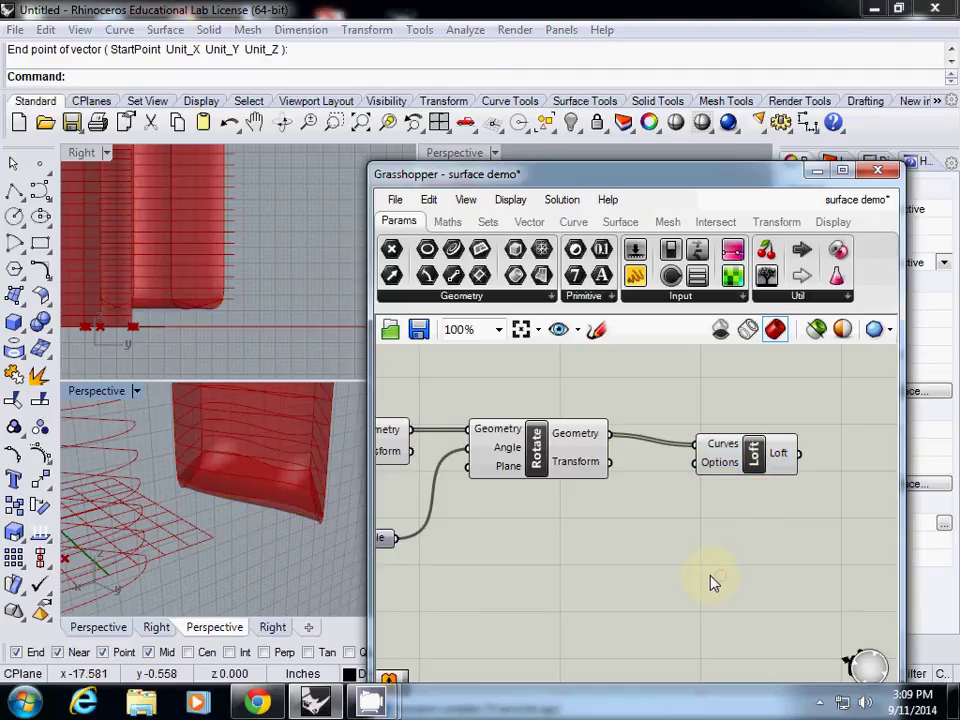
Review the whole Grasshopper definition, then examine the Contour component and its inputs up close.
scroll(652, 575, down, 3)
scroll(650, 575, down, 2)
right_drag(626, 514, 700, 497)
scroll(700, 497, down, 2)
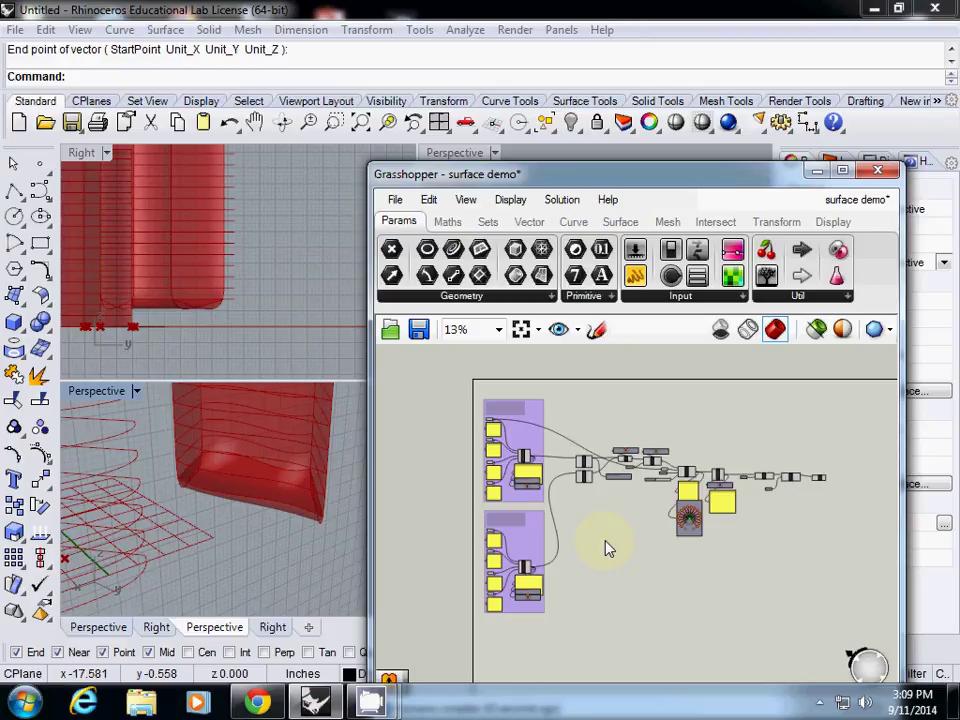
scroll(599, 488, up, 3)
scroll(597, 490, up, 2)
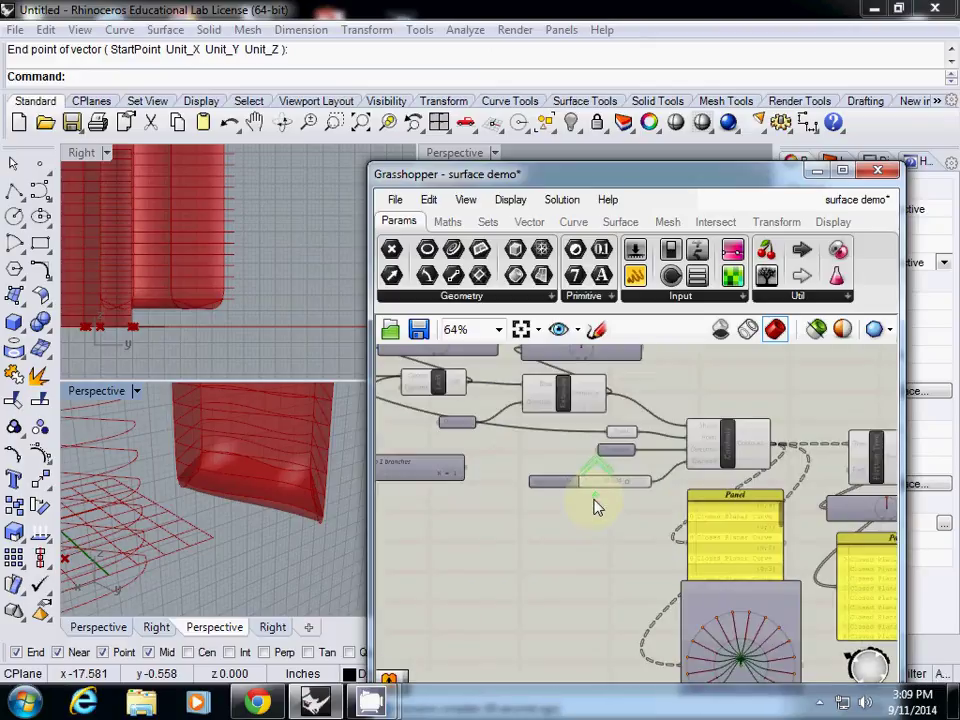